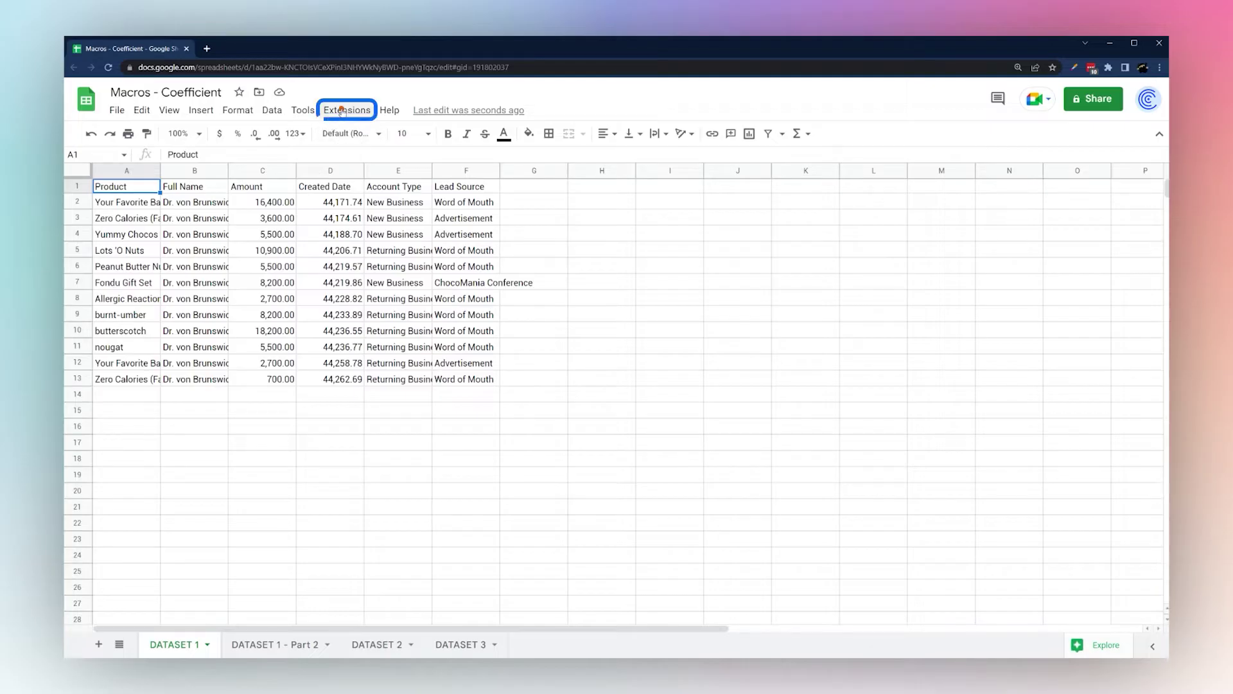
Start recording a new macro, and make the Product header in A1 bold with a light blue fill
{"action": "left_click", "coordinate": [342, 112]}
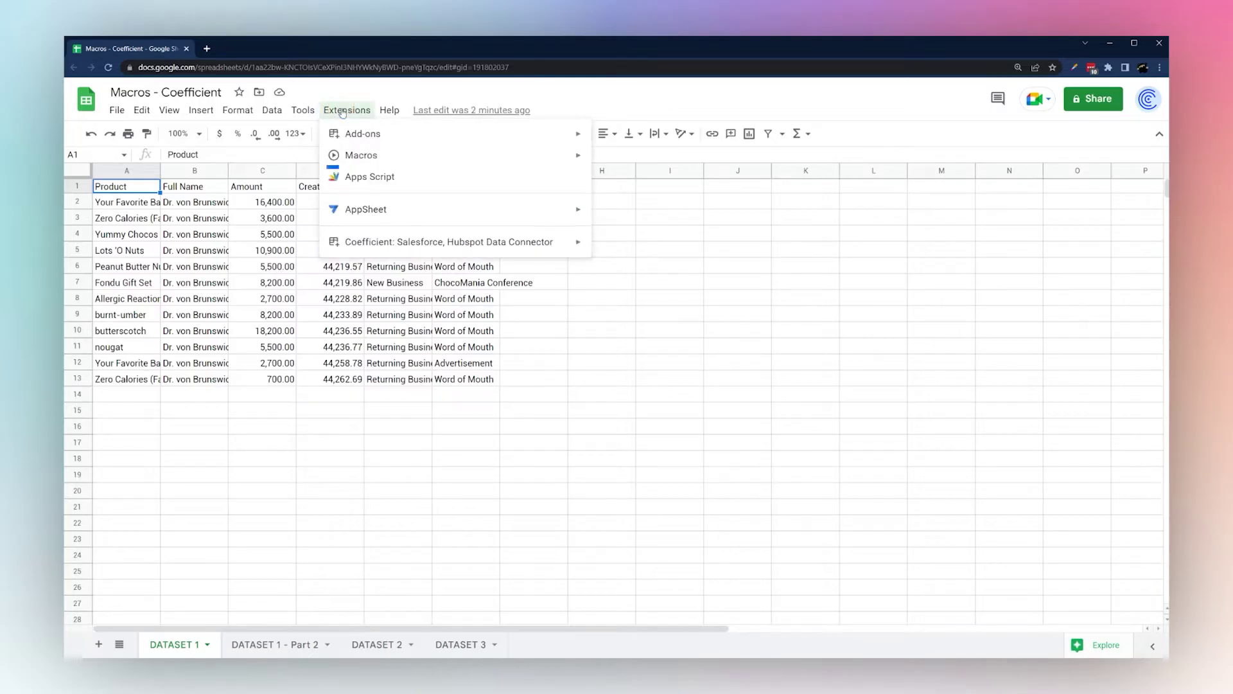
{"action": "left_click", "coordinate": [356, 158]}
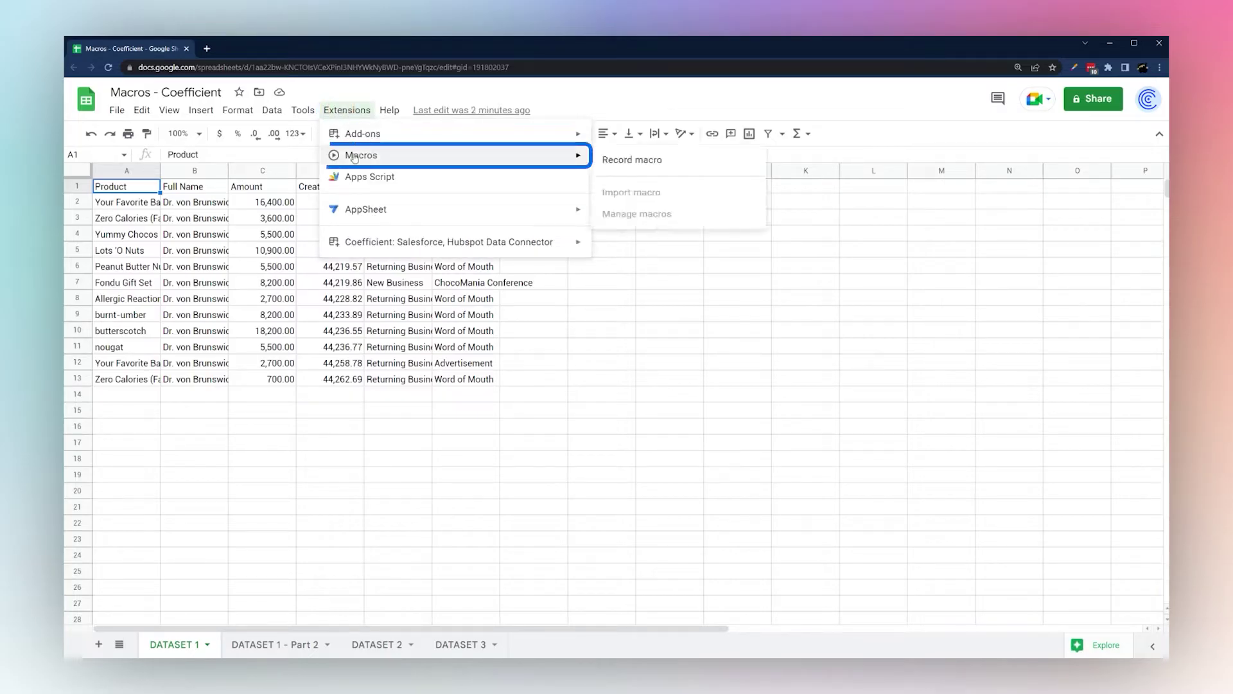
{"action": "left_click", "coordinate": [655, 164]}
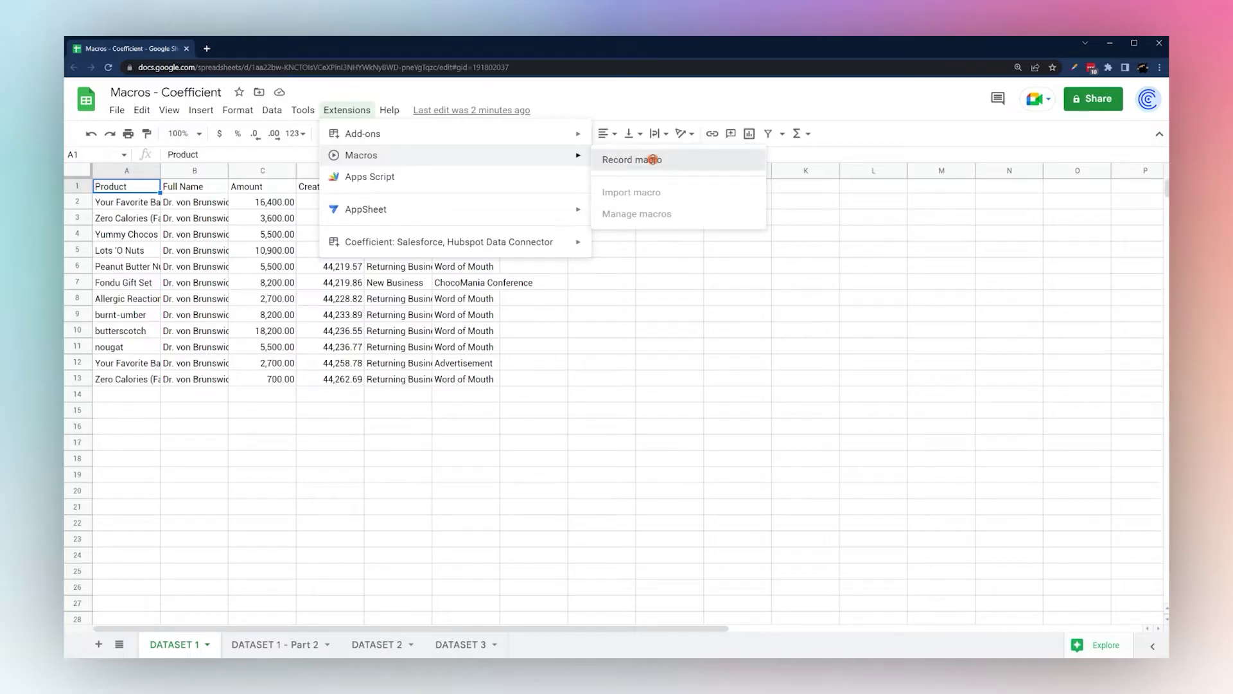
{"action": "left_click", "coordinate": [655, 163]}
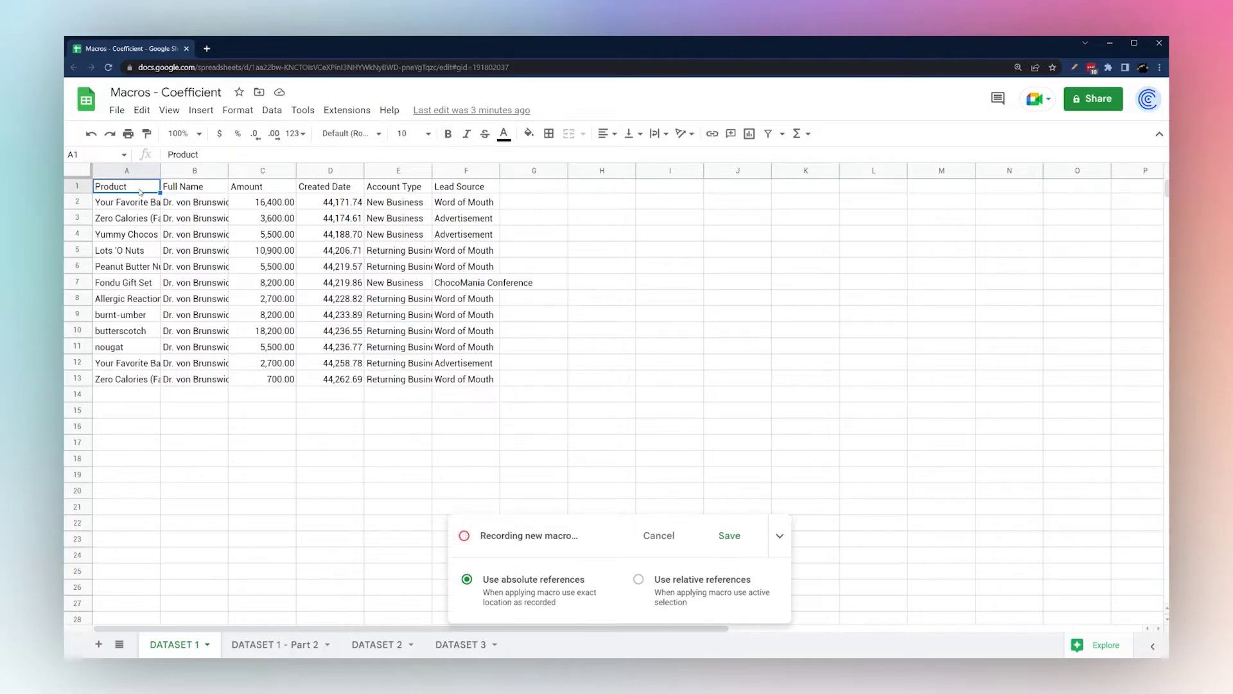
{"action": "left_click", "coordinate": [449, 134]}
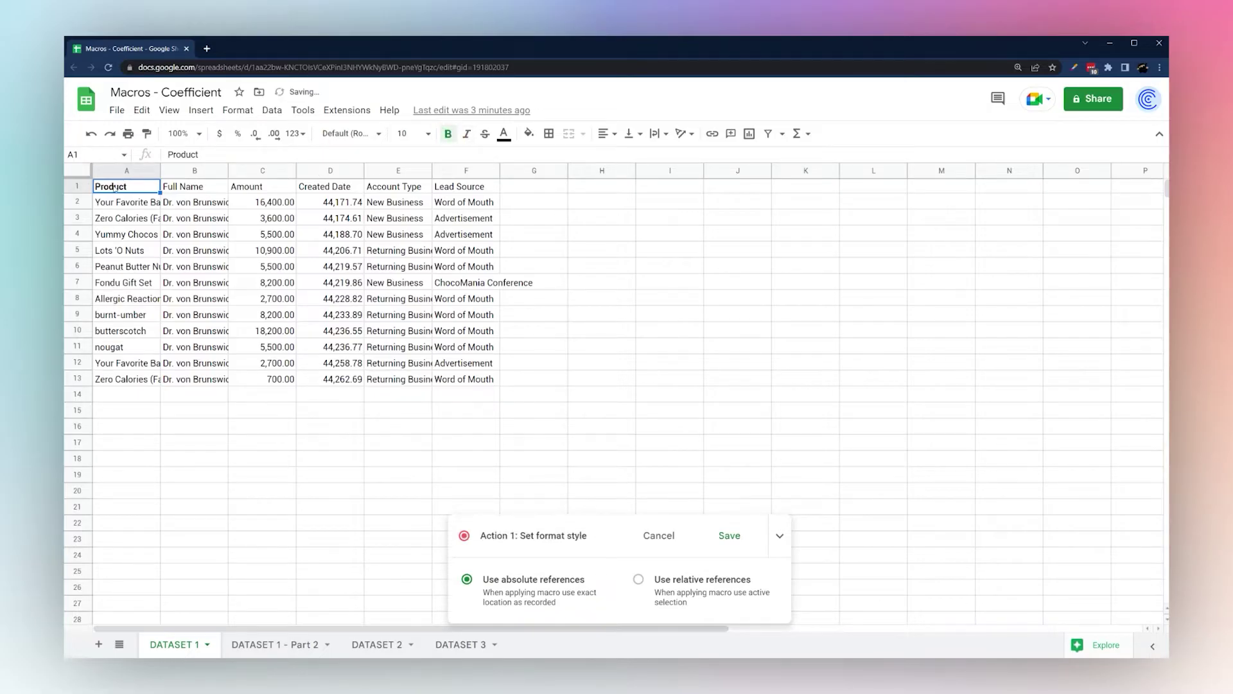
{"action": "left_click", "coordinate": [529, 133]}
{"action": "left_click", "coordinate": [635, 207]}
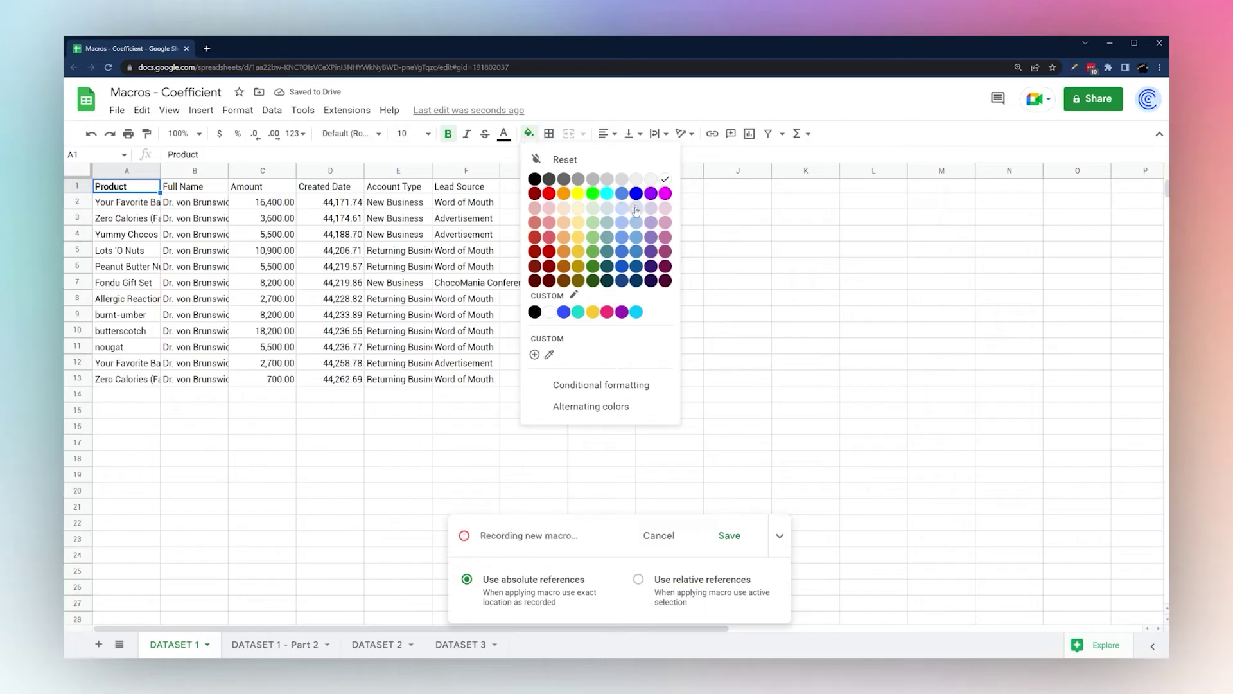
Save the recorded macro under the name Color, leaving its shortcut number empty
{"action": "left_click", "coordinate": [729, 542]}
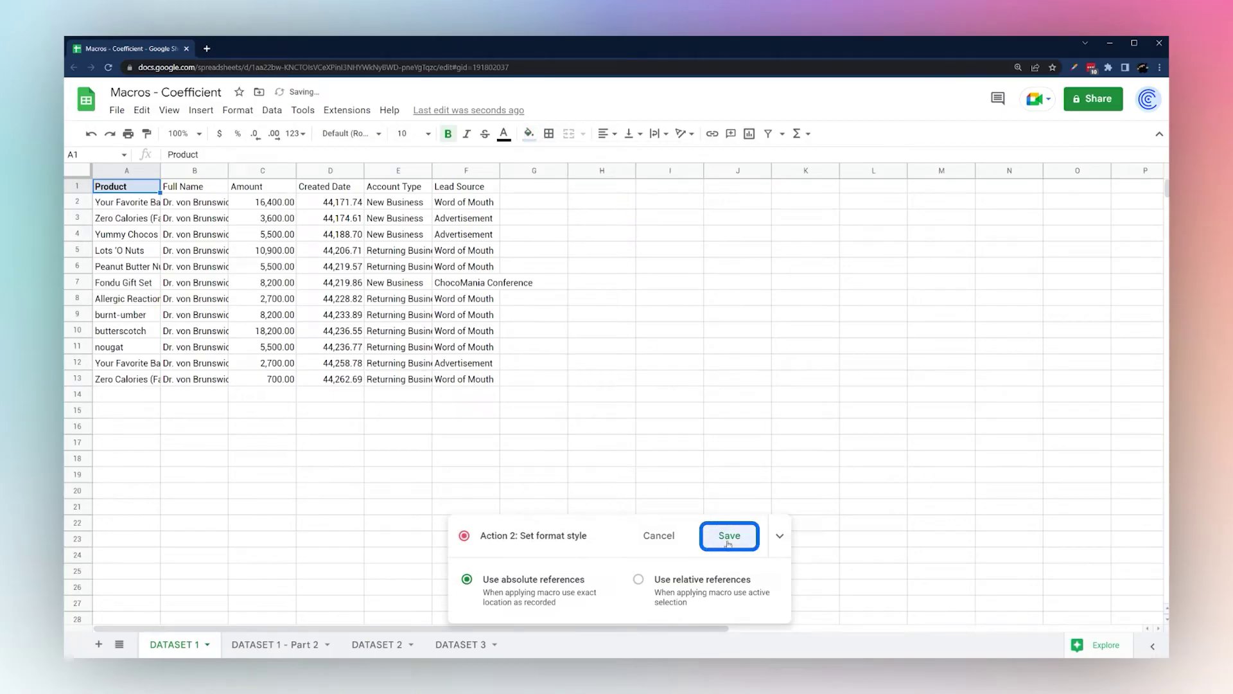
{"action": "type", "text": "Color"}
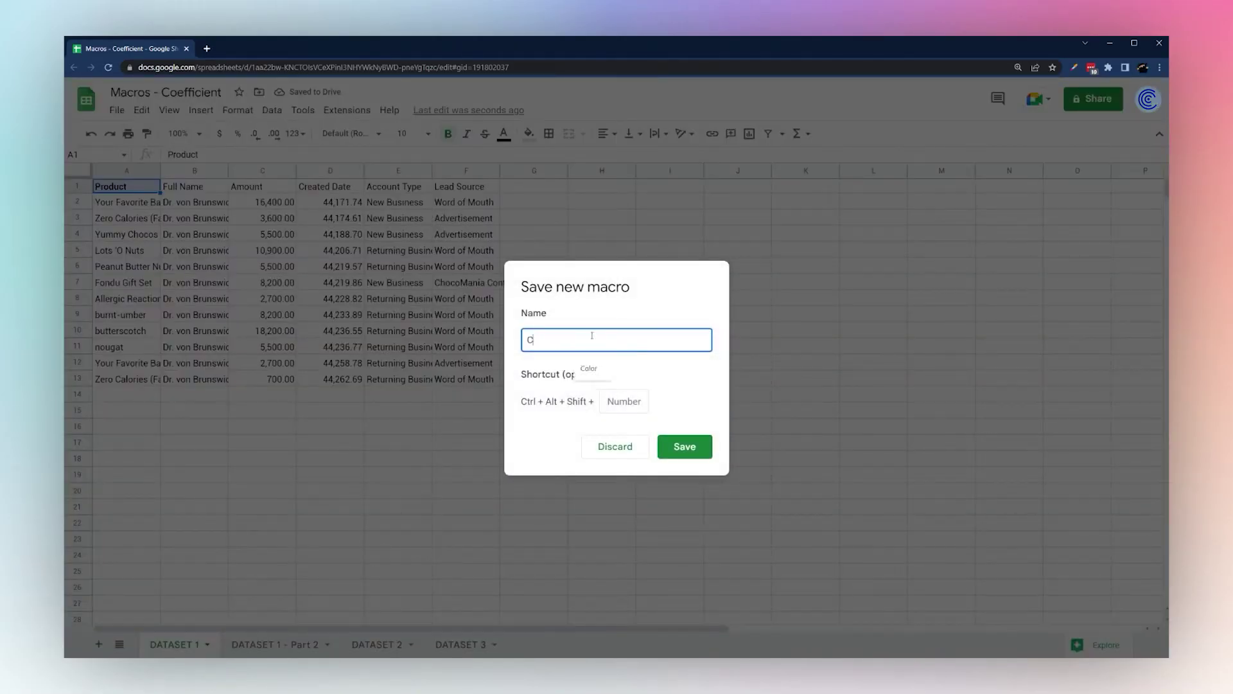
{"action": "left_click", "coordinate": [573, 404]}
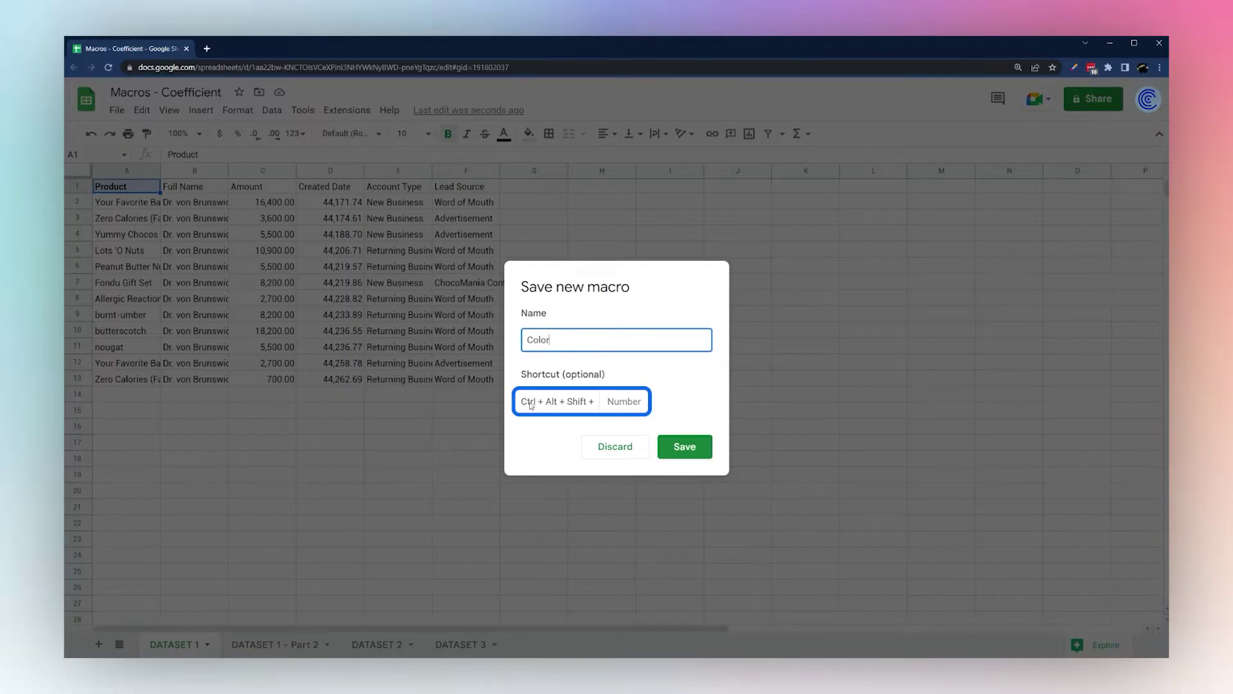
{"action": "left_click", "coordinate": [620, 402]}
{"action": "type", "text": "0"}
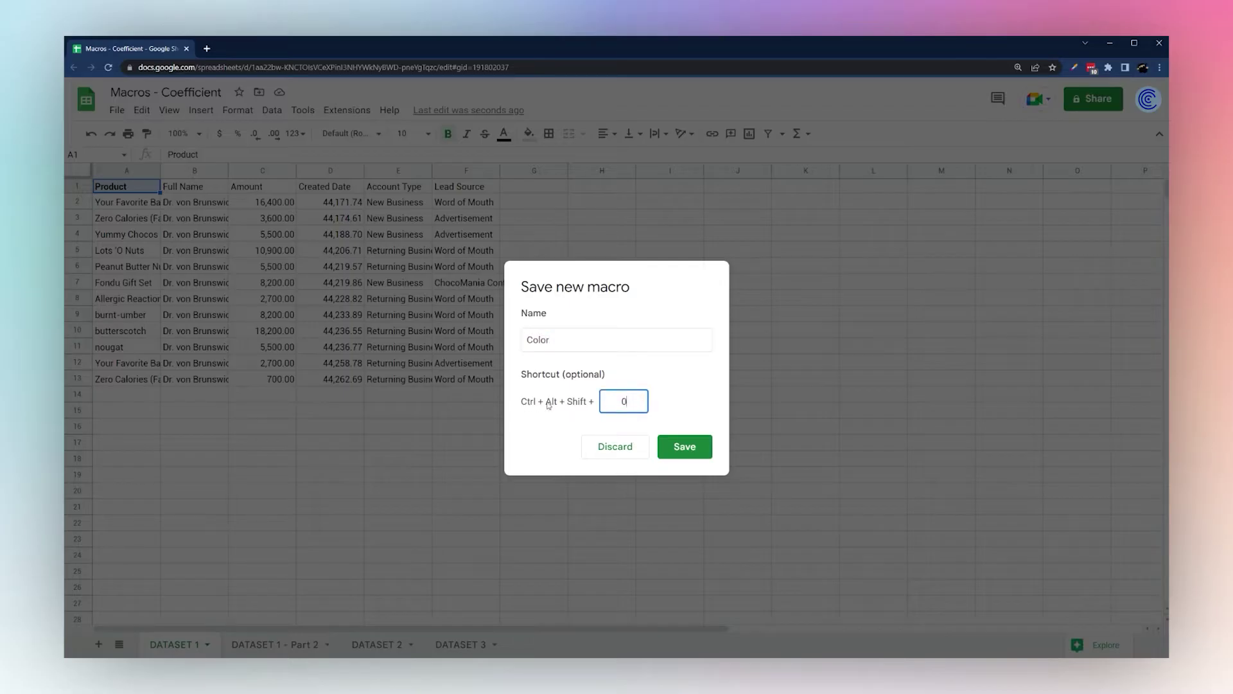
{"action": "key", "text": "BackSpace"}
{"action": "type", "text": "1"}
{"action": "key", "text": "BackSpace"}
{"action": "left_click", "coordinate": [682, 449]}
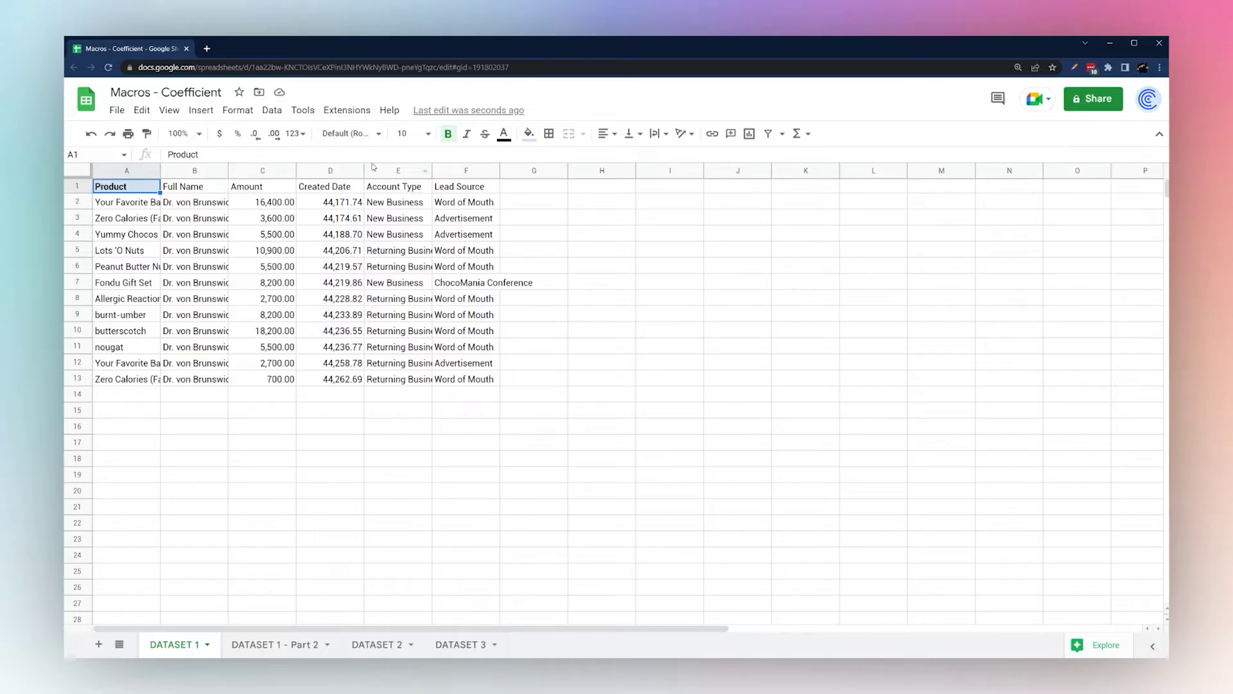
Run the Color macro and authorize its script with the listed Google account, allowing access to the spreadsheet
{"action": "left_click", "coordinate": [347, 111]}
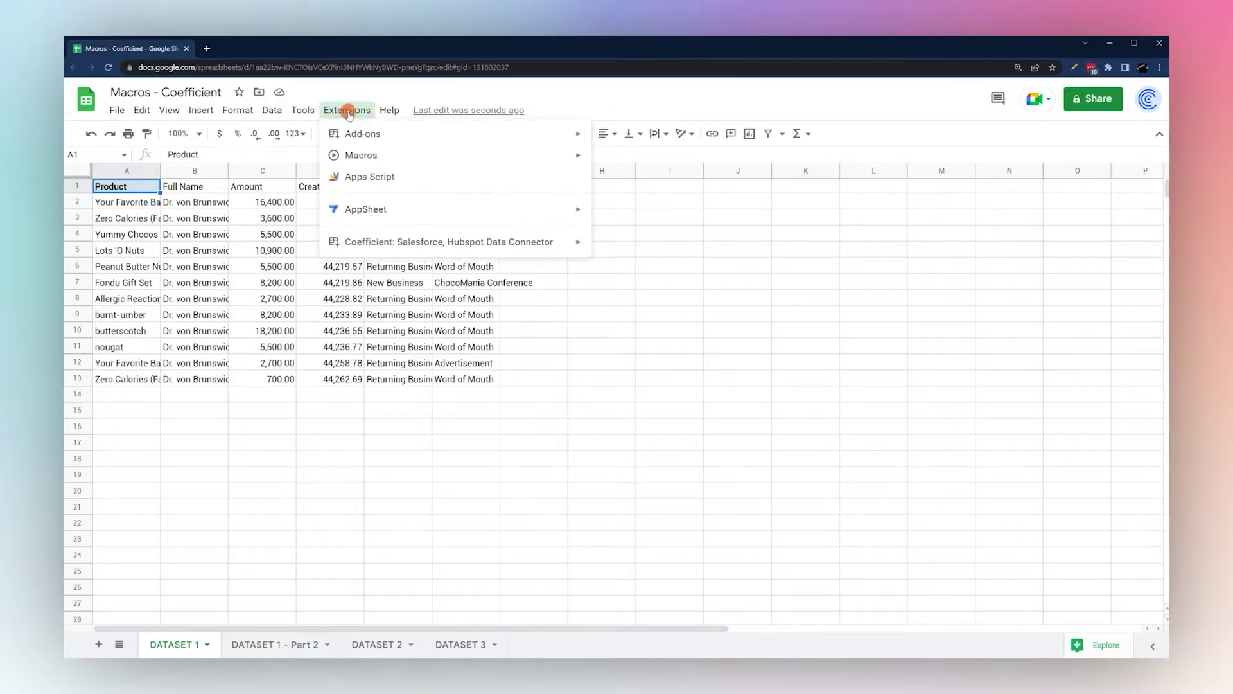
{"action": "mouse_move", "coordinate": [361, 154]}
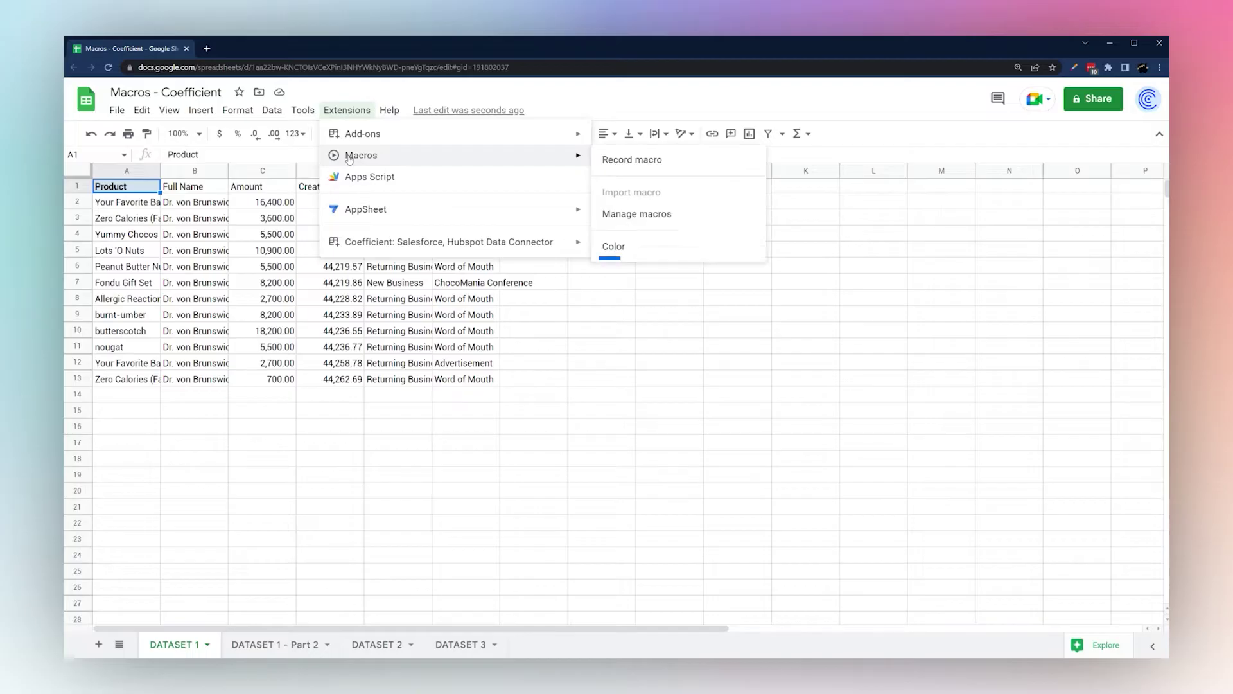
{"action": "left_click", "coordinate": [642, 250]}
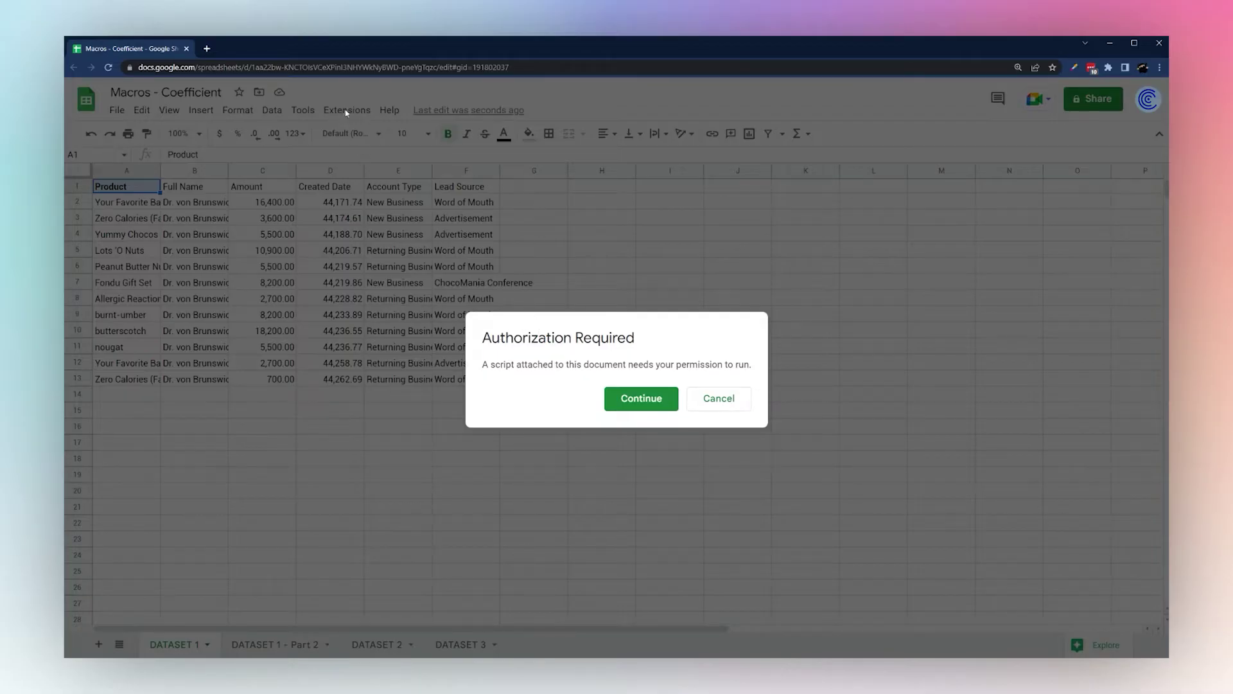
{"action": "left_click", "coordinate": [633, 404]}
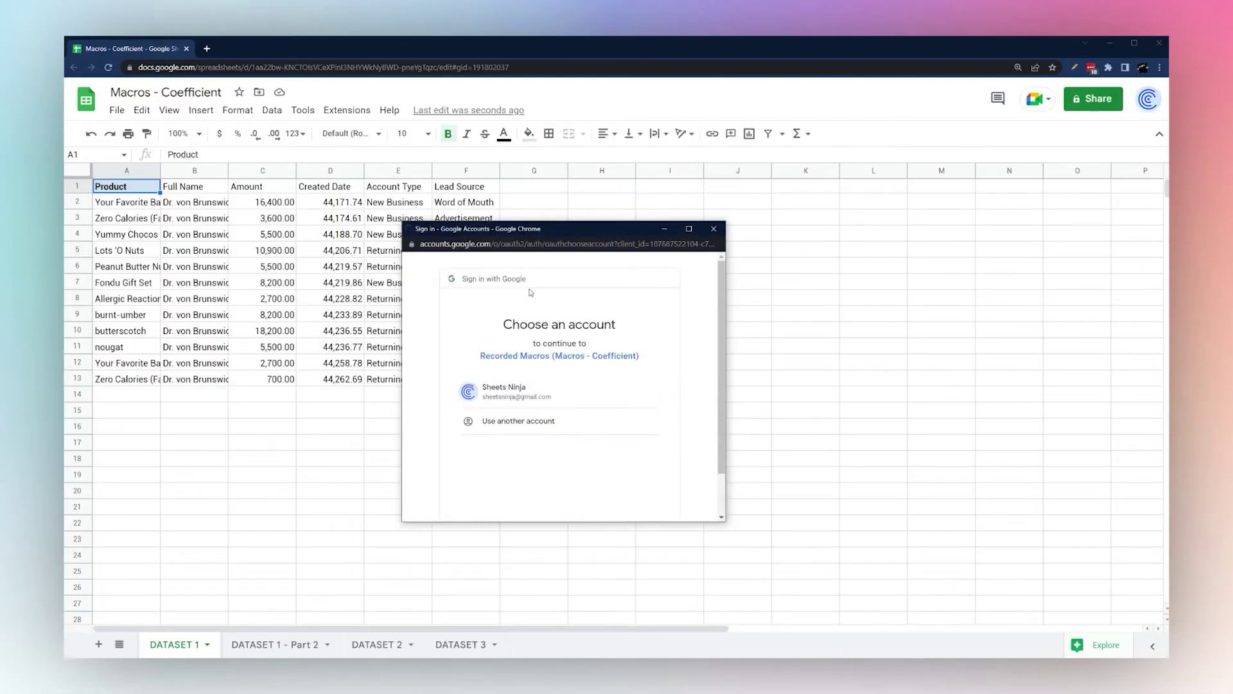
{"action": "left_click", "coordinate": [503, 392]}
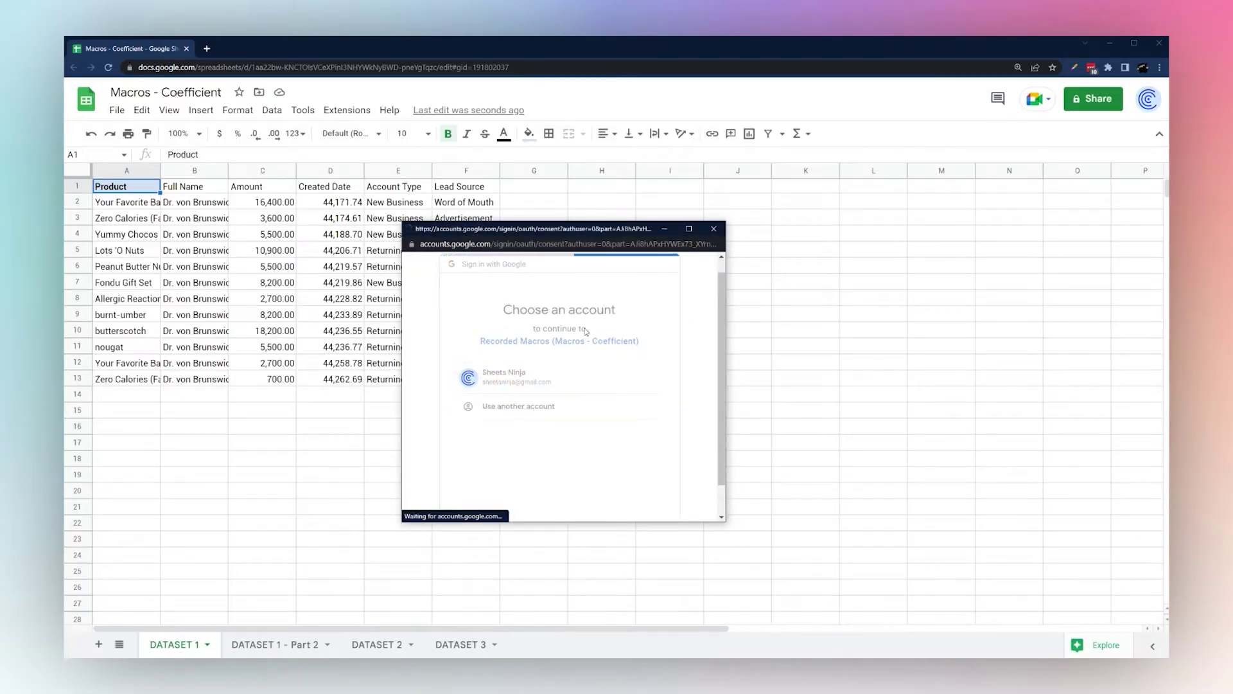
{"action": "scroll", "coordinate": [503, 393], "scroll_direction": "down", "scroll_amount": 2}
{"action": "scroll", "coordinate": [537, 302], "scroll_direction": "down", "scroll_amount": 2}
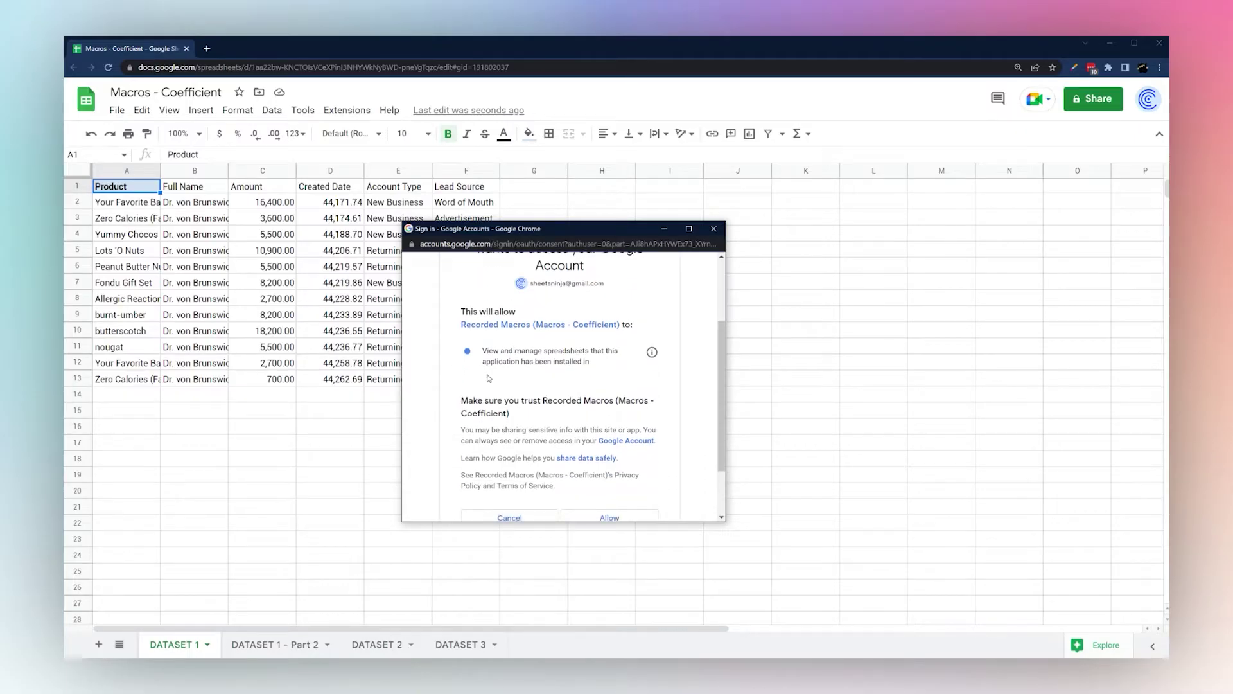
{"action": "scroll", "coordinate": [599, 373], "scroll_direction": "down", "scroll_amount": 2}
{"action": "left_click", "coordinate": [607, 475]}
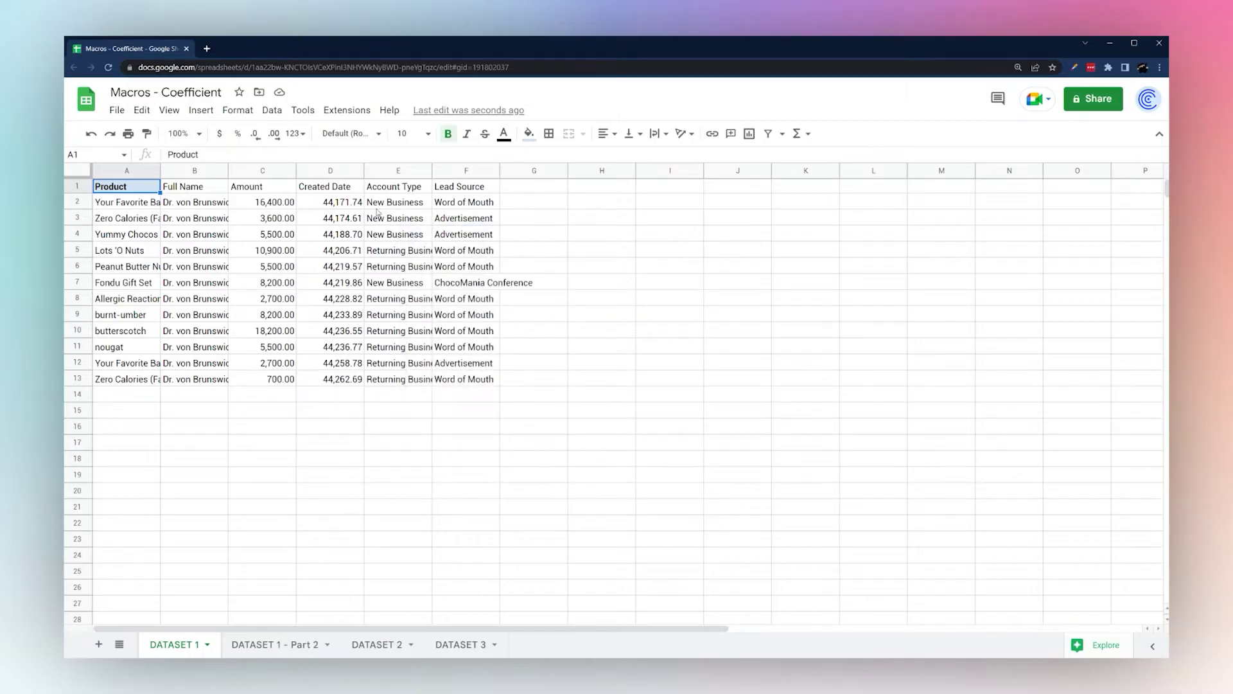
Remove the bold and the fill color from the Product header in A1
{"action": "left_click", "coordinate": [348, 111]}
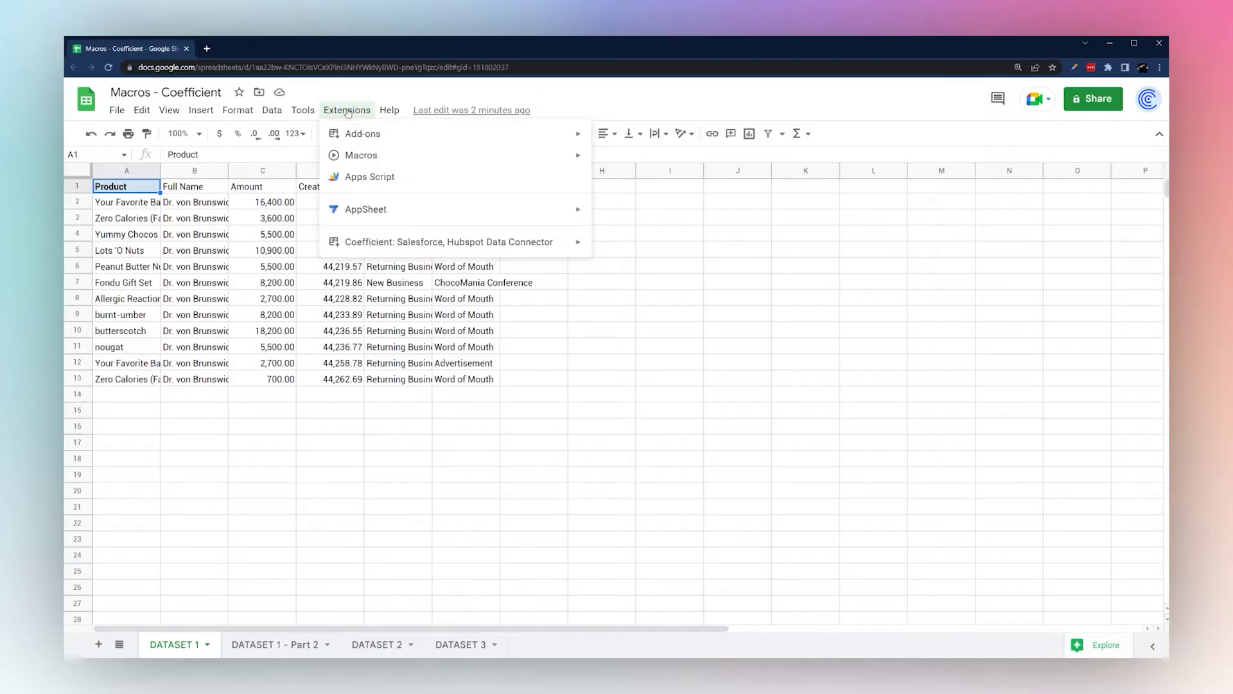
{"action": "mouse_move", "coordinate": [362, 160]}
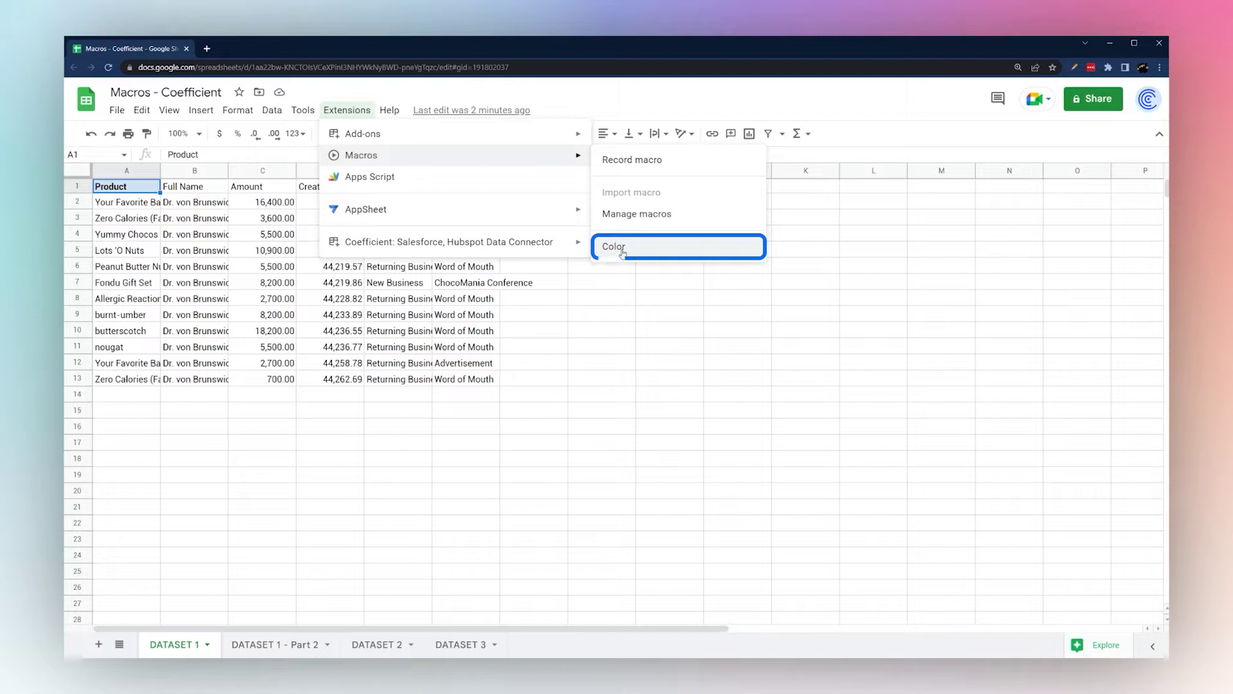
{"action": "left_click", "coordinate": [116, 191]}
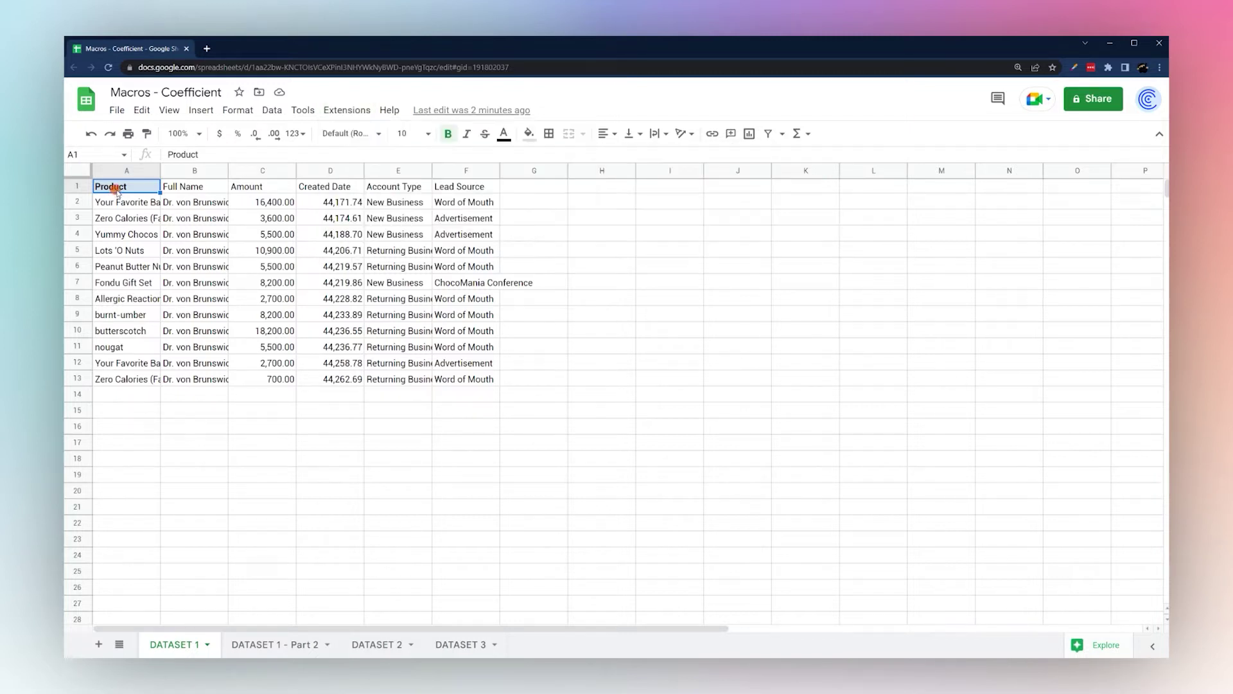
{"action": "key", "text": "ctrl+b"}
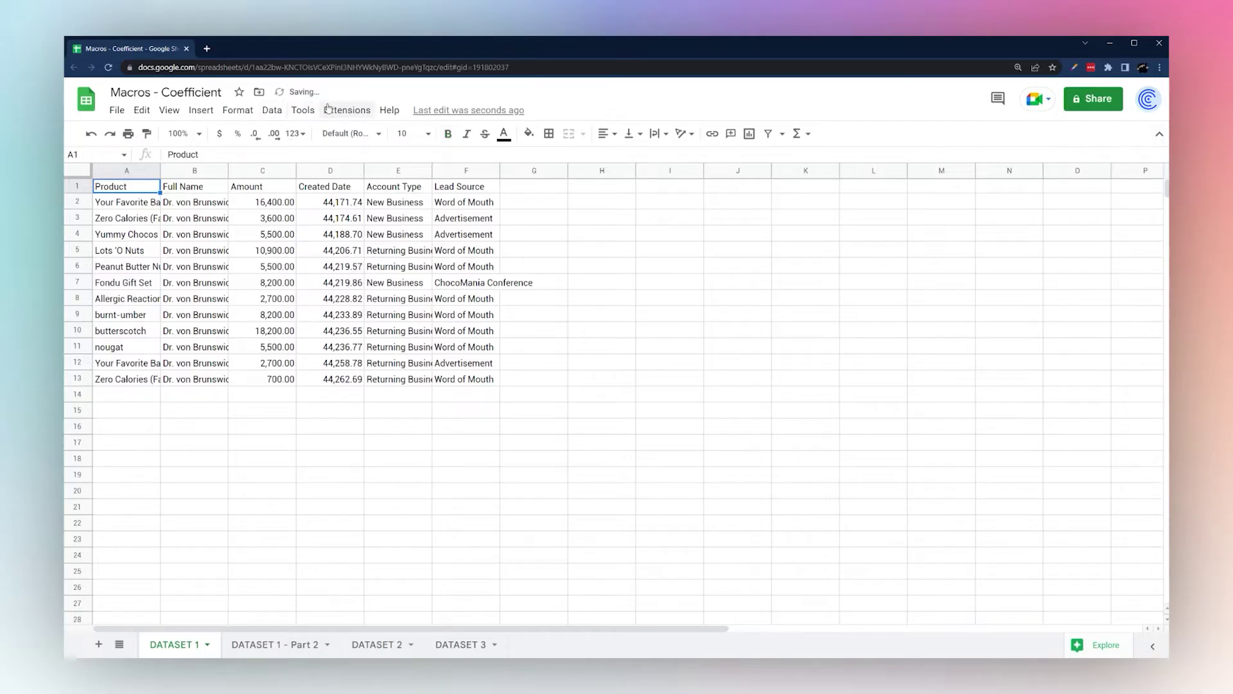
Run the Color macro with the Product header in A1 selected, and undo its formatting
{"action": "left_click", "coordinate": [347, 110]}
{"action": "mouse_move", "coordinate": [386, 154]}
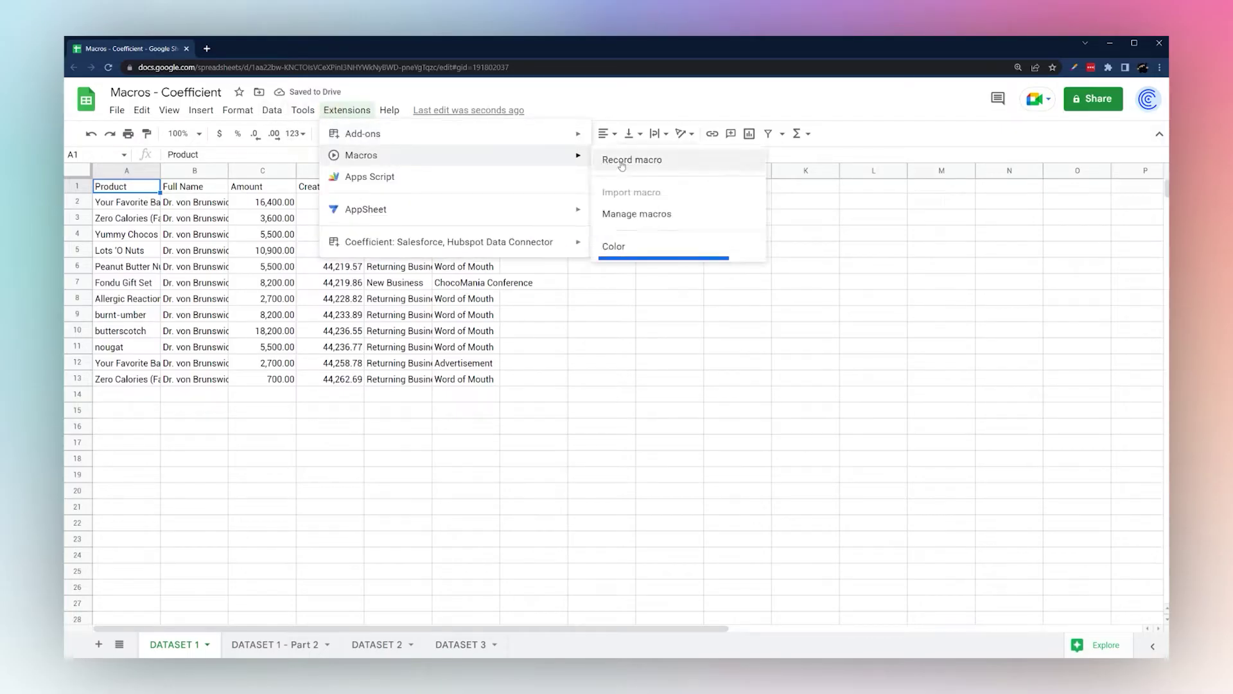
{"action": "left_click", "coordinate": [620, 246]}
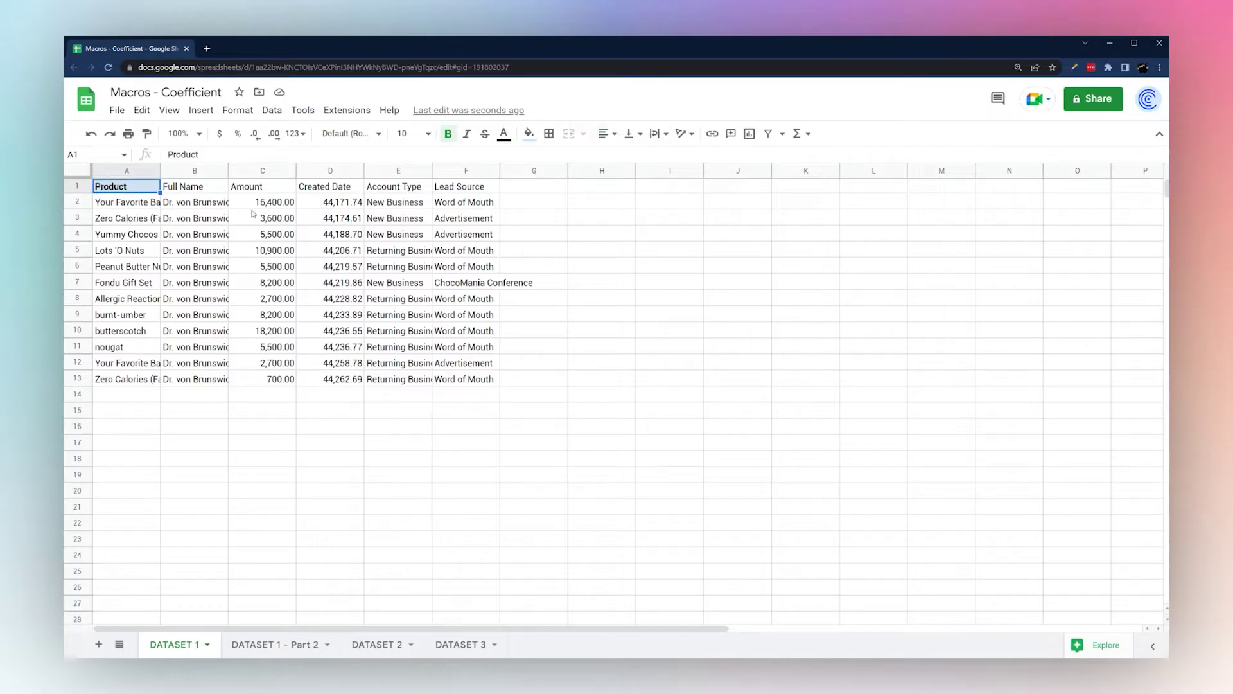
{"action": "key", "text": "ctrl+z"}
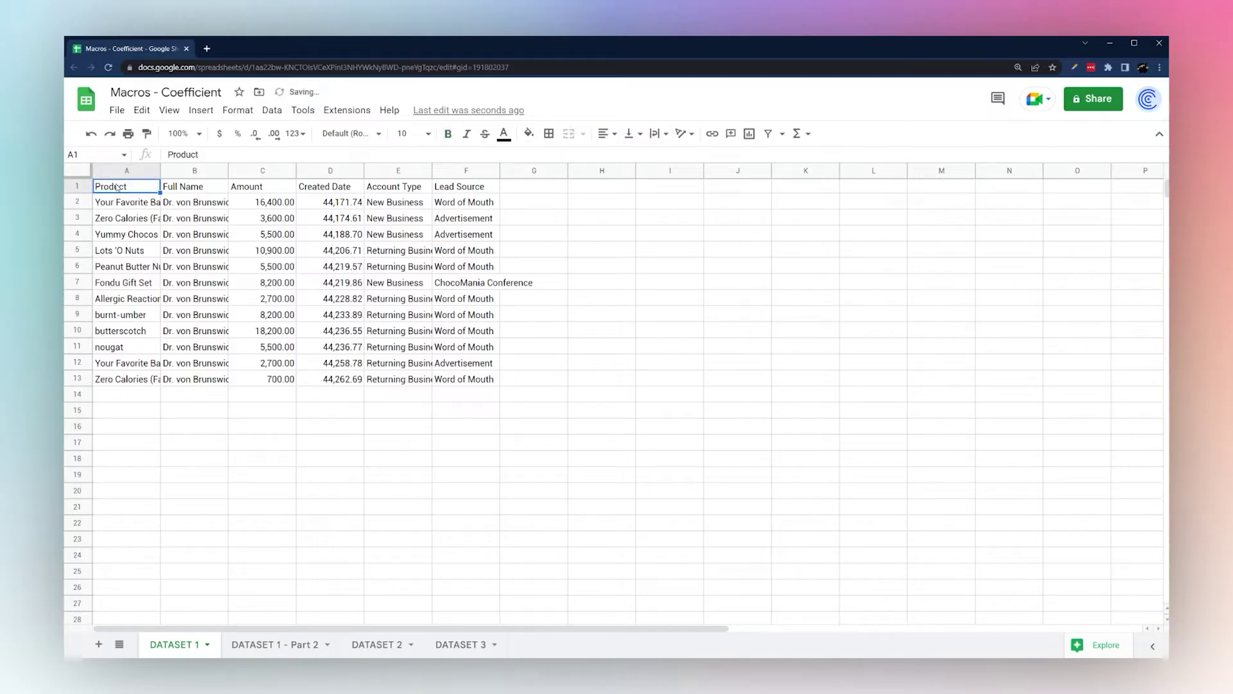
Run the Color macro with the Lead Source header in F1 selected, and revert the formatting it applies
{"action": "left_click", "coordinate": [459, 191]}
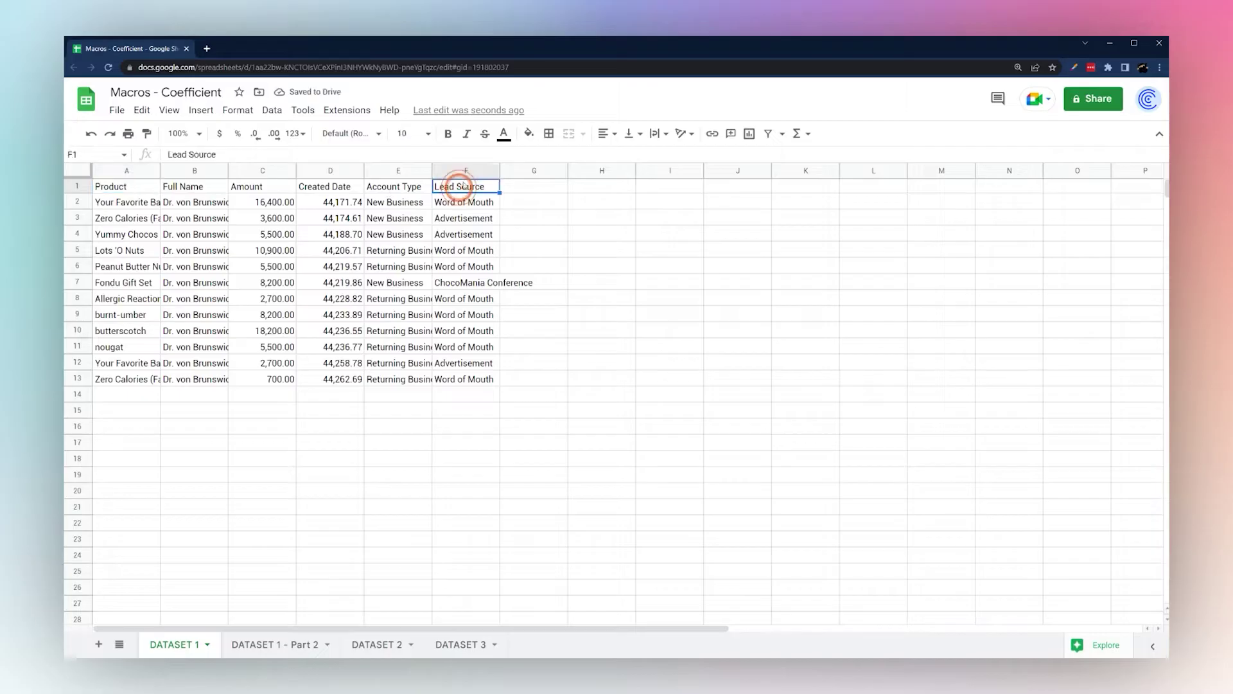
{"action": "mouse_move", "coordinate": [357, 154]}
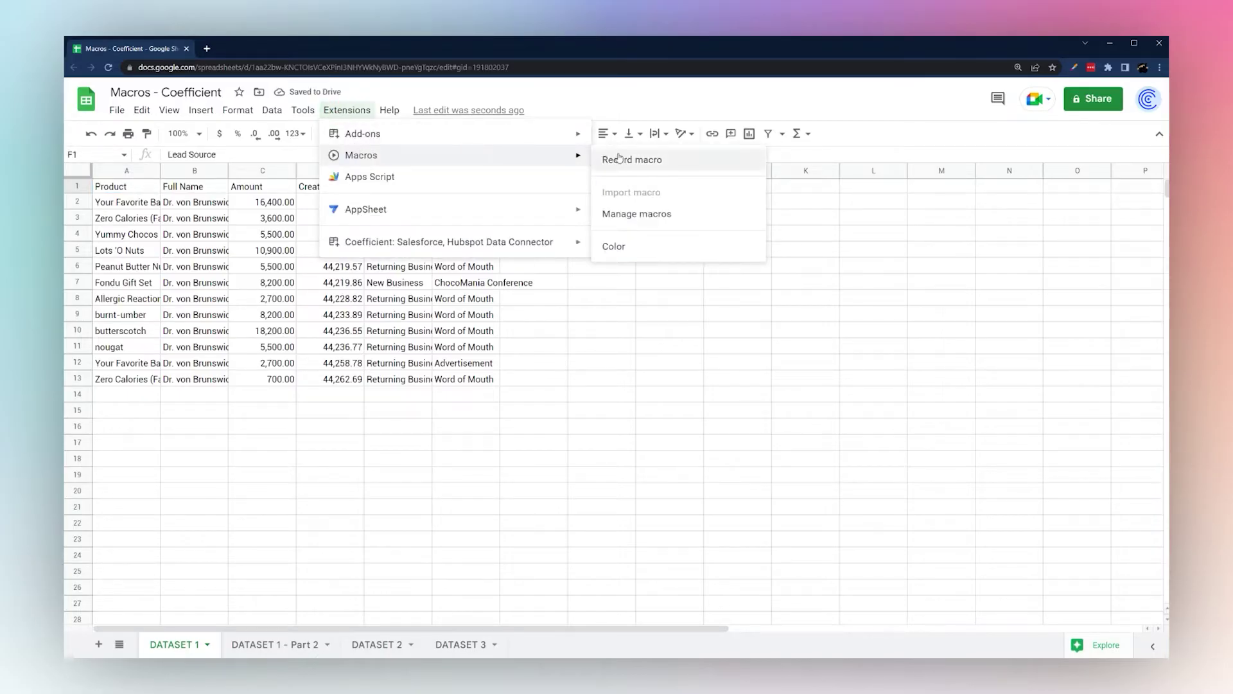
{"action": "left_click", "coordinate": [616, 244]}
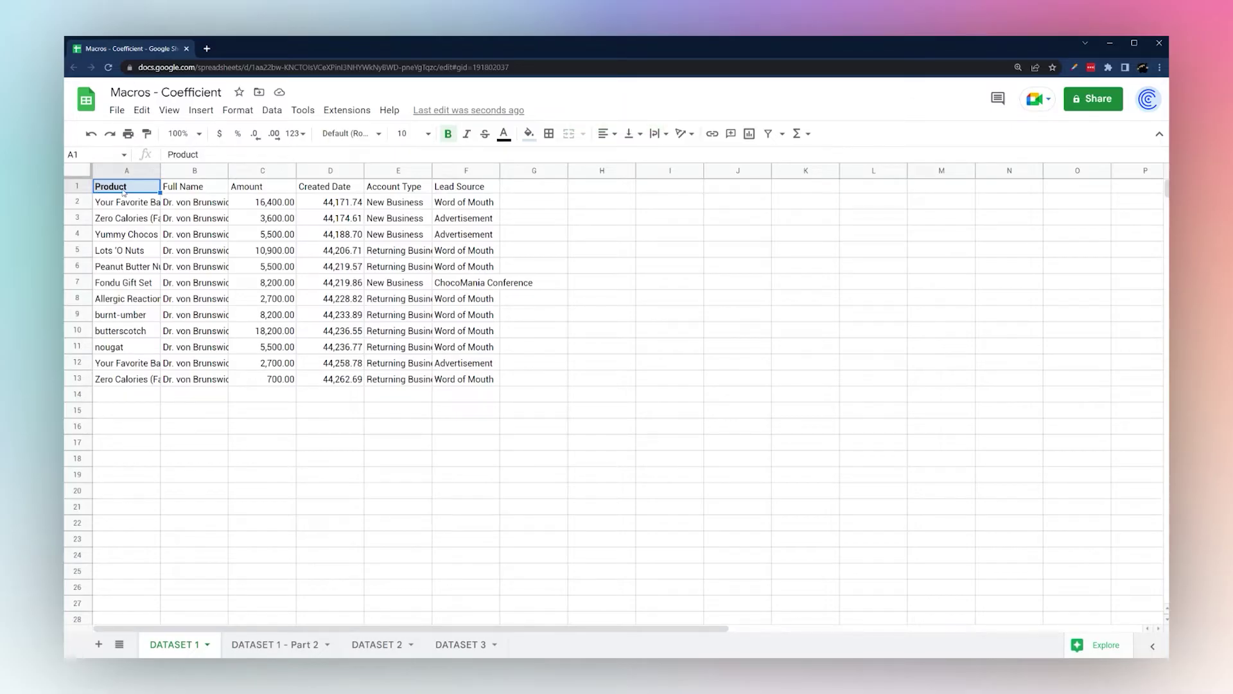
{"action": "key", "text": "ctrl+b"}
{"action": "key", "text": "ctrl+Right"}
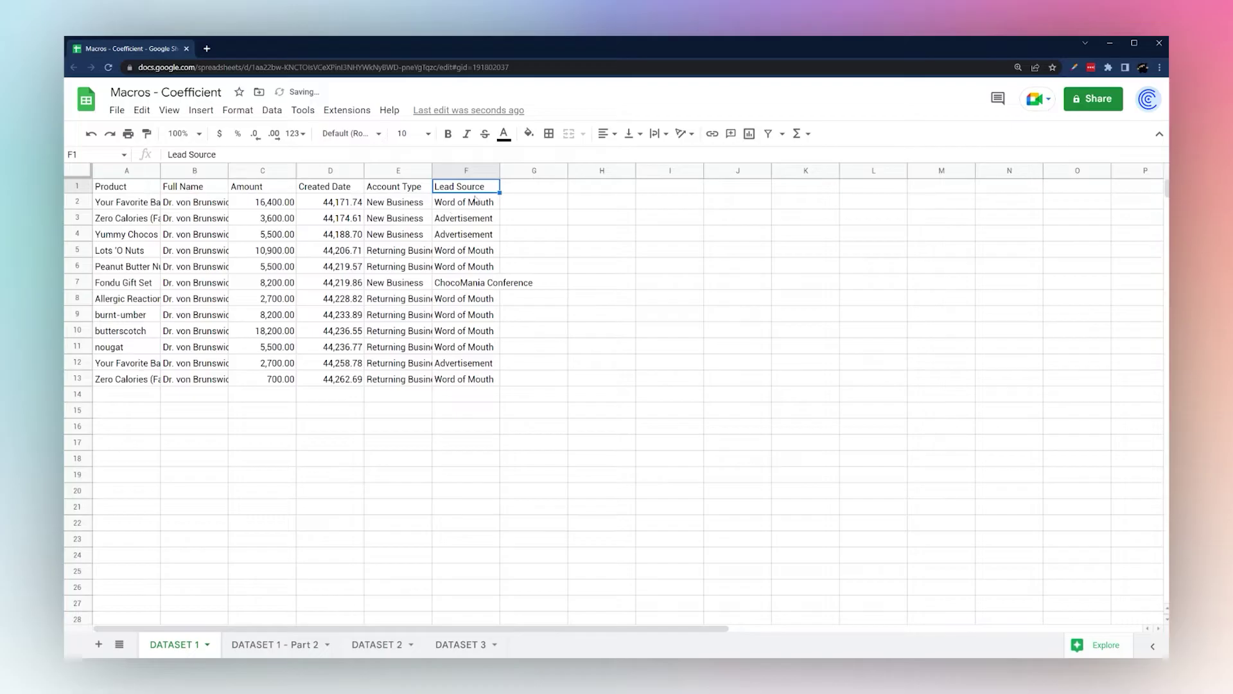
{"action": "left_click", "coordinate": [346, 110]}
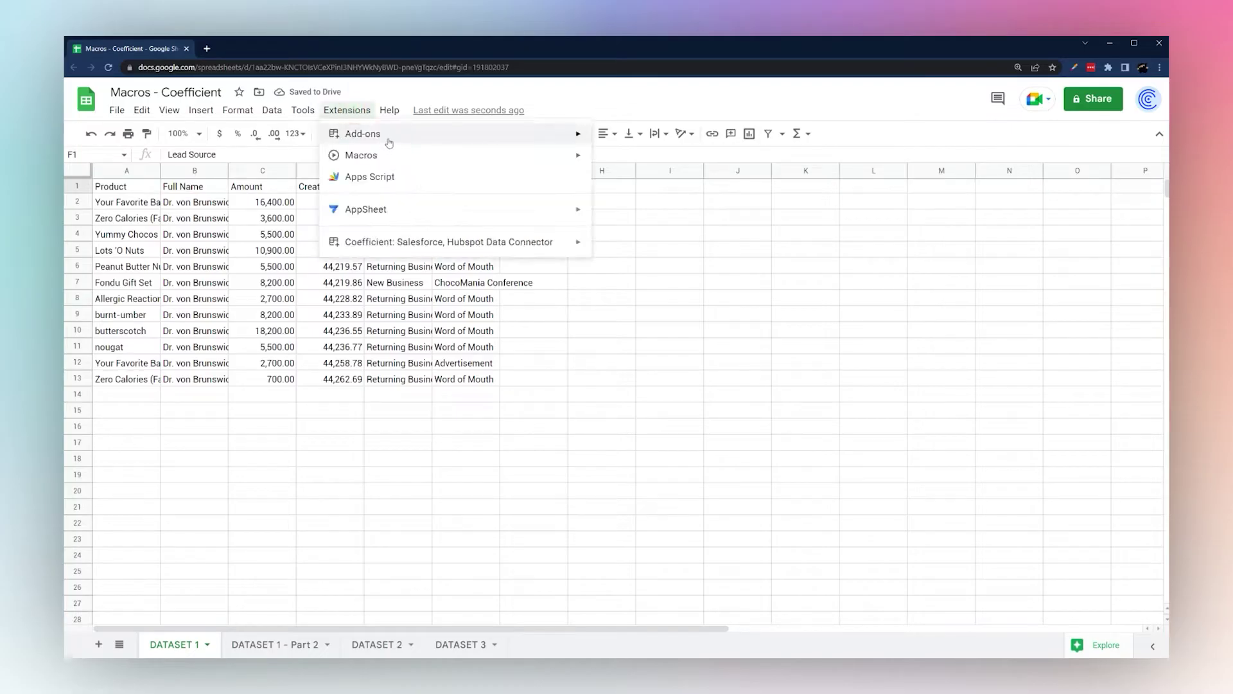
{"action": "mouse_move", "coordinate": [384, 157]}
{"action": "left_click", "coordinate": [409, 327]}
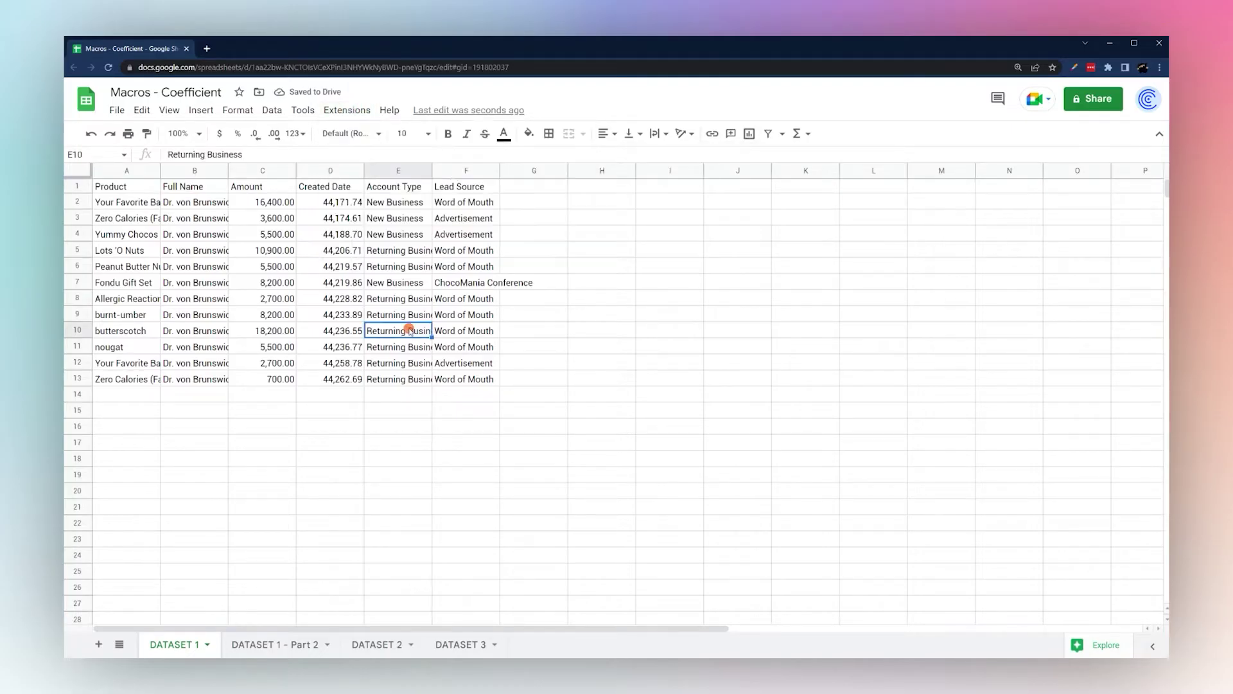
Start recording a new macro with the Lead Source header in F1 selected, using relative references
{"action": "left_click", "coordinate": [456, 186]}
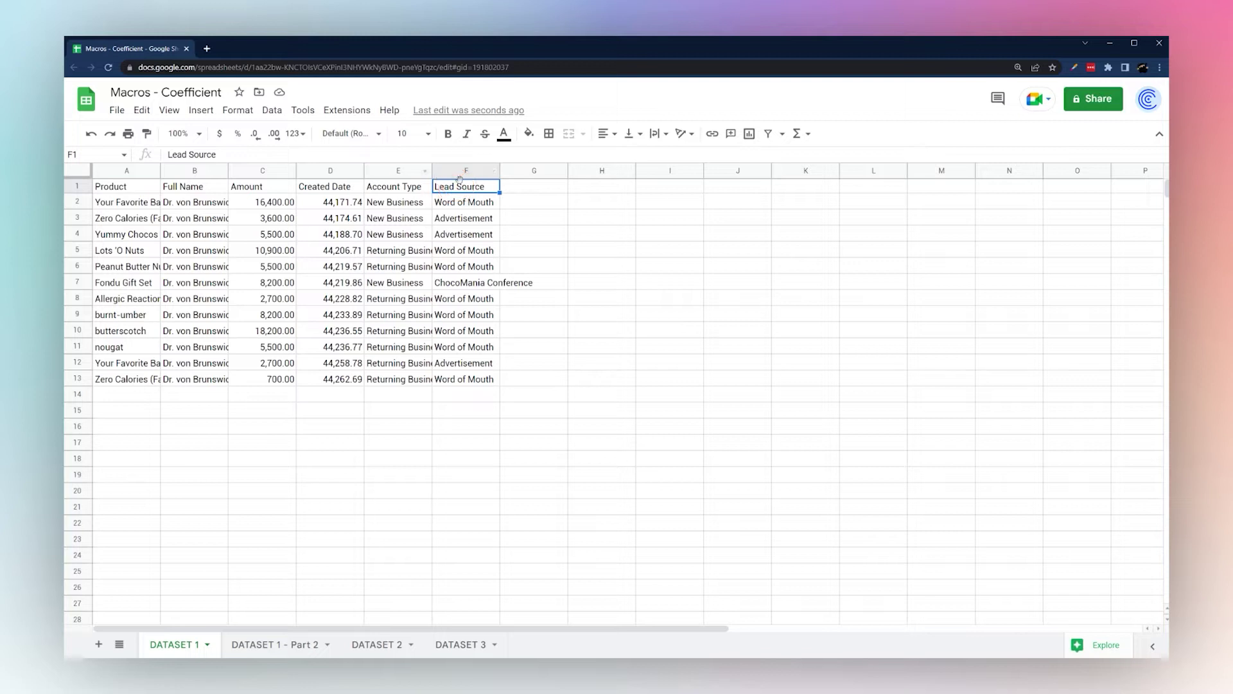
{"action": "left_click", "coordinate": [346, 109]}
{"action": "mouse_move", "coordinate": [370, 160]}
{"action": "left_click", "coordinate": [624, 160]}
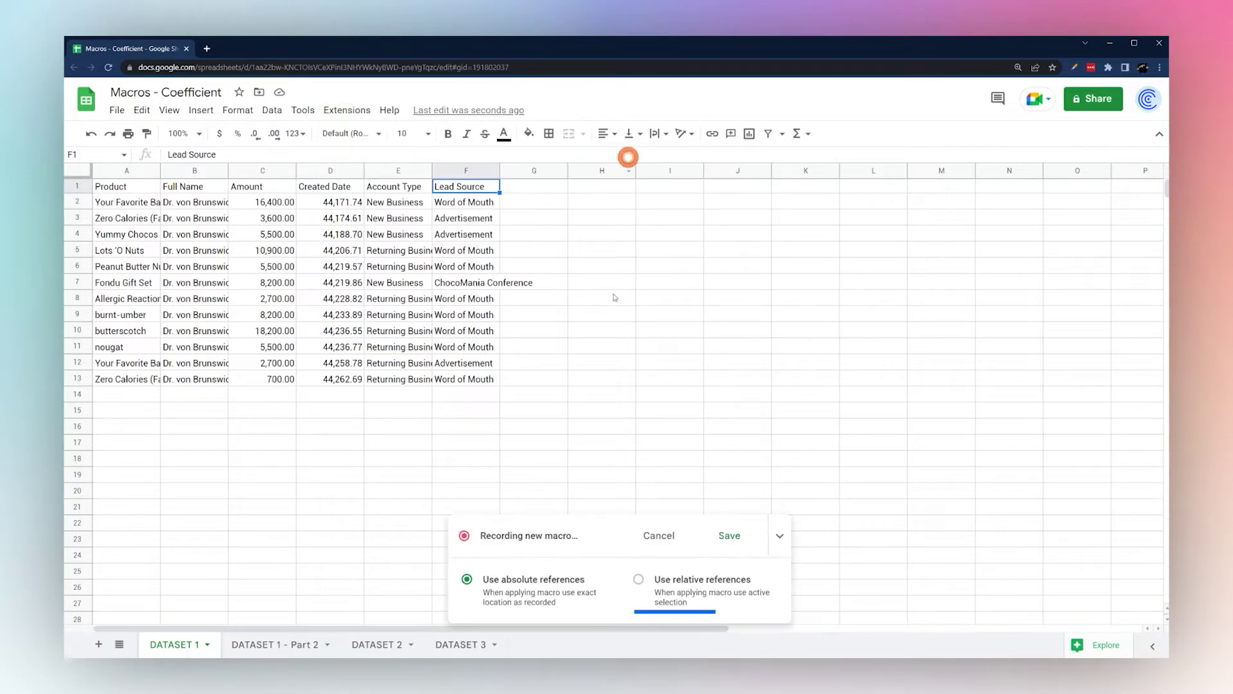
{"action": "left_click", "coordinate": [638, 580]}
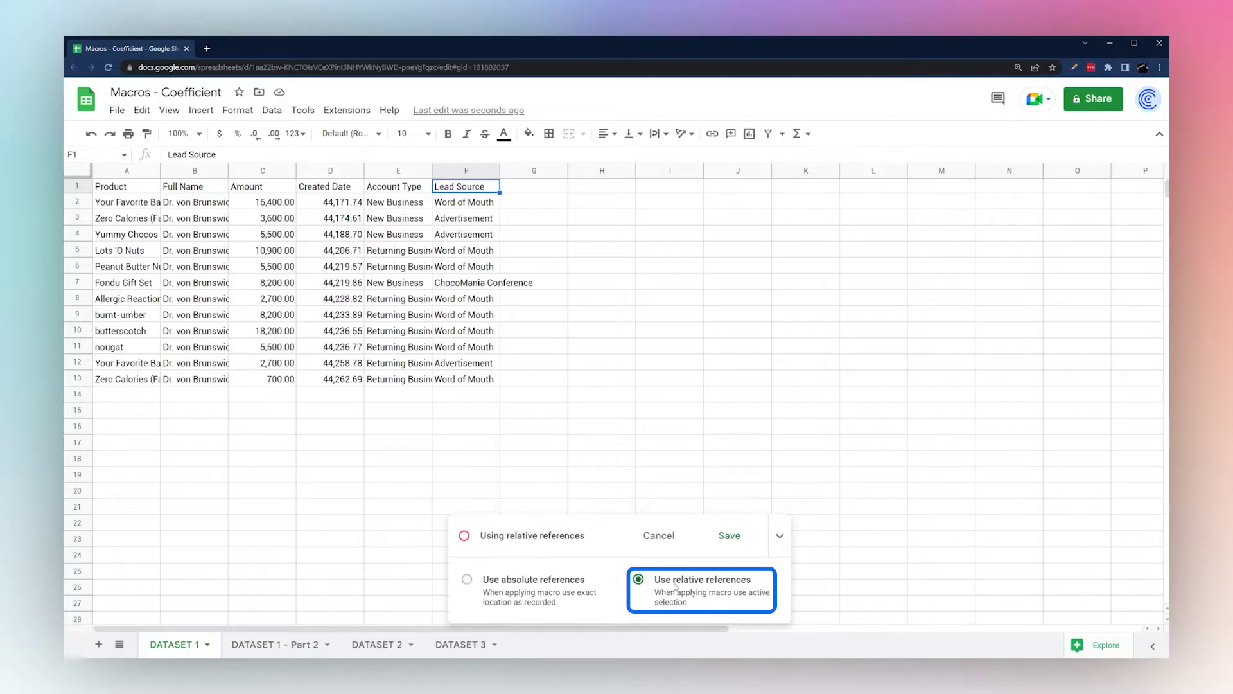
Make the Lead Source header bold and give its cell a light blue fill within the macro recording
{"action": "left_click", "coordinate": [447, 134]}
{"action": "left_click", "coordinate": [529, 133]}
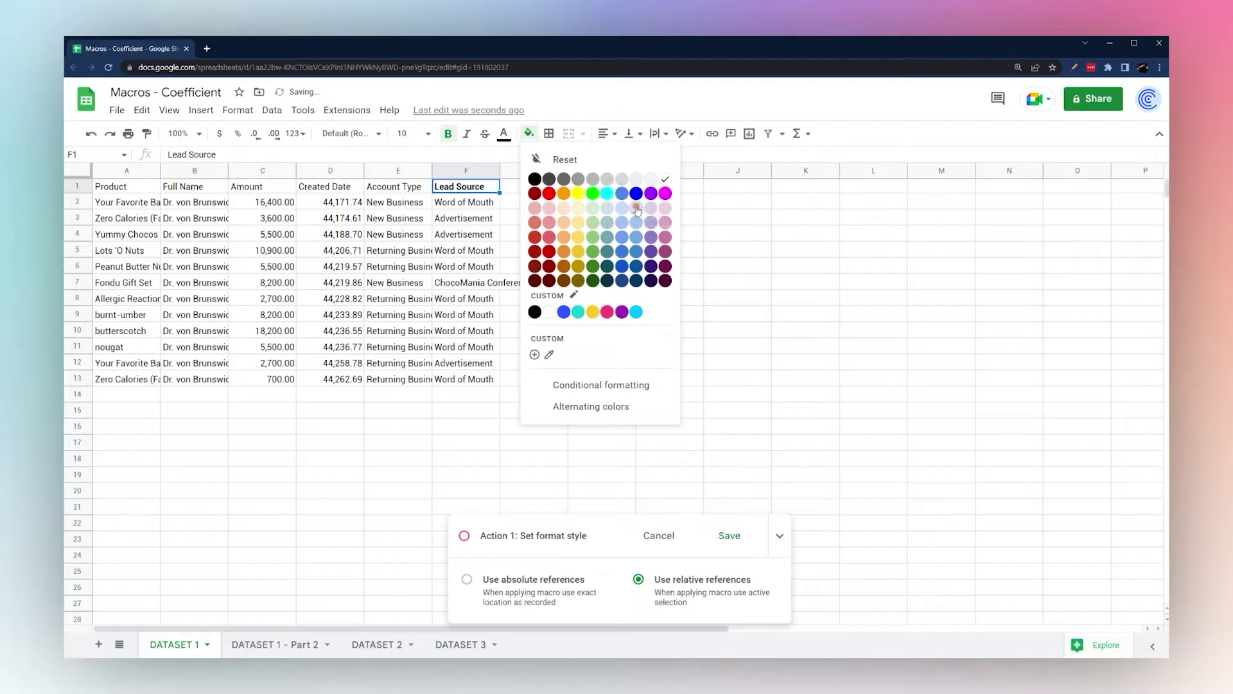
{"action": "left_click", "coordinate": [636, 207]}
Save the recorded macro as Color 2 and clear the formatting of the Lead Source header in F1
{"action": "left_click", "coordinate": [726, 536]}
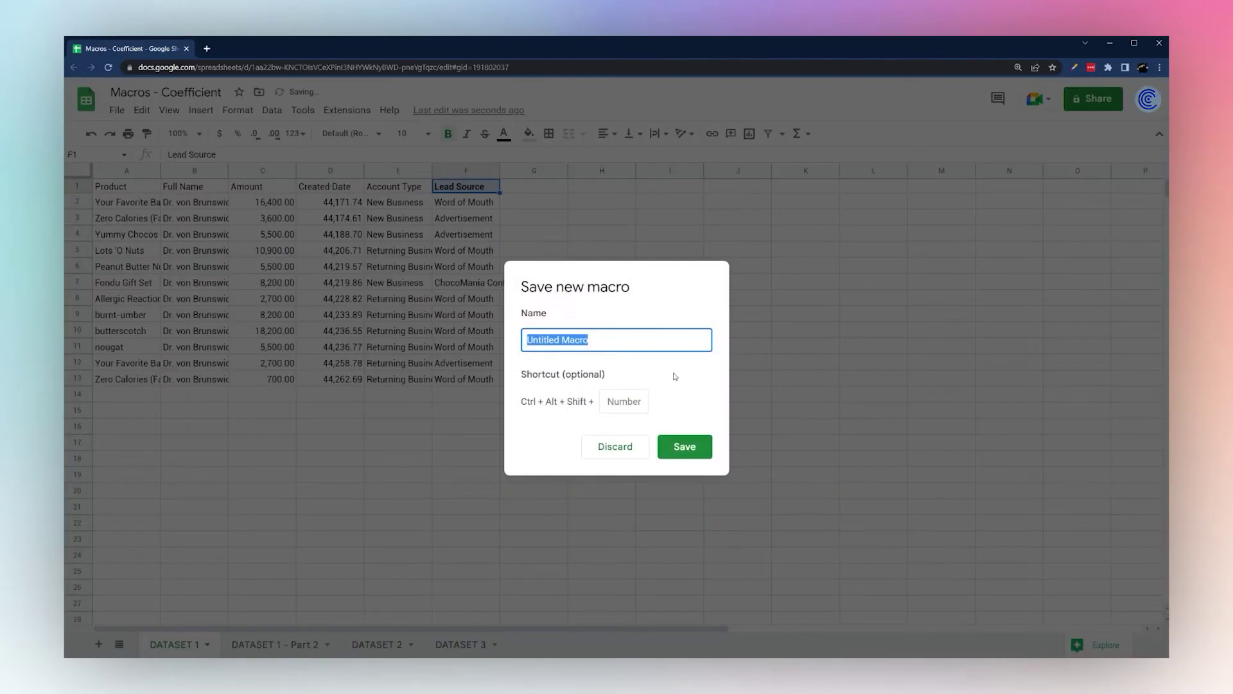
{"action": "type", "text": "Color 2"}
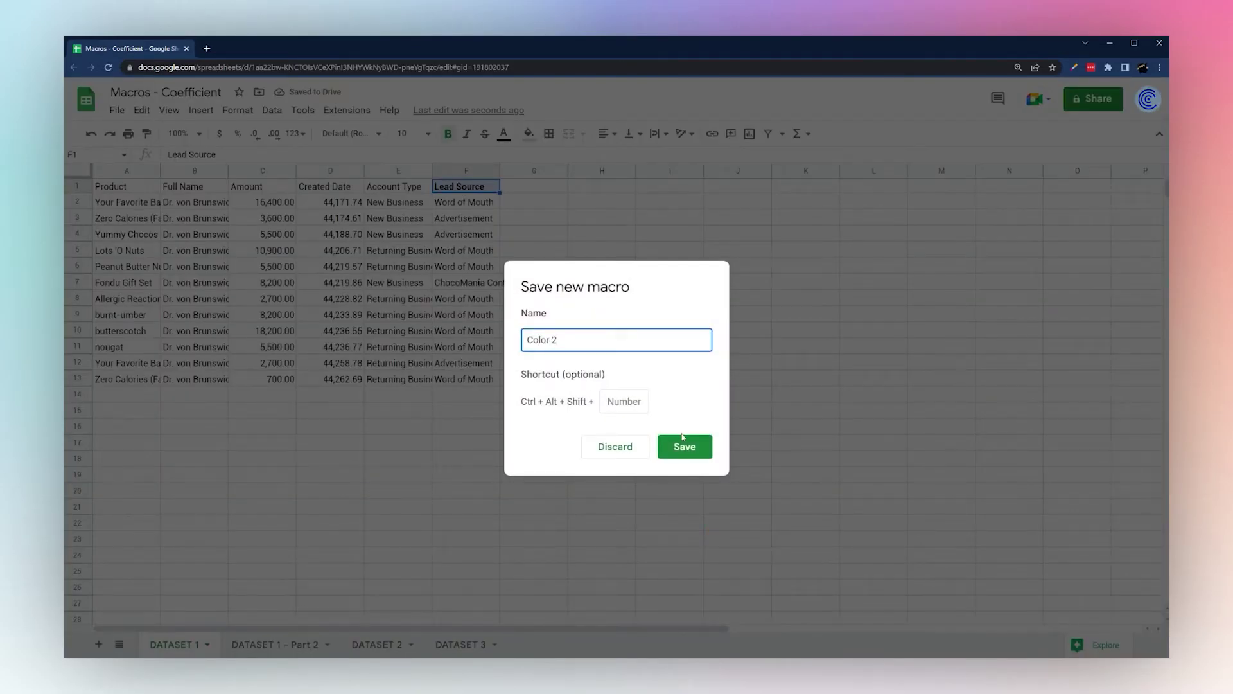
{"action": "left_click", "coordinate": [682, 437]}
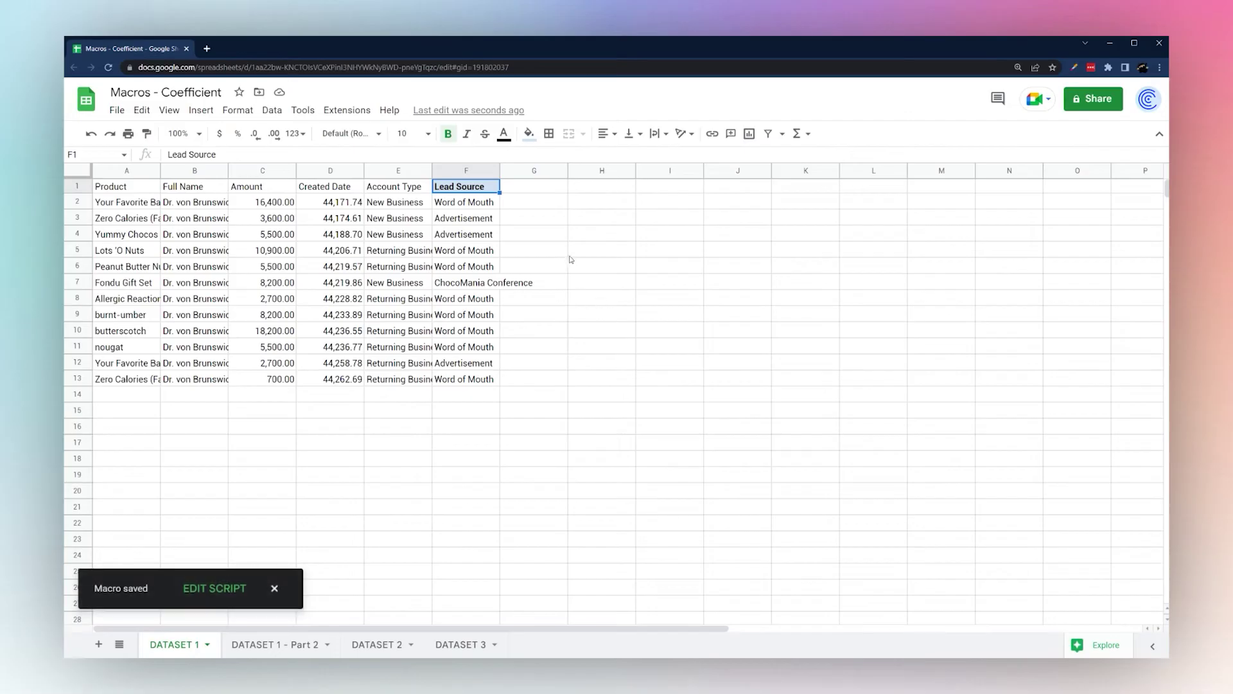
{"action": "key", "text": "ctrl+backslash"}
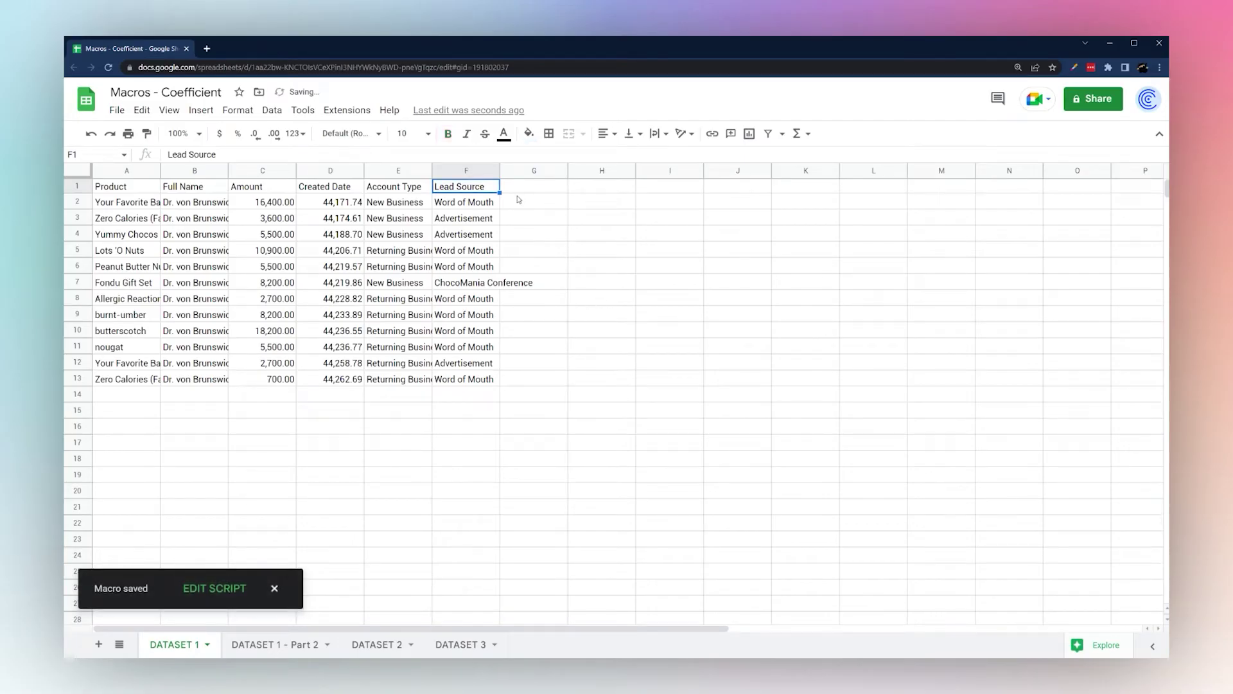
Run the Color 2 macro on the Lead Source header in F1
{"action": "left_click", "coordinate": [350, 110]}
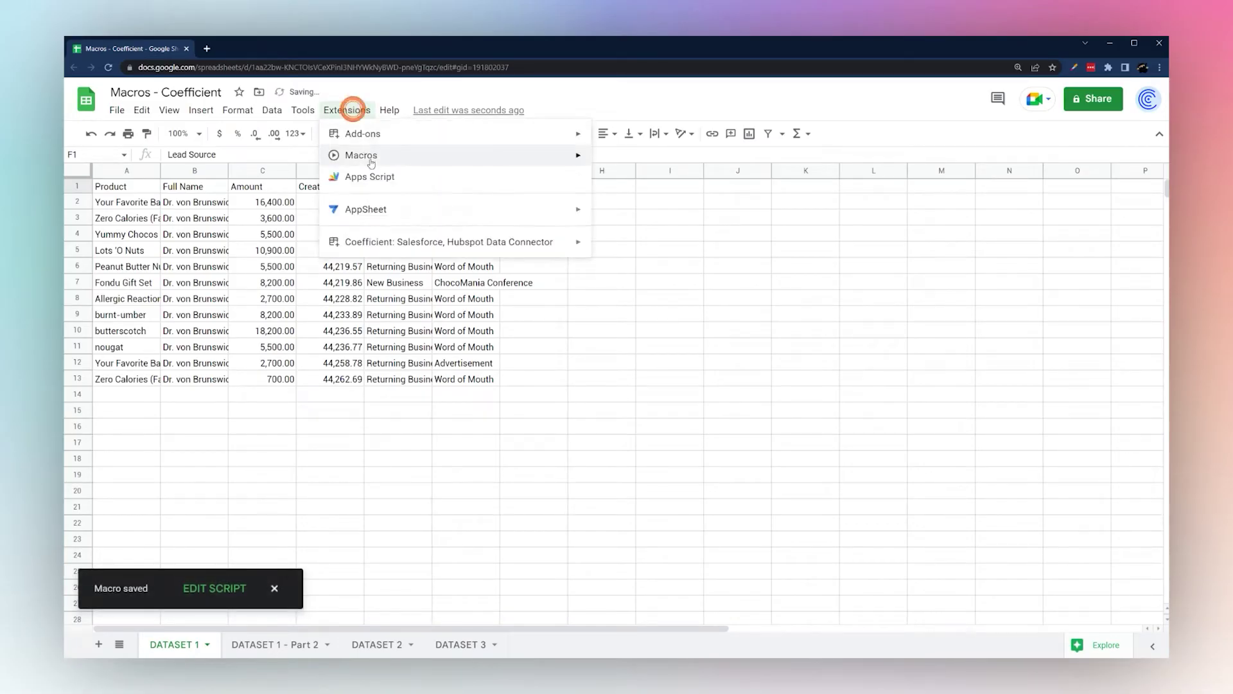
{"action": "mouse_move", "coordinate": [386, 155]}
{"action": "left_click", "coordinate": [636, 268]}
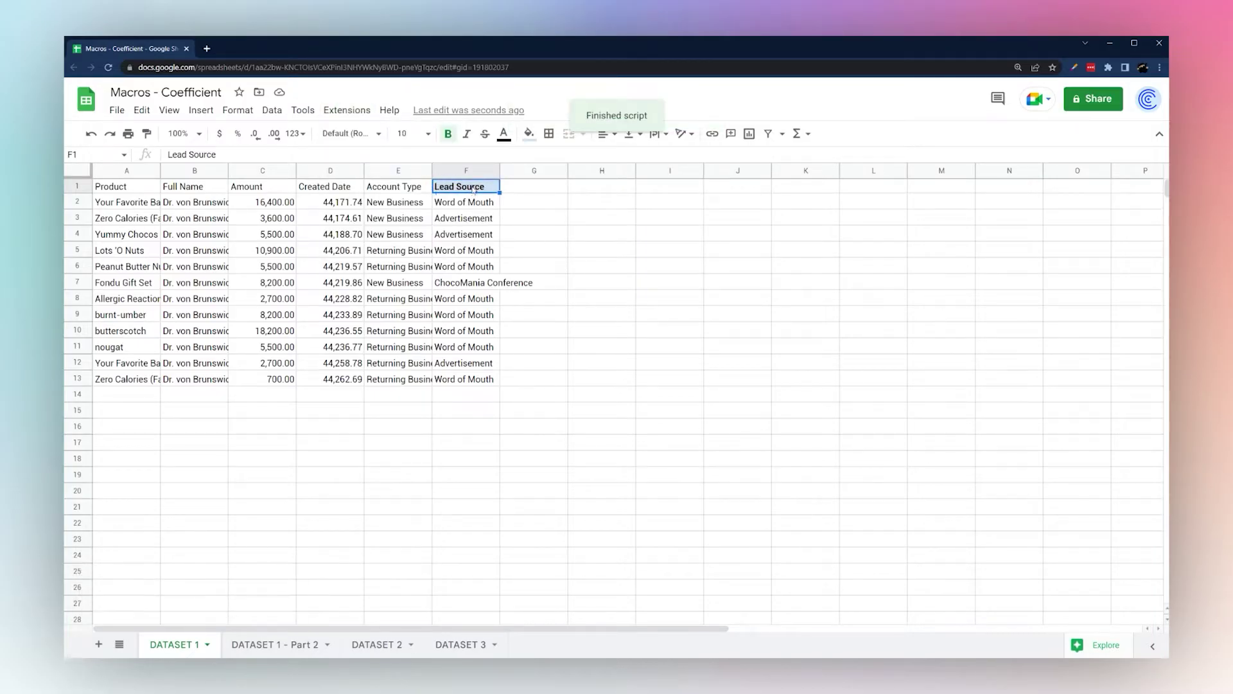
Run the Color 2 macro on the Created Date header in D1
{"action": "left_click", "coordinate": [338, 190]}
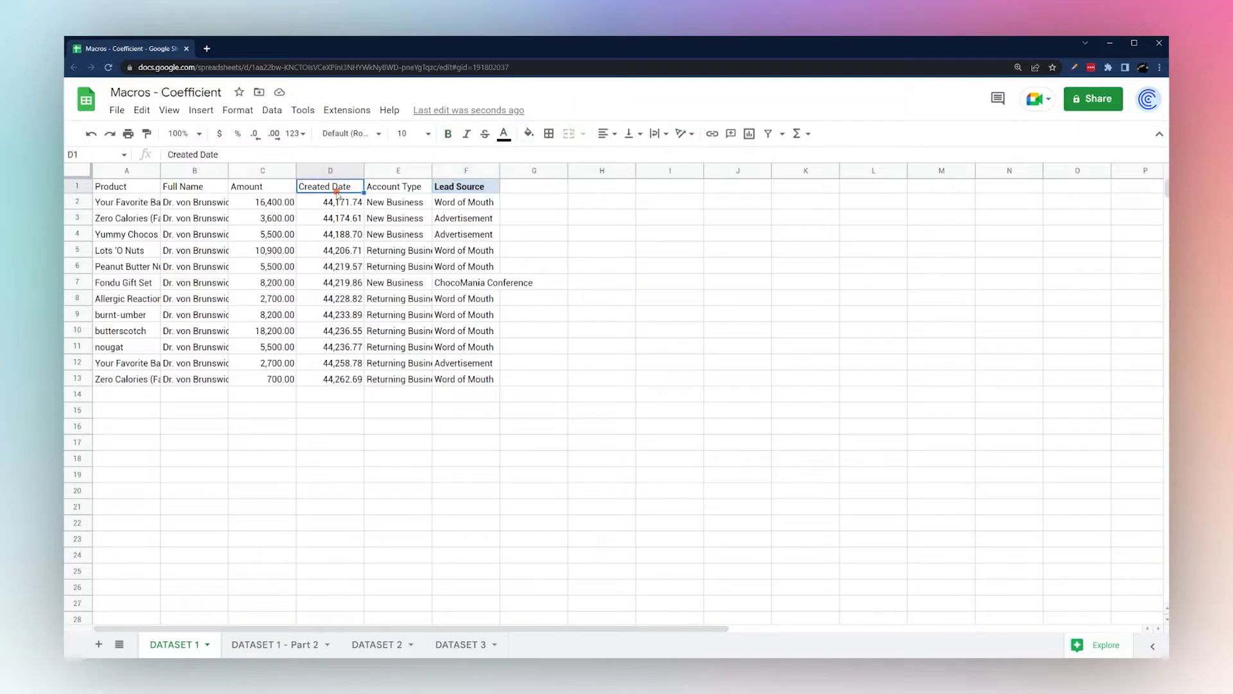
{"action": "left_click", "coordinate": [358, 116]}
{"action": "mouse_move", "coordinate": [371, 158]}
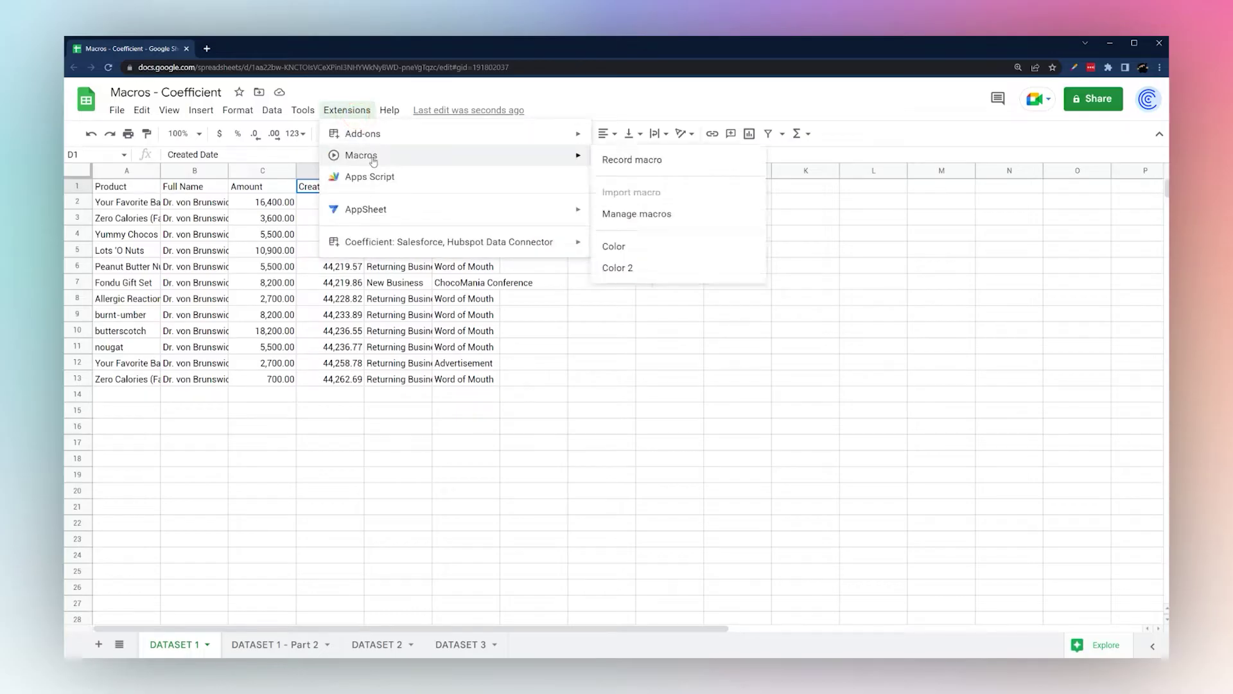
{"action": "left_click", "coordinate": [618, 267]}
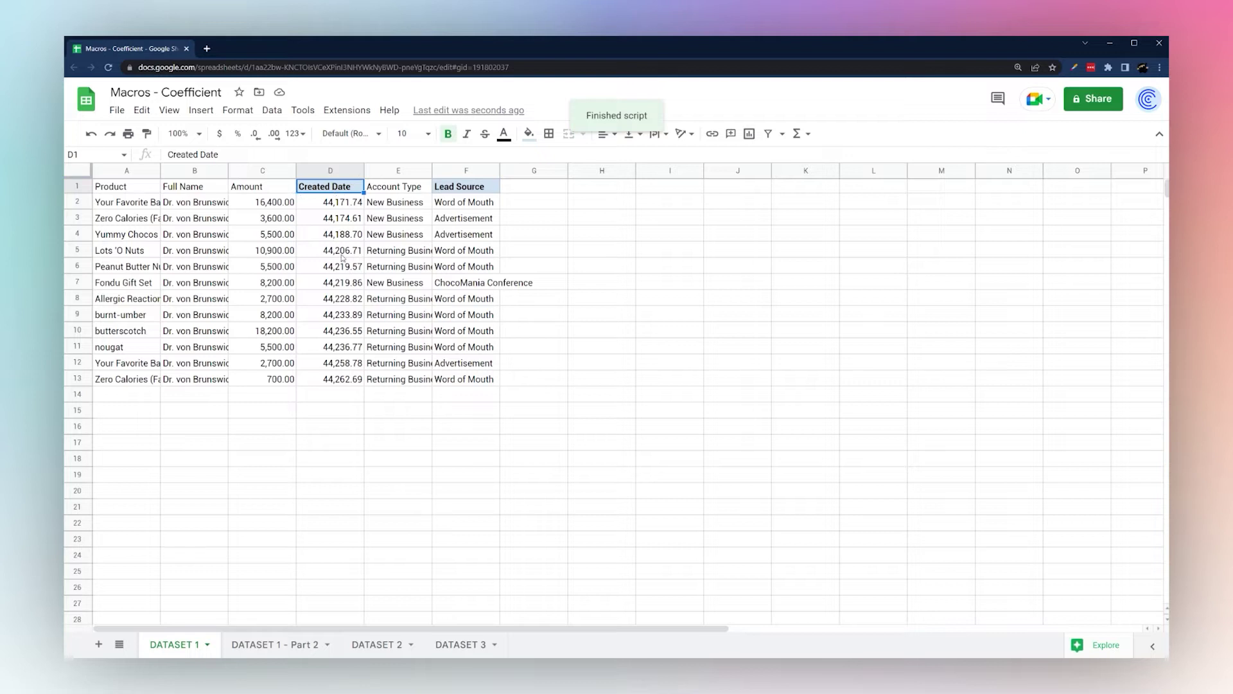
Run the Color 2 macro on the Created Date value in cell D8
{"action": "left_click", "coordinate": [332, 300]}
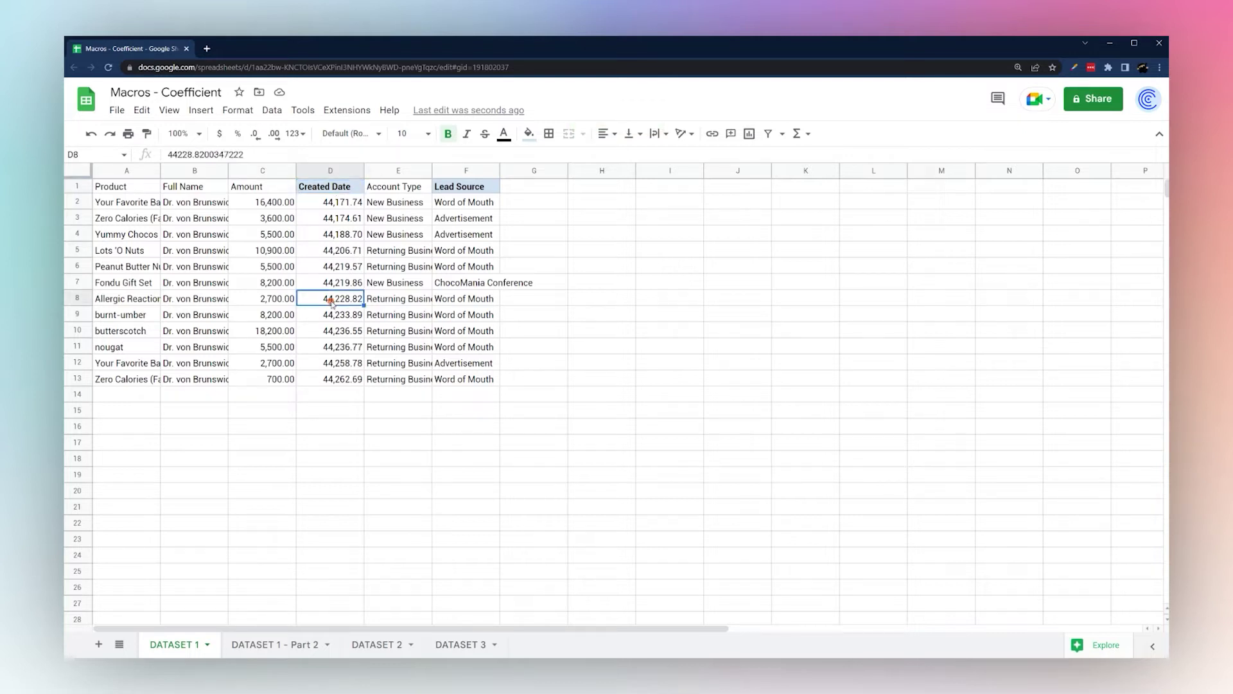
{"action": "left_click", "coordinate": [333, 113]}
{"action": "mouse_move", "coordinate": [359, 155]}
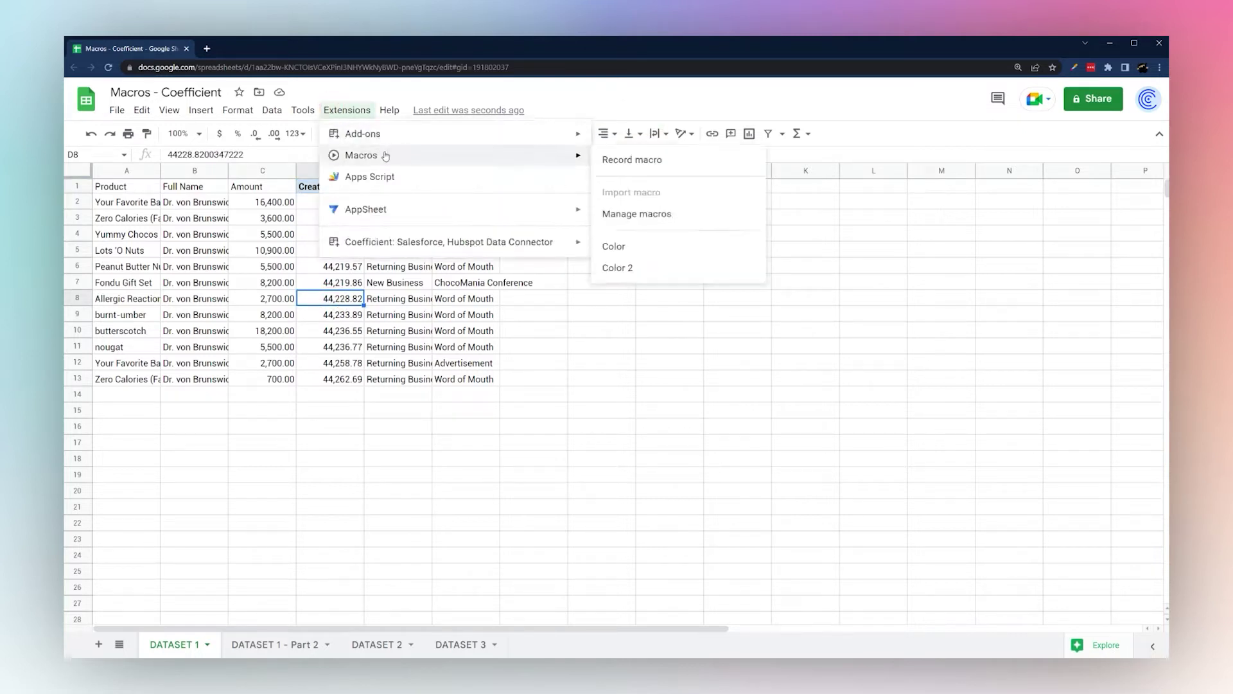
{"action": "left_click", "coordinate": [647, 275]}
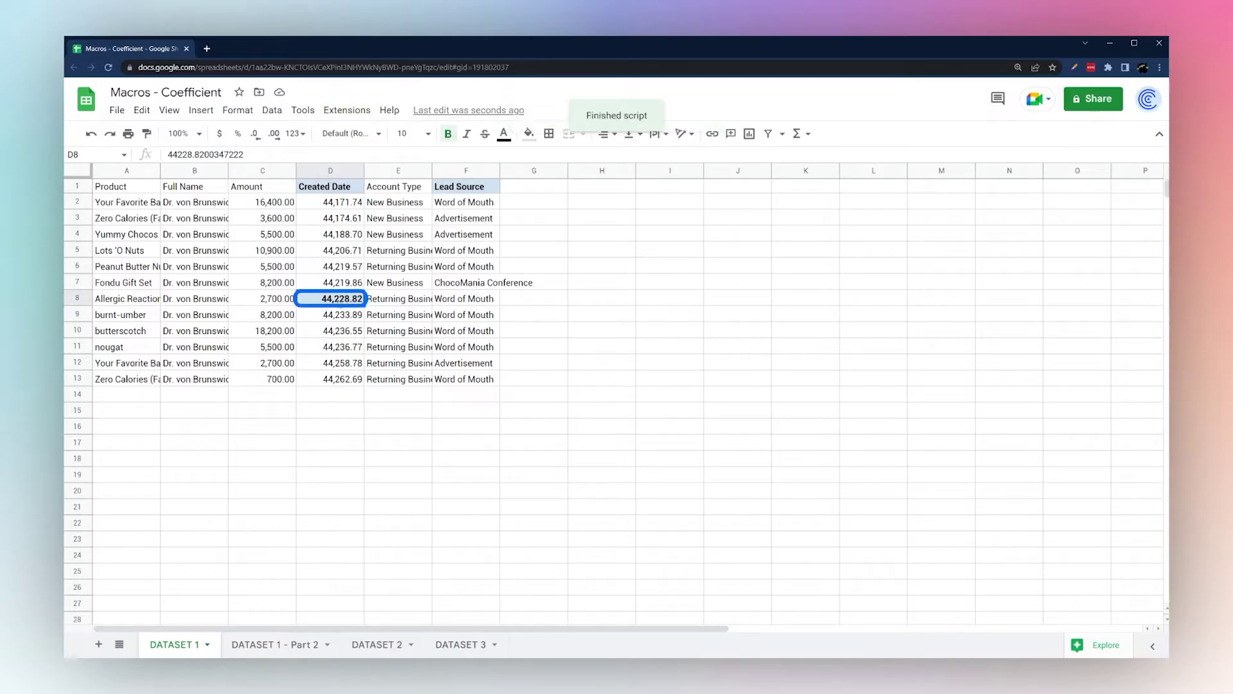
Undo the Color 2 macro's formatting in D8, D1 and F1
{"action": "key", "text": "ctrl+z"}
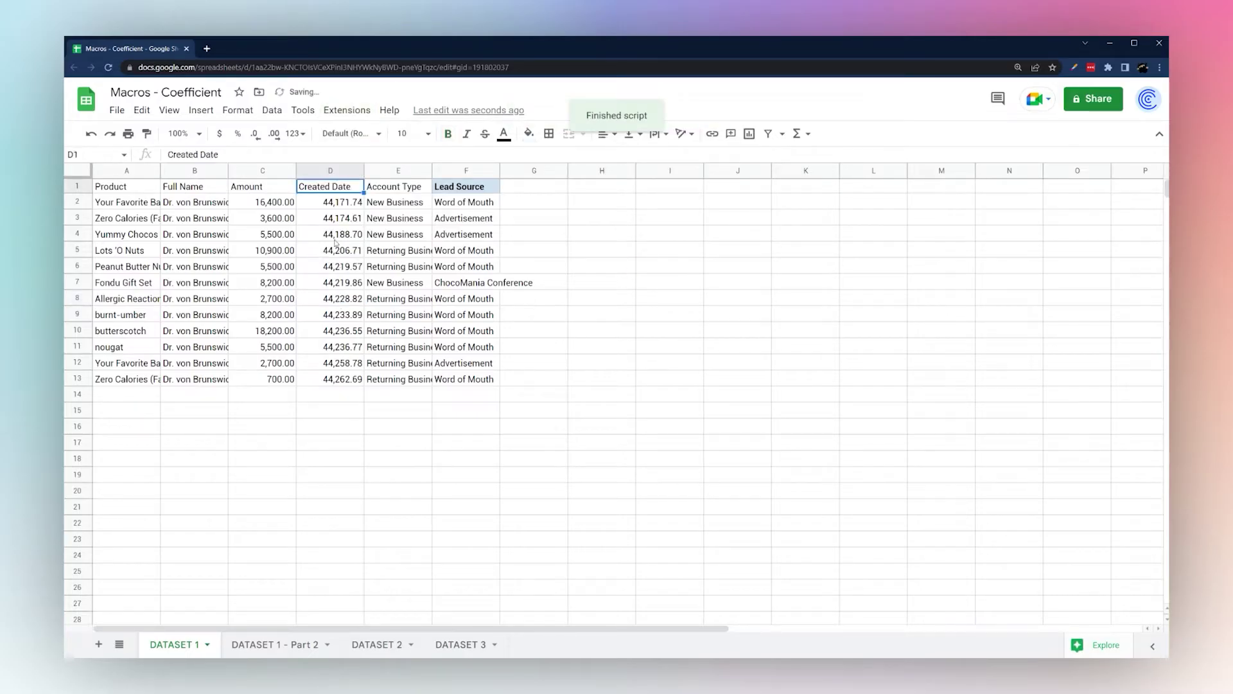
{"action": "key", "text": "ctrl+z"}
{"action": "key", "text": "ctrl+z"}
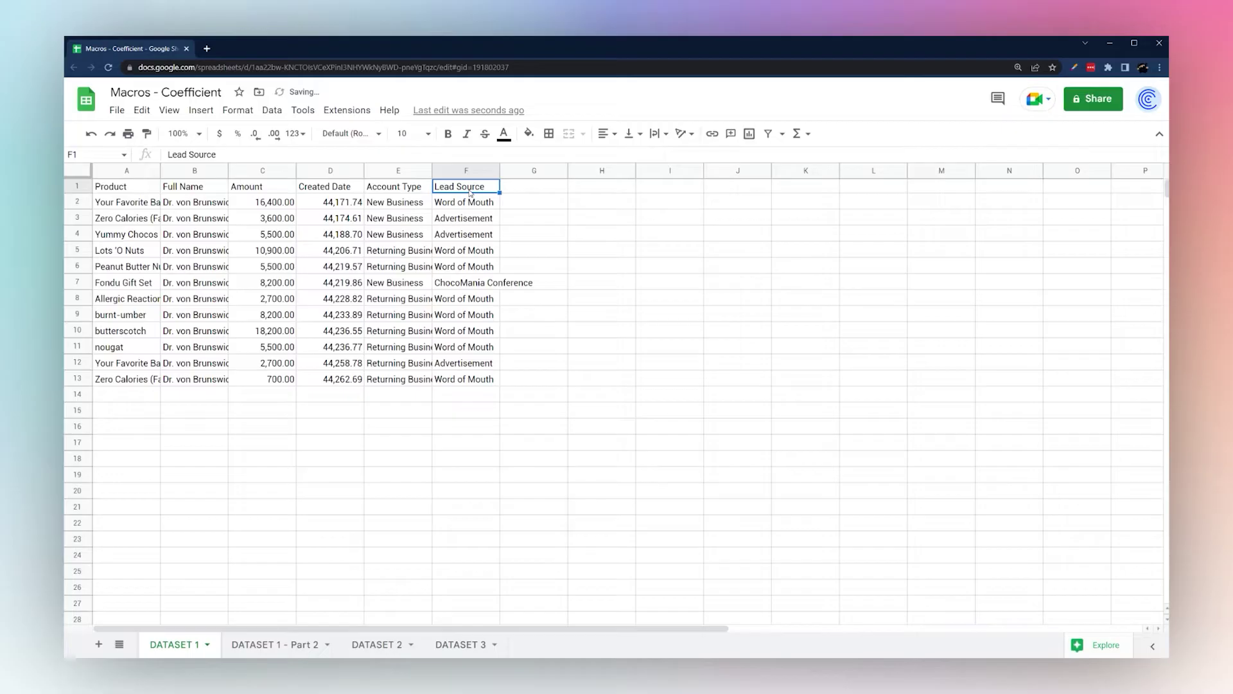
{"action": "left_click", "coordinate": [540, 191]}
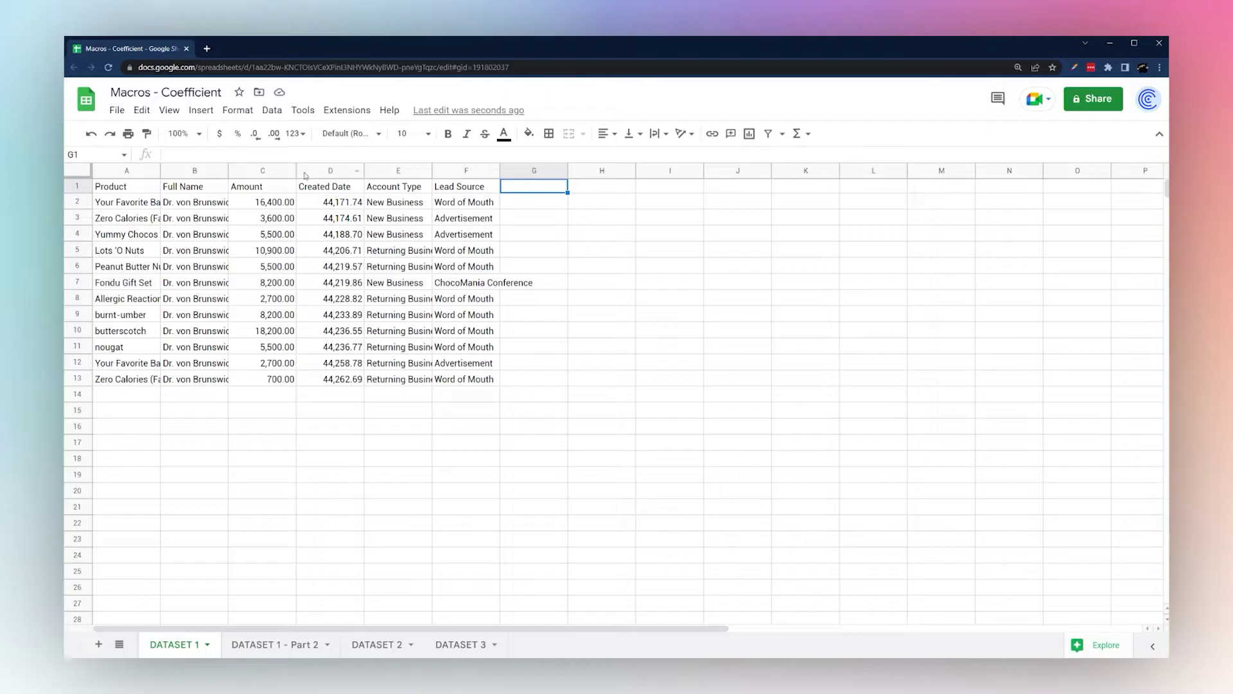
Record a new relative-reference macro that makes the Created Date column range D1:D13 bold
{"action": "left_click_drag", "start_coordinate": [323, 191], "coordinate": [334, 380]}
{"action": "left_click", "coordinate": [363, 111]}
{"action": "mouse_move", "coordinate": [385, 155]}
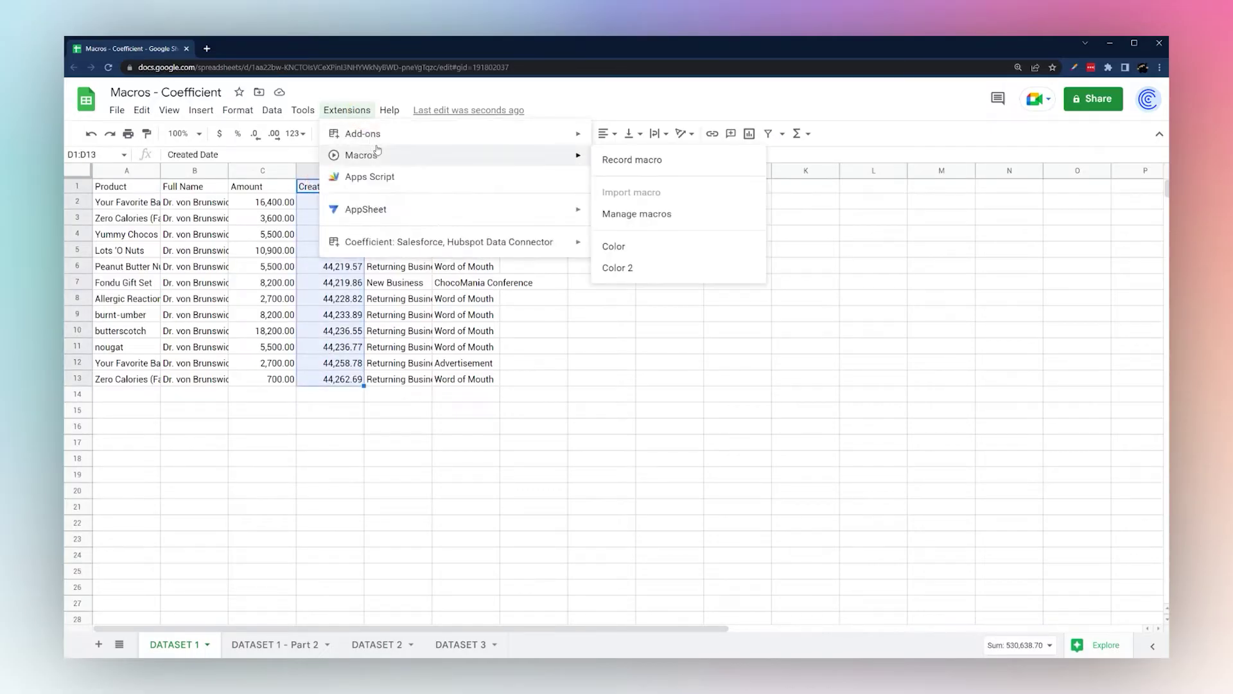
{"action": "left_click", "coordinate": [650, 156]}
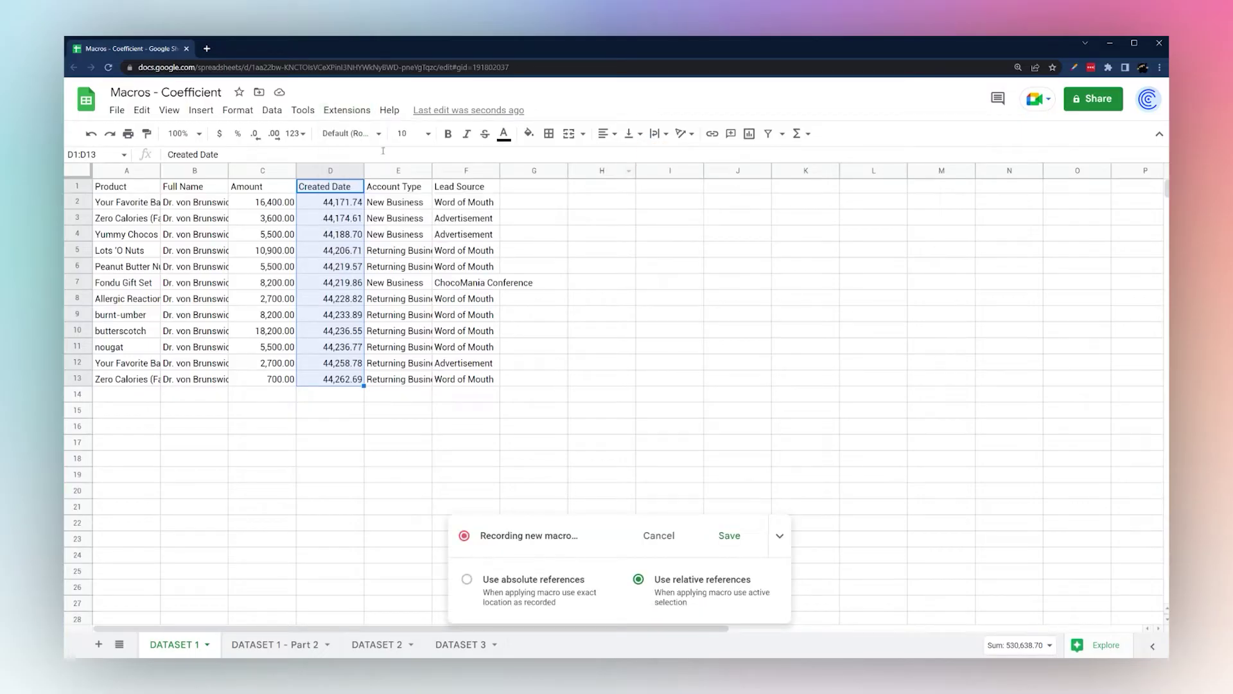
{"action": "left_click", "coordinate": [447, 133]}
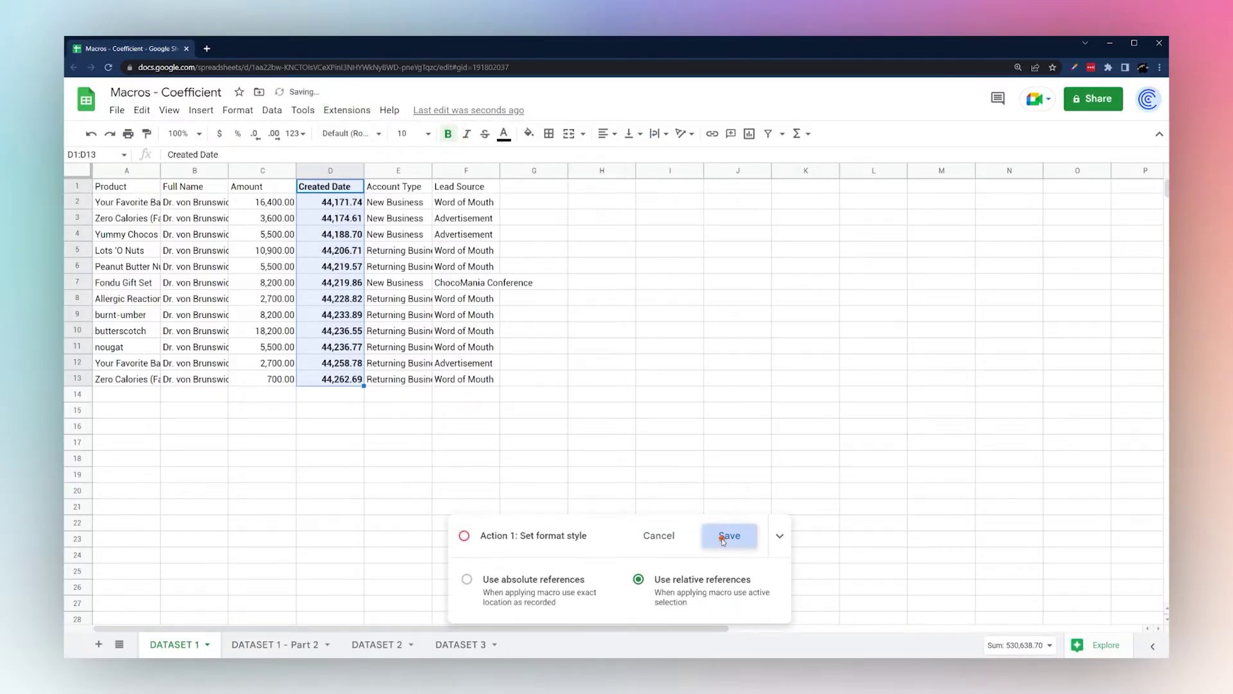
Save the recorded macro as Bold, undo the bold on D1:D13 and deselect the range
{"action": "left_click", "coordinate": [722, 541]}
{"action": "type", "text": "Bold"}
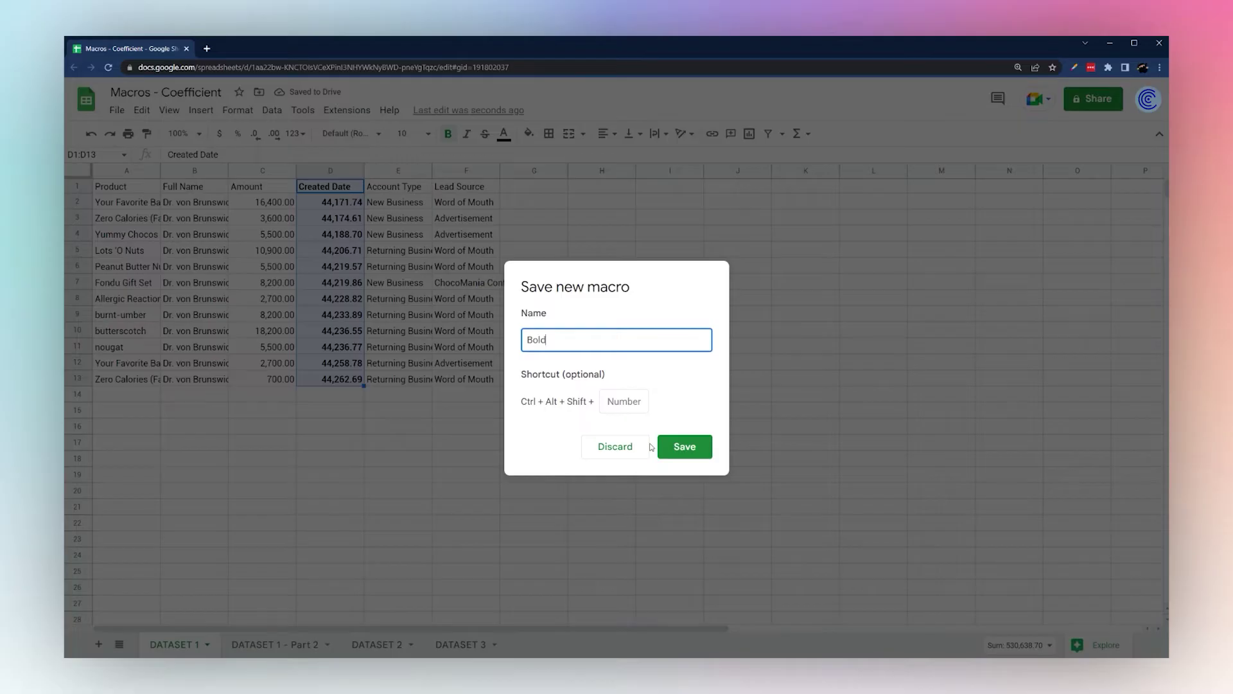
{"action": "left_click", "coordinate": [682, 447]}
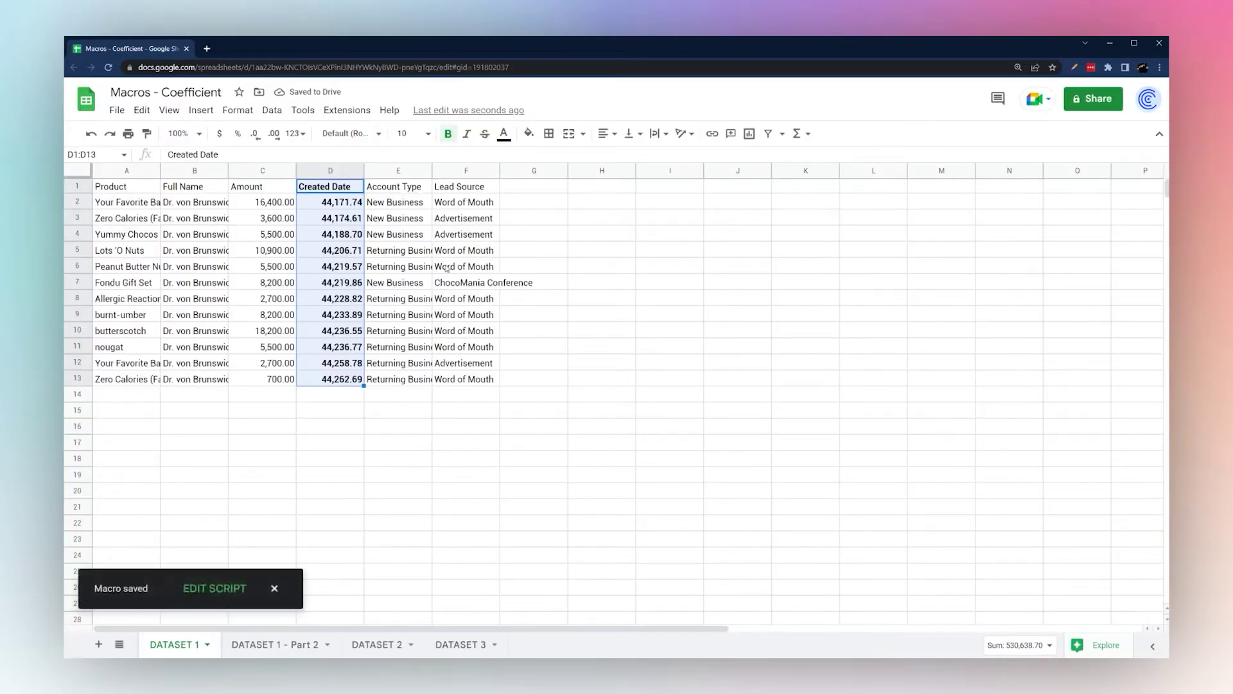
{"action": "key", "text": "ctrl+z"}
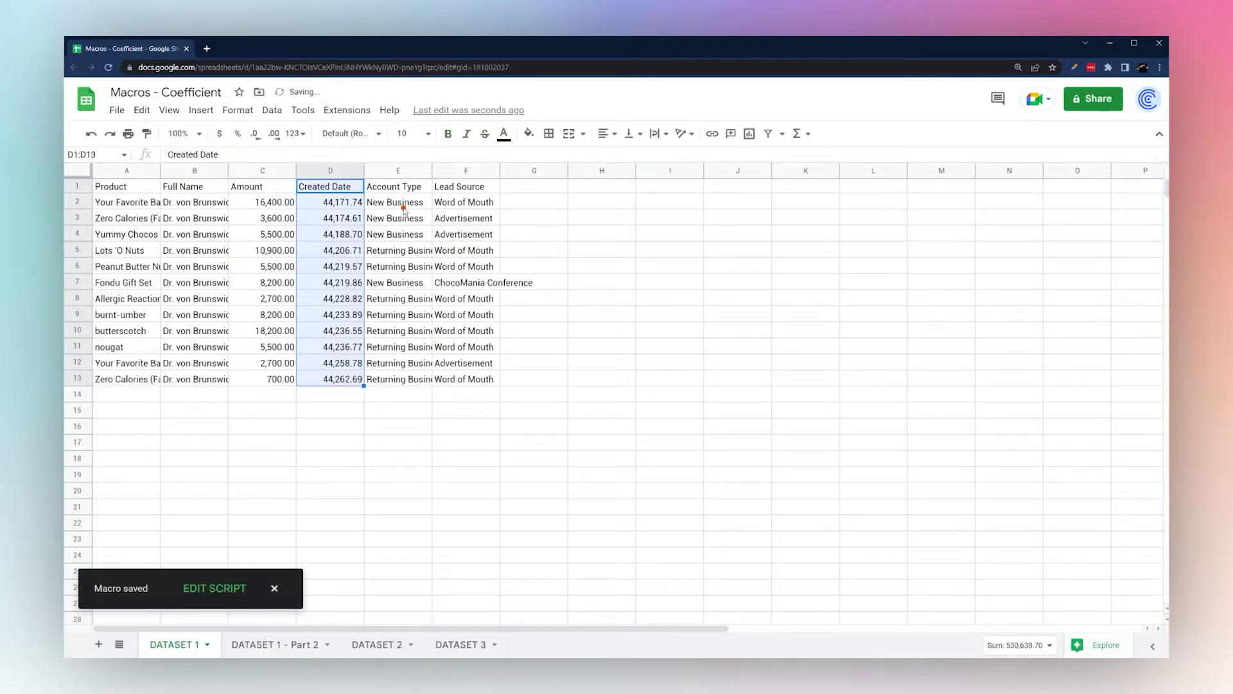
{"action": "left_click", "coordinate": [403, 207]}
Run the Bold macro on only the Created Date header in D1
{"action": "left_click", "coordinate": [331, 186]}
{"action": "left_click", "coordinate": [347, 110]}
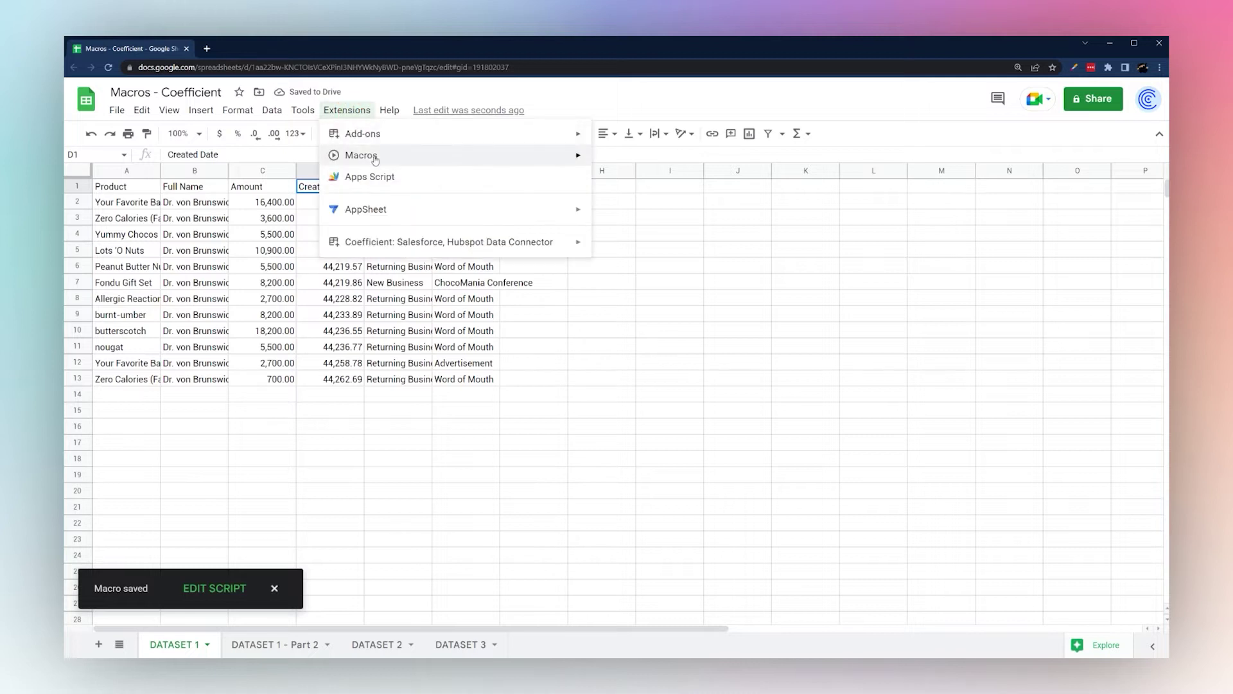
{"action": "mouse_move", "coordinate": [375, 160]}
{"action": "left_click", "coordinate": [610, 245]}
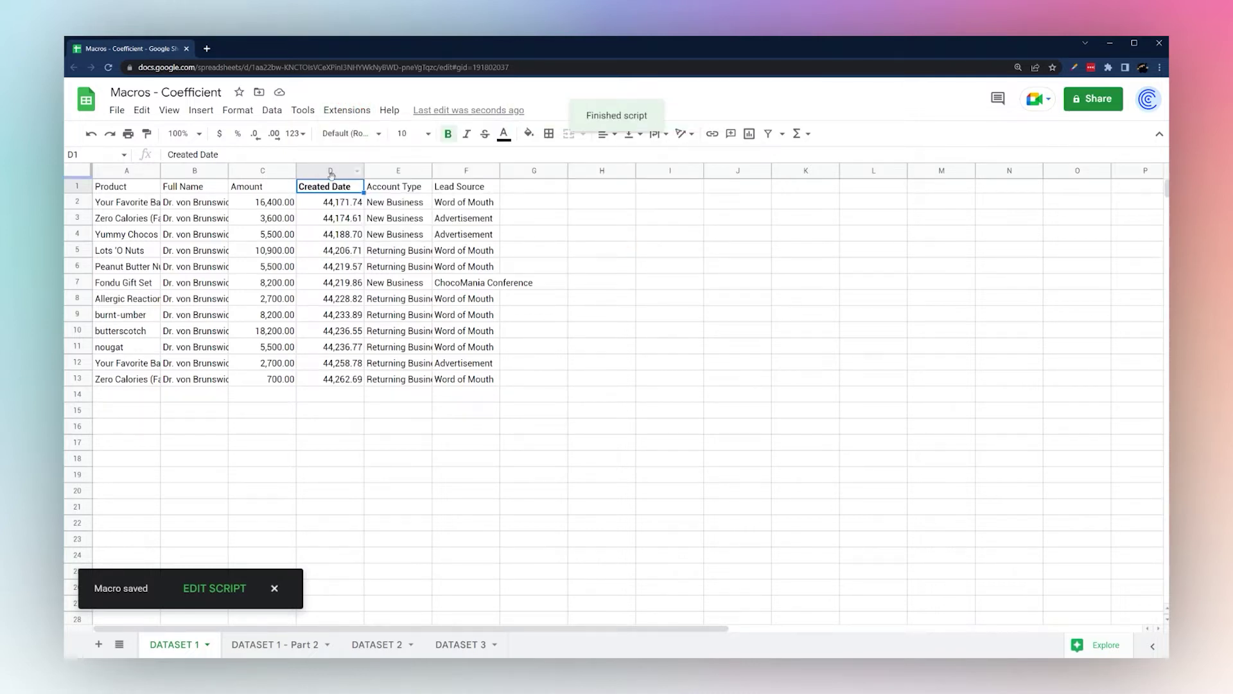
Extend the selection to the whole Created Date range D1:D13 and run the Bold macro on it
{"action": "key", "text": "ctrl+shift+Down"}
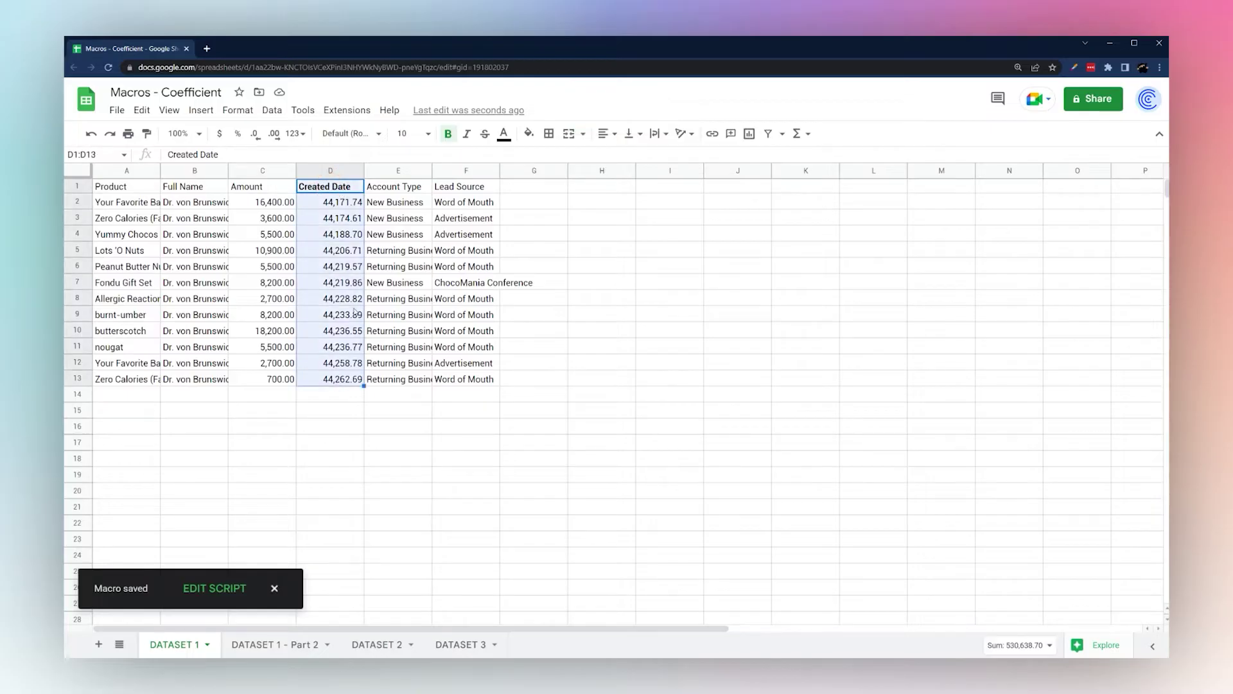
{"action": "left_click", "coordinate": [347, 110]}
{"action": "mouse_move", "coordinate": [460, 169]}
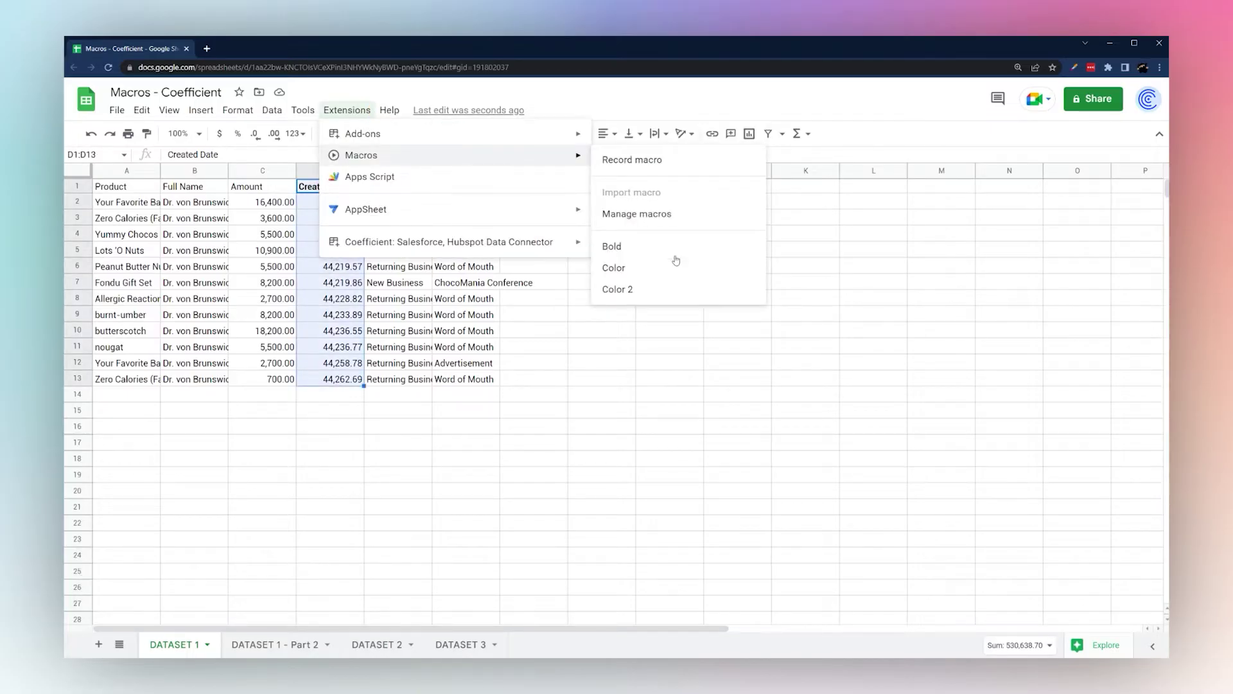
{"action": "left_click", "coordinate": [618, 244]}
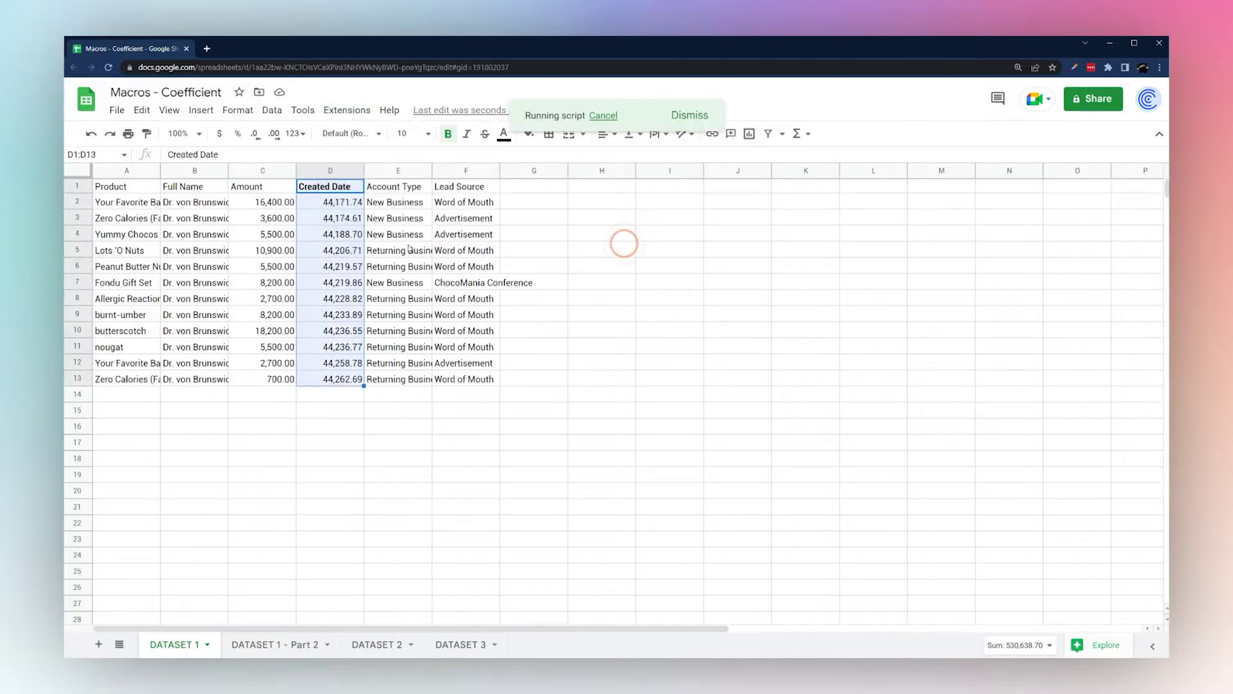
Run the Bold macro on only the Amount header in C1
{"action": "left_click", "coordinate": [257, 187]}
{"action": "left_click", "coordinate": [347, 110]}
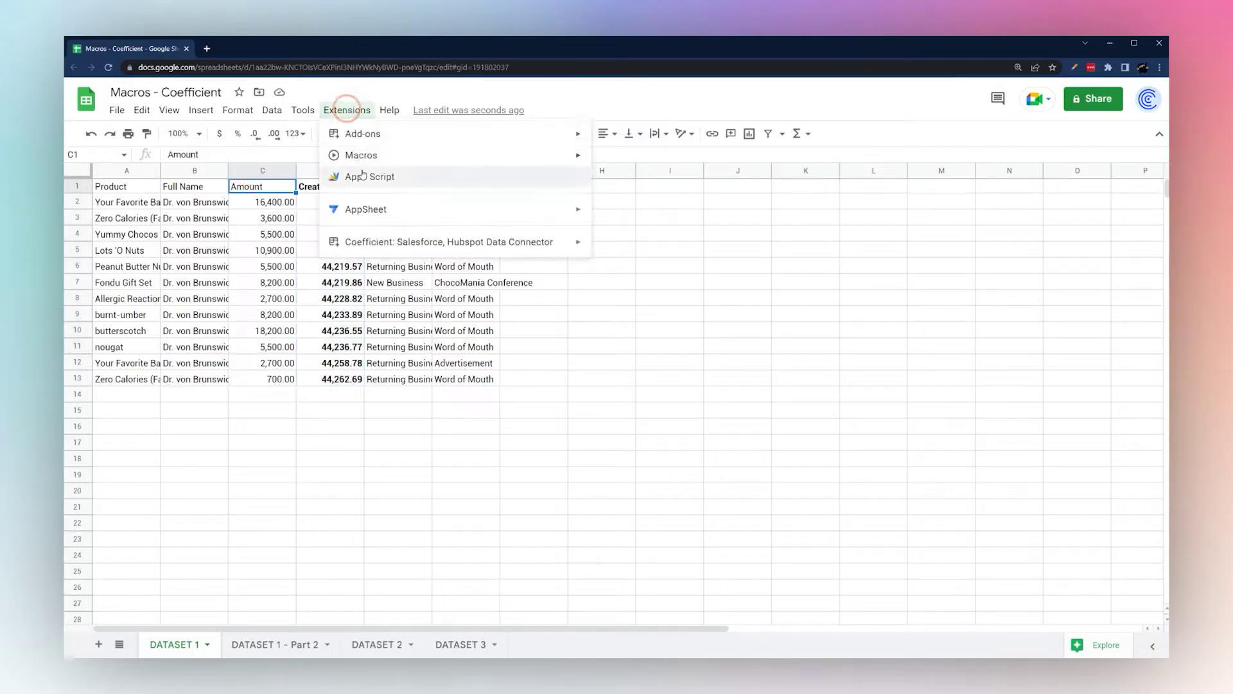
{"action": "mouse_move", "coordinate": [361, 160]}
{"action": "left_click", "coordinate": [609, 247]}
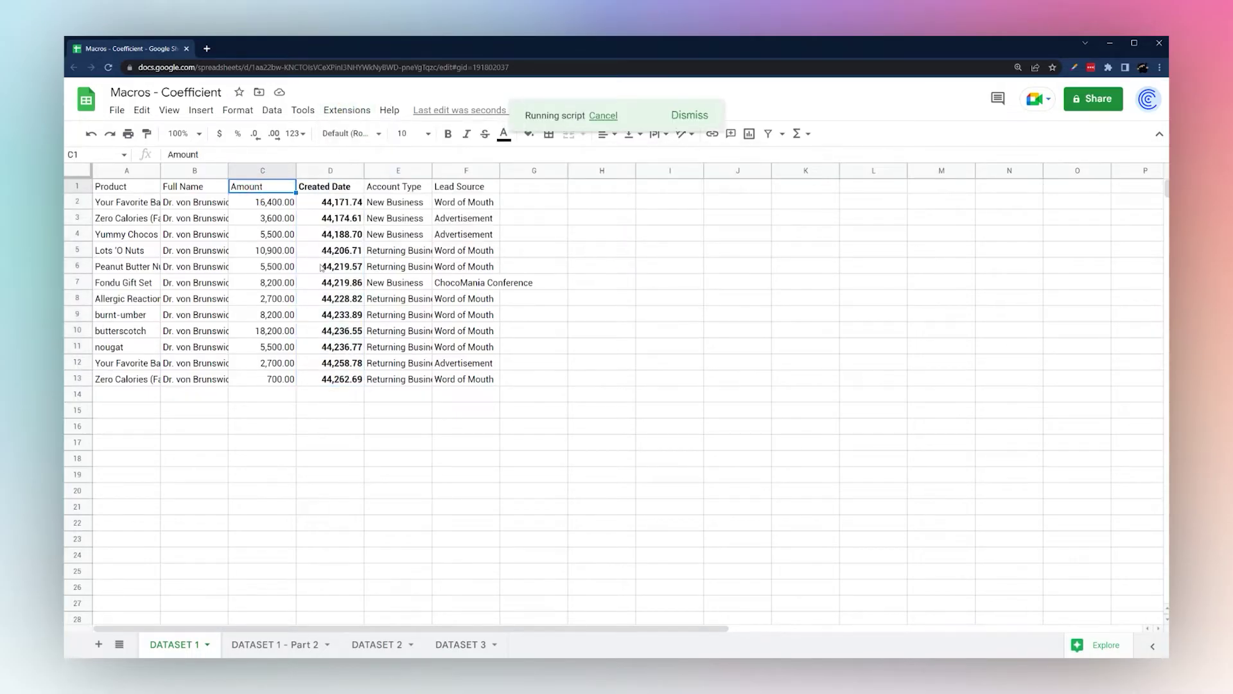
Run the Bold macro on the whole Amount range C1:C13
{"action": "left_click_drag", "start_coordinate": [267, 190], "coordinate": [264, 380]}
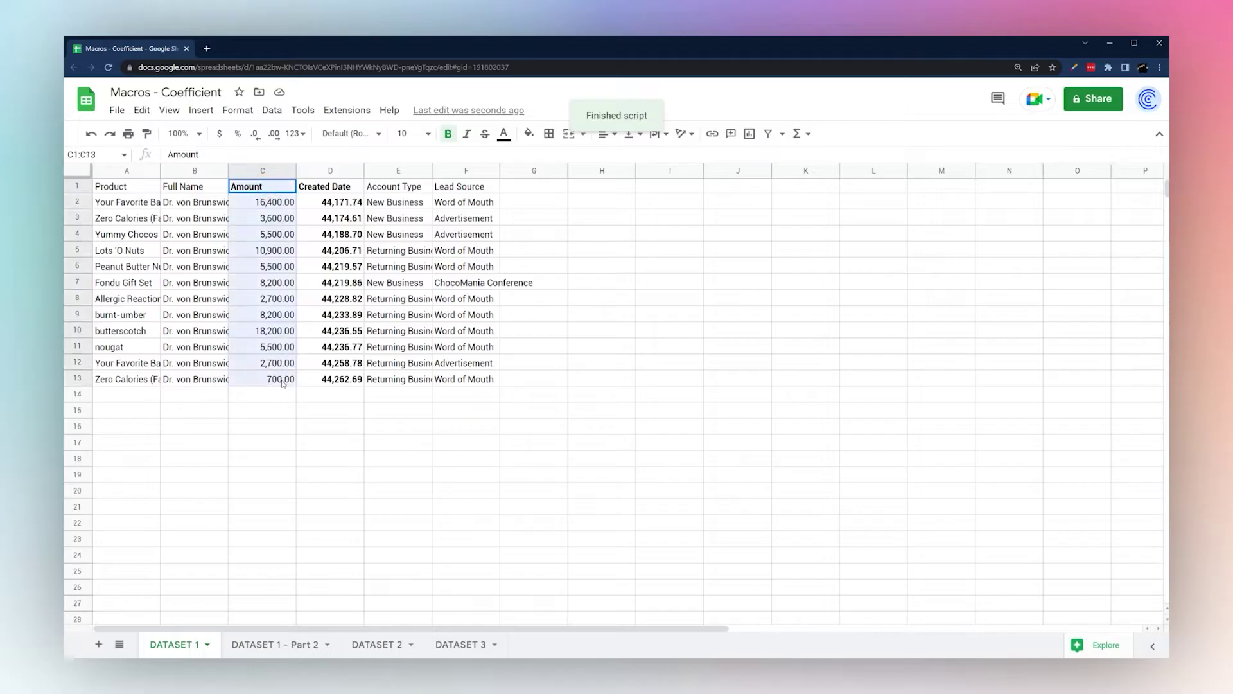
{"action": "left_click", "coordinate": [347, 110]}
{"action": "mouse_move", "coordinate": [381, 163]}
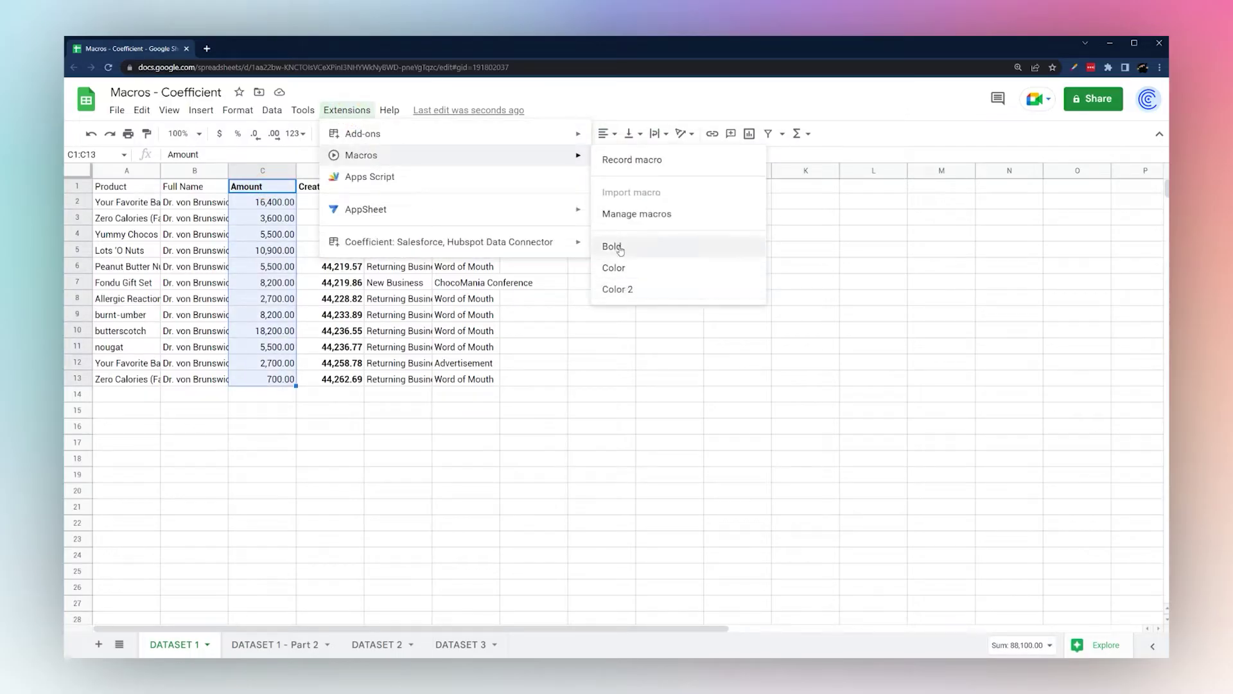
{"action": "left_click", "coordinate": [633, 247]}
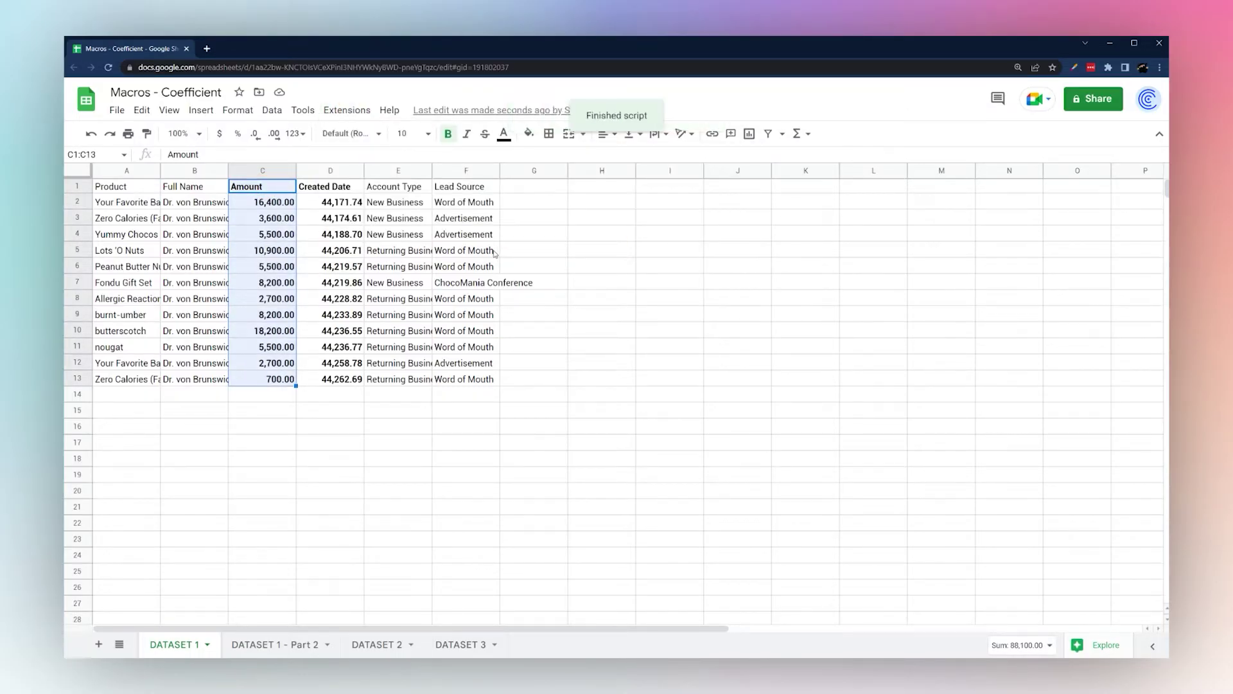
Undo the bold formatting on the Amount and Created Date columns, leaving D1 selected
{"action": "left_click", "coordinate": [309, 189]}
{"action": "key", "text": "ctrl+shift+Down"}
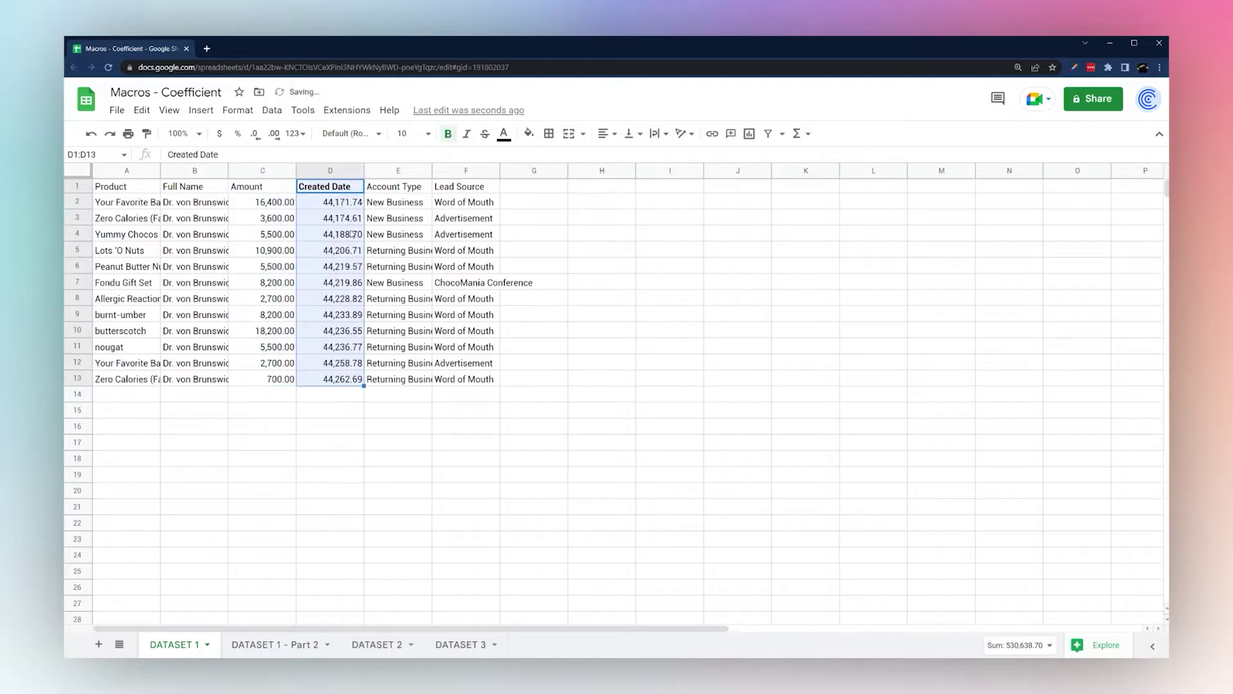
{"action": "key", "text": "ctrl+shift+Up"}
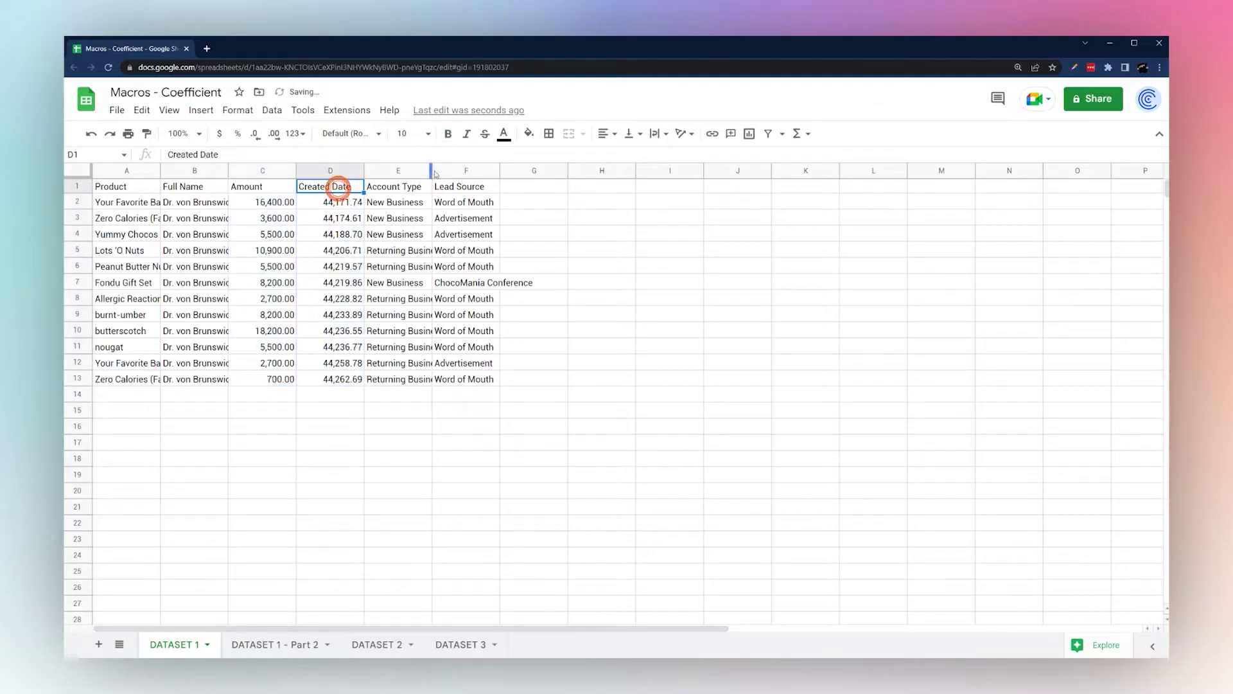
{"action": "left_click", "coordinate": [347, 110]}
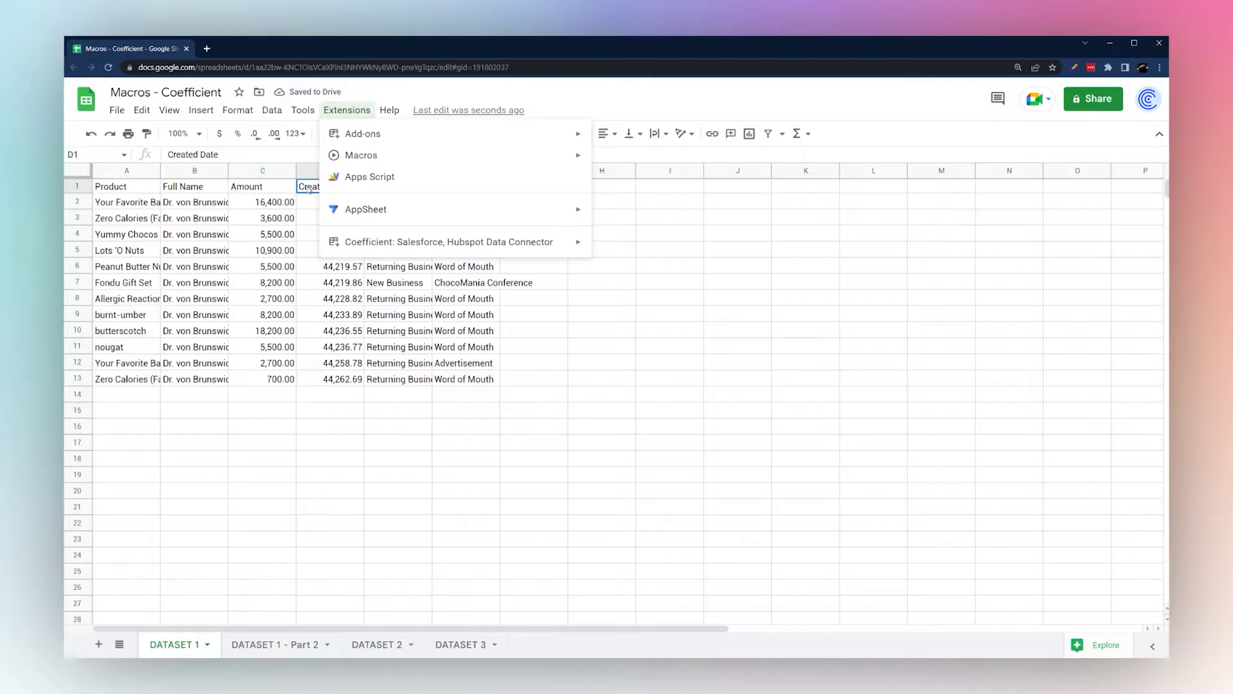
{"action": "left_click", "coordinate": [313, 246]}
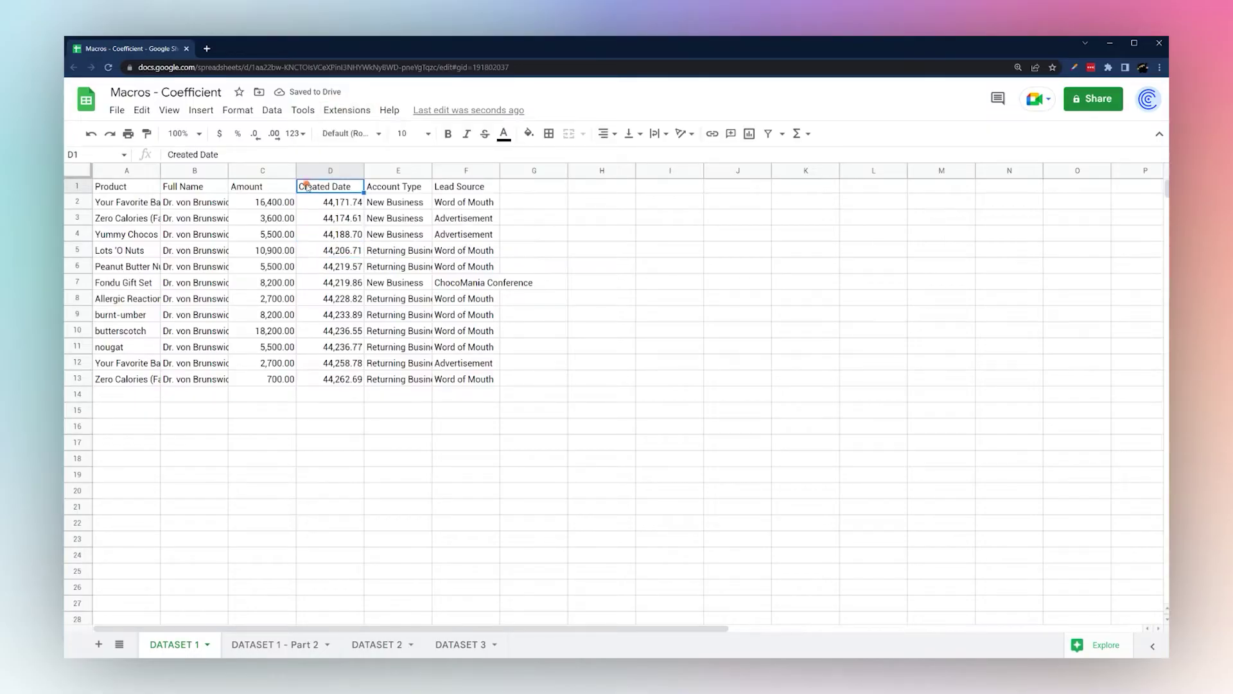
{"action": "key", "text": "ctrl+shift+Down"}
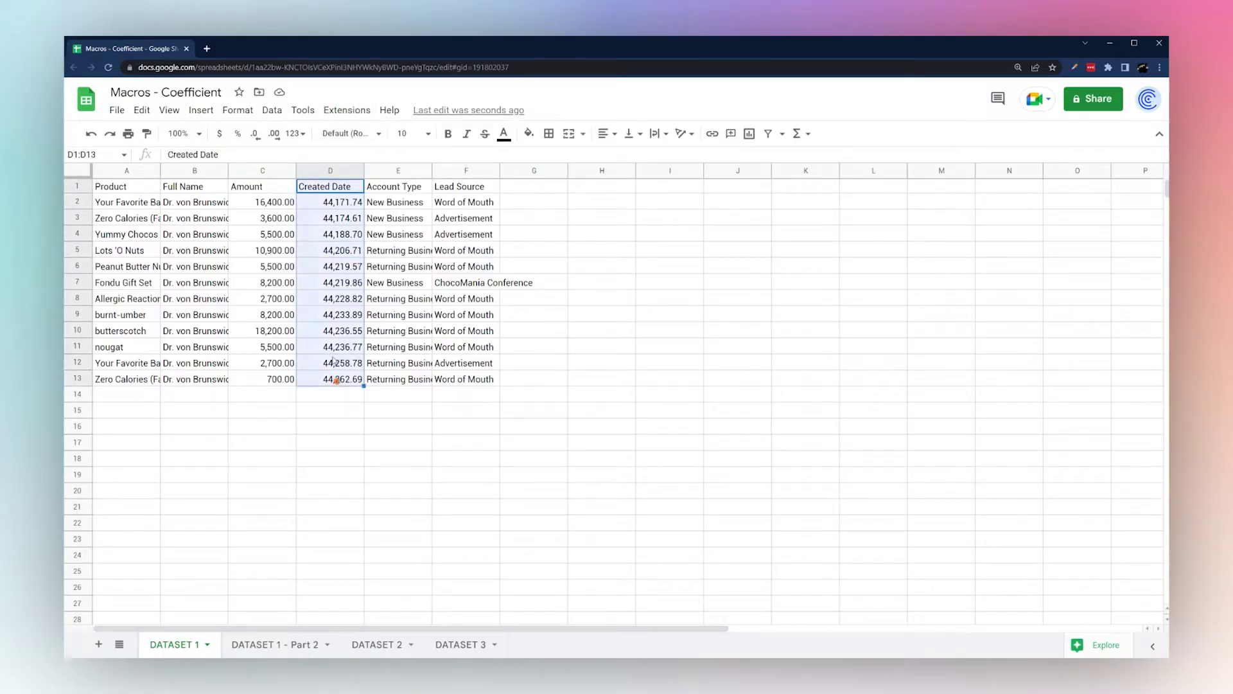
Start recording a relative-reference macro from D1, extend the selection to D1:D13 and bold it
{"action": "left_click", "coordinate": [325, 191]}
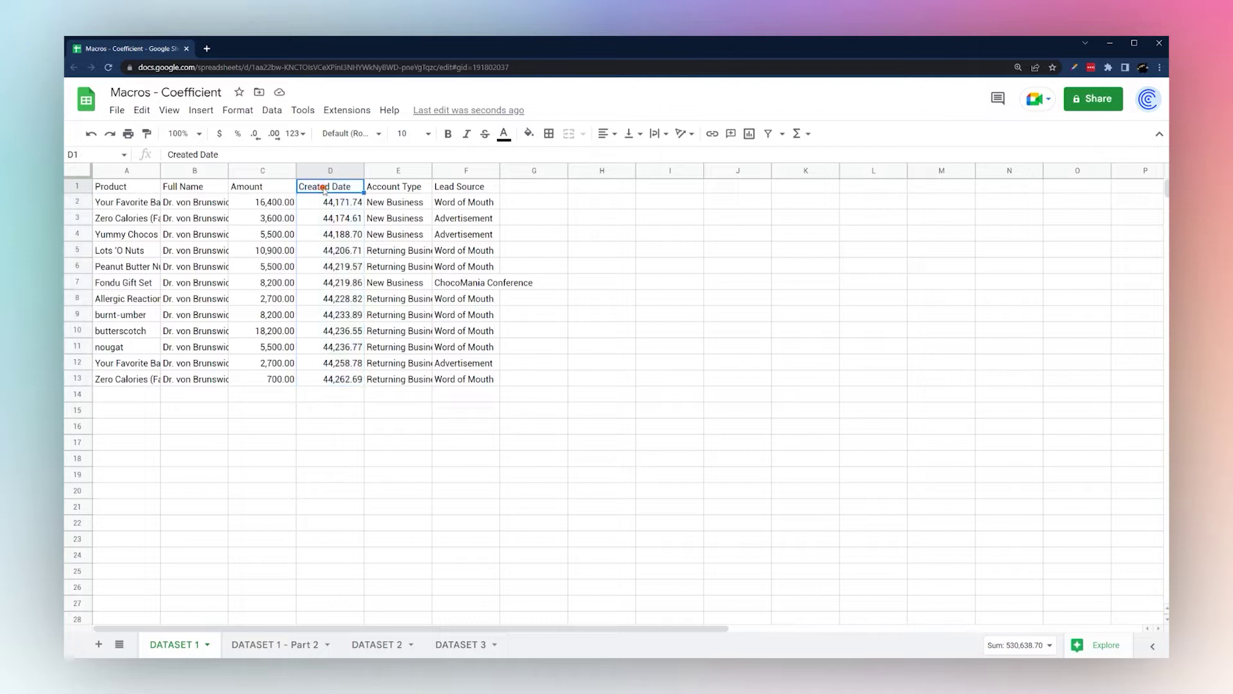
{"action": "left_click", "coordinate": [339, 111]}
{"action": "mouse_move", "coordinate": [512, 156]}
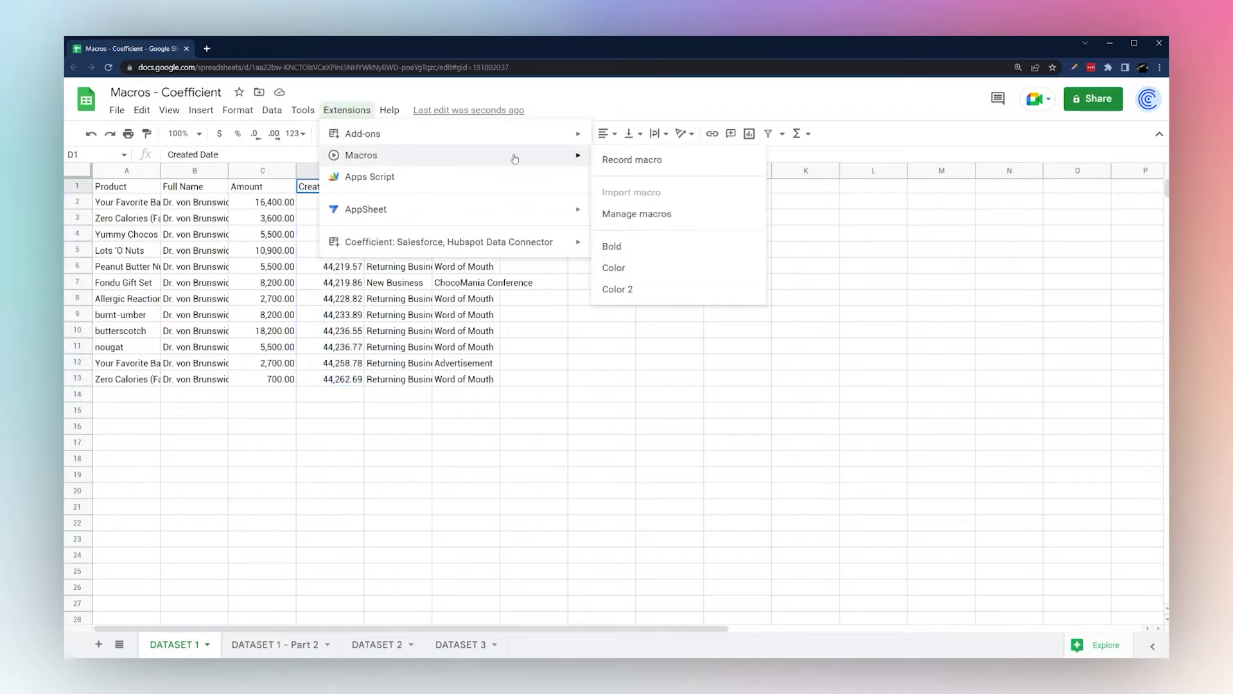
{"action": "left_click", "coordinate": [615, 162]}
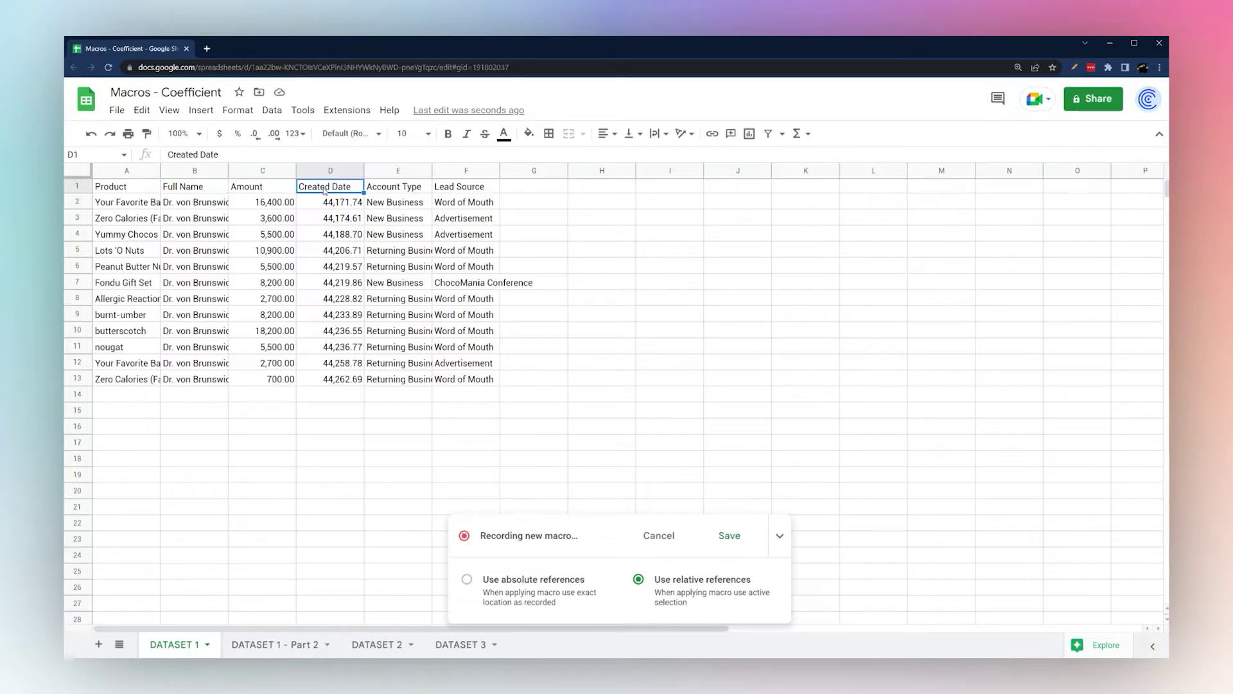
{"action": "key", "text": "ctrl+shift+Down"}
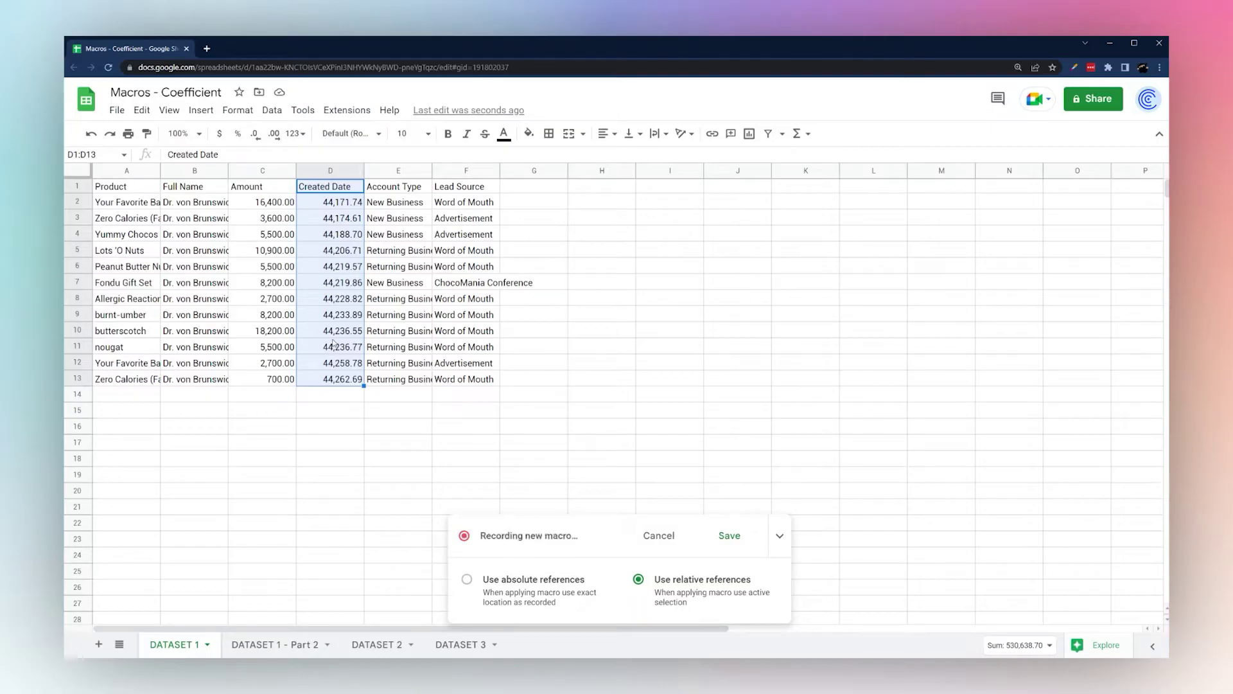
{"action": "left_click", "coordinate": [447, 133]}
Save the recorded macro under the name Bold 2
{"action": "left_click", "coordinate": [723, 536]}
{"action": "type", "text": "Bold D"}
{"action": "key", "text": "Return"}
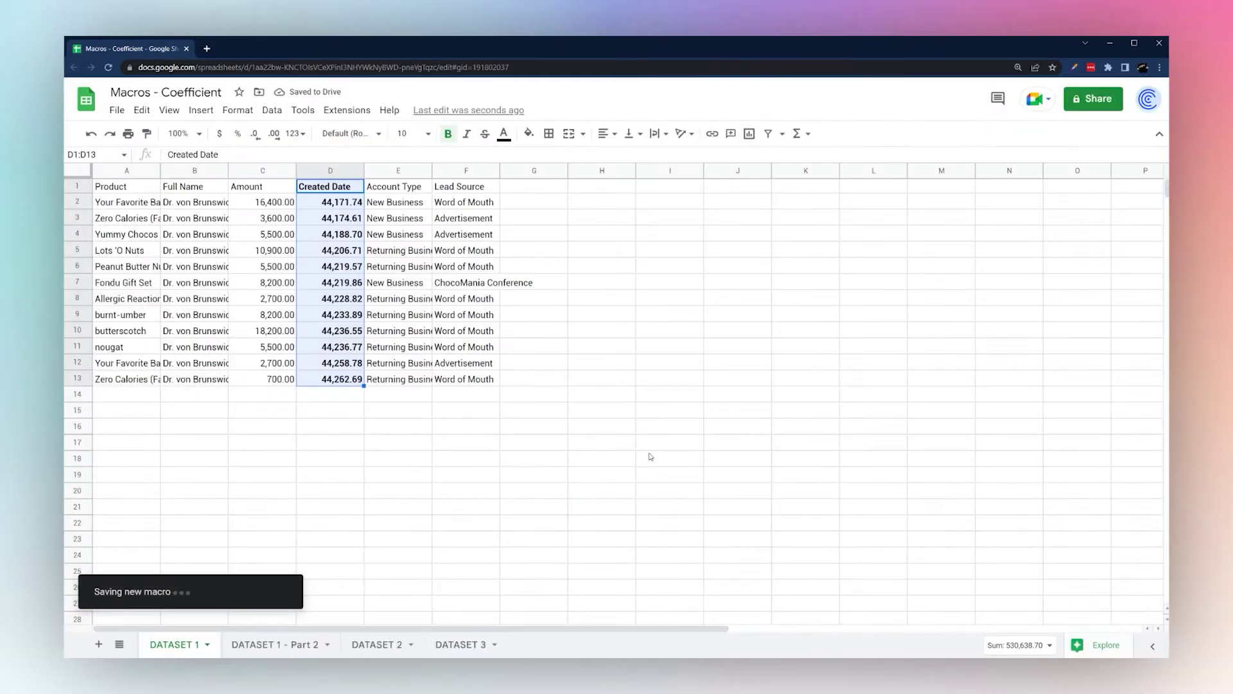
Undo the bold on the Created Date column and run the Bold 2 macro from D1 alone
{"action": "key", "text": "ctrl+z"}
{"action": "left_click", "coordinate": [507, 232]}
{"action": "left_click", "coordinate": [339, 186]}
{"action": "left_click", "coordinate": [338, 106]}
{"action": "mouse_move", "coordinate": [385, 155]}
{"action": "left_click", "coordinate": [626, 268]}
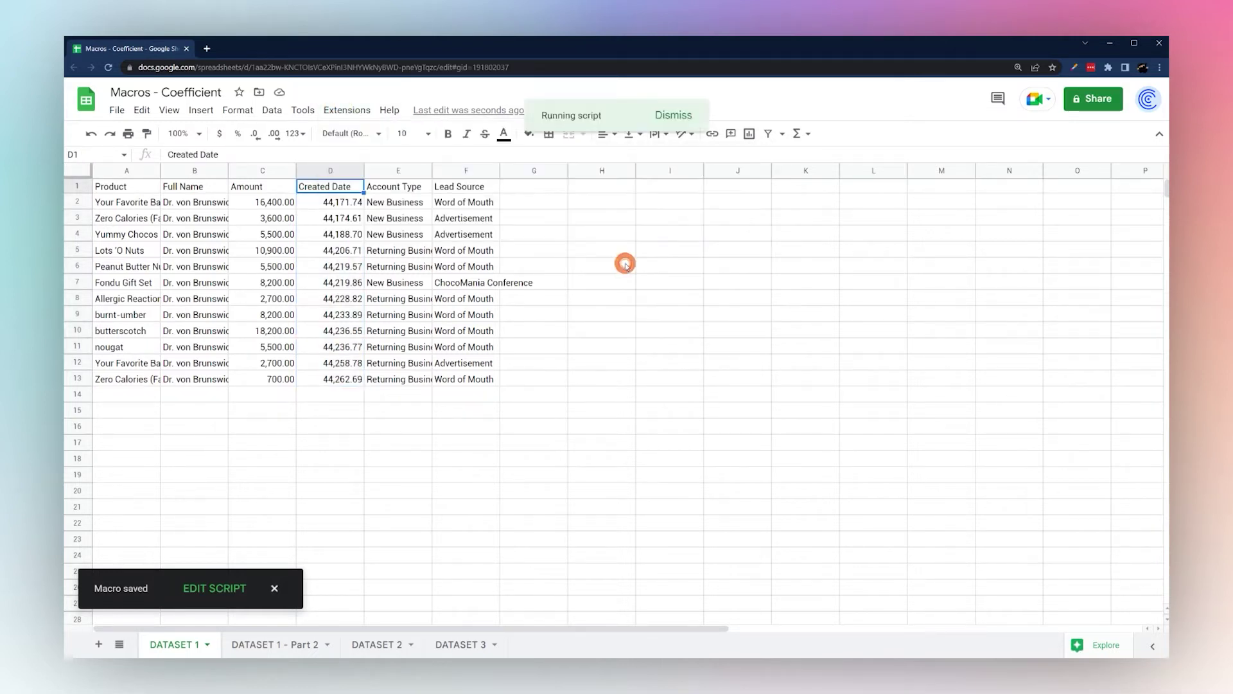
Run the Bold 2 macro from only the Full Name header in B1
{"action": "left_click", "coordinate": [189, 192]}
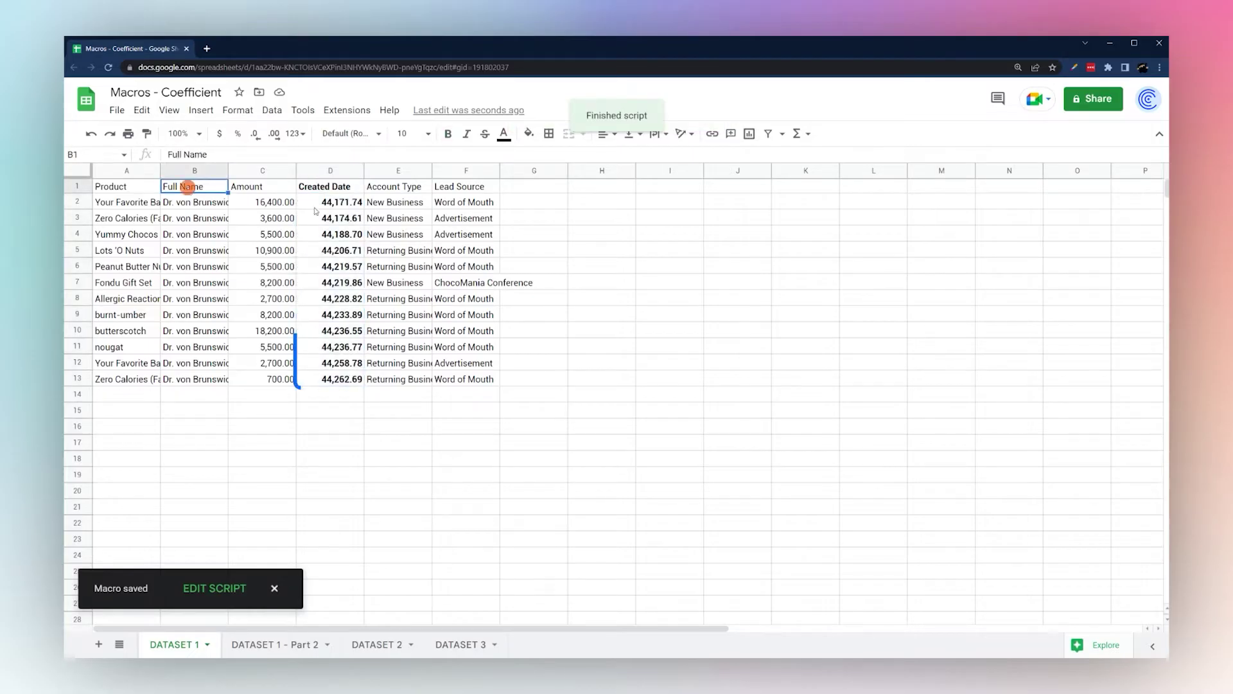
{"action": "left_click", "coordinate": [347, 110]}
{"action": "mouse_move", "coordinate": [504, 158]}
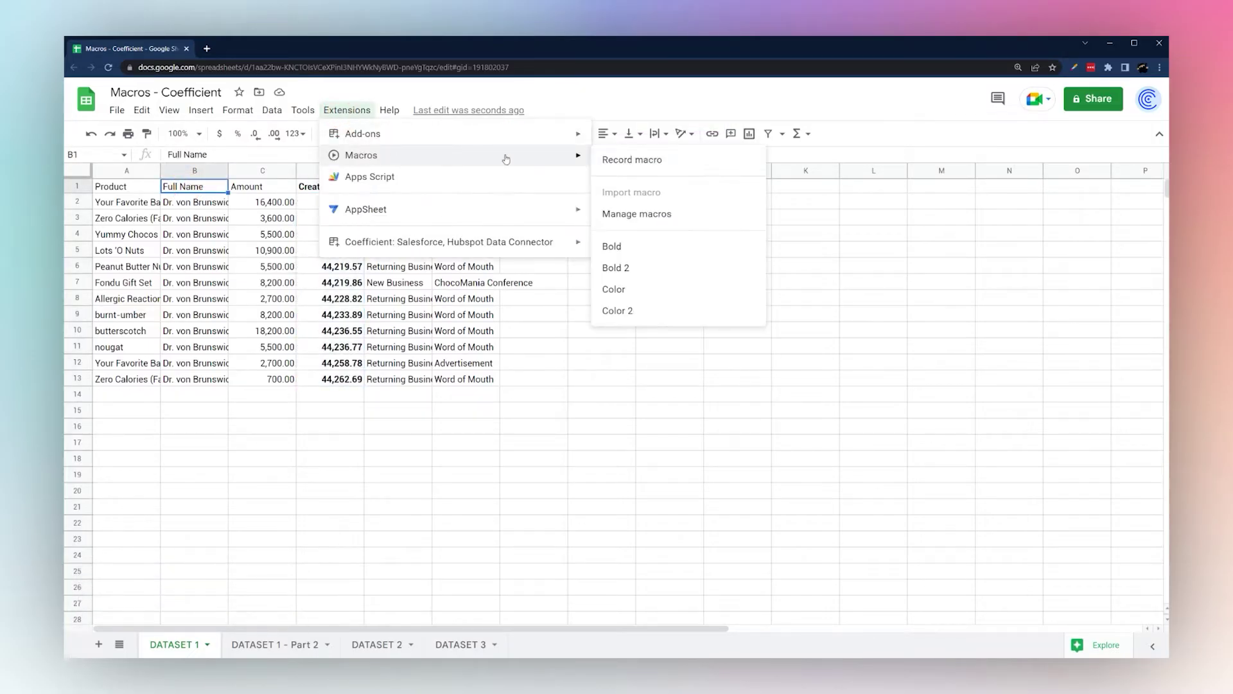
{"action": "left_click", "coordinate": [605, 268]}
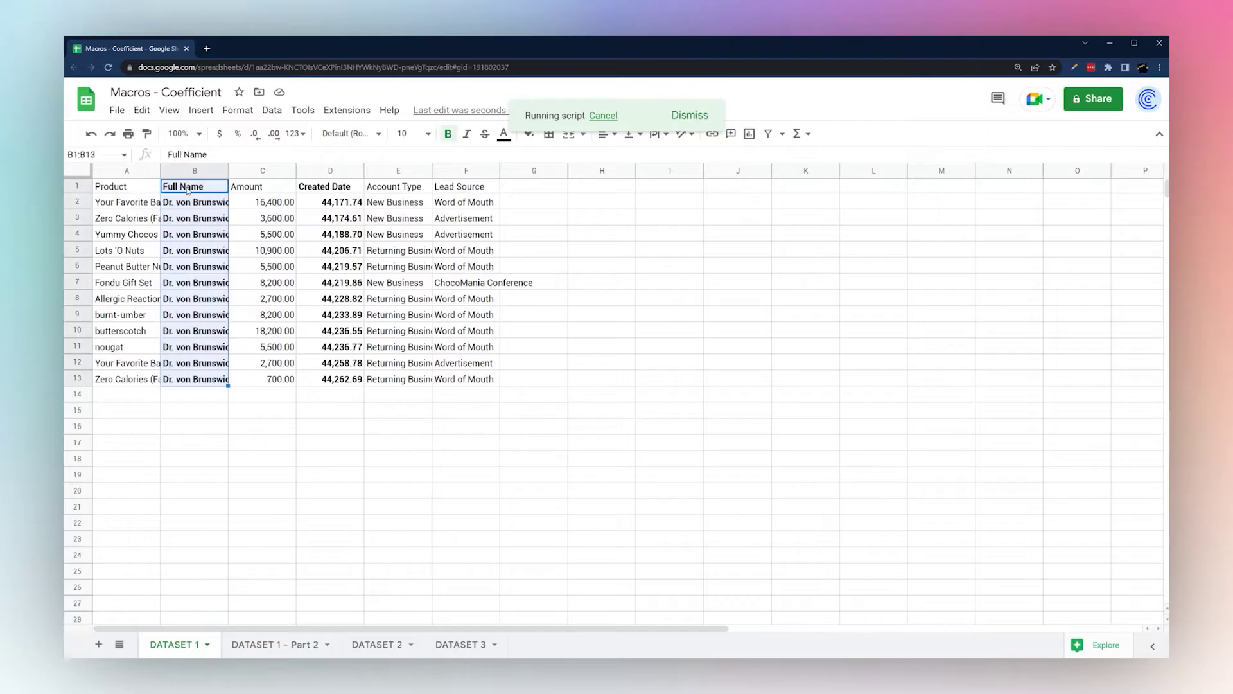
Undo both Bold 2 runs on the Full Name and Created Date columns and reselect D1
{"action": "key", "text": "ctrl+z"}
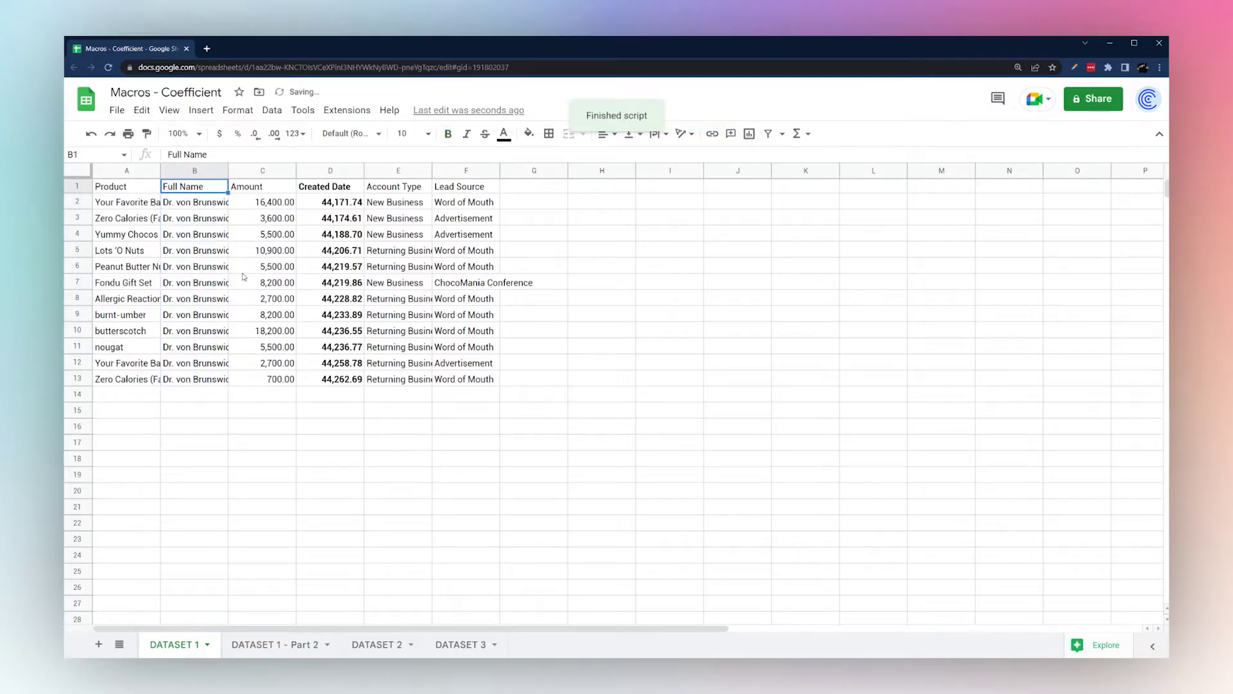
{"action": "key", "text": "ctrl+z"}
{"action": "left_click", "coordinate": [441, 203]}
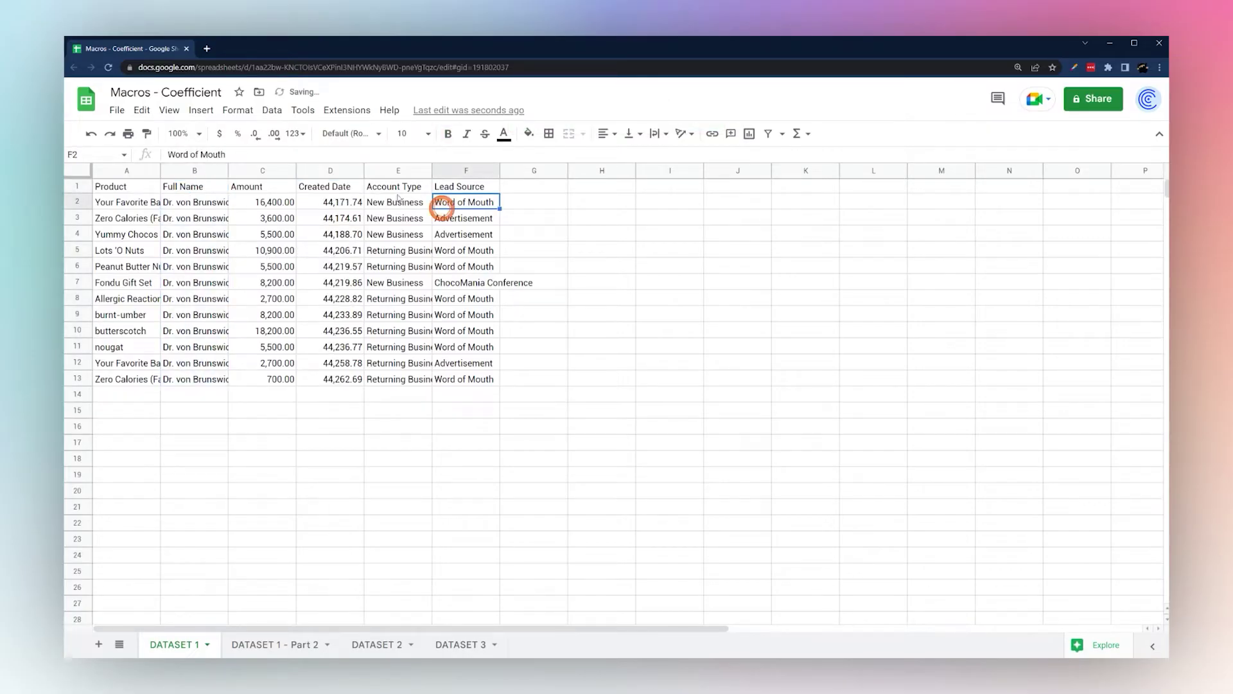
{"action": "left_click", "coordinate": [330, 189]}
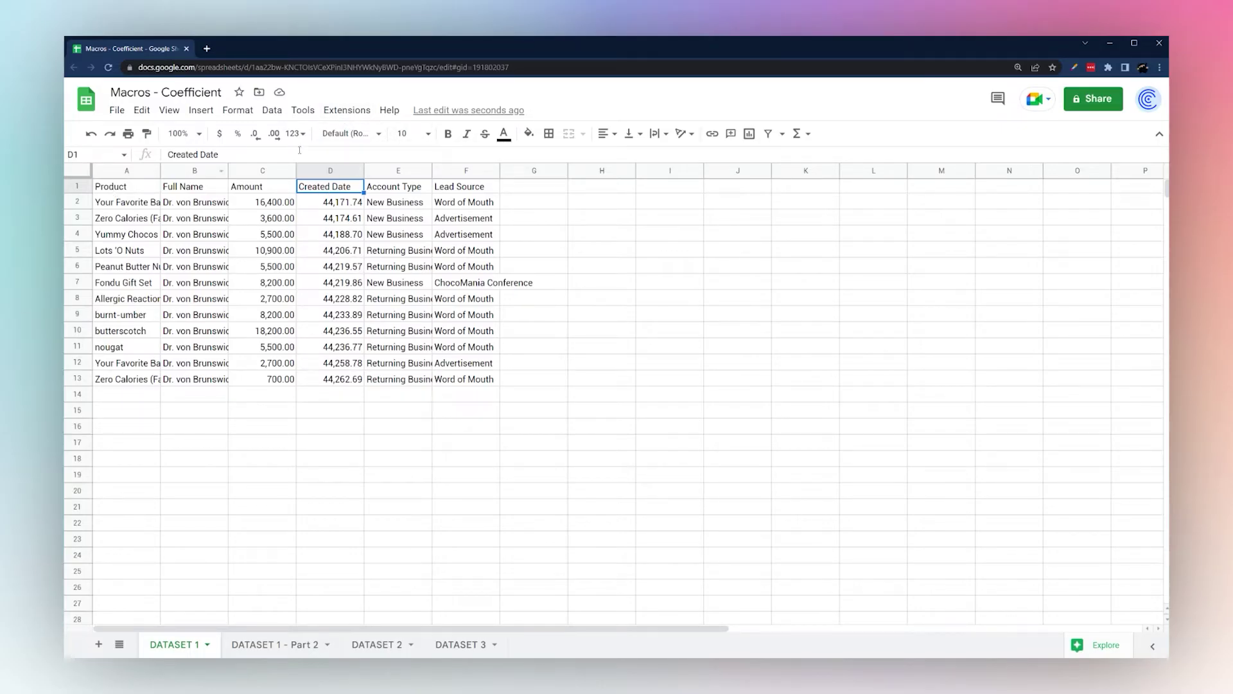
Remove the saved macros Bold, Bold 2, Color and Color 2 in the macro manager and apply the update
{"action": "left_click", "coordinate": [347, 110]}
{"action": "mouse_move", "coordinate": [388, 158]}
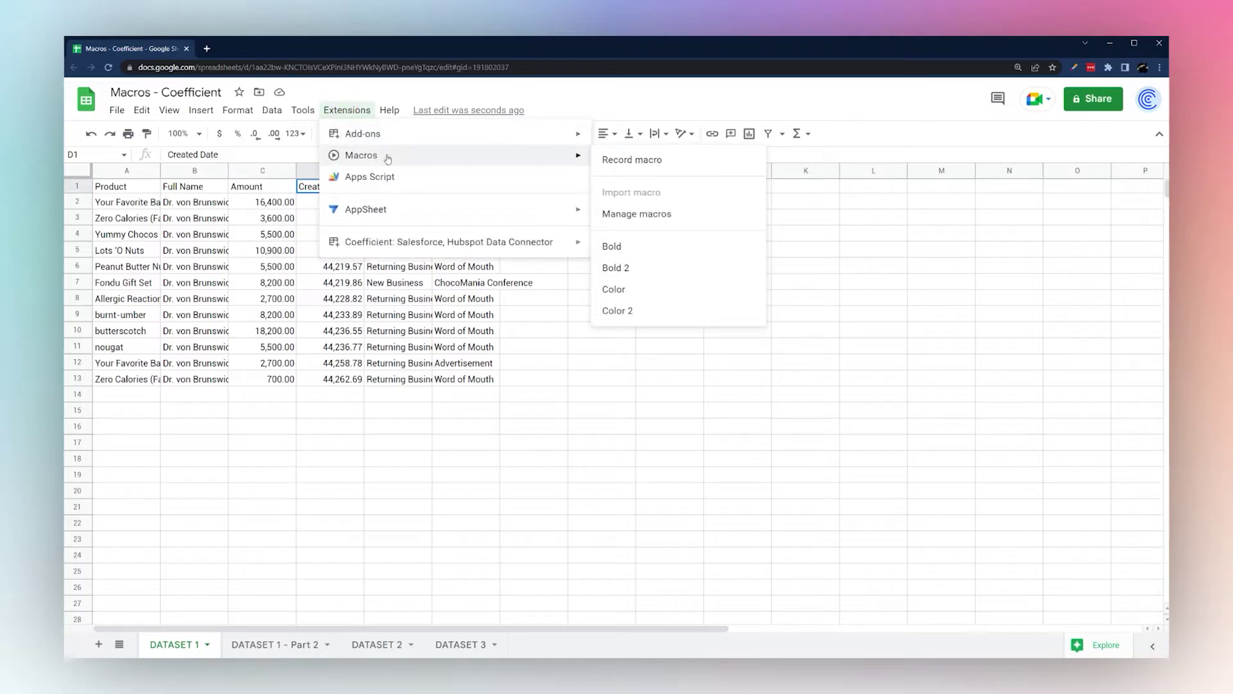
{"action": "left_click", "coordinate": [641, 216]}
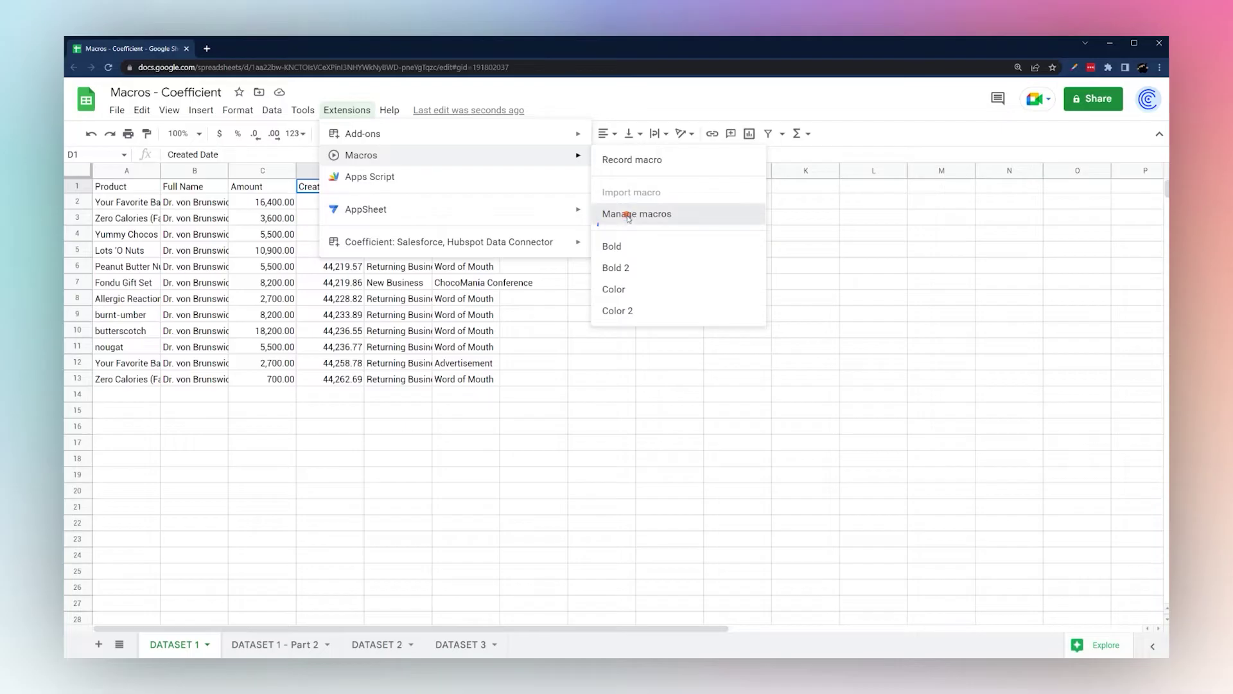
{"action": "left_click", "coordinate": [627, 215]}
{"action": "left_click", "coordinate": [730, 309]}
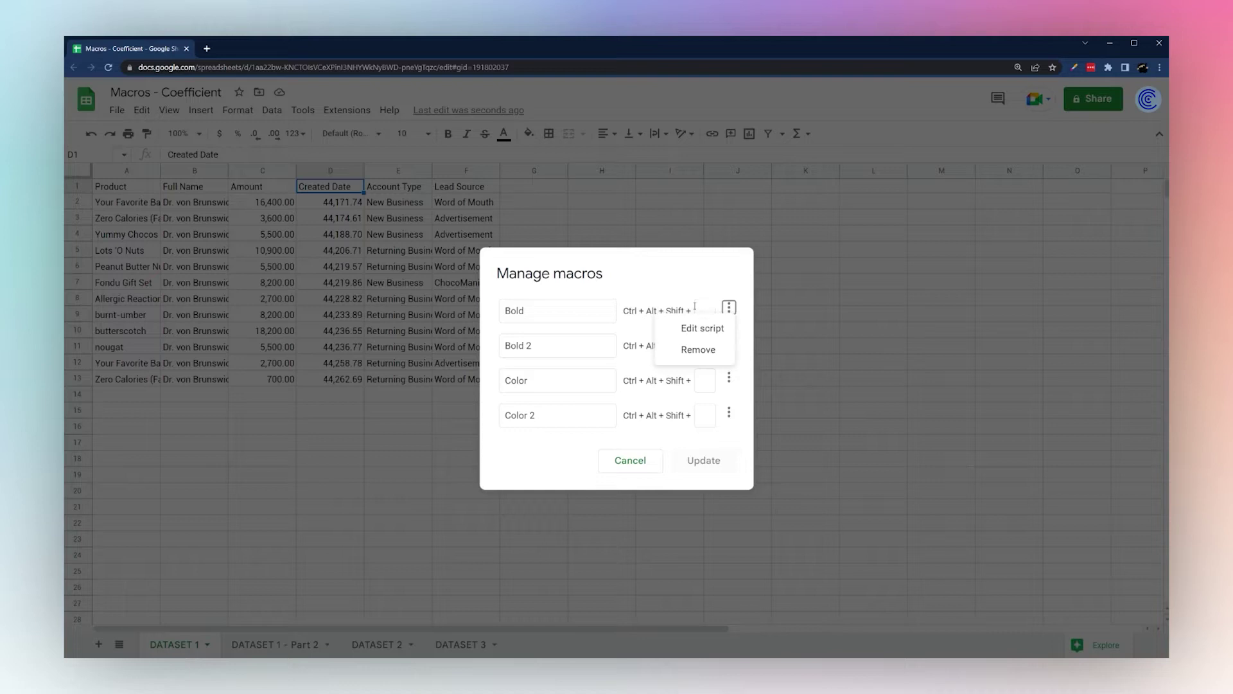
{"action": "left_click", "coordinate": [690, 350]}
{"action": "left_click", "coordinate": [729, 308]}
{"action": "left_click", "coordinate": [712, 351]}
{"action": "left_click", "coordinate": [728, 308]}
{"action": "left_click", "coordinate": [713, 352]}
{"action": "left_click", "coordinate": [729, 308]}
{"action": "left_click", "coordinate": [713, 352]}
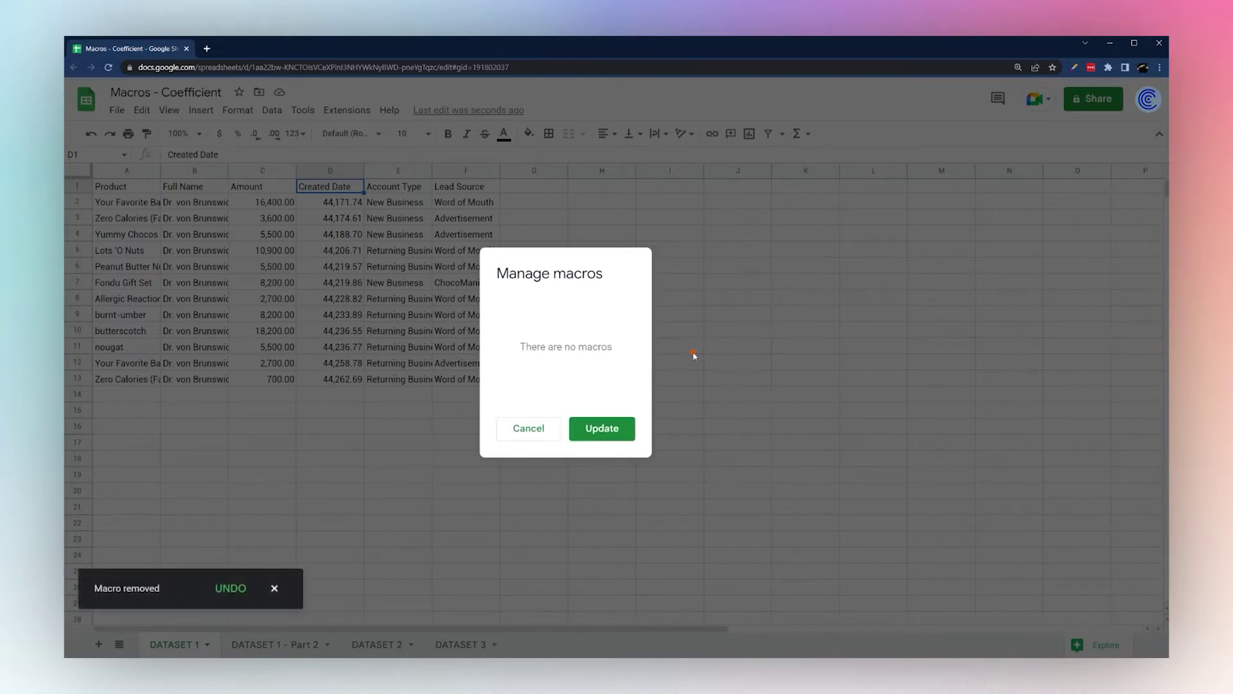
{"action": "left_click", "coordinate": [607, 428]}
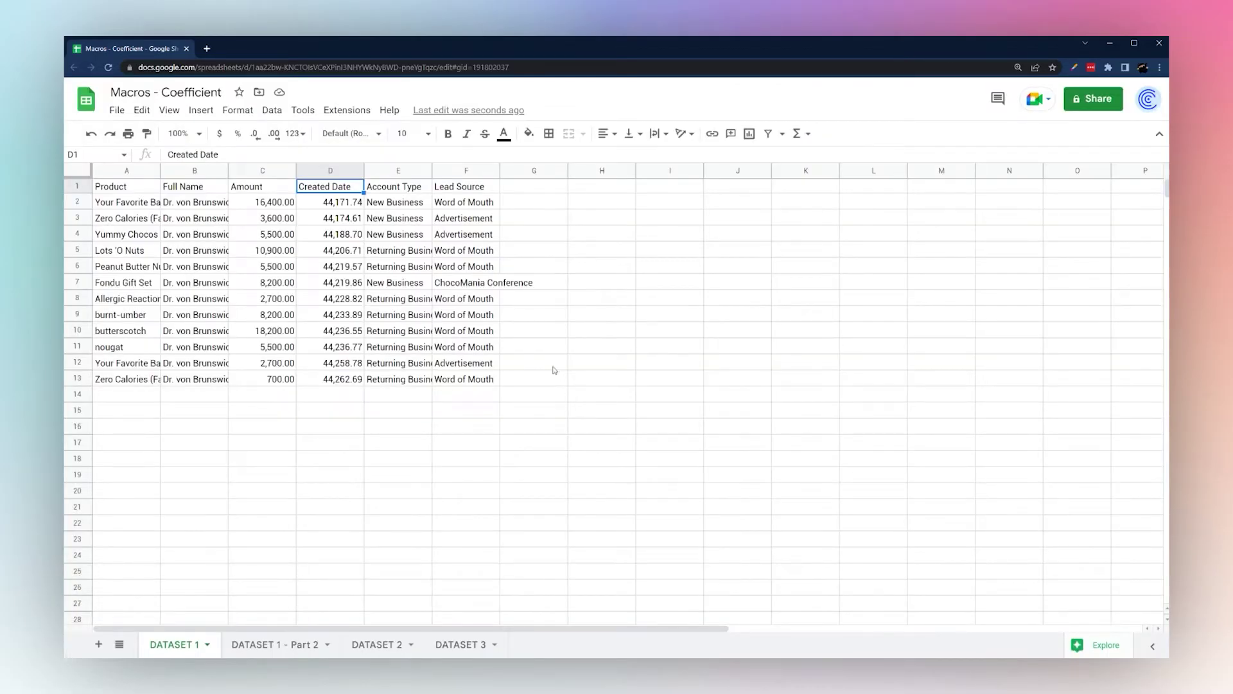
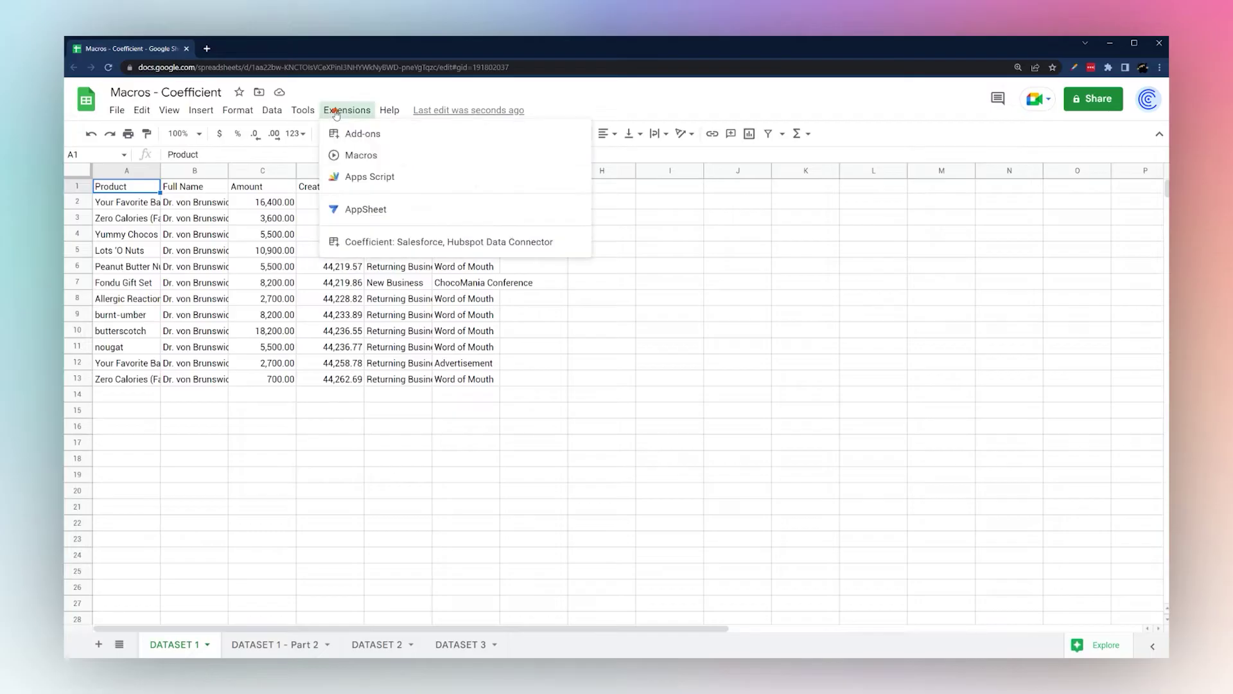
Start recording a new macro from A1 using absolute references
{"action": "mouse_move", "coordinate": [379, 155]}
{"action": "left_click", "coordinate": [633, 161]}
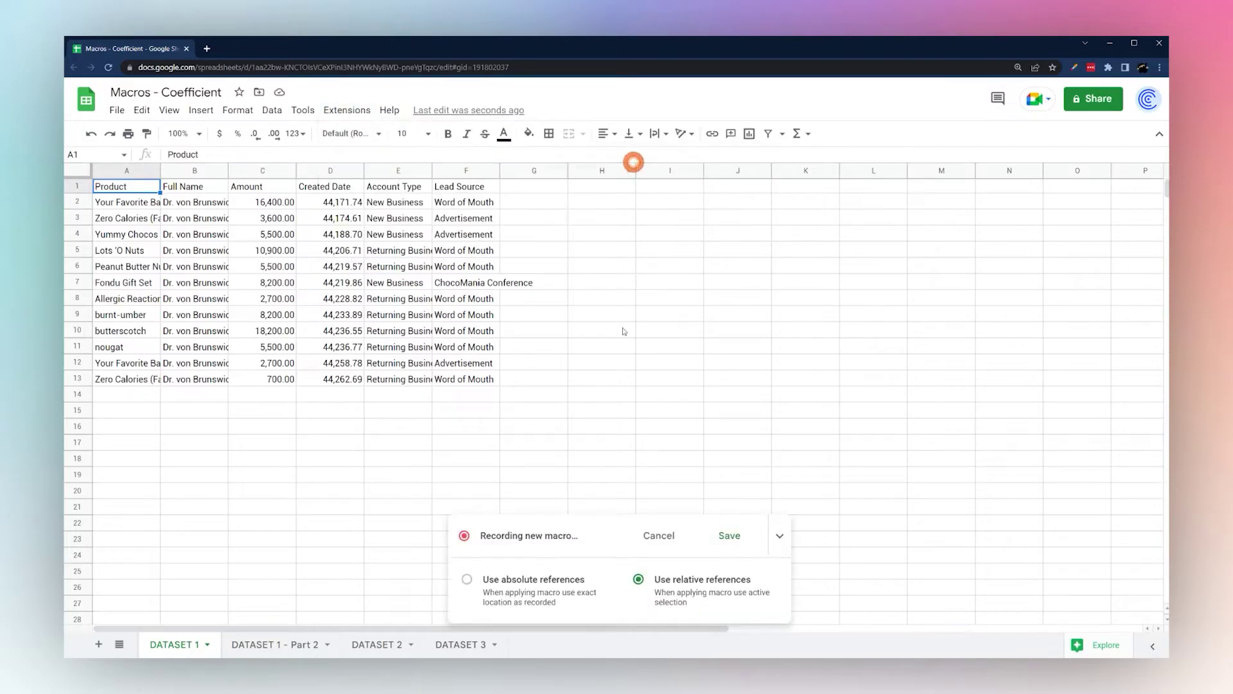
{"action": "left_click", "coordinate": [467, 580]}
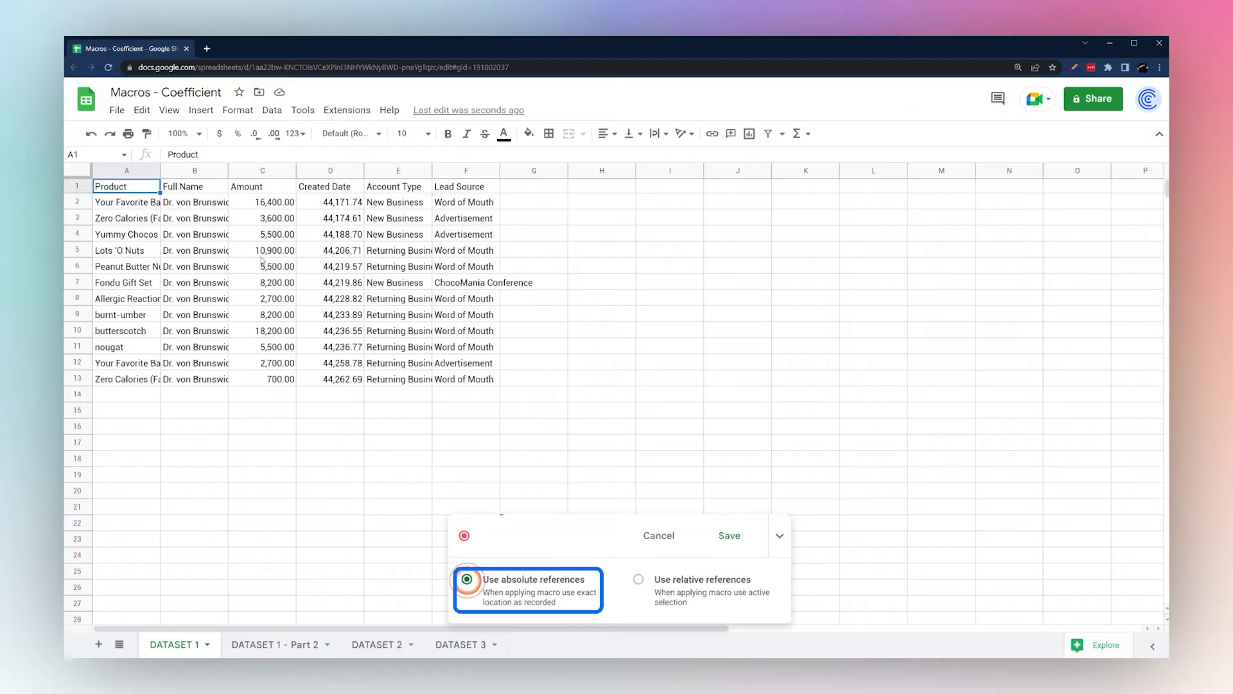
Apply the default green alternating colors style with a header to the whole table A1:F13
{"action": "left_click", "coordinate": [125, 186]}
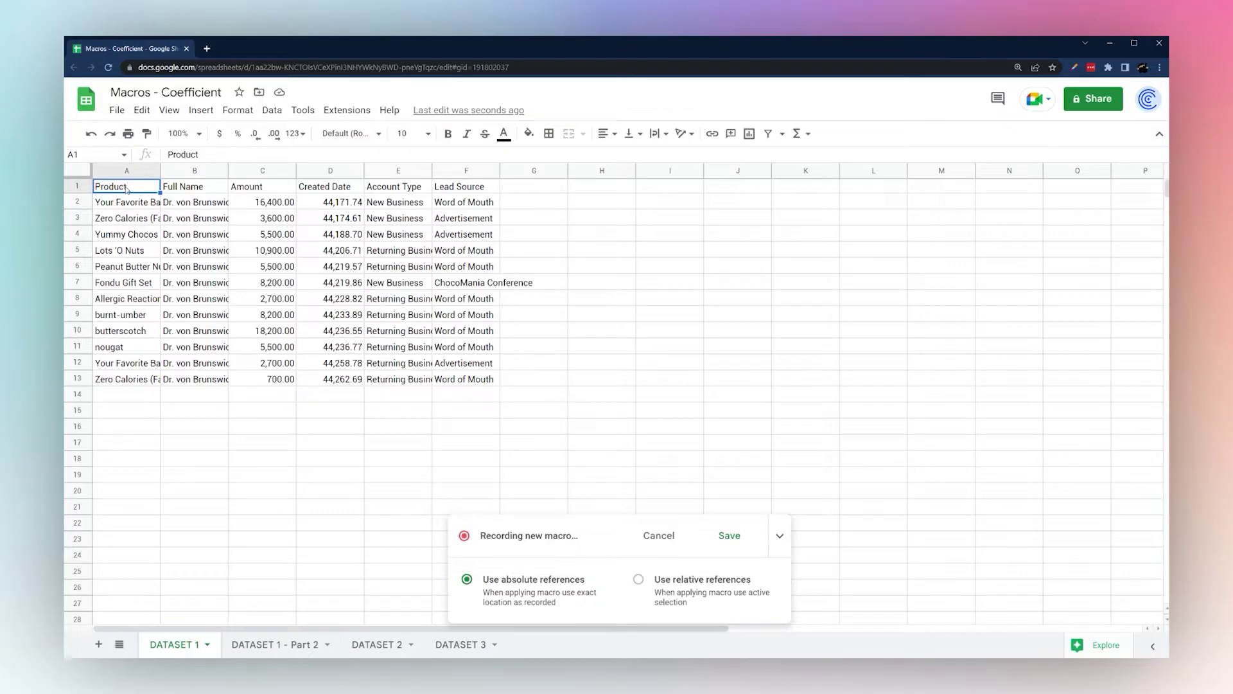
{"action": "key", "text": "ctrl+shift+Right"}
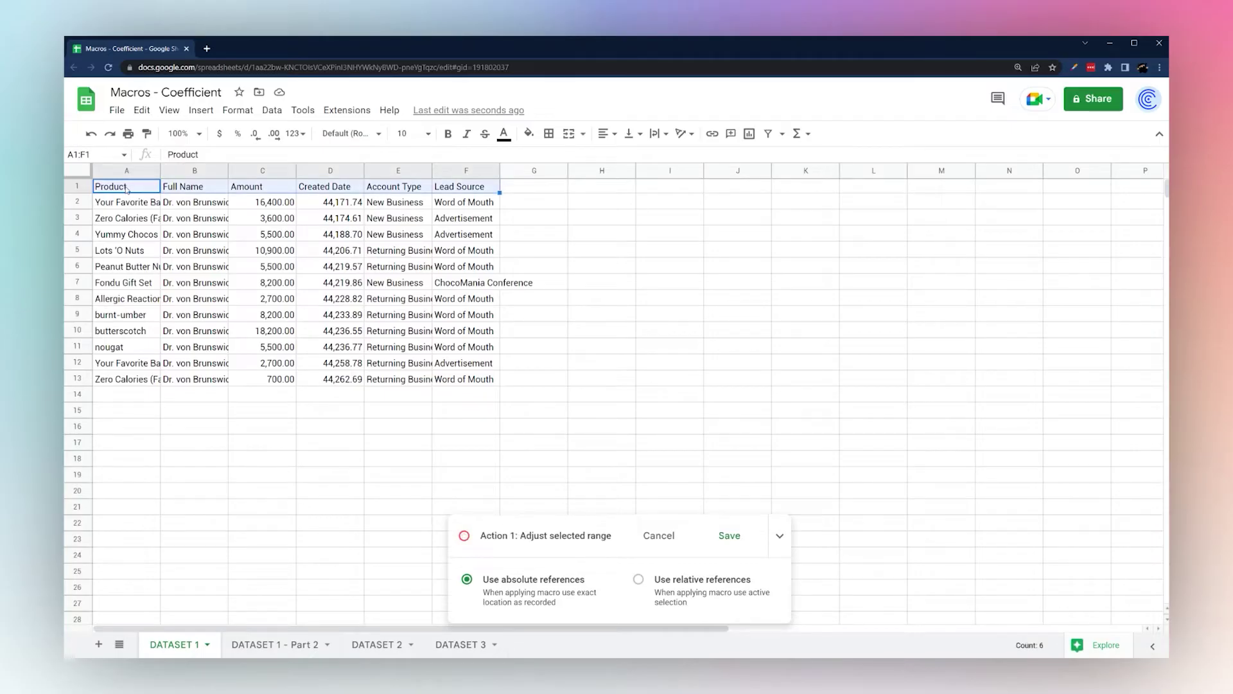
{"action": "key", "text": "ctrl+shift+Down"}
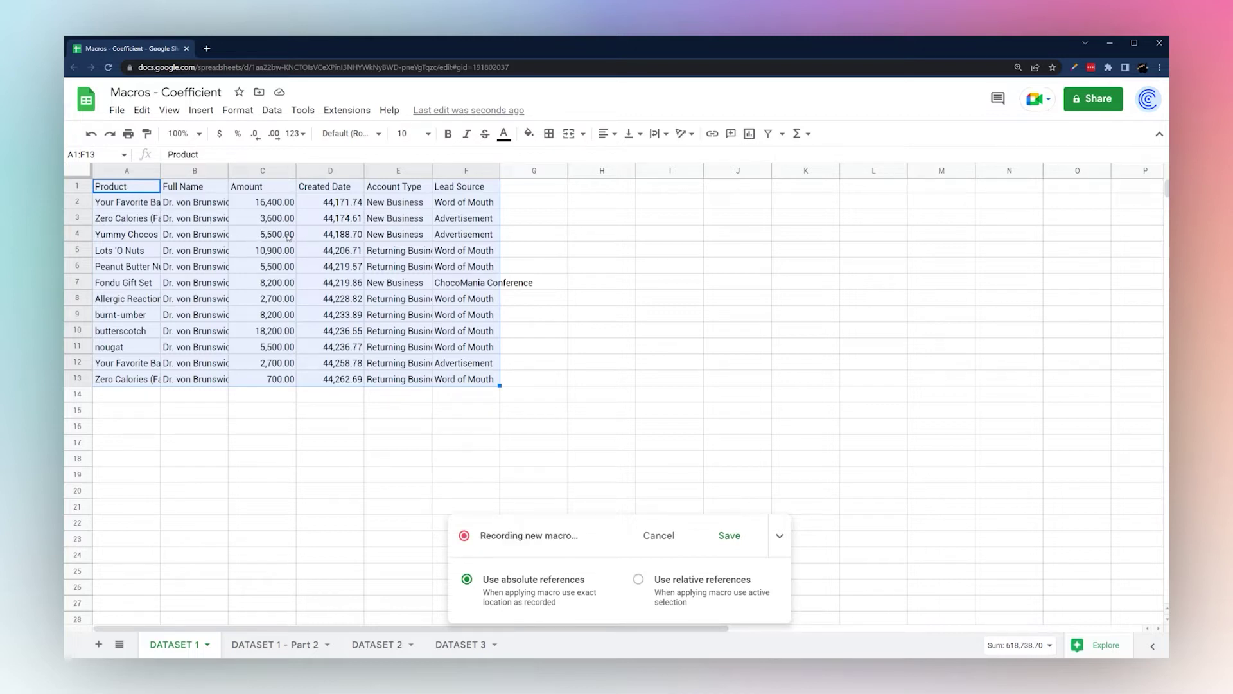
{"action": "left_click", "coordinate": [237, 110]}
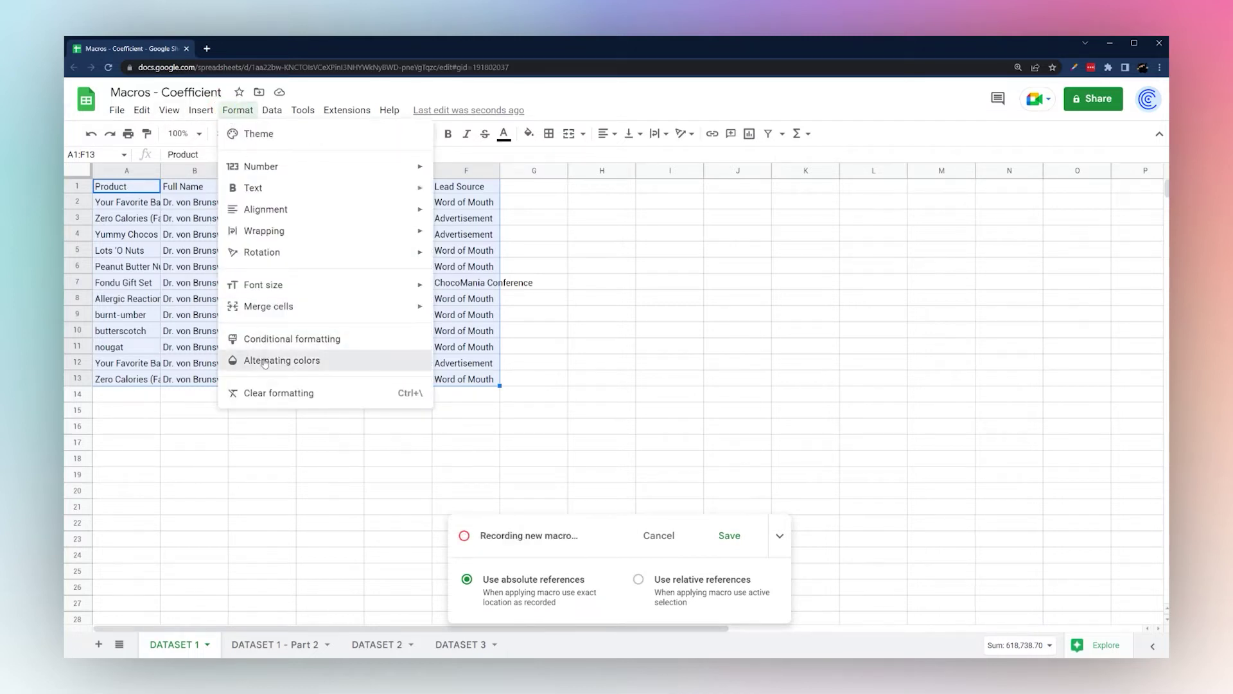
{"action": "left_click", "coordinate": [265, 361]}
{"action": "left_click", "coordinate": [1043, 313]}
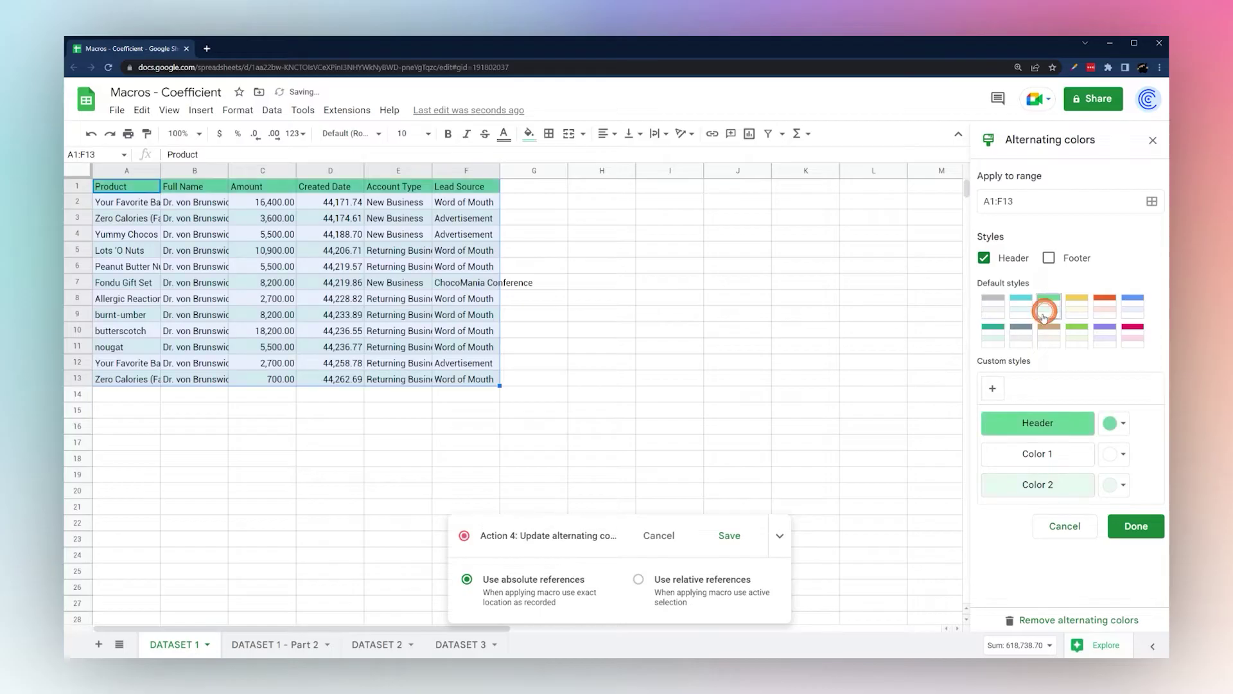
{"action": "left_click", "coordinate": [1134, 526]}
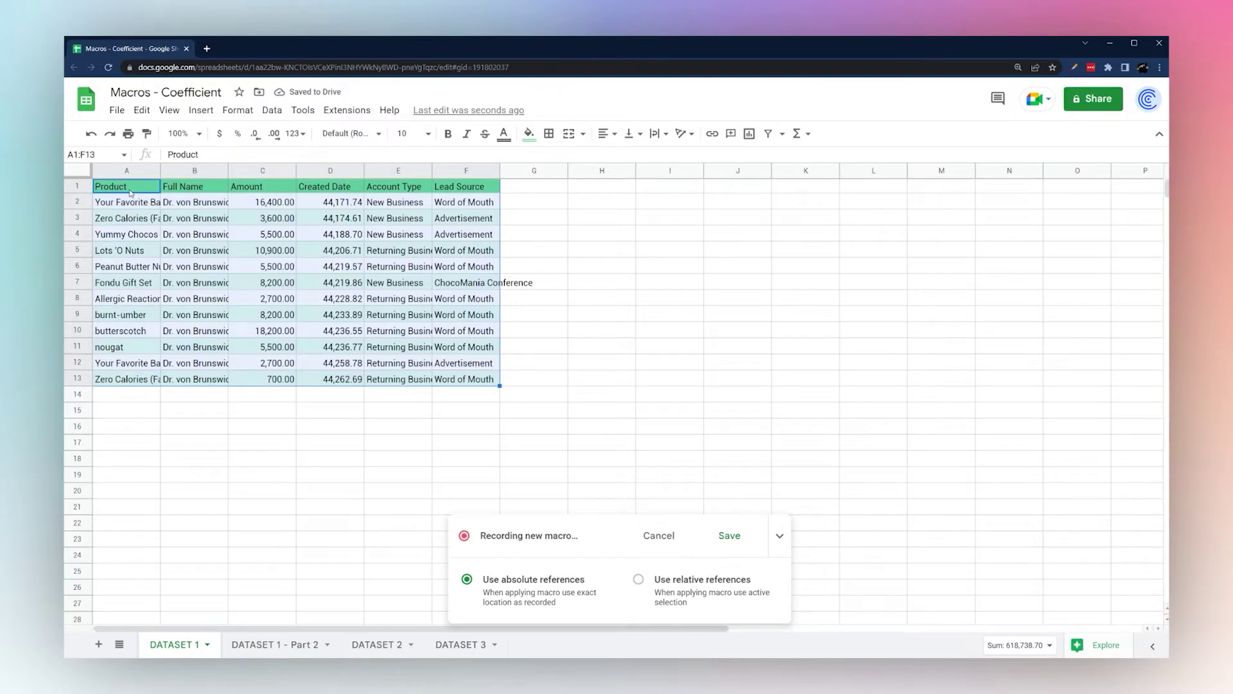
Bold the header row A1:F1
{"action": "left_click", "coordinate": [130, 191]}
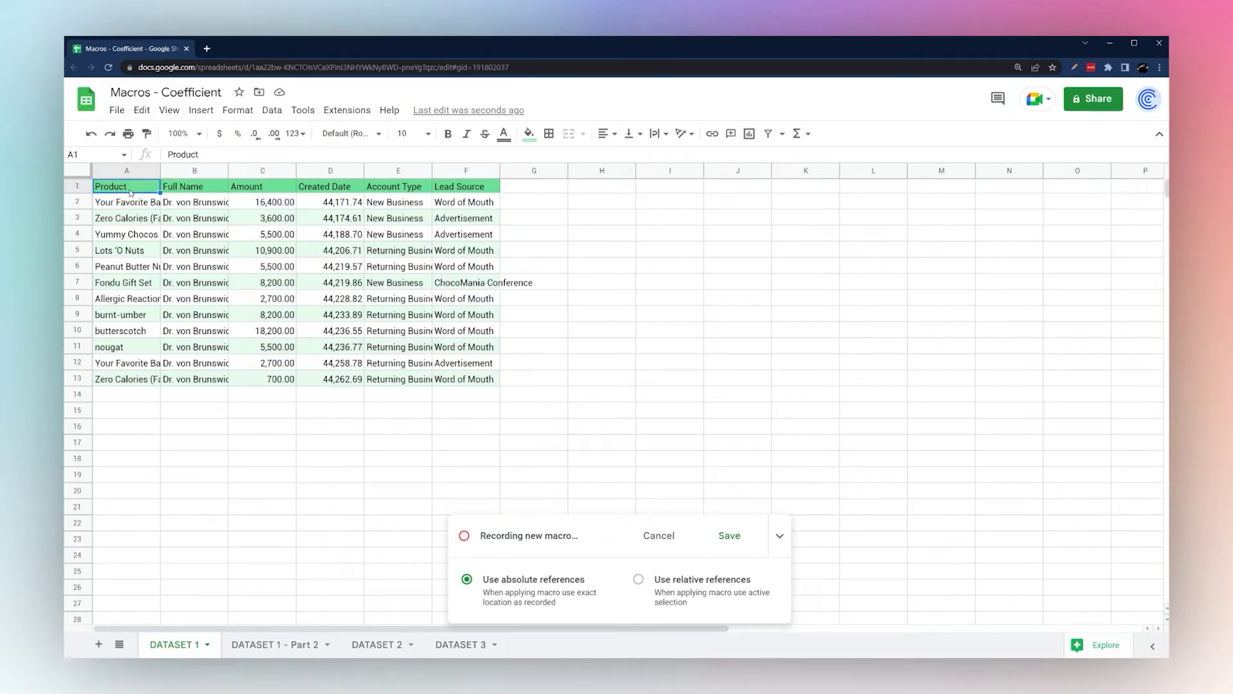
{"action": "key", "text": "ctrl+shift+Right"}
{"action": "left_click", "coordinate": [449, 133]}
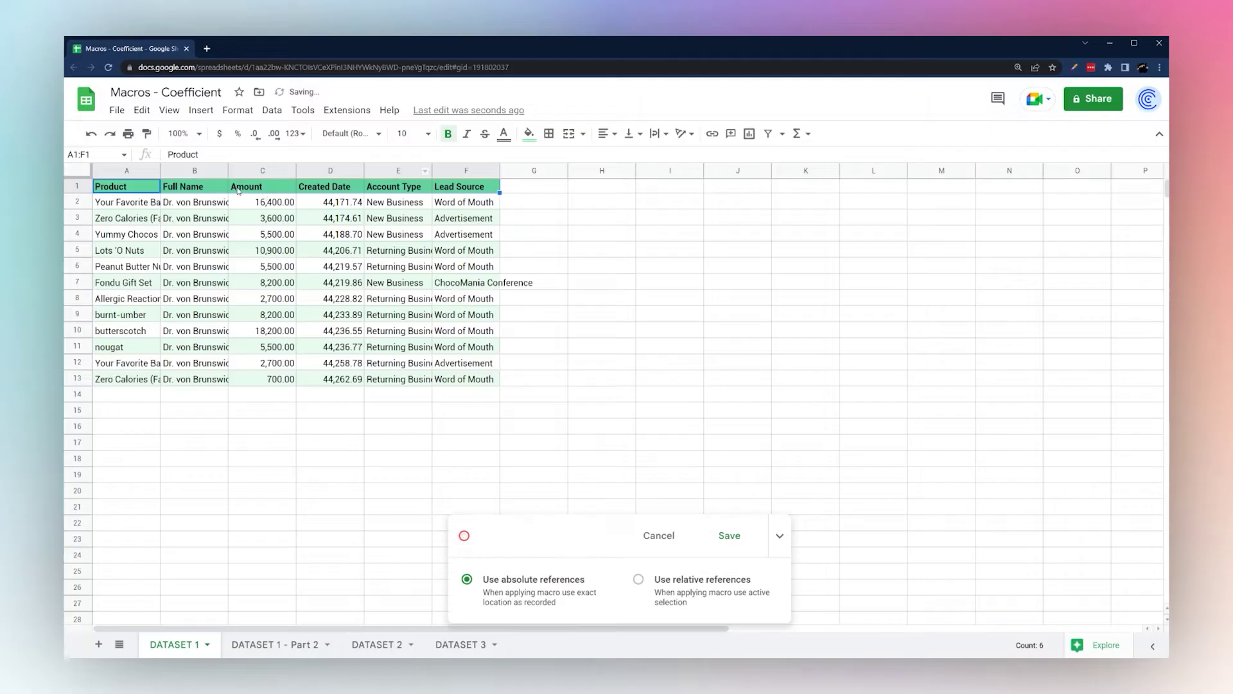
Format the Amount values in C2:C13 as currency with no decimal places
{"action": "left_click", "coordinate": [273, 202]}
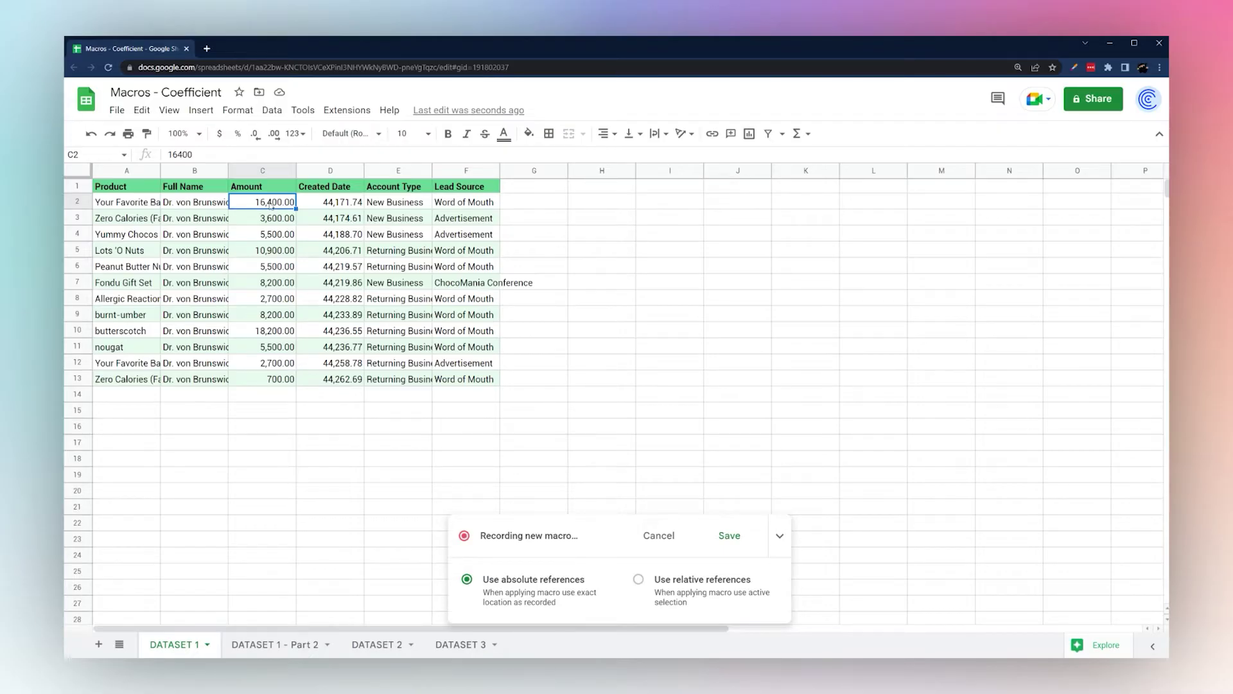
{"action": "key", "text": "ctrl+shift+Down"}
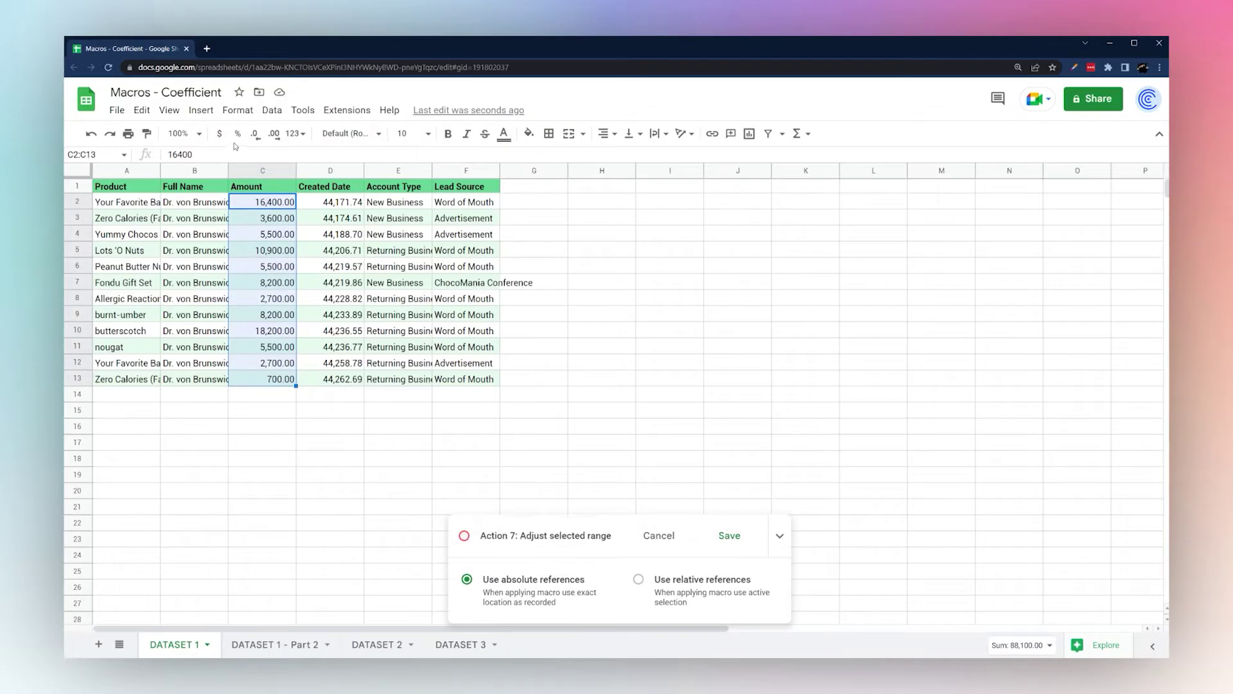
{"action": "left_click", "coordinate": [219, 133]}
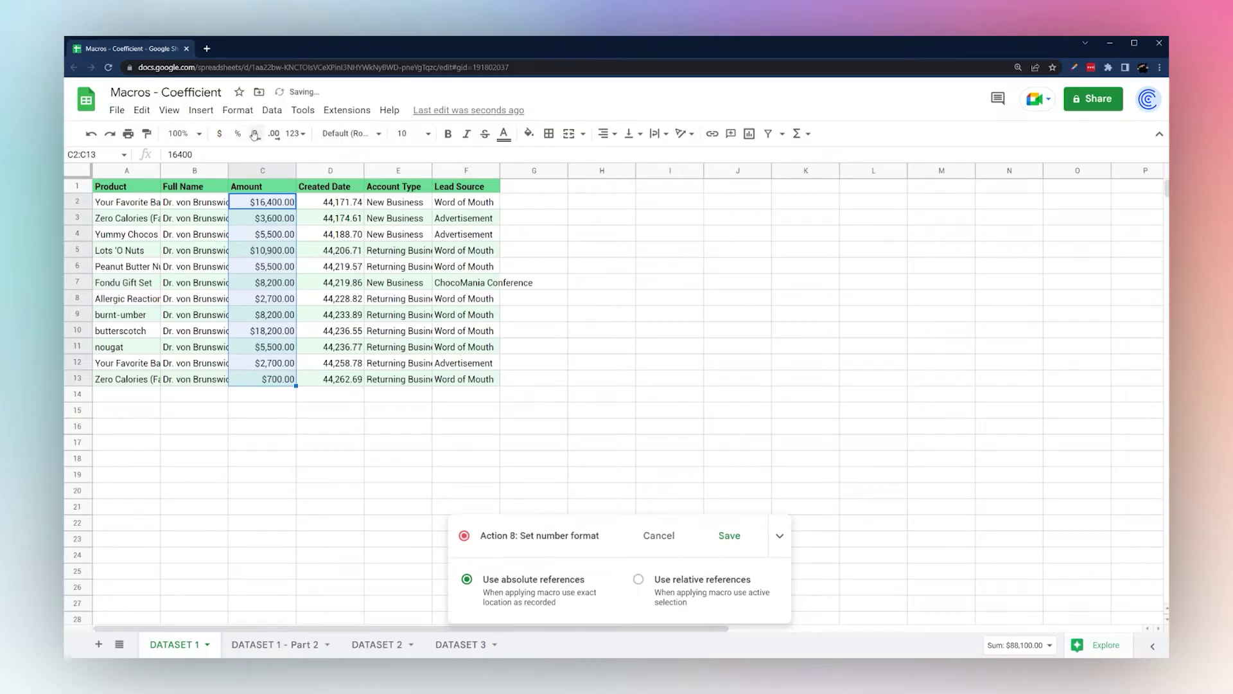
{"action": "left_click", "coordinate": [255, 135]}
{"action": "left_click", "coordinate": [254, 135]}
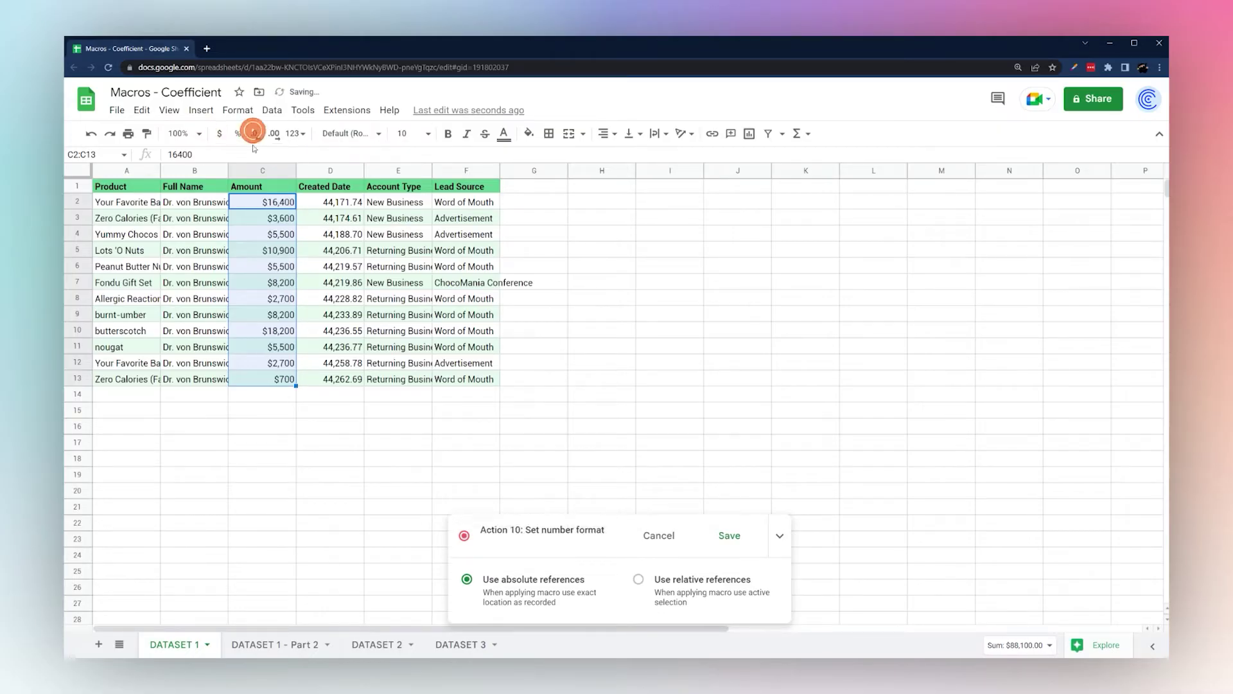
Format the Created Date values in D2:D13 as short dates in the style 12/6/20
{"action": "left_click", "coordinate": [337, 203]}
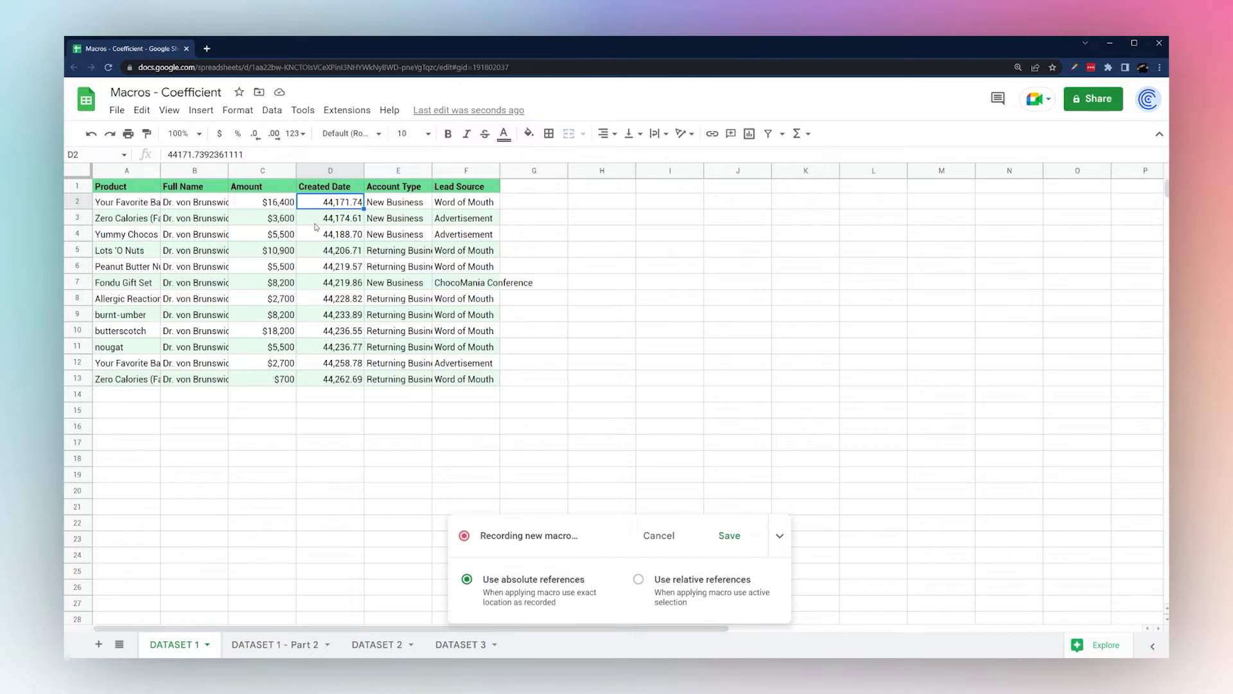
{"action": "key", "text": "ctrl+shift+Down"}
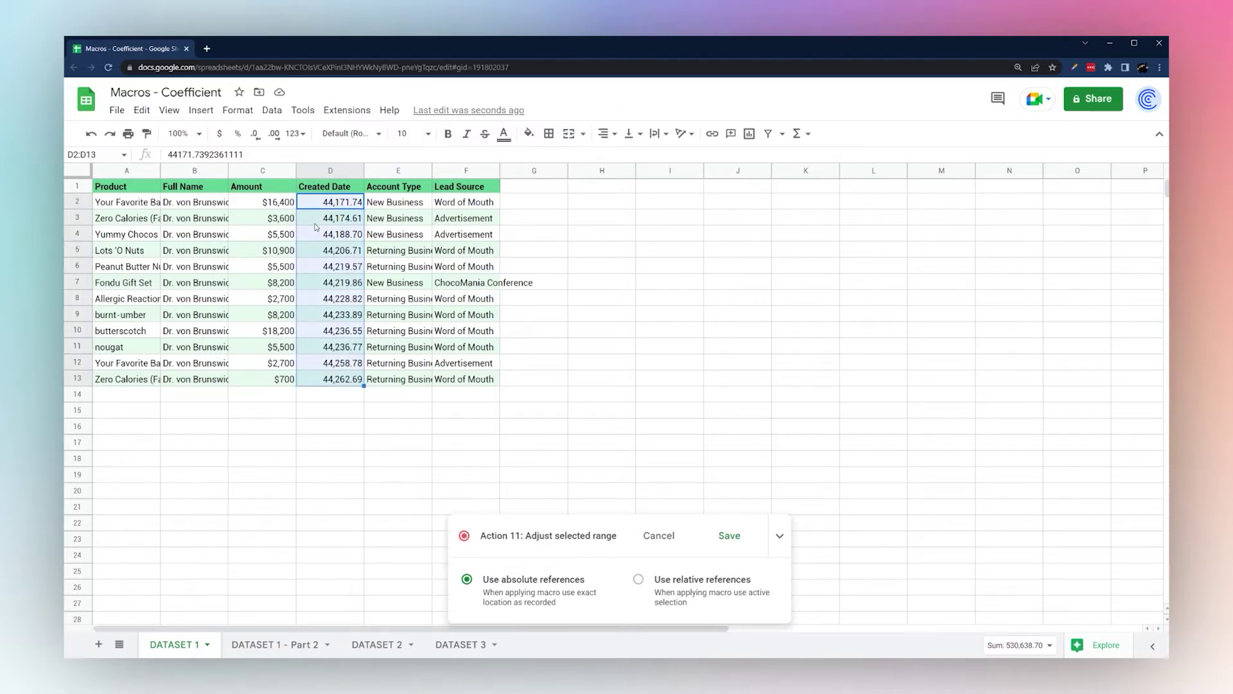
{"action": "left_click", "coordinate": [295, 133]}
{"action": "left_click", "coordinate": [326, 481]}
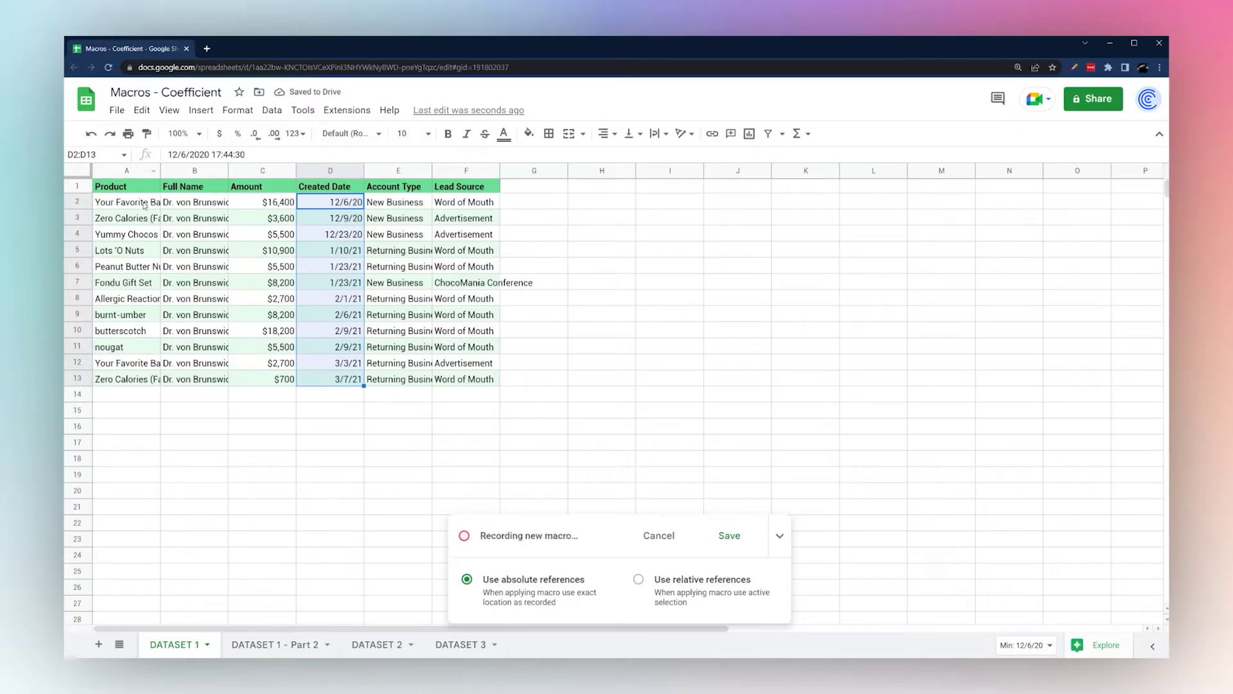
Auto-fit the widths of all columns in the sheet to their contents
{"action": "left_click", "coordinate": [173, 282]}
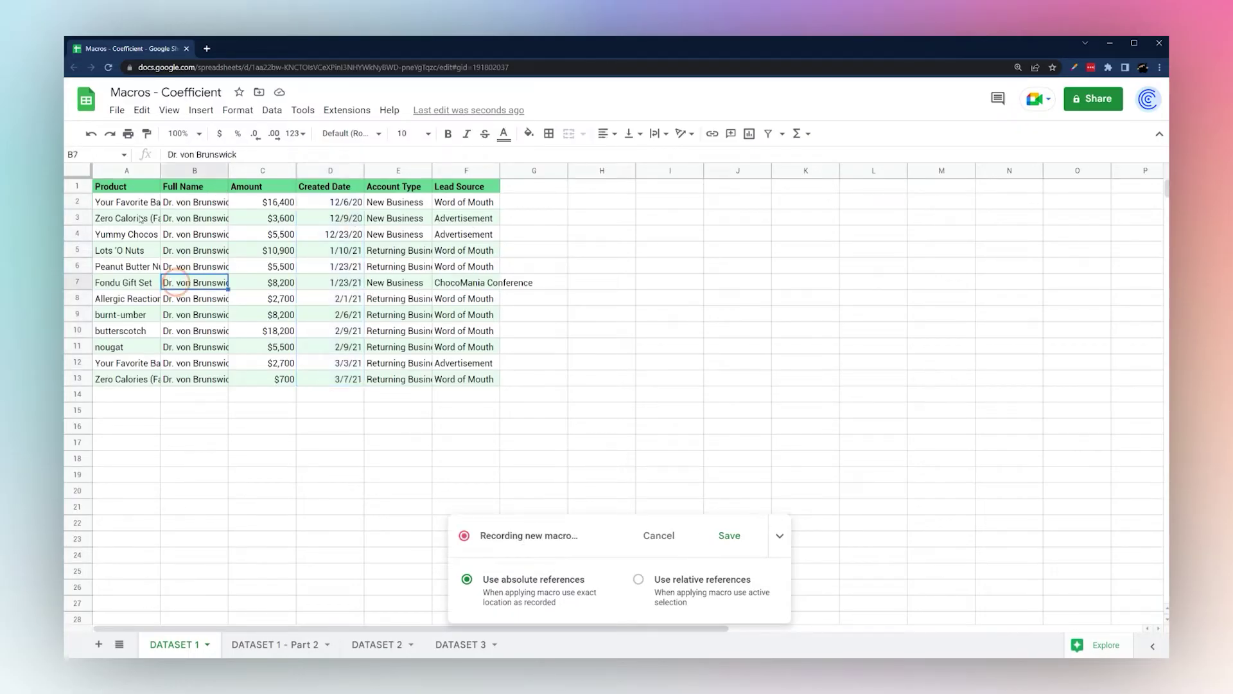
{"action": "left_click", "coordinate": [101, 188]}
{"action": "key", "text": "ctrl+a"}
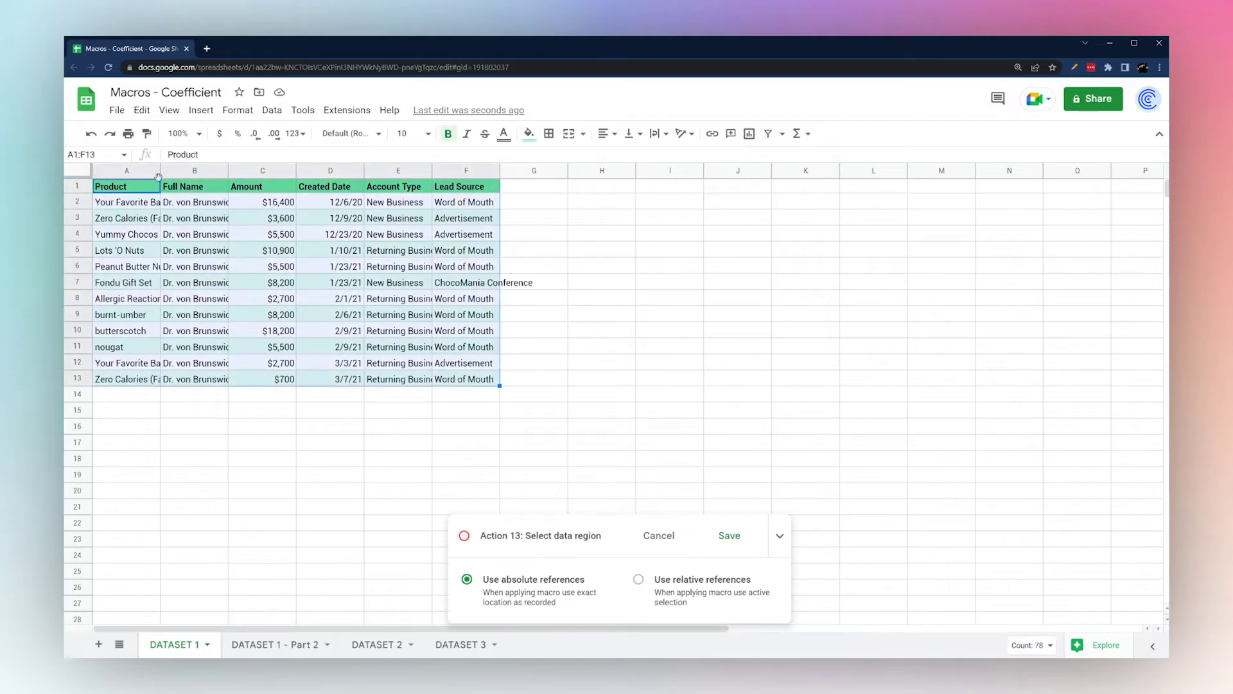
{"action": "double_click", "coordinate": [160, 172]}
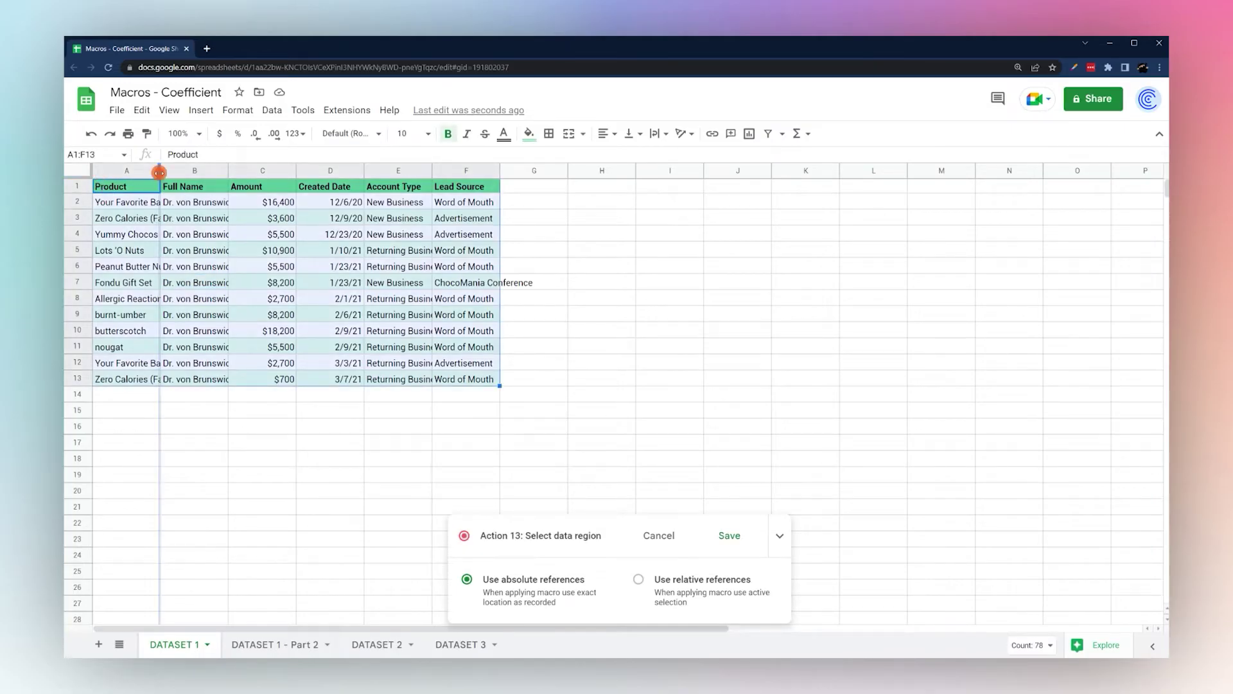
{"action": "left_click", "coordinate": [84, 175]}
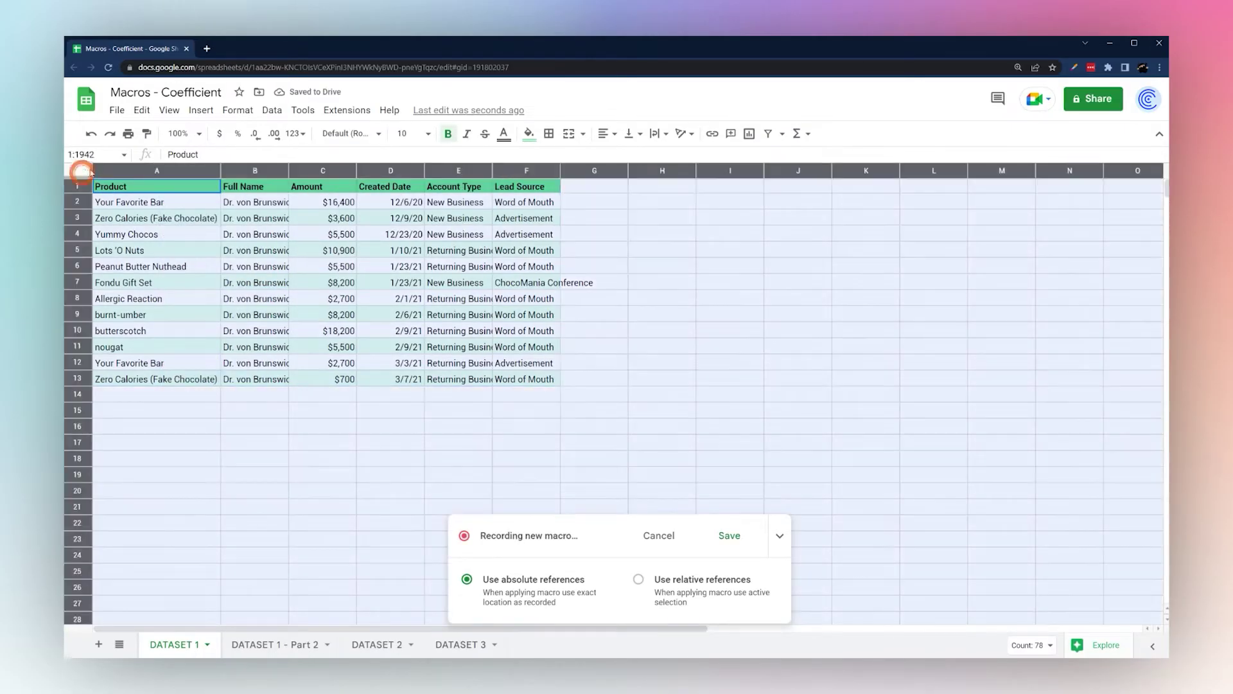
{"action": "double_click", "coordinate": [219, 167]}
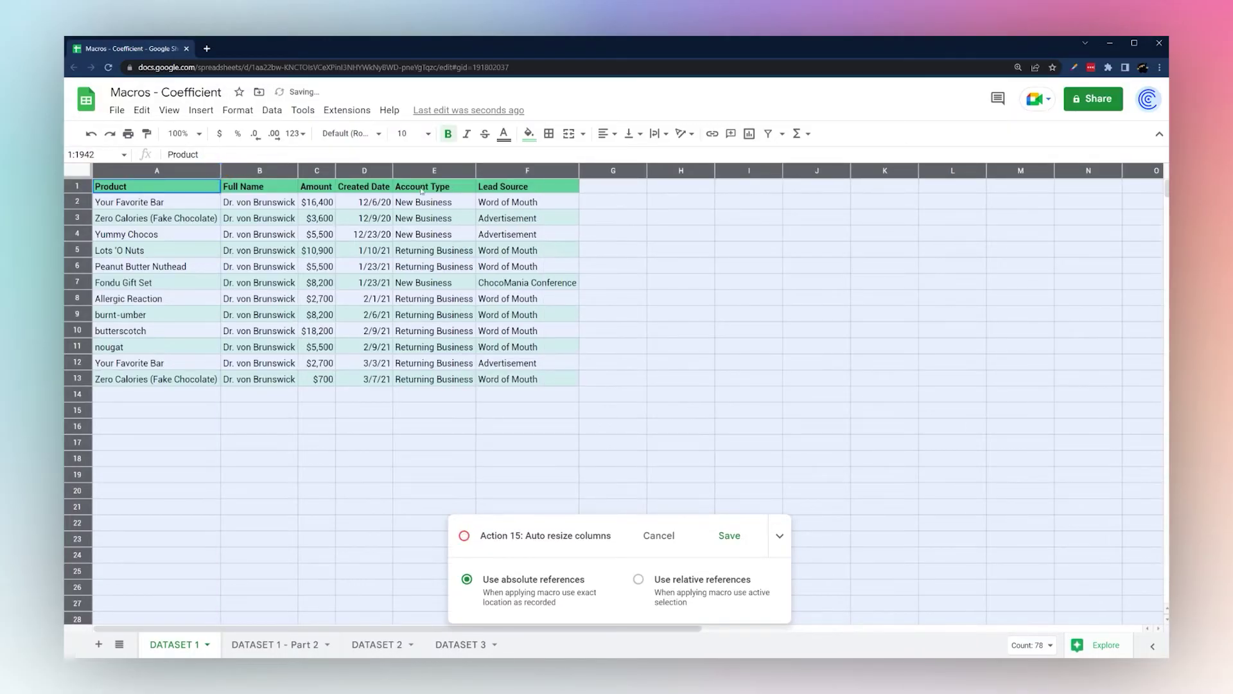
{"action": "left_click", "coordinate": [458, 245]}
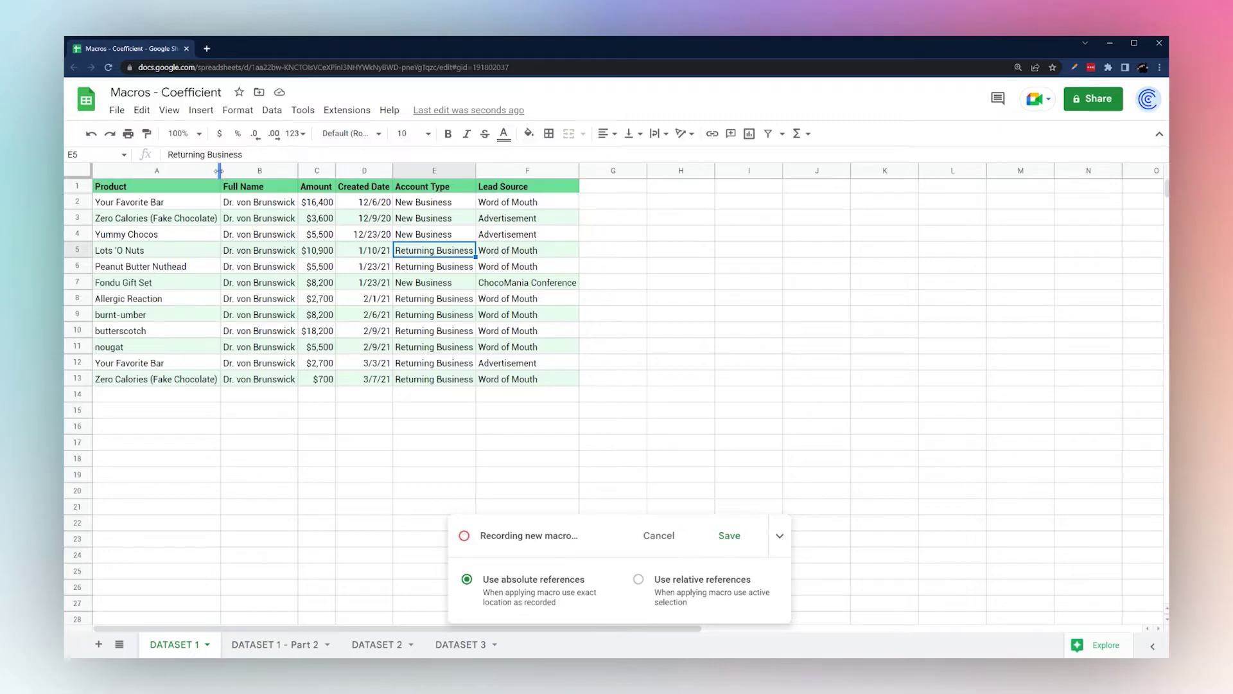
Narrow the Full Name column and auto-fit it to its contents again
{"action": "double_click", "coordinate": [297, 172]}
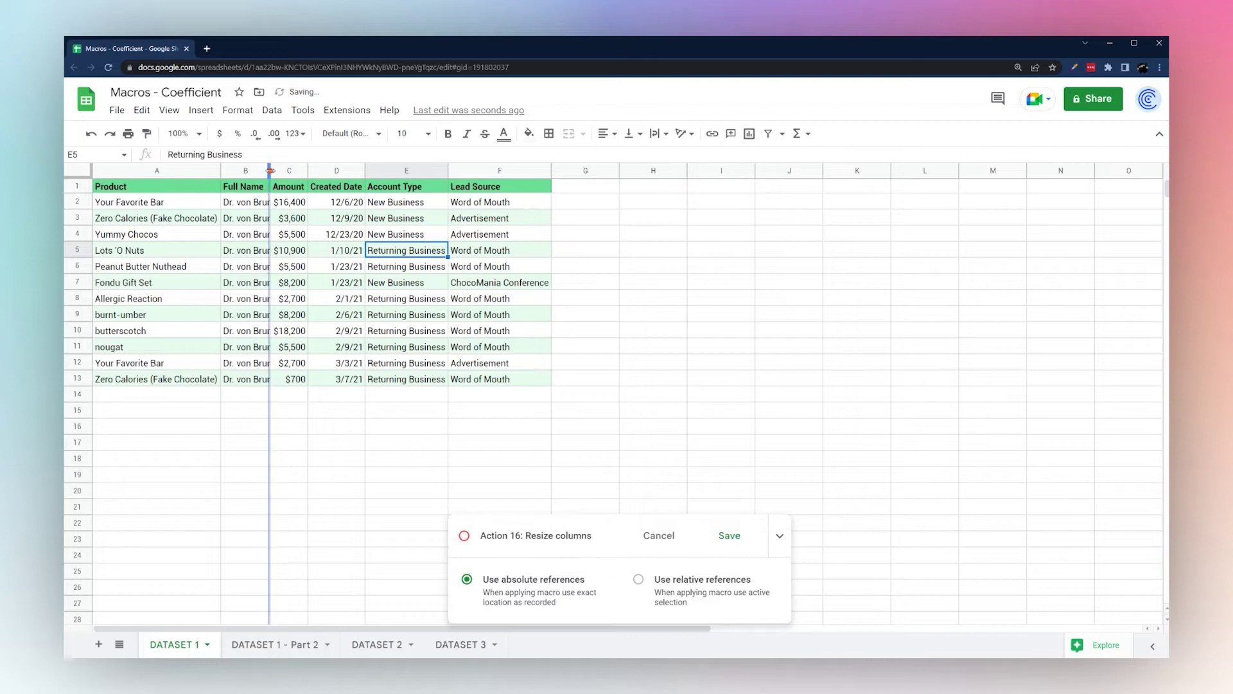
{"action": "double_click", "coordinate": [270, 171]}
{"action": "left_click", "coordinate": [78, 170]}
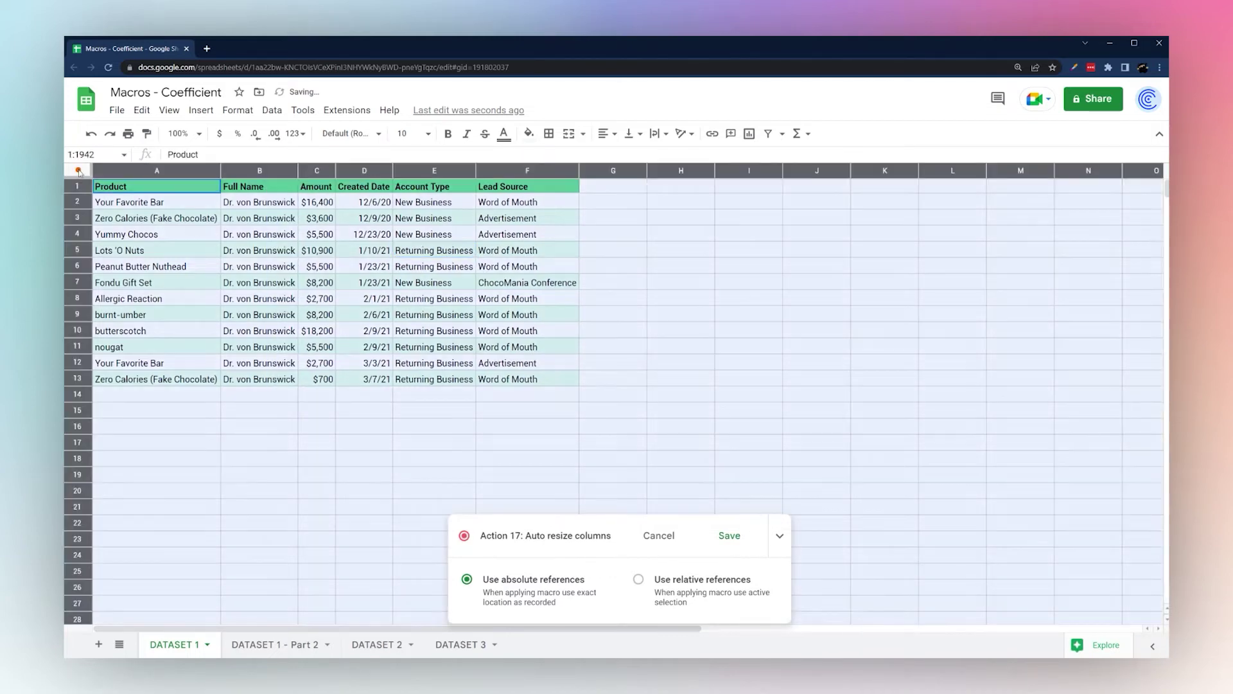
{"action": "left_click", "coordinate": [266, 222]}
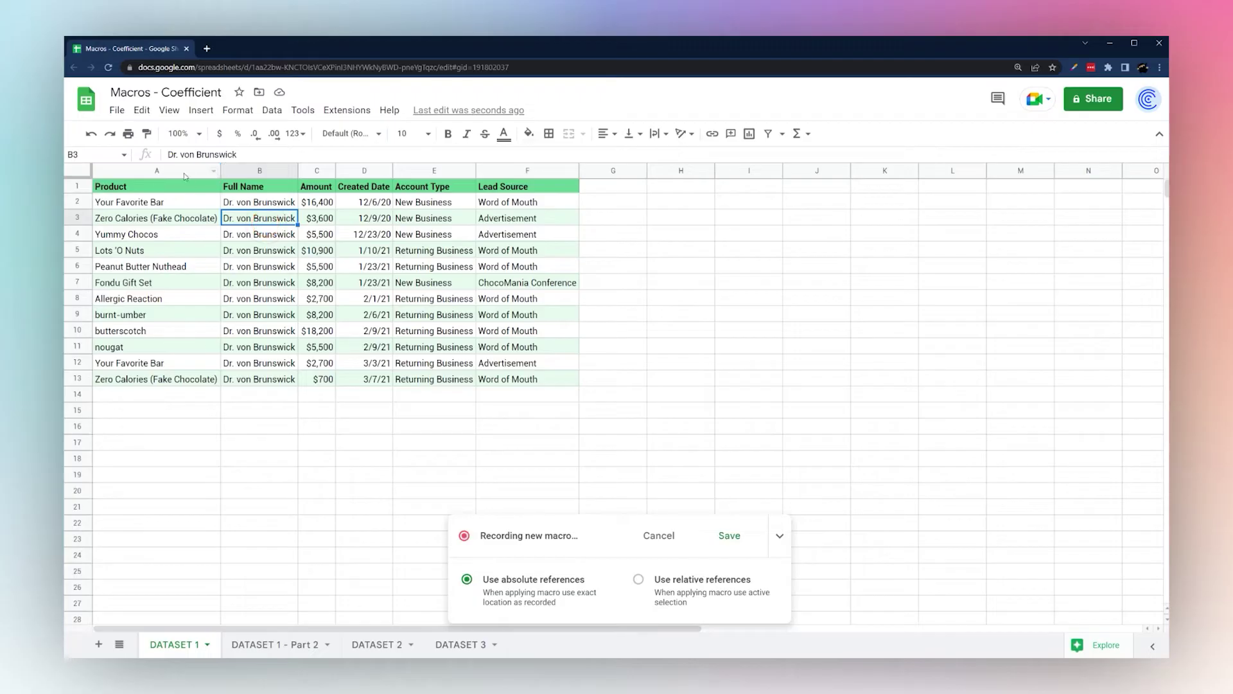
Add a thicker solid outer border around the whole table A1:F13
{"action": "left_click", "coordinate": [100, 185]}
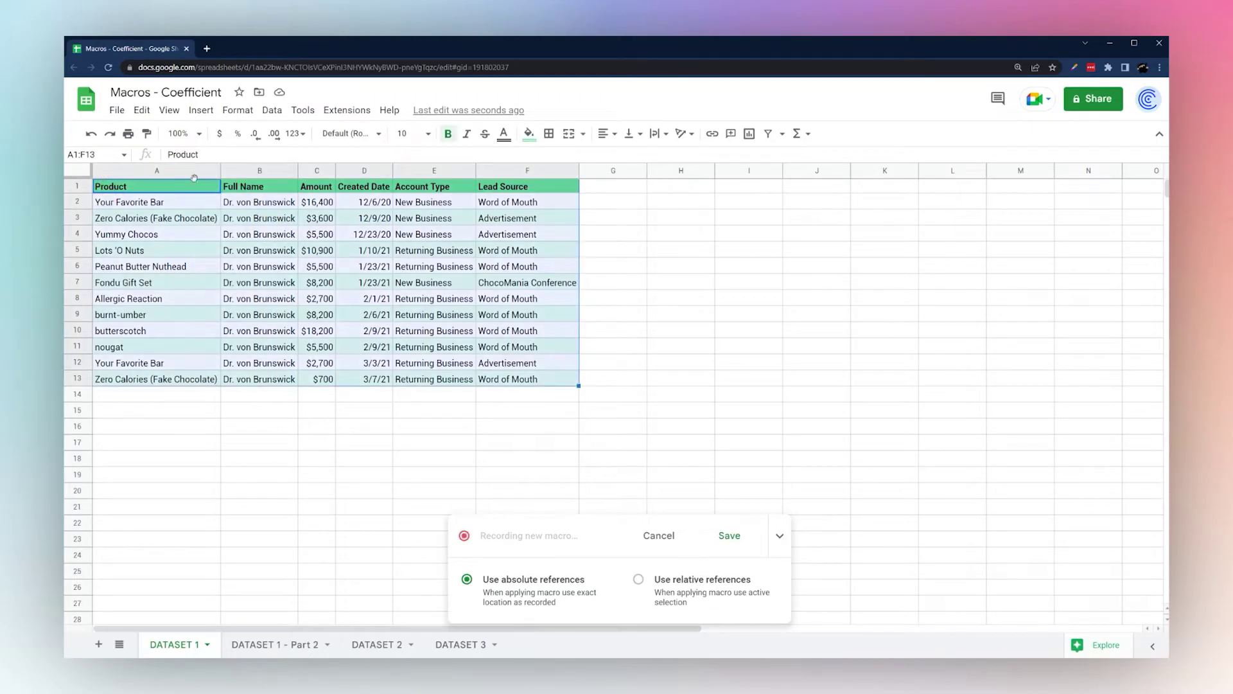
{"action": "key", "text": "ctrl+a"}
{"action": "left_click", "coordinate": [549, 134]}
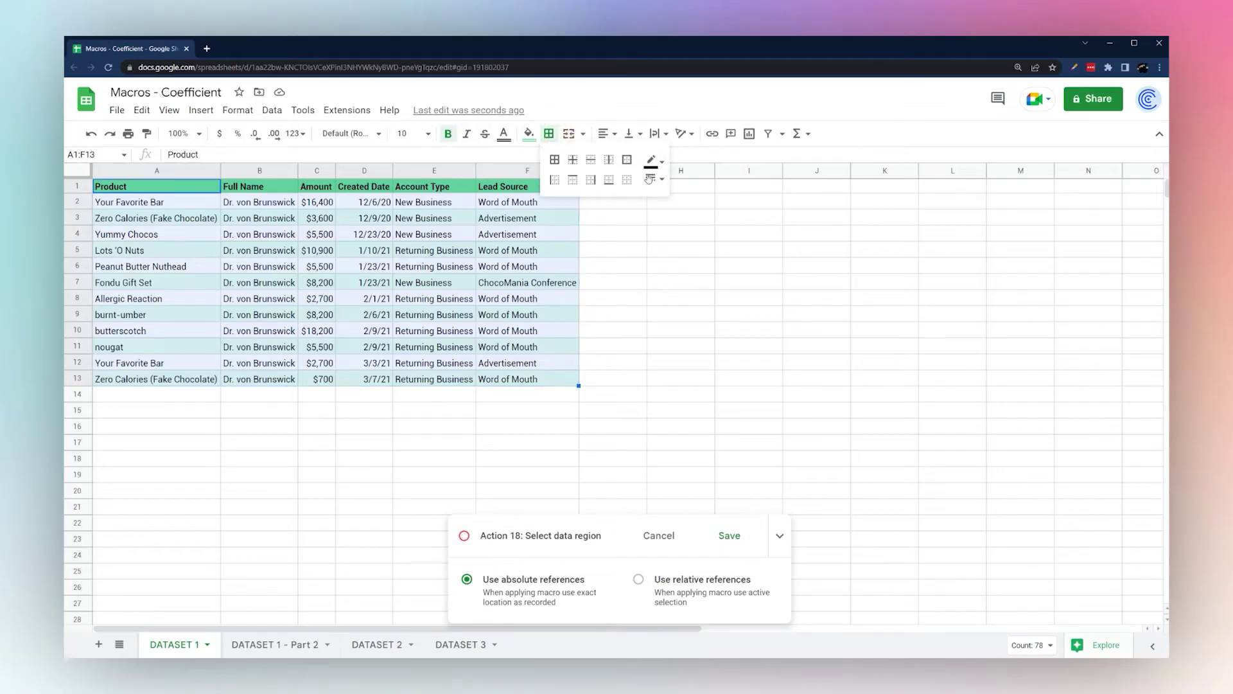
{"action": "left_click", "coordinate": [650, 177]}
{"action": "left_click", "coordinate": [673, 216]}
{"action": "left_click", "coordinate": [627, 159]}
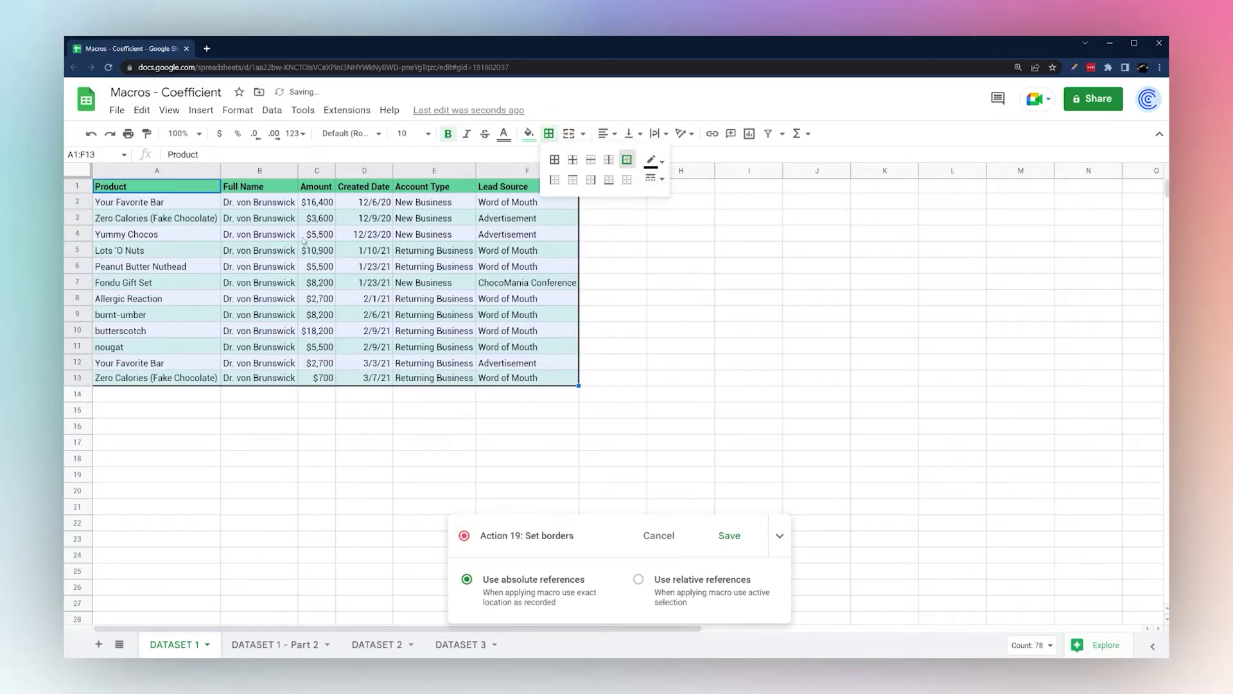
{"action": "left_click", "coordinate": [184, 220]}
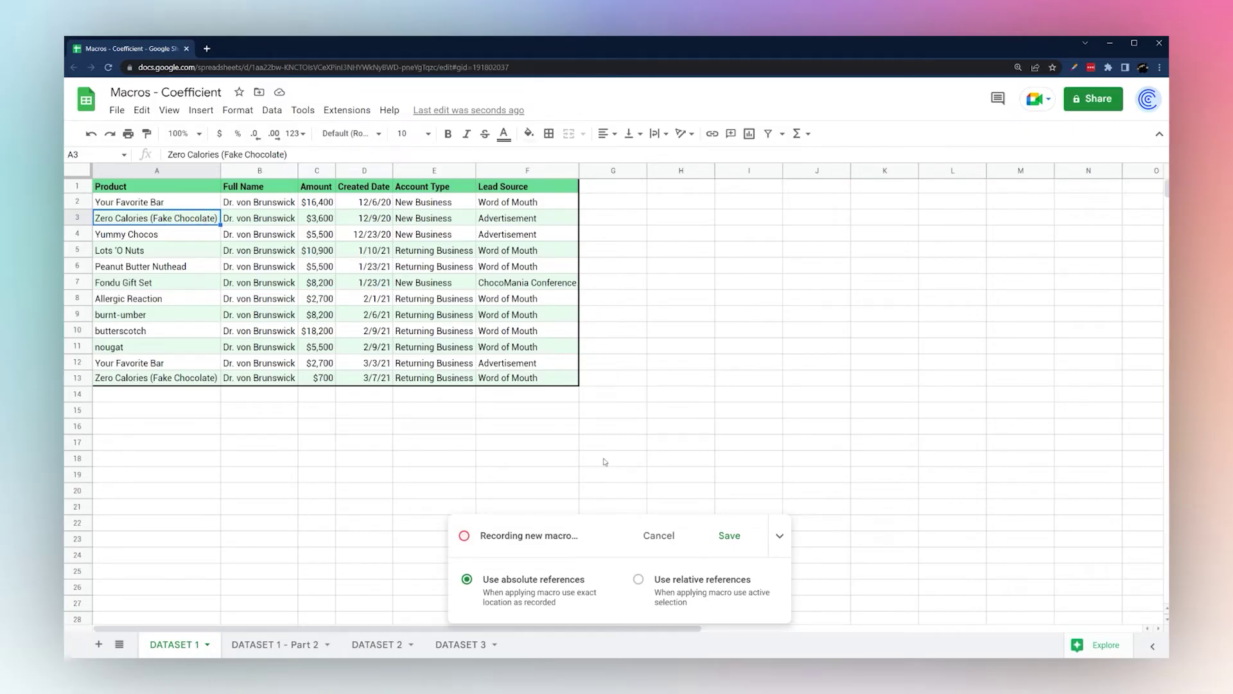
Finish the recording and save the macro as Format Table without a shortcut number
{"action": "left_click", "coordinate": [730, 535]}
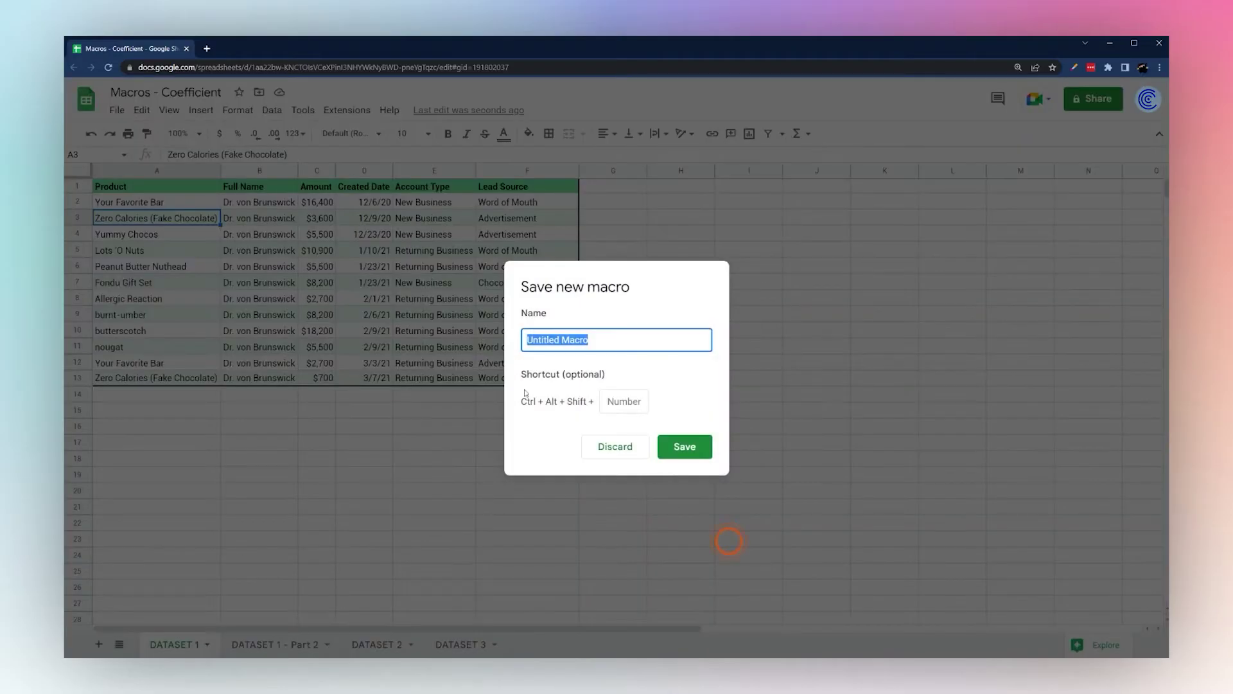
{"action": "type", "text": "Format Ta"}
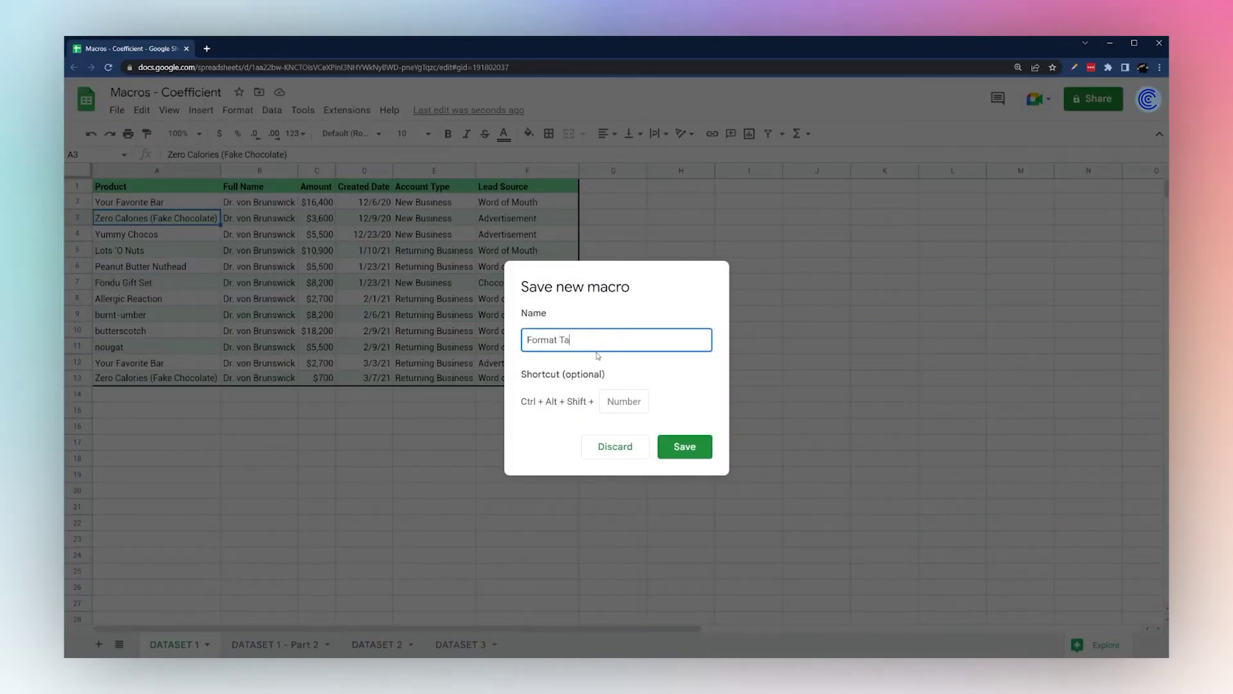
{"action": "type", "text": "ble"}
{"action": "key", "text": "Return"}
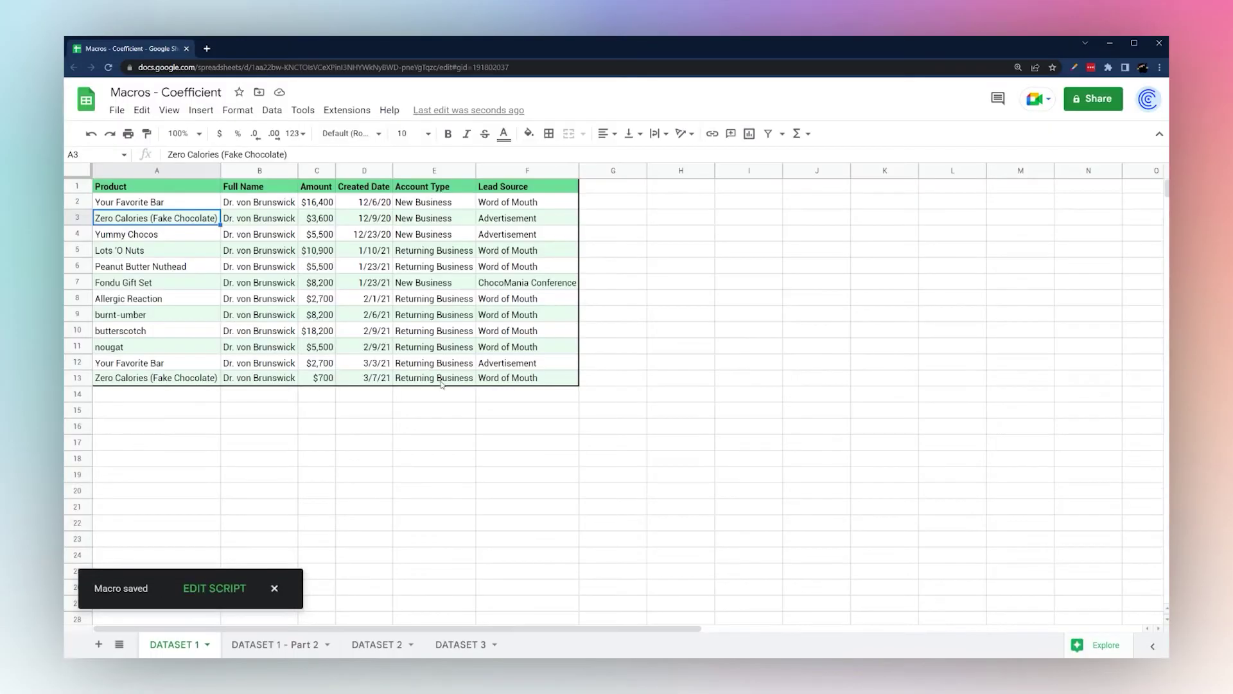
Undo all of the recorded formatting on the DATASET 1 sheet
{"action": "key", "text": "ctrl+z"}
{"action": "key", "text": "ctrl+z"}
{"action": "key", "text": "ctrl+z"}
{"action": "key", "text": "ctrl+z"}
{"action": "key", "text": "ctrl+z"}
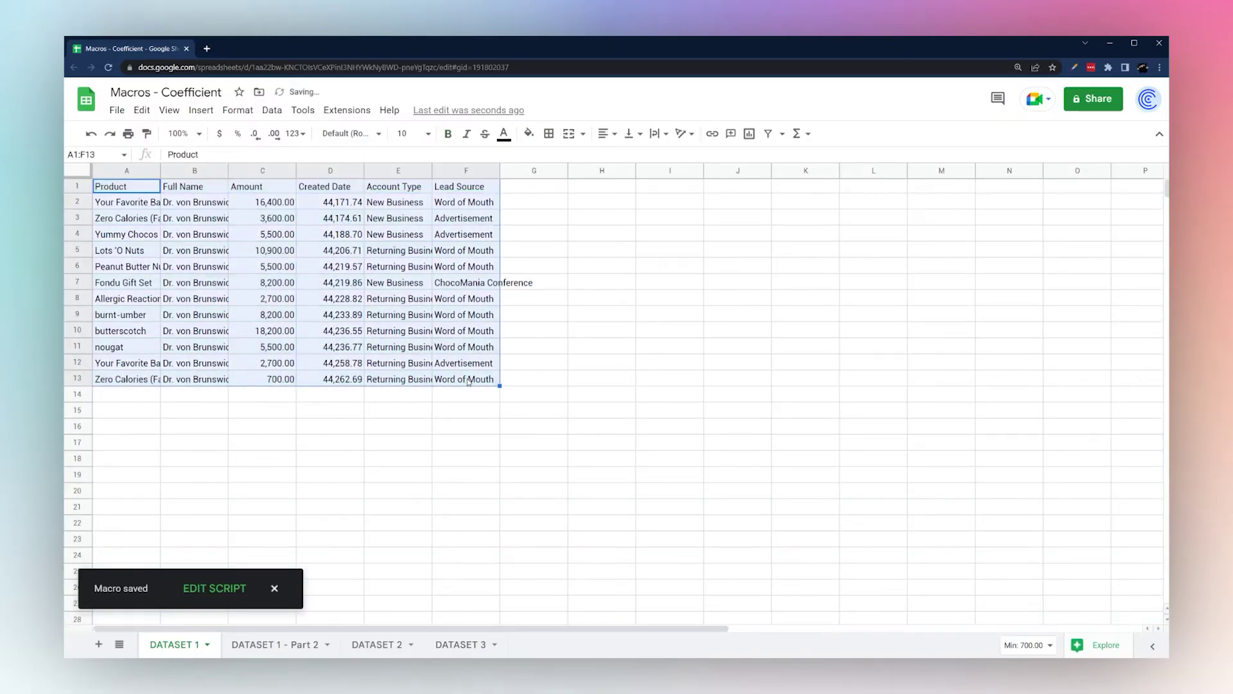
{"action": "left_click", "coordinate": [527, 301]}
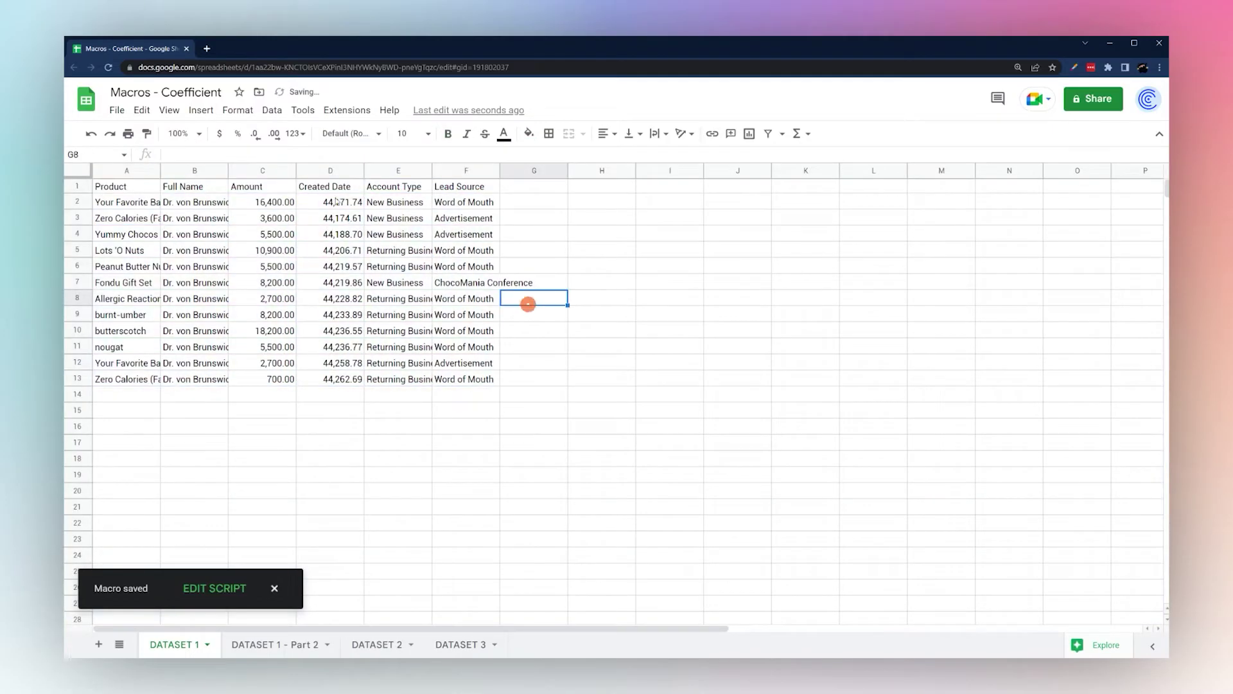
Run the Format Table macro on the DATASET 1 sheet
{"action": "left_click", "coordinate": [347, 110]}
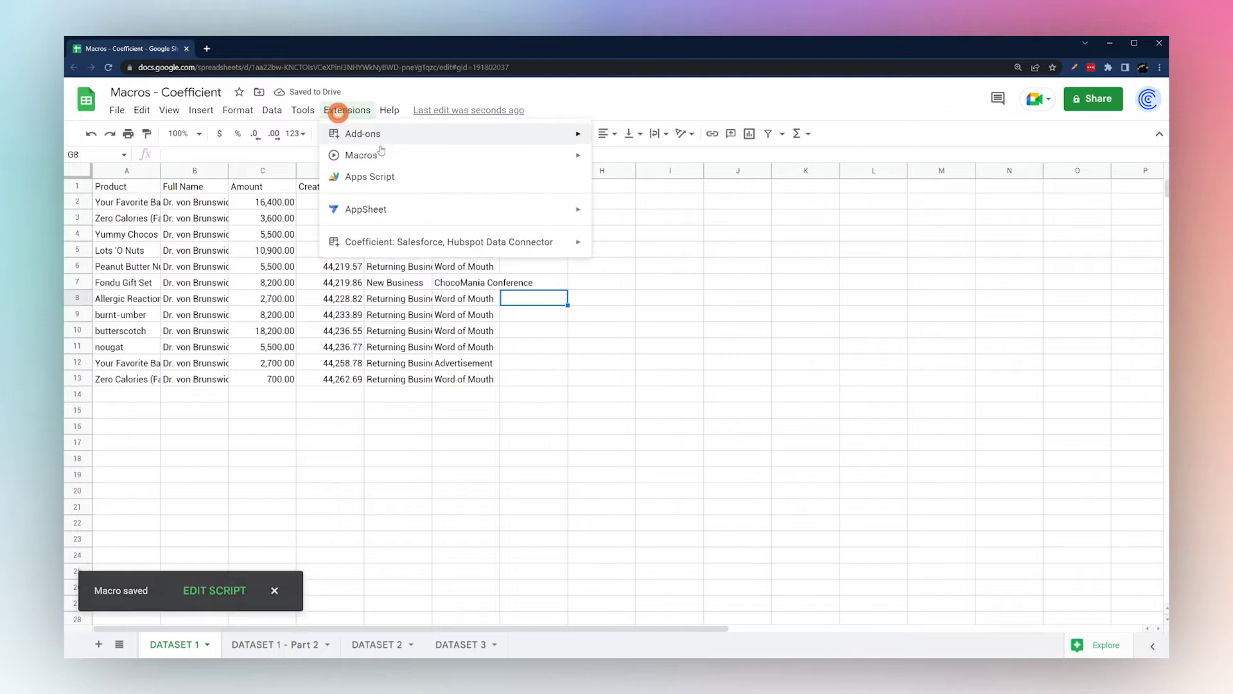
{"action": "mouse_move", "coordinate": [360, 154]}
{"action": "left_click", "coordinate": [647, 251]}
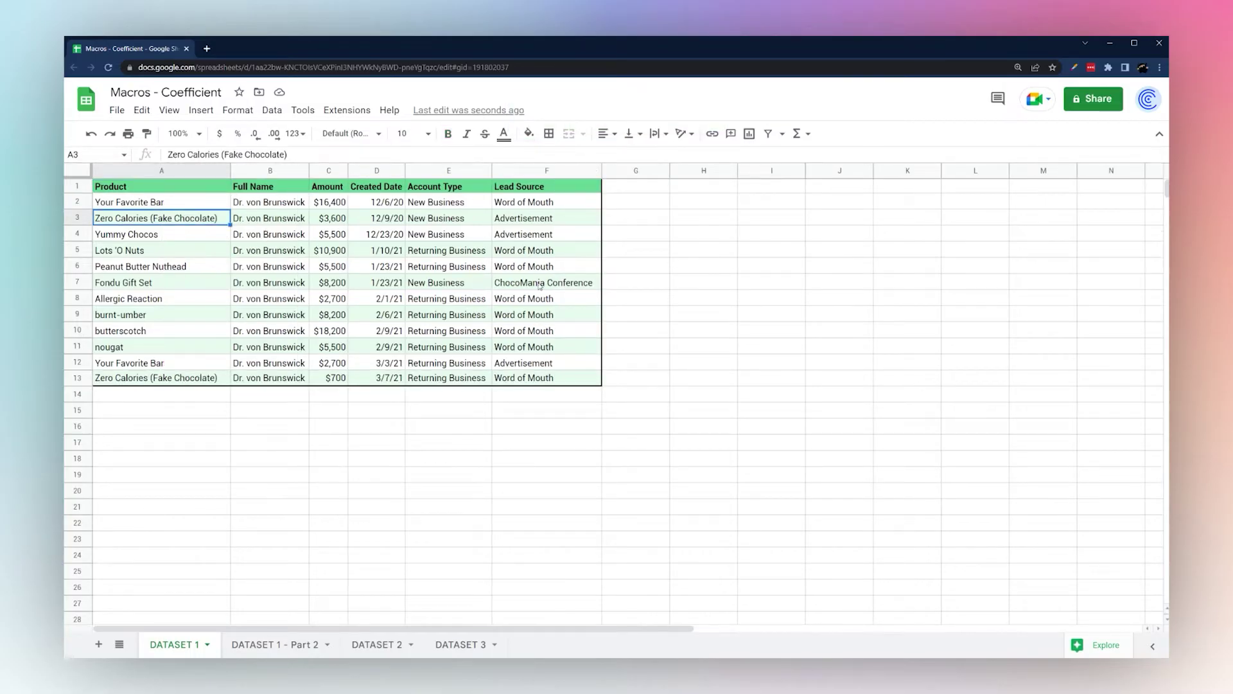
Compare DATASET 1 with DATASET 1 - Part 2 and run the Format Table macro on the Part 2 sheet
{"action": "left_click", "coordinate": [254, 648]}
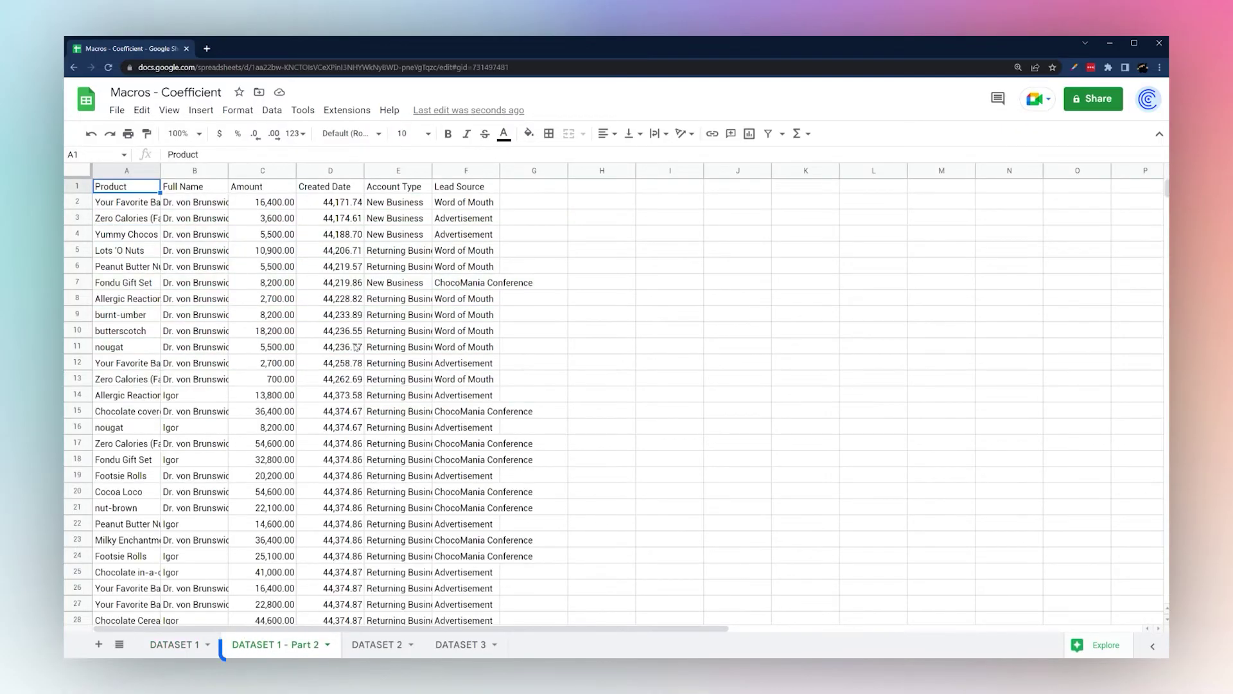
{"action": "left_click", "coordinate": [199, 650]}
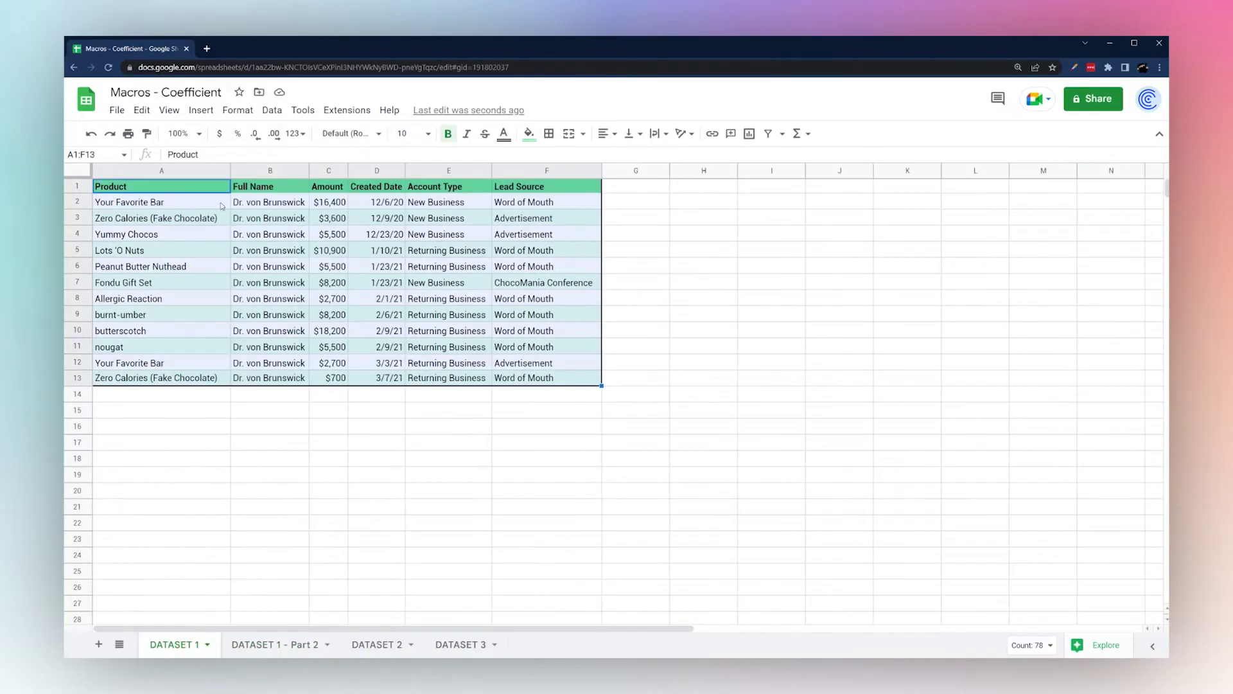
{"action": "left_click", "coordinate": [253, 646]}
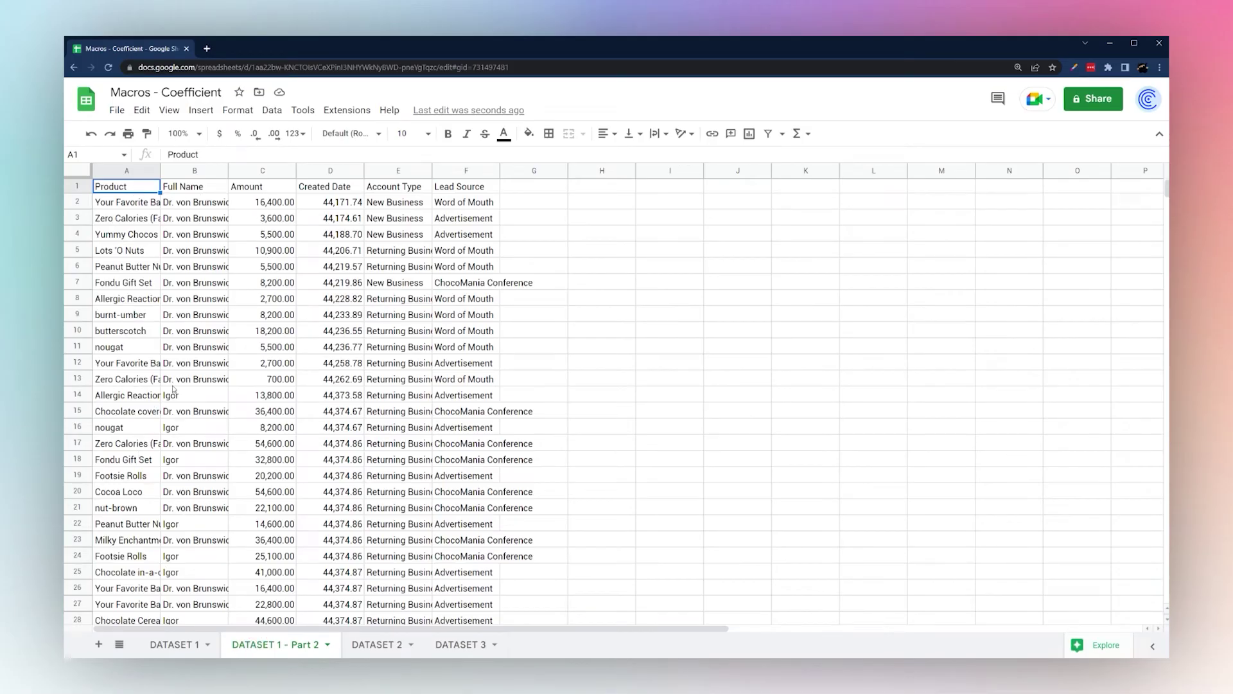
{"action": "left_click", "coordinate": [347, 109]}
{"action": "mouse_move", "coordinate": [449, 155]}
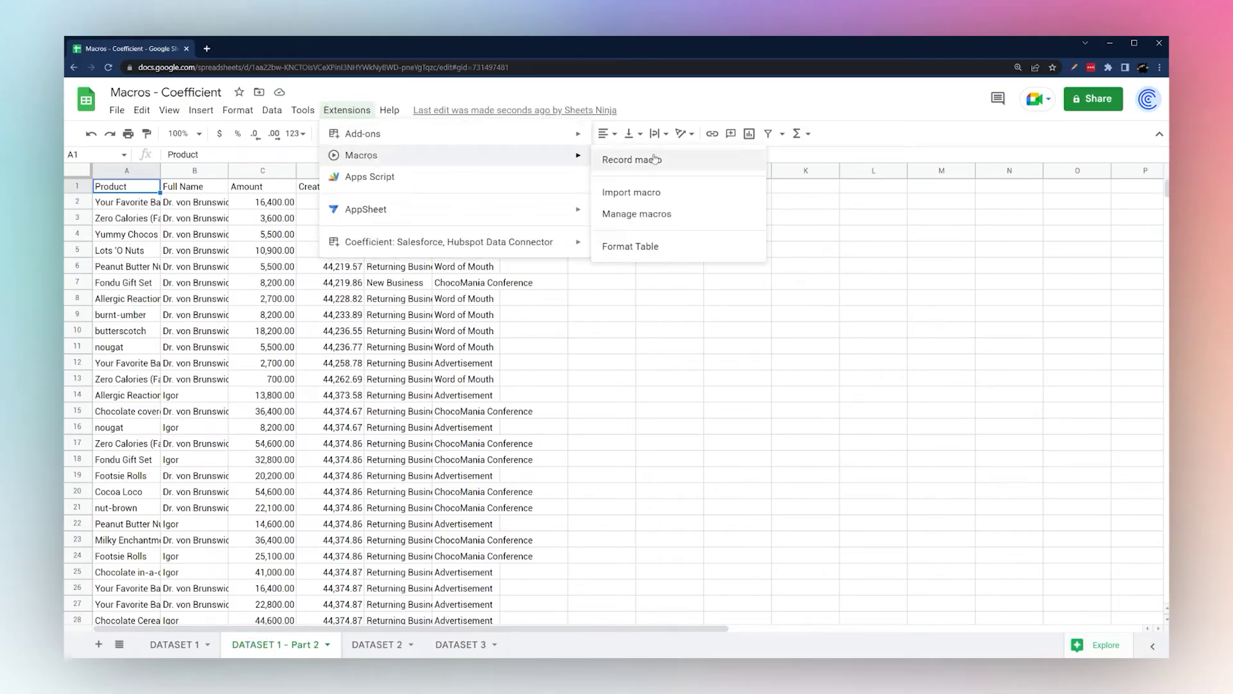
{"action": "left_click", "coordinate": [646, 246]}
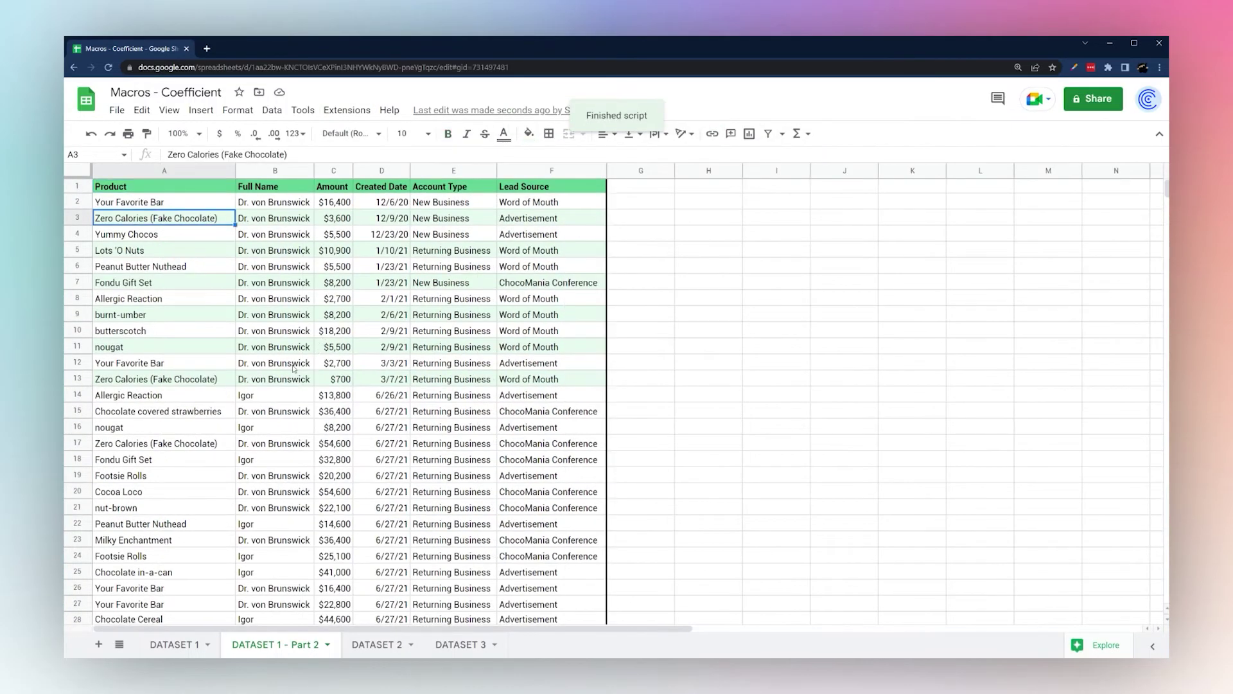
Check the formatted rows, undo the macro's formatting on DATASET 1 - Part 2 and return to DATASET 1
{"action": "scroll", "coordinate": [205, 283], "scroll_direction": "down", "scroll_amount": 4}
{"action": "scroll", "coordinate": [207, 379], "scroll_direction": "up", "scroll_amount": 4}
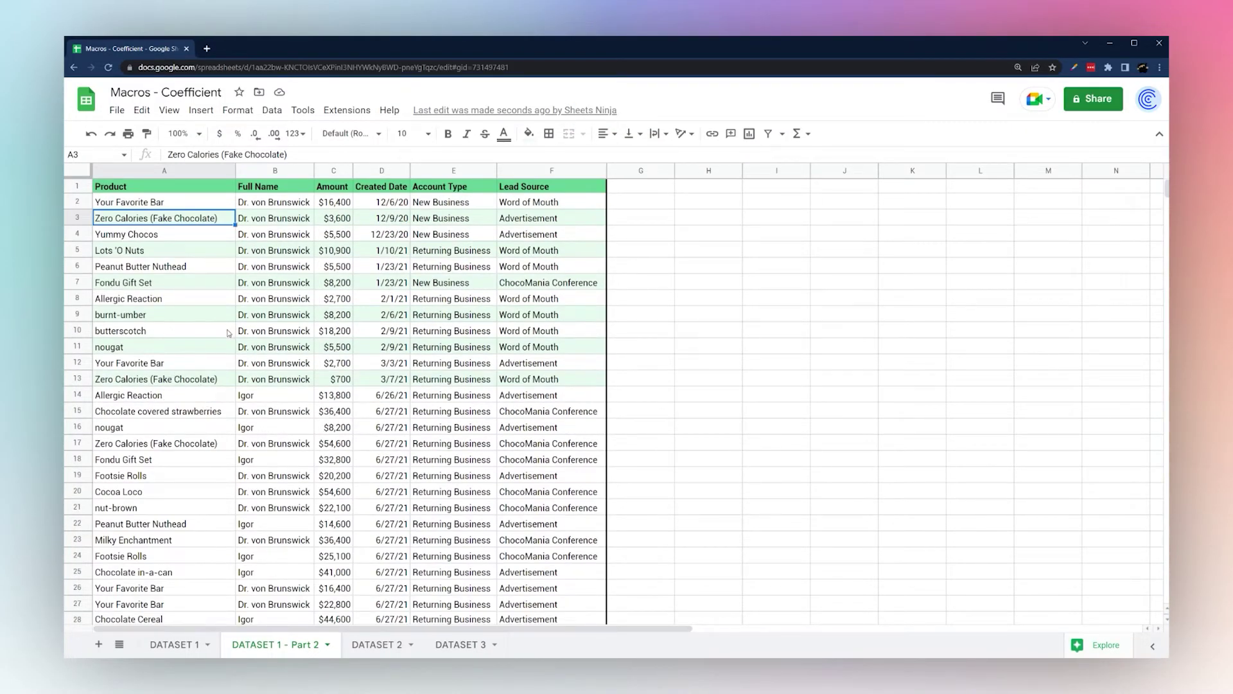
{"action": "scroll", "coordinate": [227, 332], "scroll_direction": "down", "scroll_amount": 2}
{"action": "scroll", "coordinate": [226, 342], "scroll_direction": "up", "scroll_amount": 2}
{"action": "key", "text": "ctrl+alt+shift+2"}
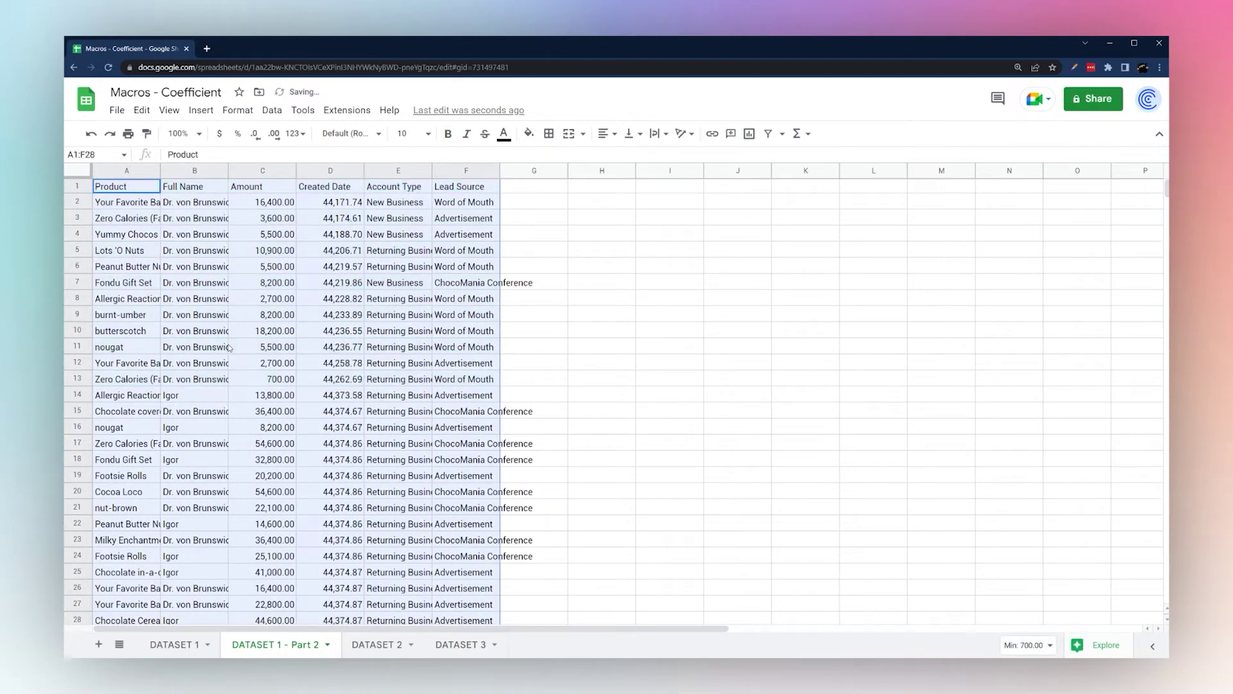
{"action": "left_click", "coordinate": [185, 641]}
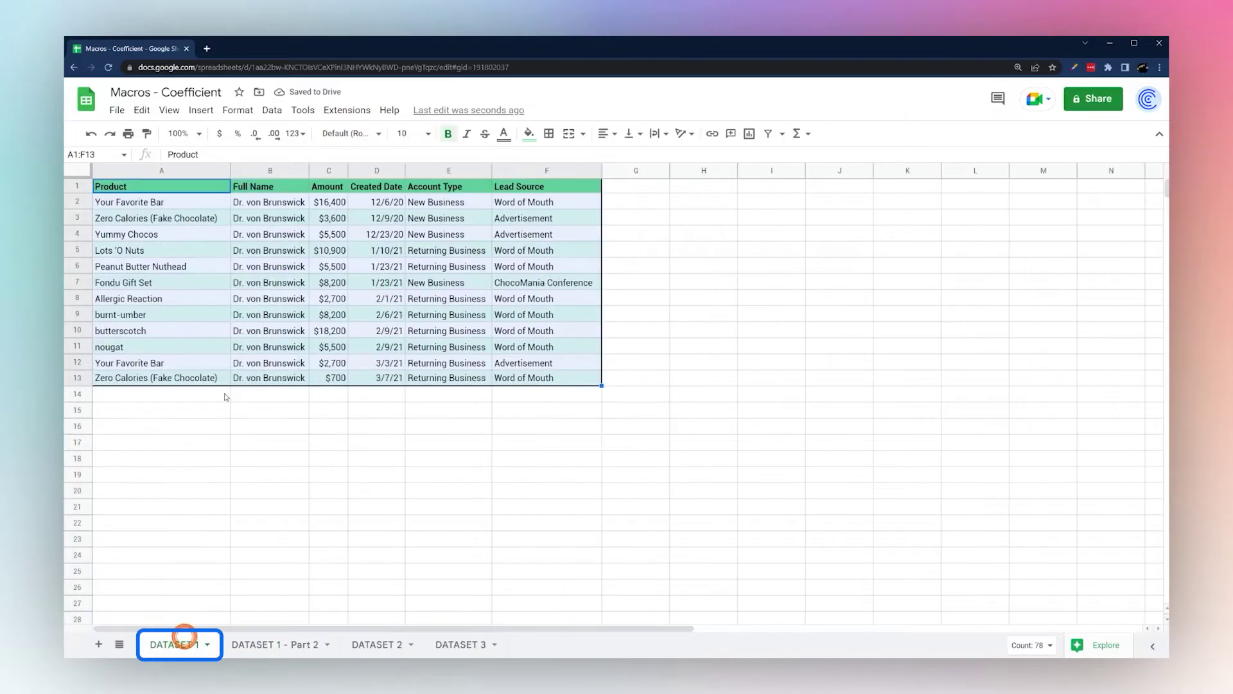
Undo the macro's formatting on DATASET 1 and remove the saved Format Table macro from the spreadsheet
{"action": "key", "text": "ctrl+alt+shift+2"}
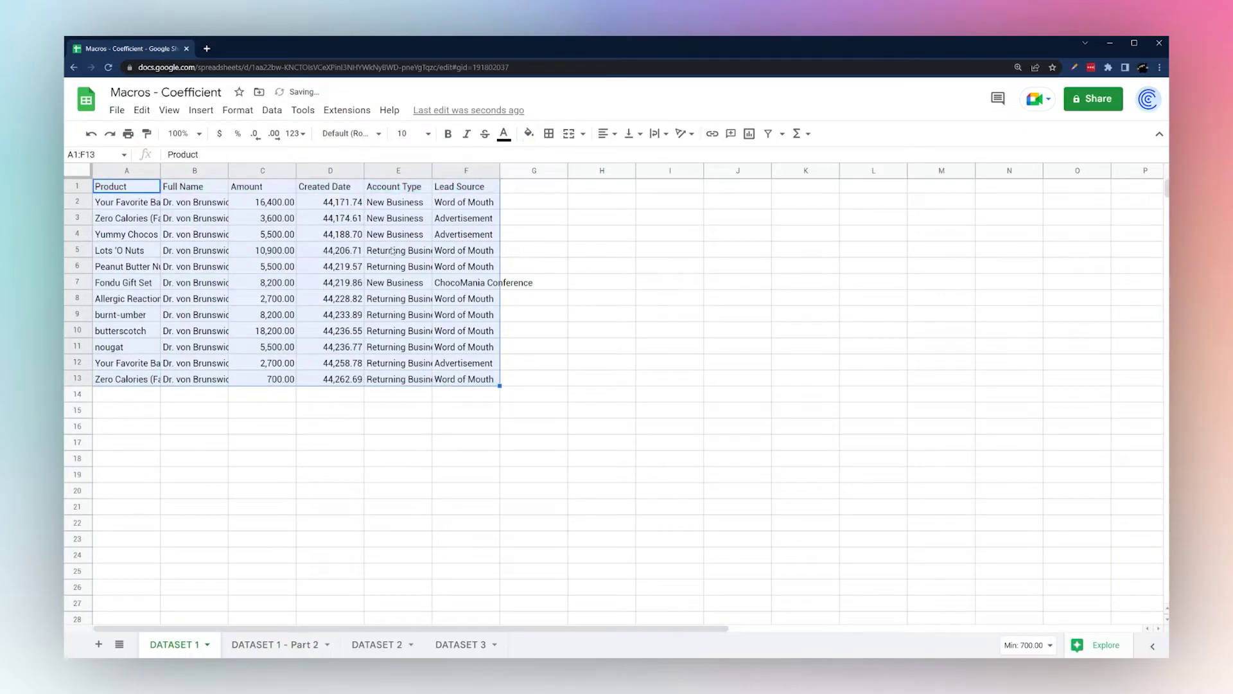
{"action": "left_click", "coordinate": [389, 110]}
{"action": "mouse_move", "coordinate": [347, 110]}
{"action": "mouse_move", "coordinate": [361, 155]}
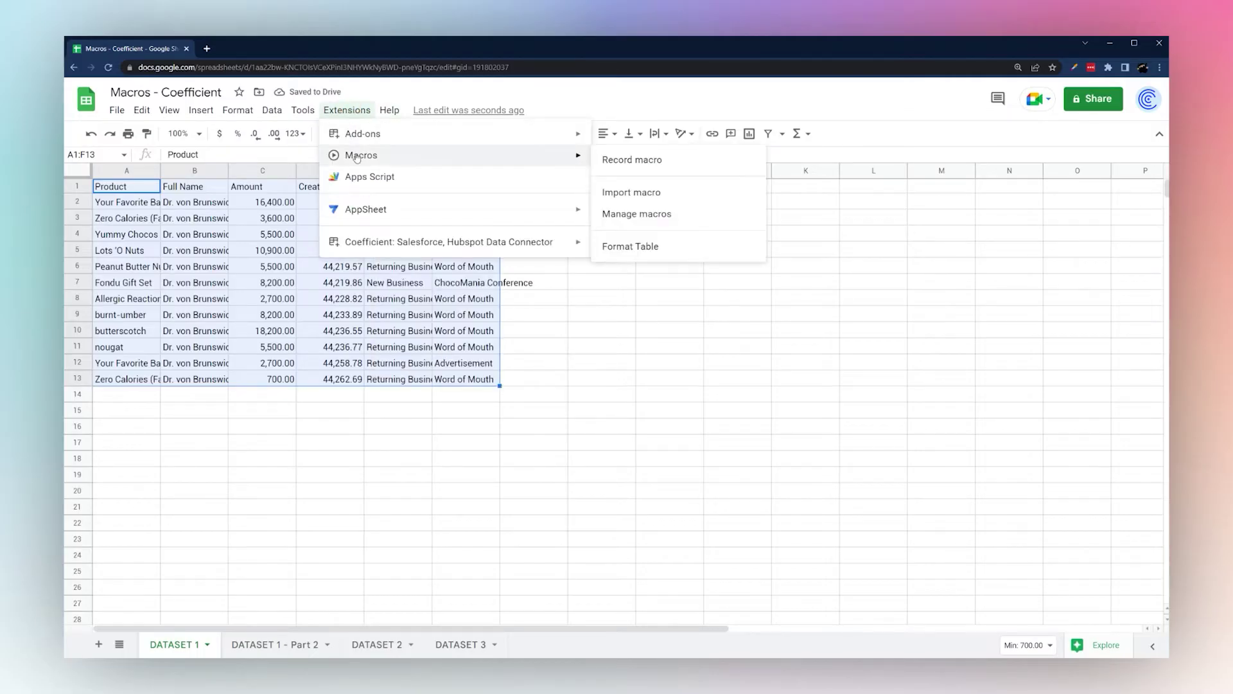
{"action": "left_click", "coordinate": [689, 213]}
{"action": "left_click", "coordinate": [730, 321]}
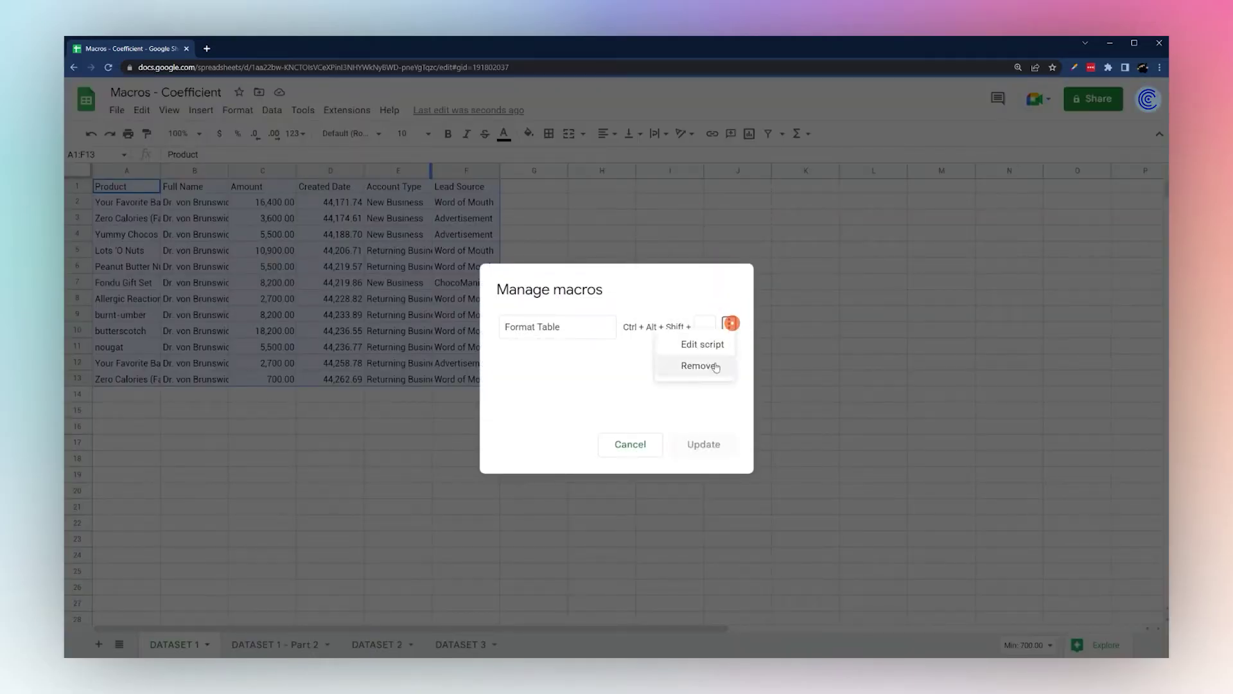
{"action": "left_click", "coordinate": [697, 365]}
{"action": "left_click", "coordinate": [601, 443]}
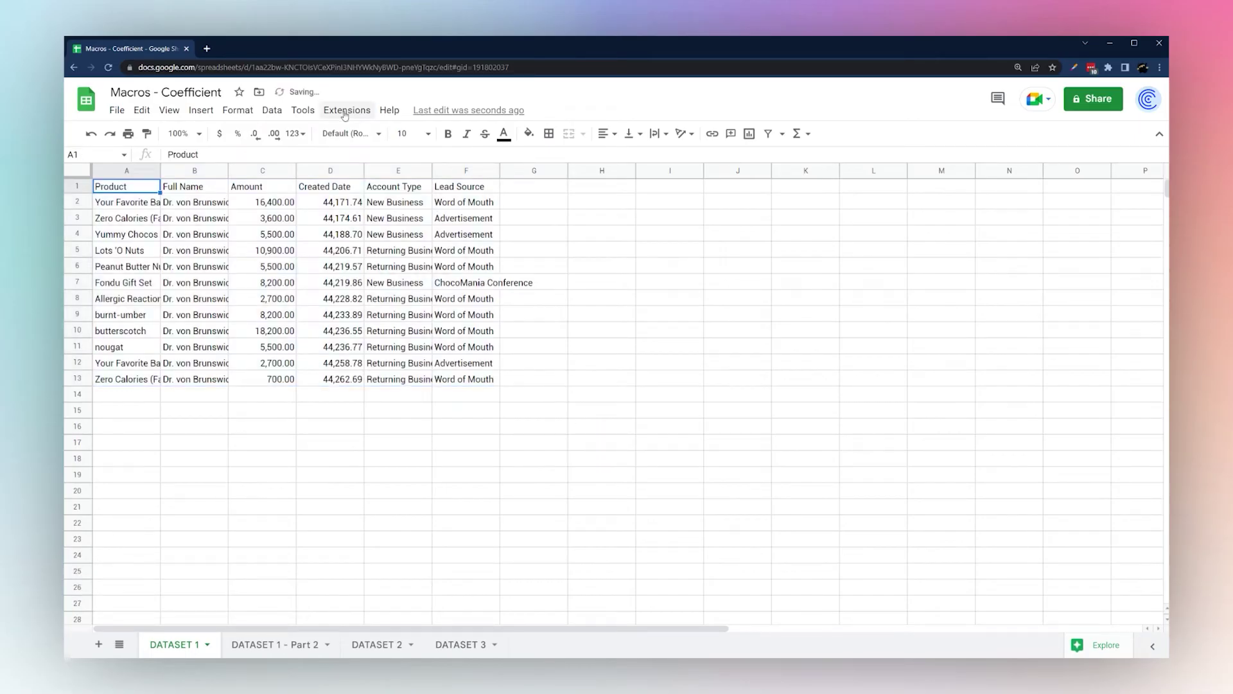
Start recording a new macro on DATASET 1 with relative references
{"action": "left_click", "coordinate": [345, 111]}
{"action": "mouse_move", "coordinate": [360, 155]}
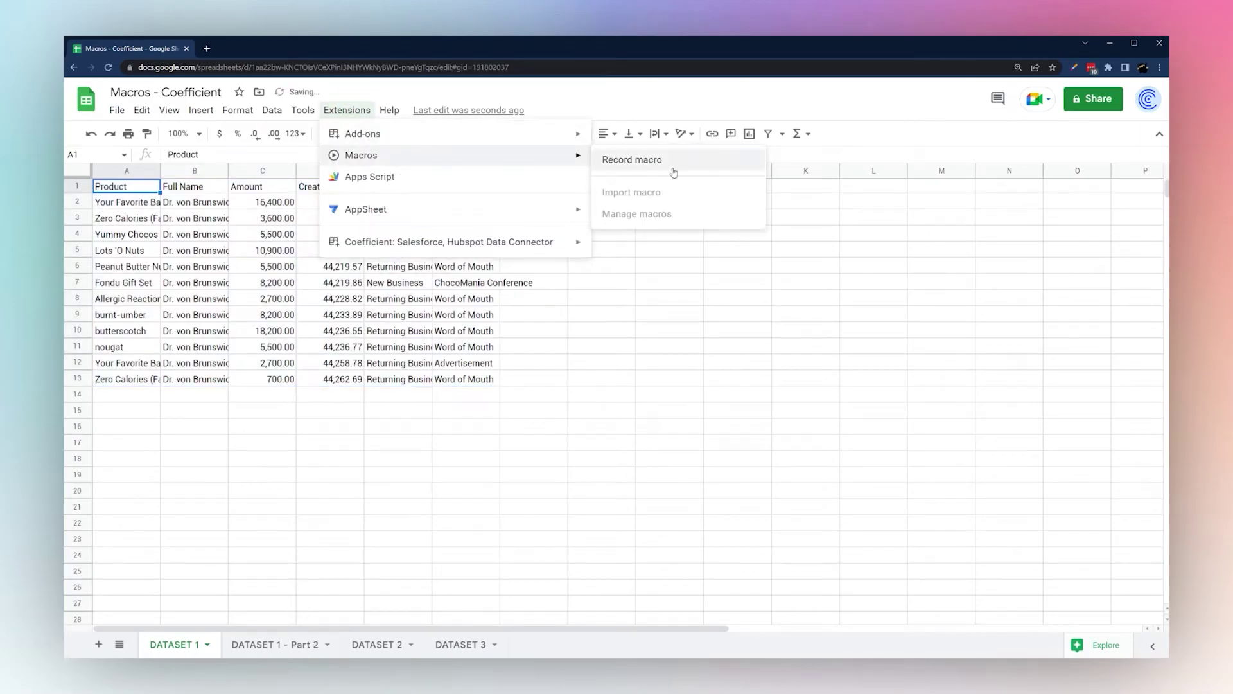
{"action": "left_click", "coordinate": [652, 161]}
{"action": "left_click", "coordinate": [634, 581]}
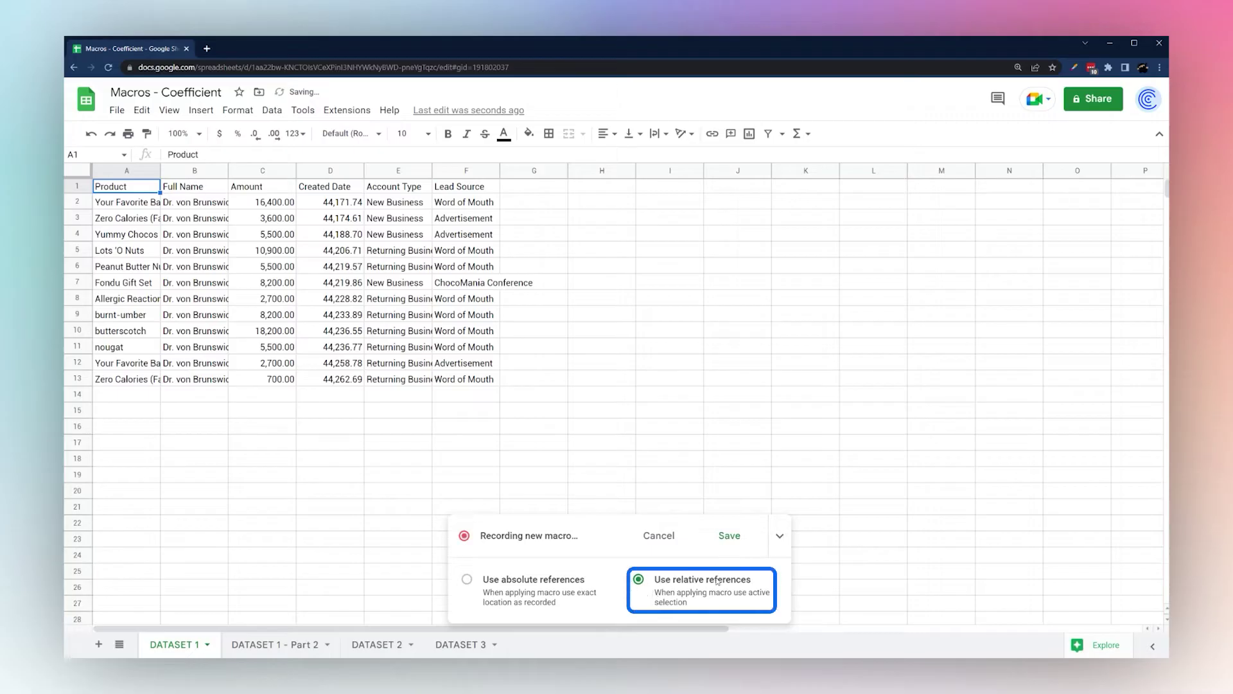
Select the whole dataset A1:F13 from cell A1 and apply the default green alternating colors with a header
{"action": "left_click", "coordinate": [122, 187]}
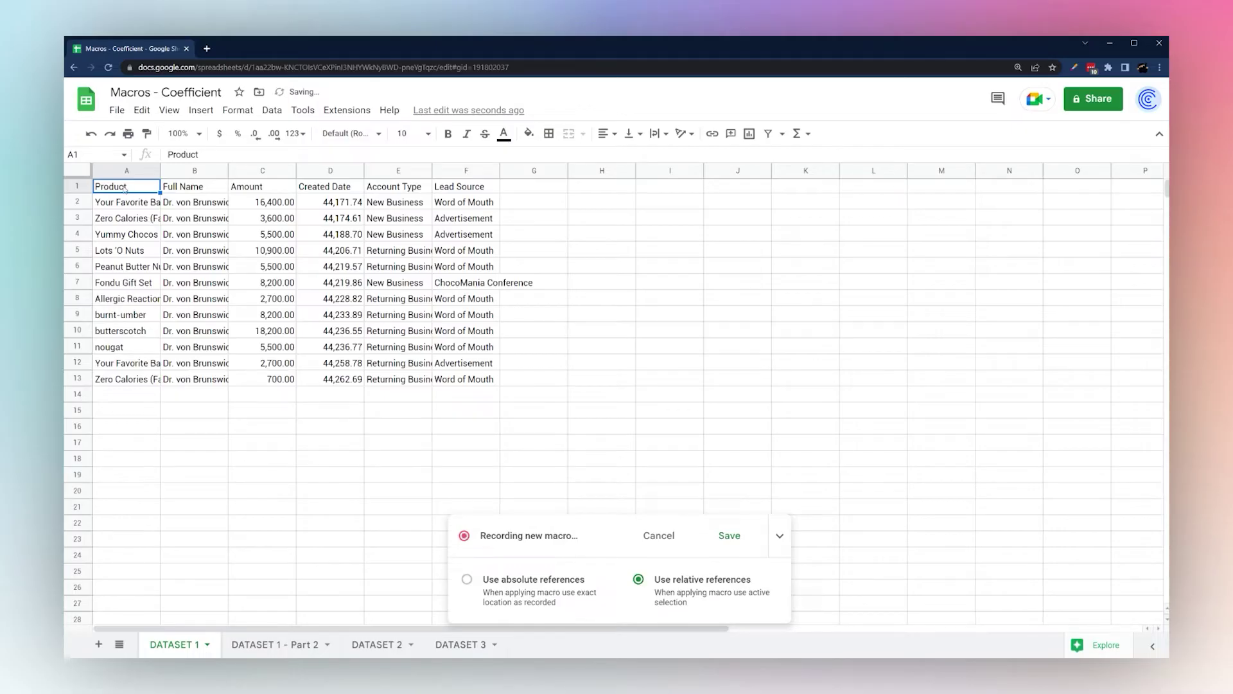
{"action": "key", "text": "ctrl+a"}
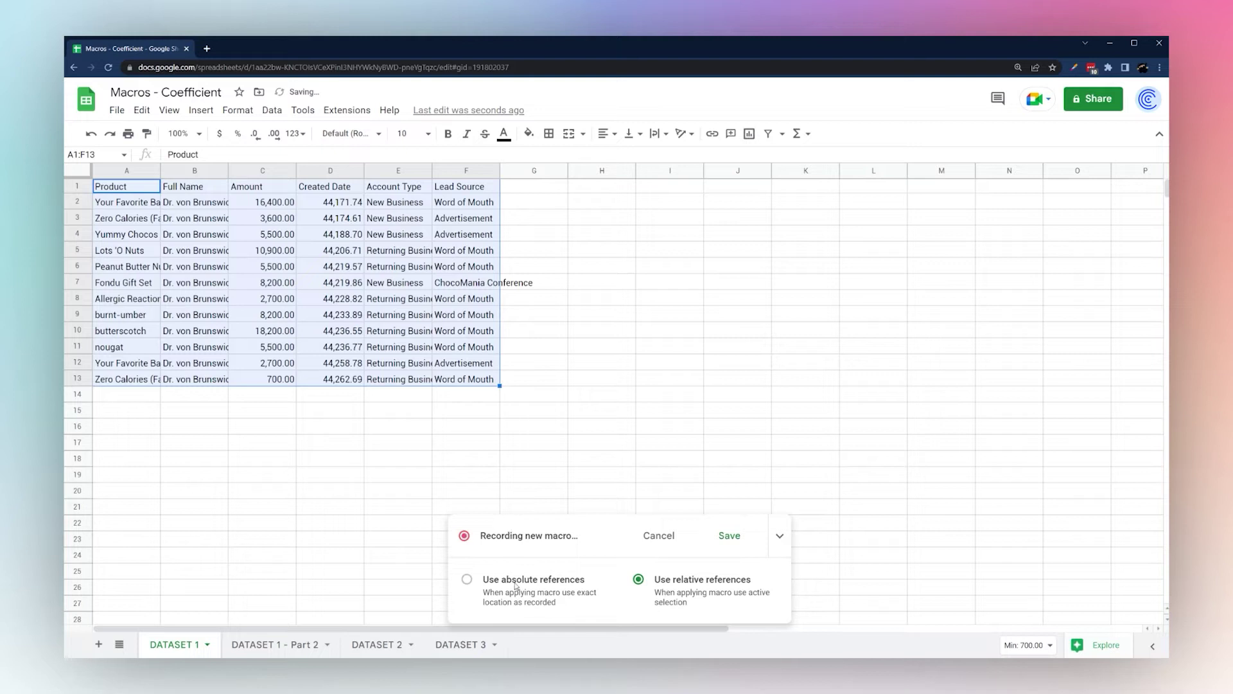
{"action": "left_click", "coordinate": [106, 191]}
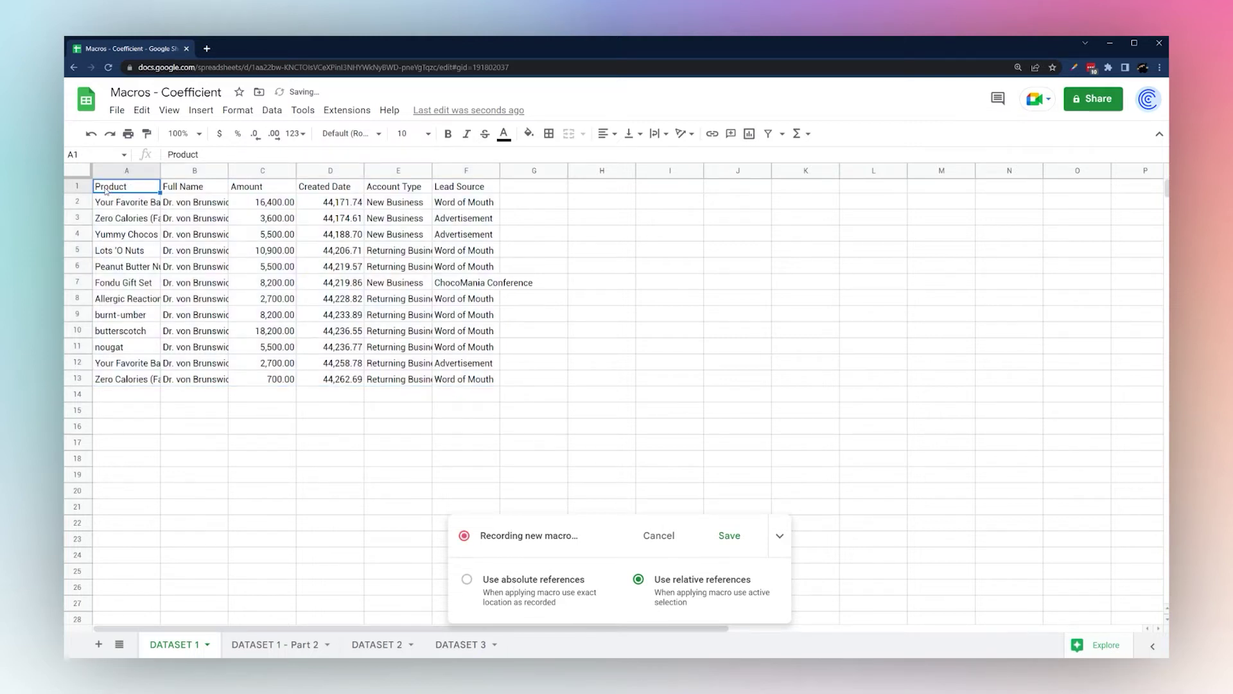
{"action": "key", "text": "ctrl+a"}
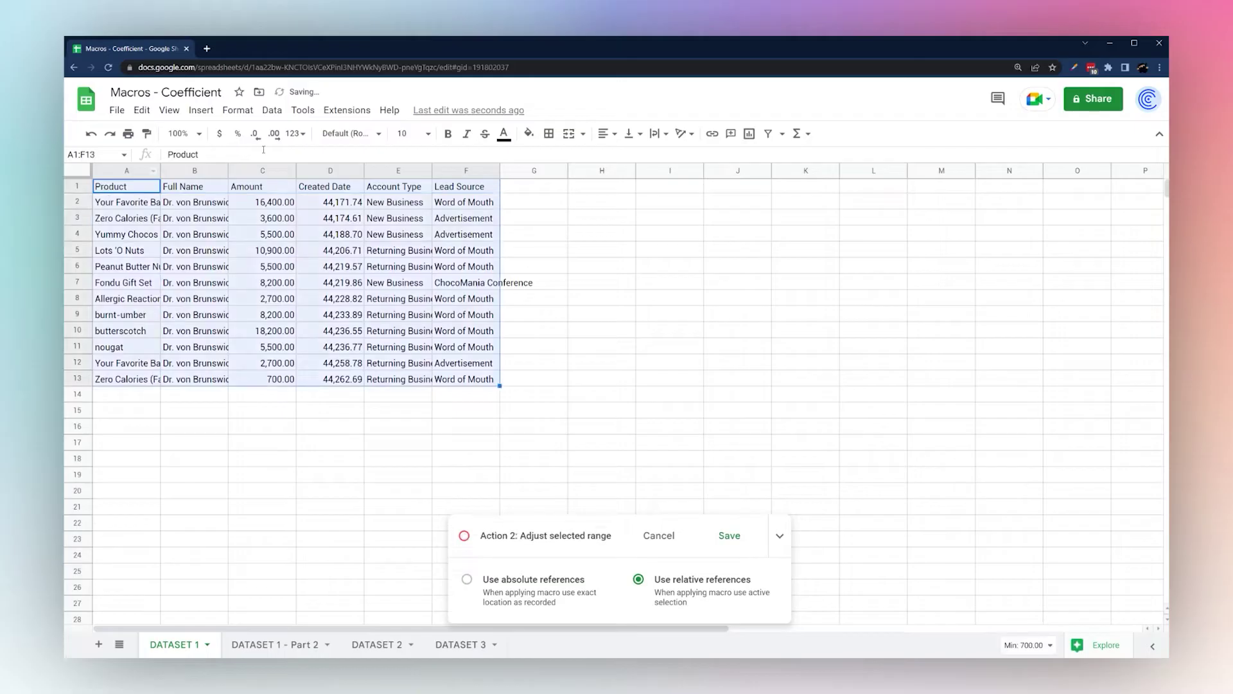
{"action": "left_click", "coordinate": [238, 110]}
{"action": "left_click", "coordinate": [256, 358]}
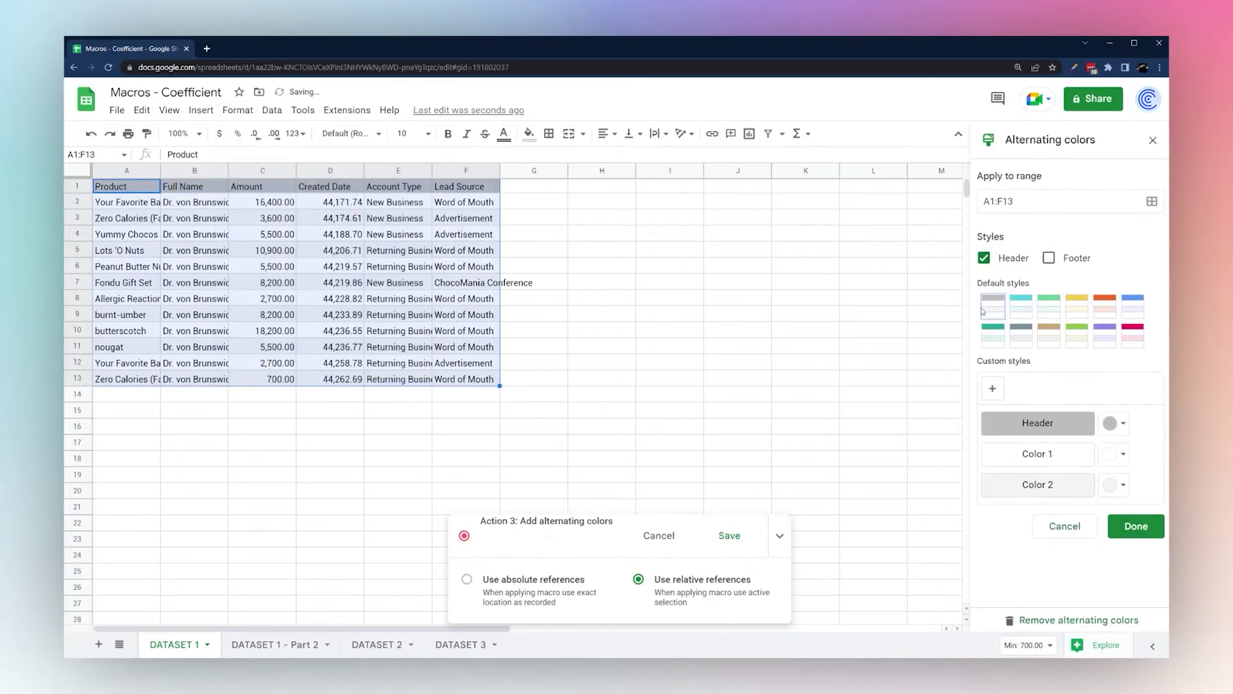
{"action": "left_click", "coordinate": [1048, 303]}
{"action": "left_click", "coordinate": [1135, 525]}
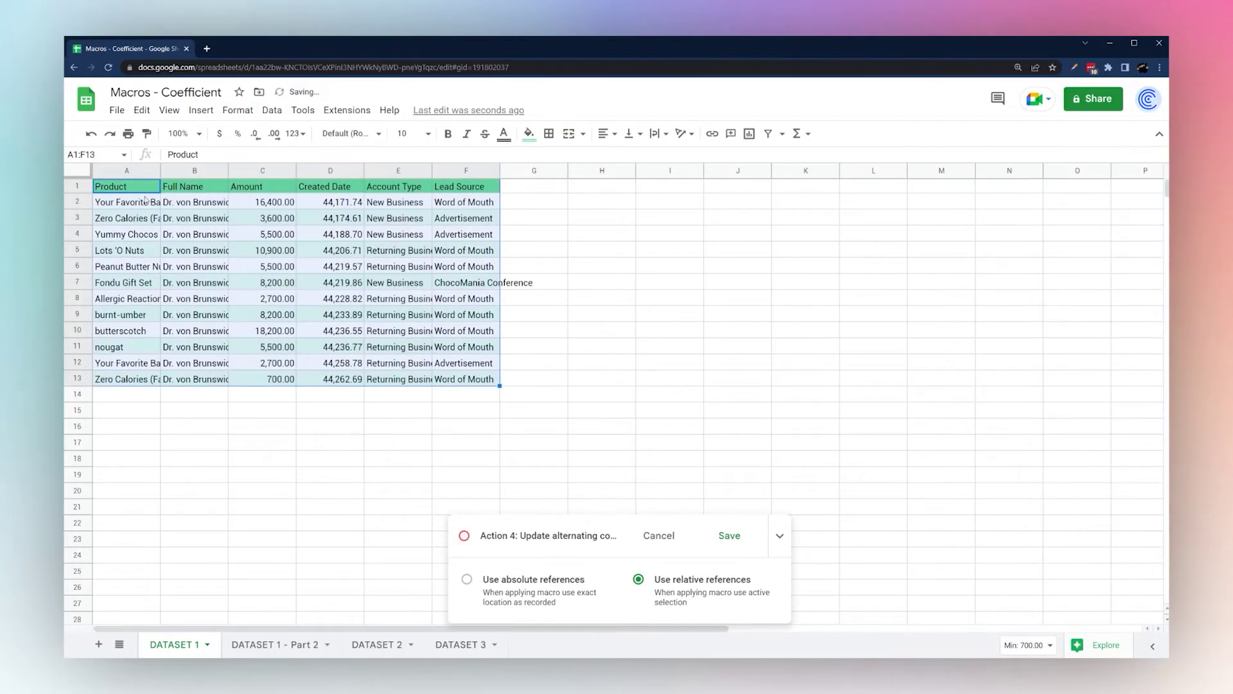
Make the header row A1:F1 bold and center its text
{"action": "left_click_drag", "start_coordinate": [138, 186], "coordinate": [494, 189]}
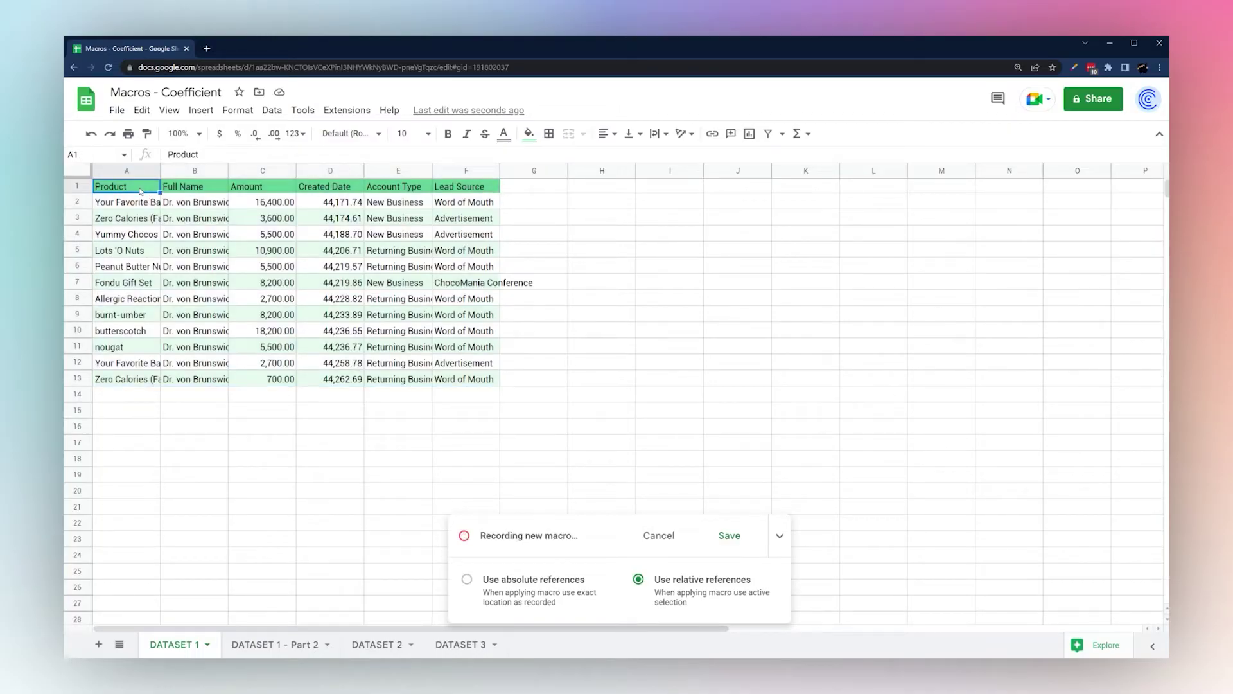
{"action": "left_click", "coordinate": [446, 134]}
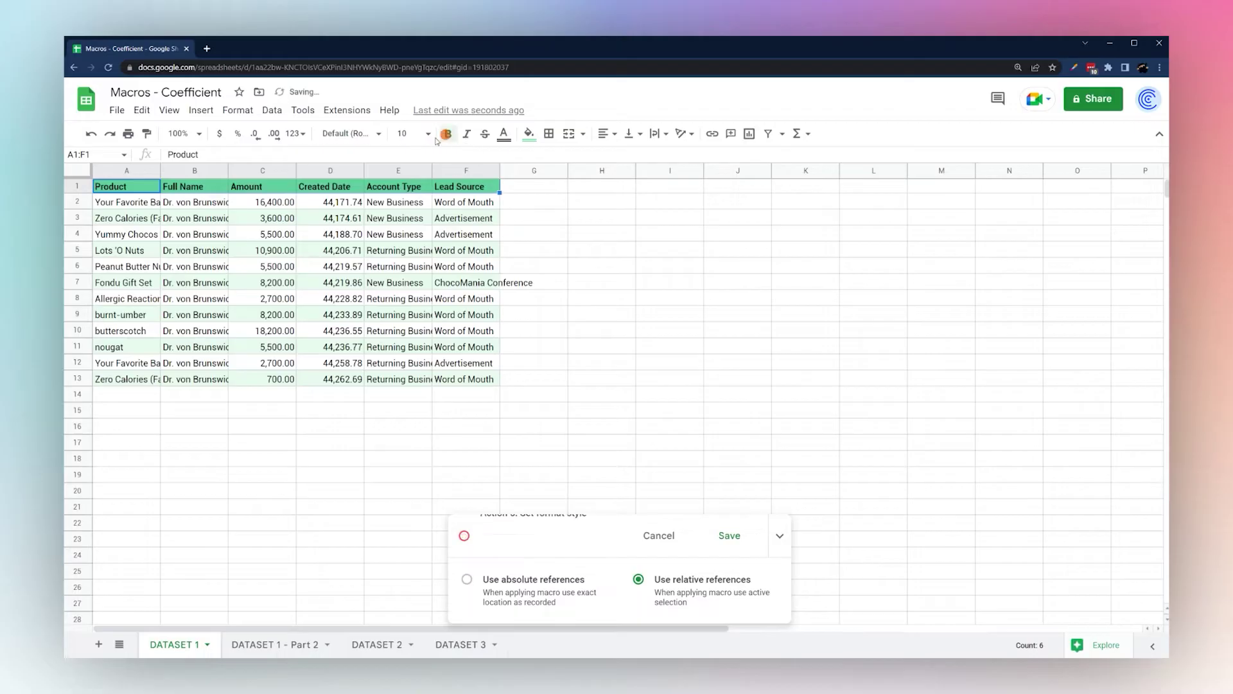
{"action": "left_click", "coordinate": [604, 133]}
{"action": "left_click", "coordinate": [616, 152]}
Format the Amount values in C2:C13 as dollar currency without decimal places
{"action": "left_click", "coordinate": [266, 206]}
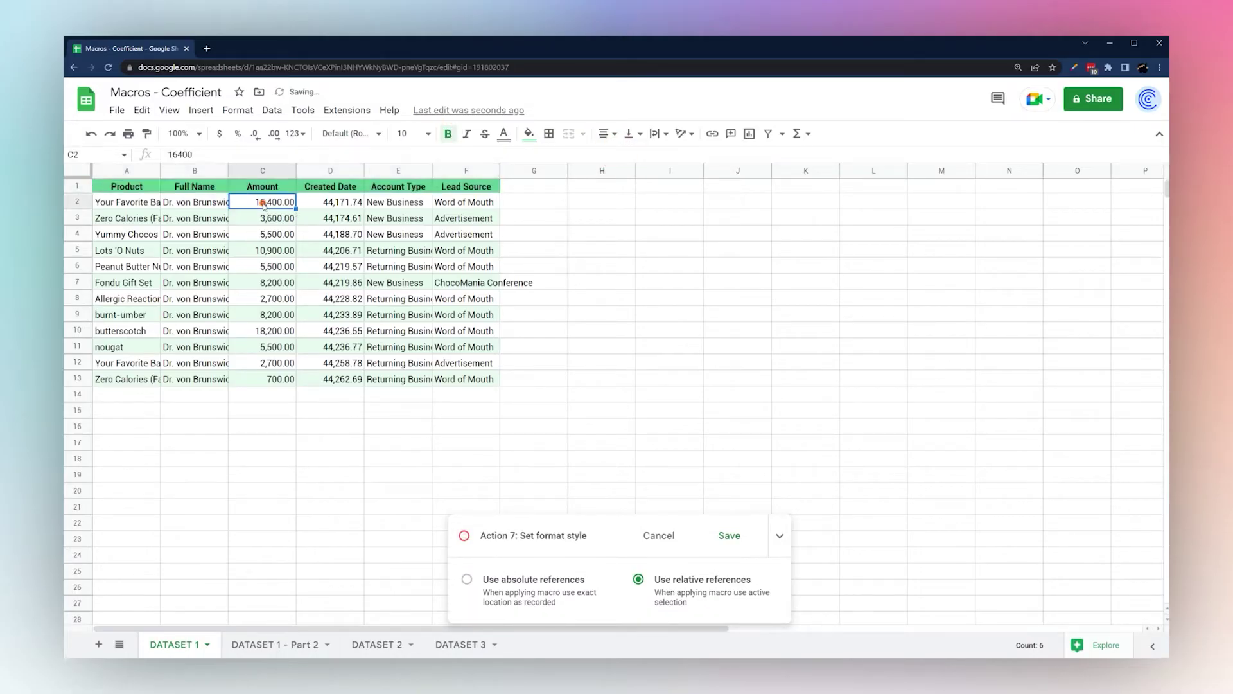
{"action": "key", "text": "ctrl+shift+Down"}
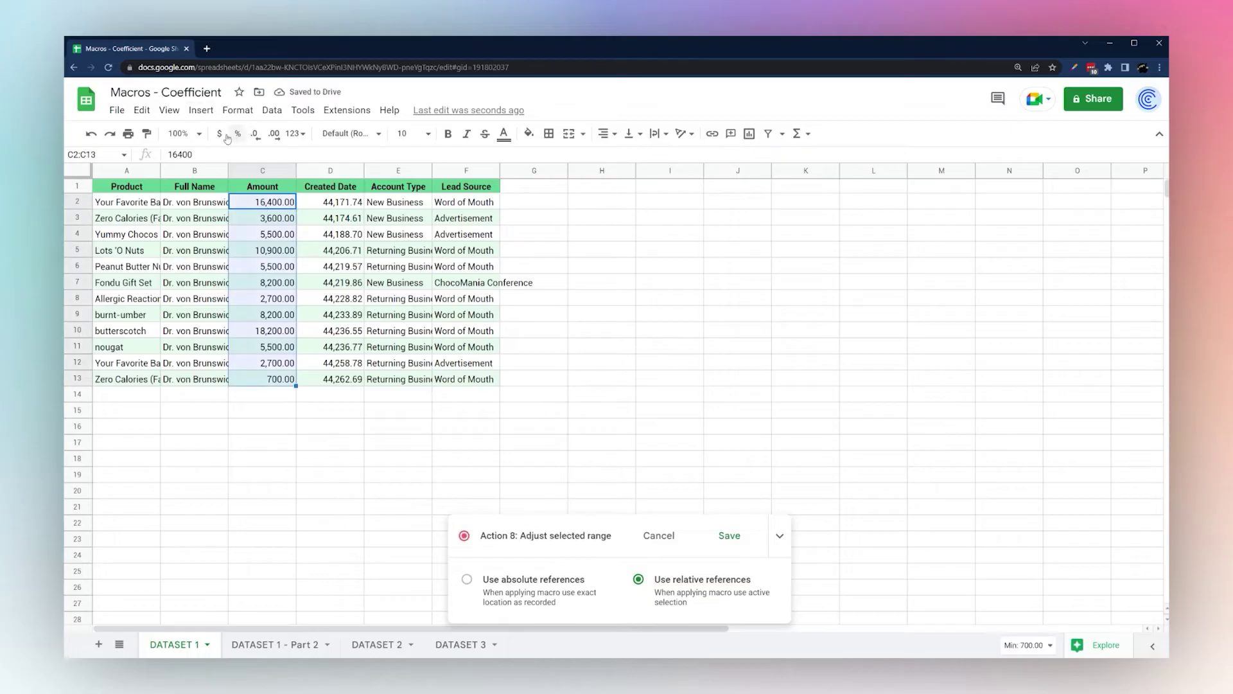
{"action": "left_click", "coordinate": [219, 134]}
{"action": "left_click", "coordinate": [255, 133]}
{"action": "left_click", "coordinate": [255, 134]}
Format the Created Date values in D2:D13 in the 9/26/08 date style and fit all columns to their contents
{"action": "left_click", "coordinate": [344, 203]}
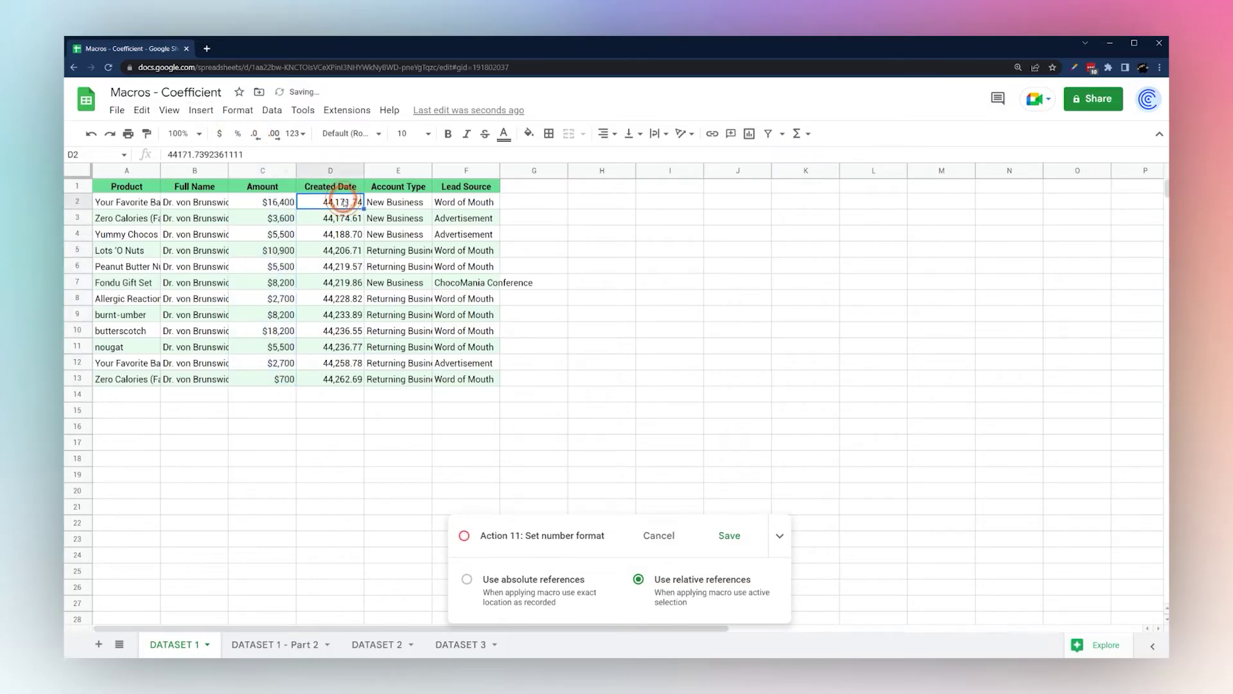
{"action": "key", "text": "ctrl+shift+Down"}
{"action": "left_click", "coordinate": [295, 135]}
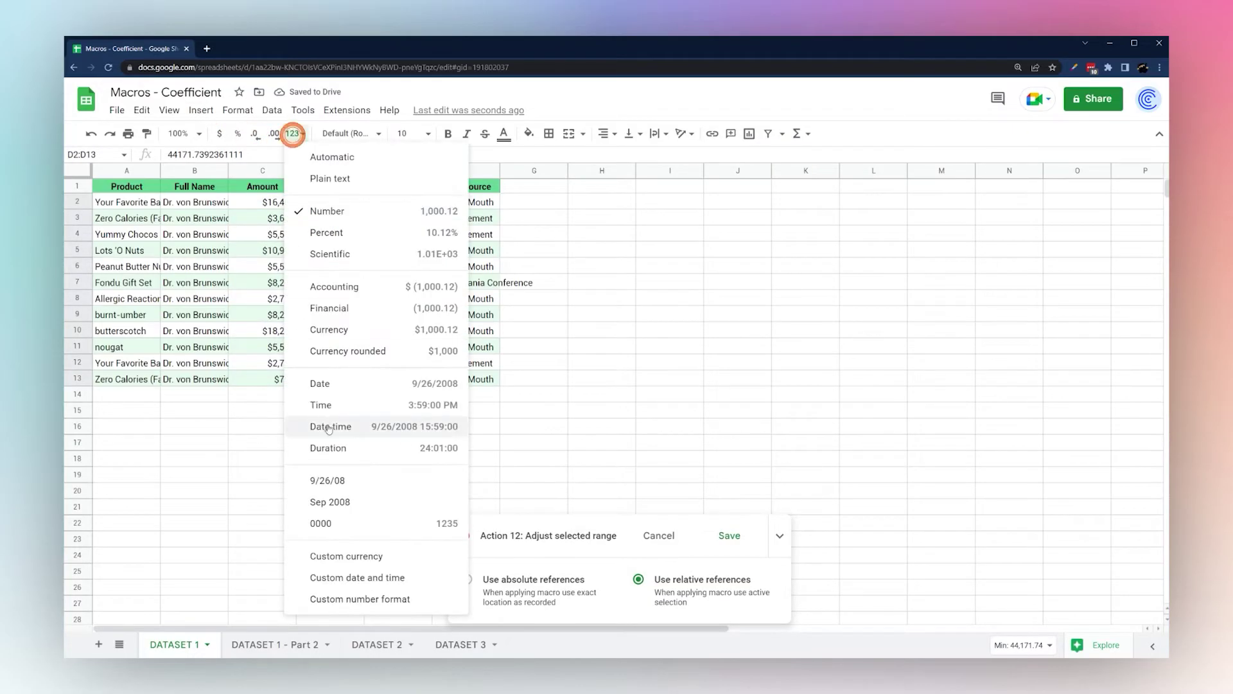
{"action": "left_click", "coordinate": [343, 478]}
{"action": "left_click", "coordinate": [81, 170]}
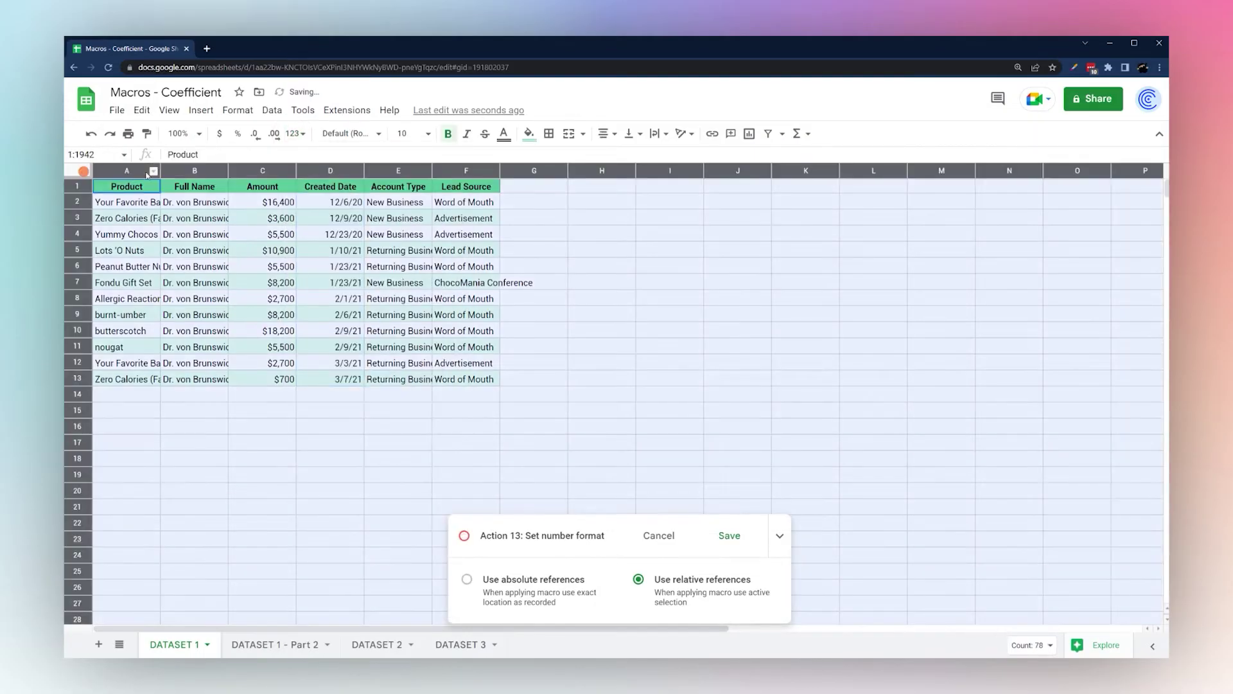
{"action": "double_click", "coordinate": [159, 171]}
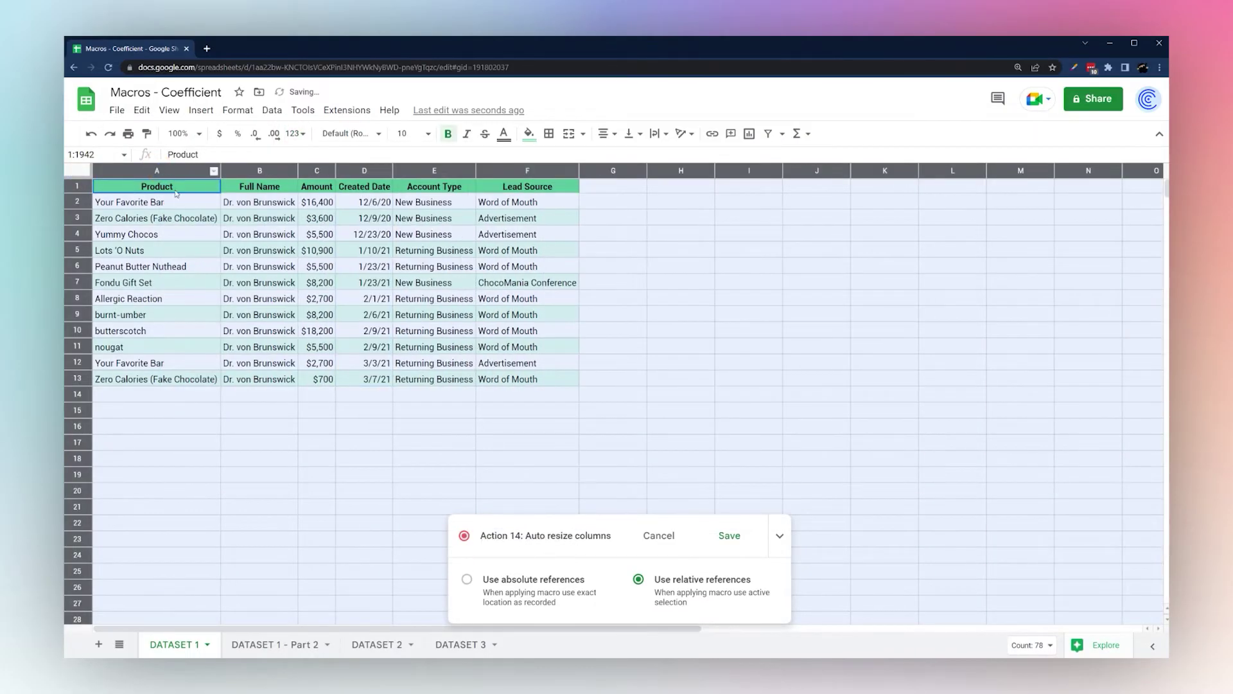
Select the table A1:F13 from cell A1 and add an outer border around it
{"action": "left_click", "coordinate": [162, 191]}
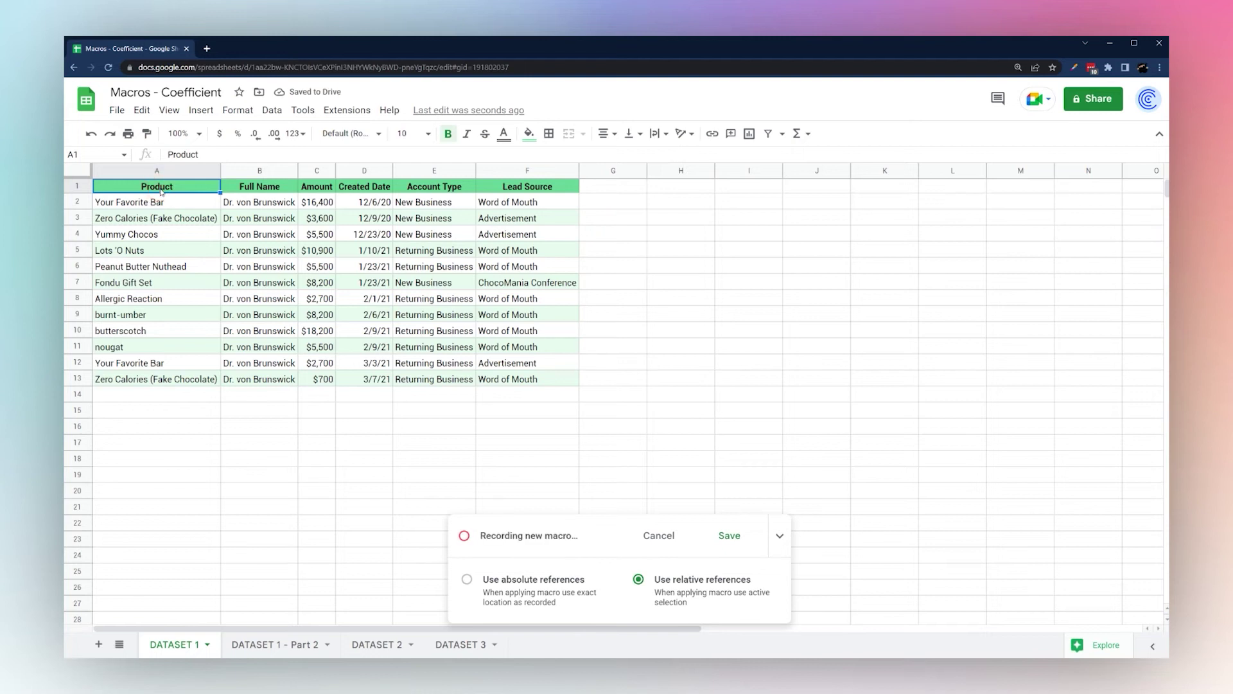
{"action": "key", "text": "ctrl+shift+Right"}
{"action": "key", "text": "ctrl+shift+Down"}
{"action": "left_click", "coordinate": [548, 133]}
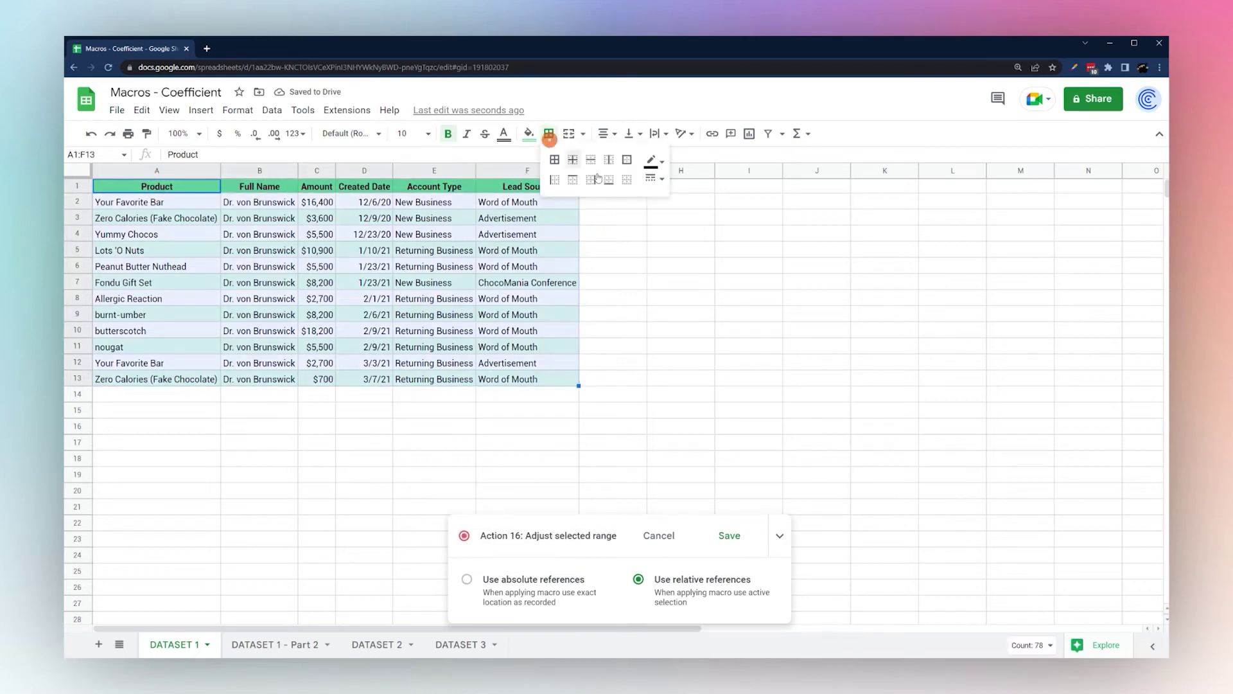
{"action": "left_click", "coordinate": [655, 179]}
{"action": "left_click", "coordinate": [655, 179]}
{"action": "left_click", "coordinate": [627, 160]}
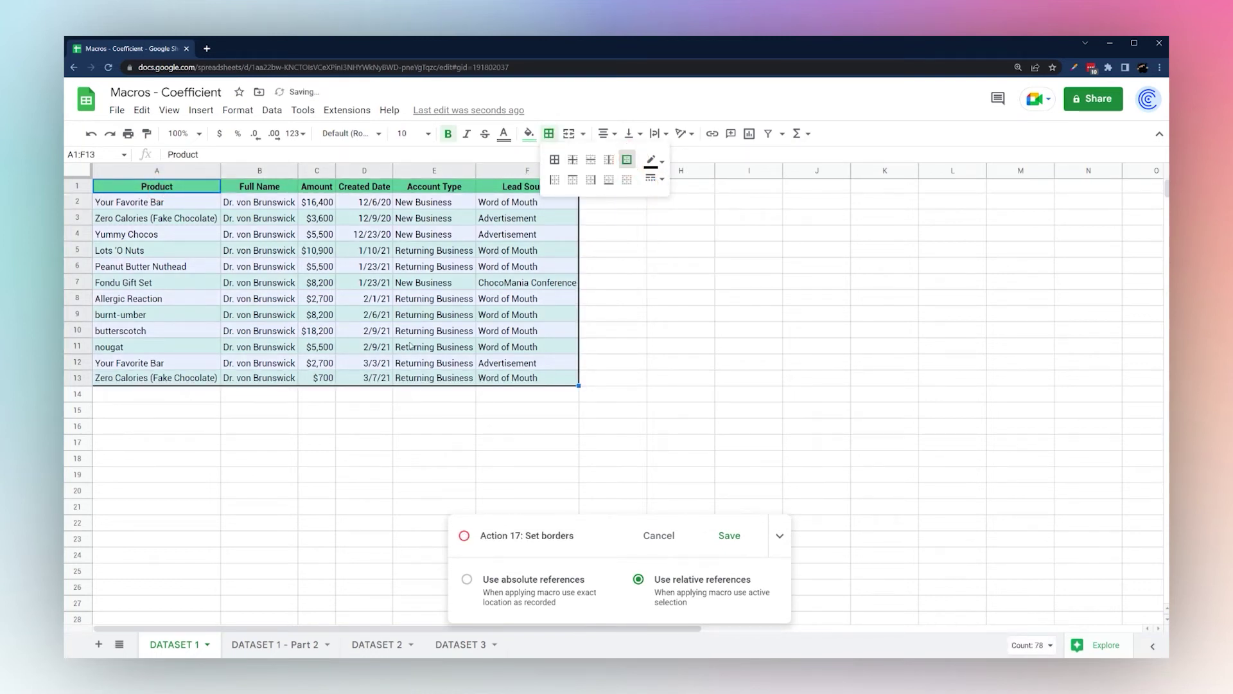
Stop recording and save the relative-reference macro under the name Format Table
{"action": "left_click", "coordinate": [729, 535]}
{"action": "type", "text": "Forma"}
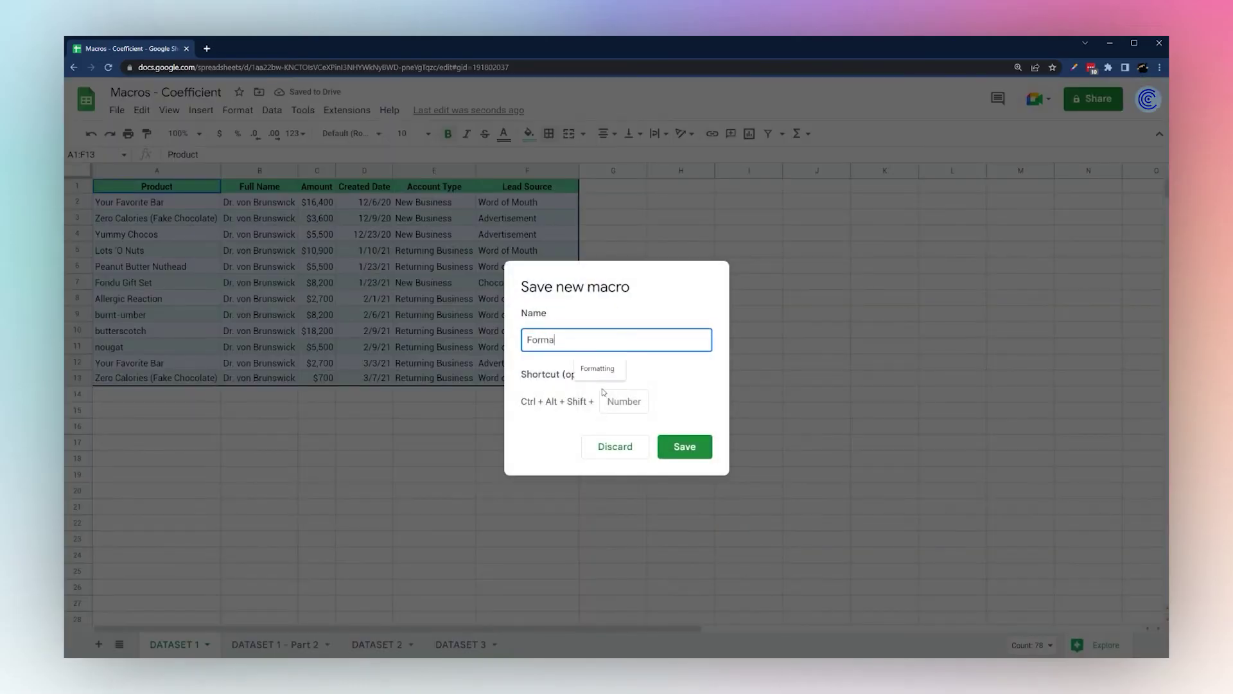
{"action": "type", "text": "t Table"}
{"action": "left_click", "coordinate": [684, 446]}
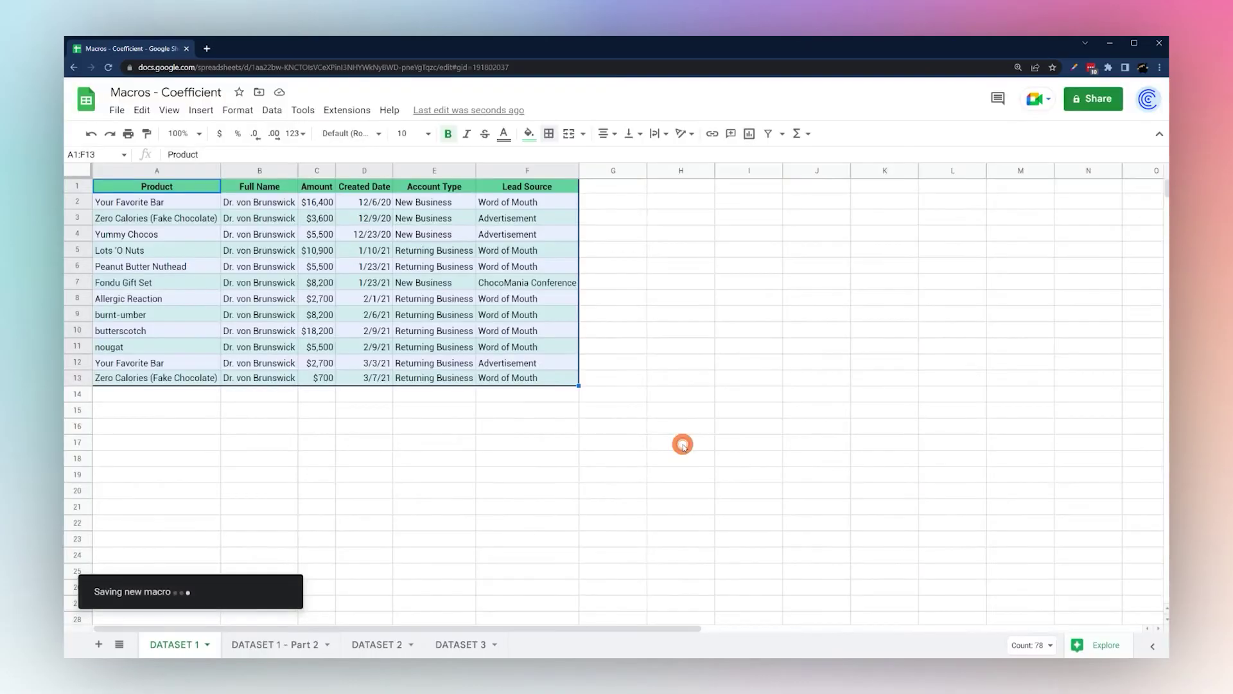
Run the Format Table macro on the DATASET 1 - Part 2 sheet, starting from cell A1
{"action": "left_click", "coordinate": [264, 644]}
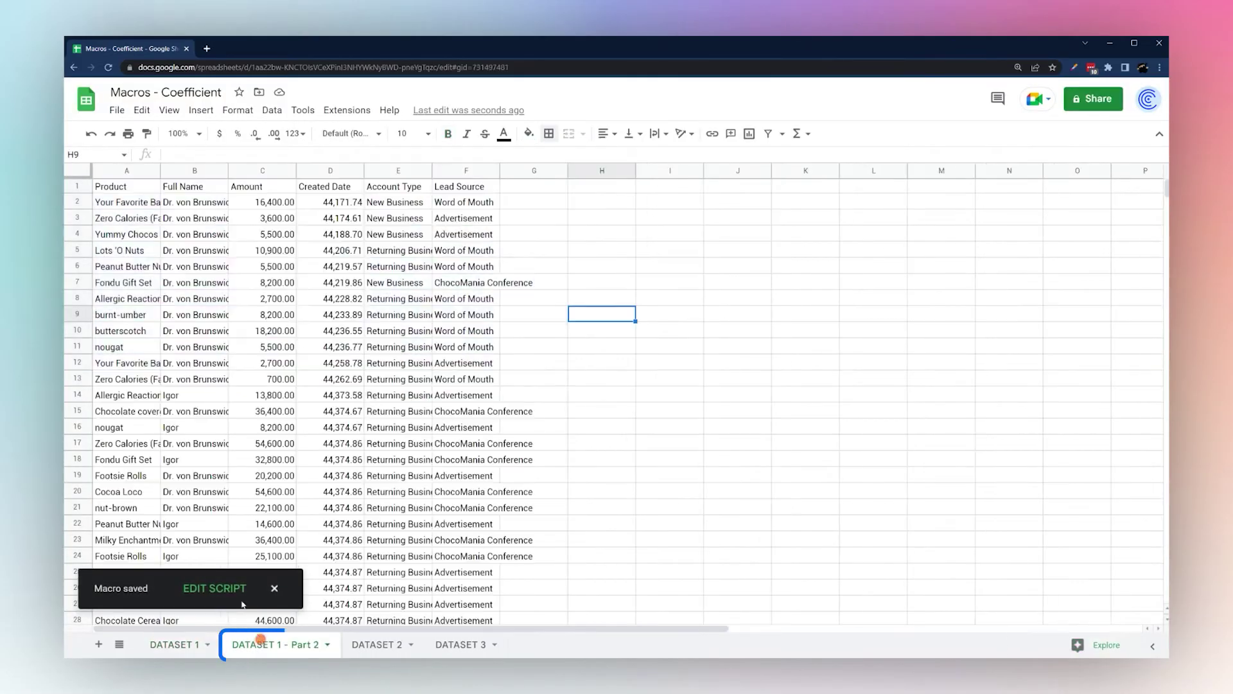
{"action": "left_click", "coordinate": [134, 190]}
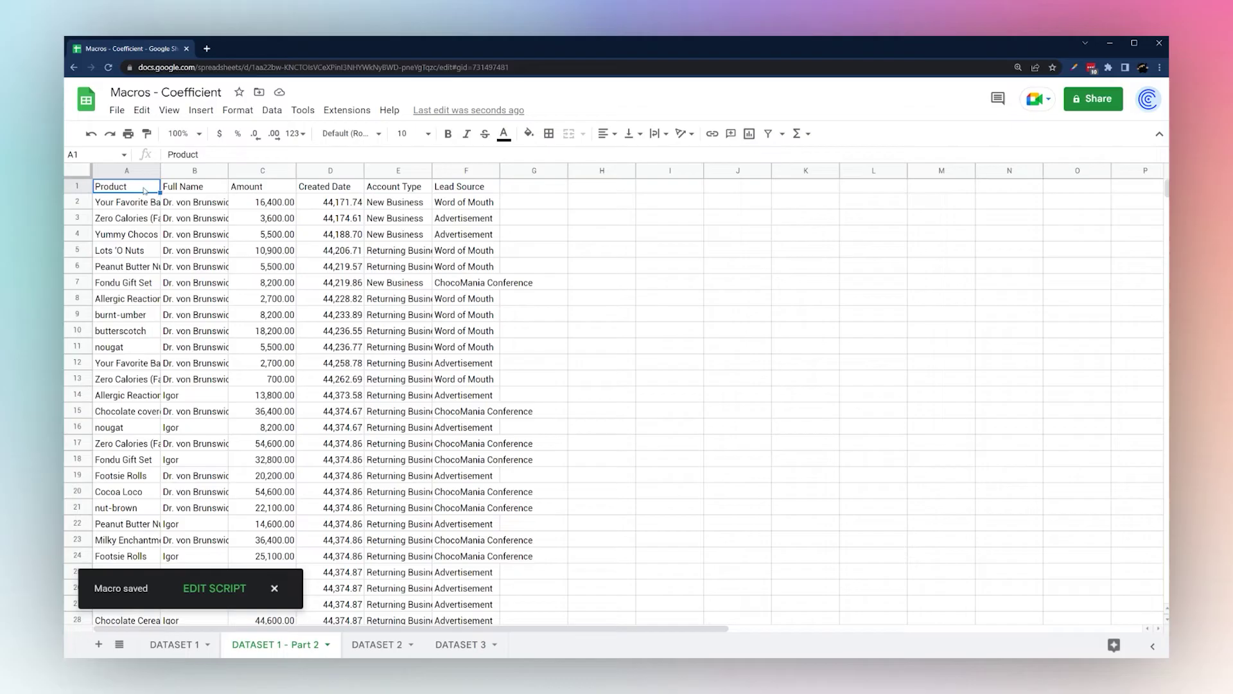
{"action": "left_click", "coordinate": [335, 116]}
{"action": "mouse_move", "coordinate": [357, 161]}
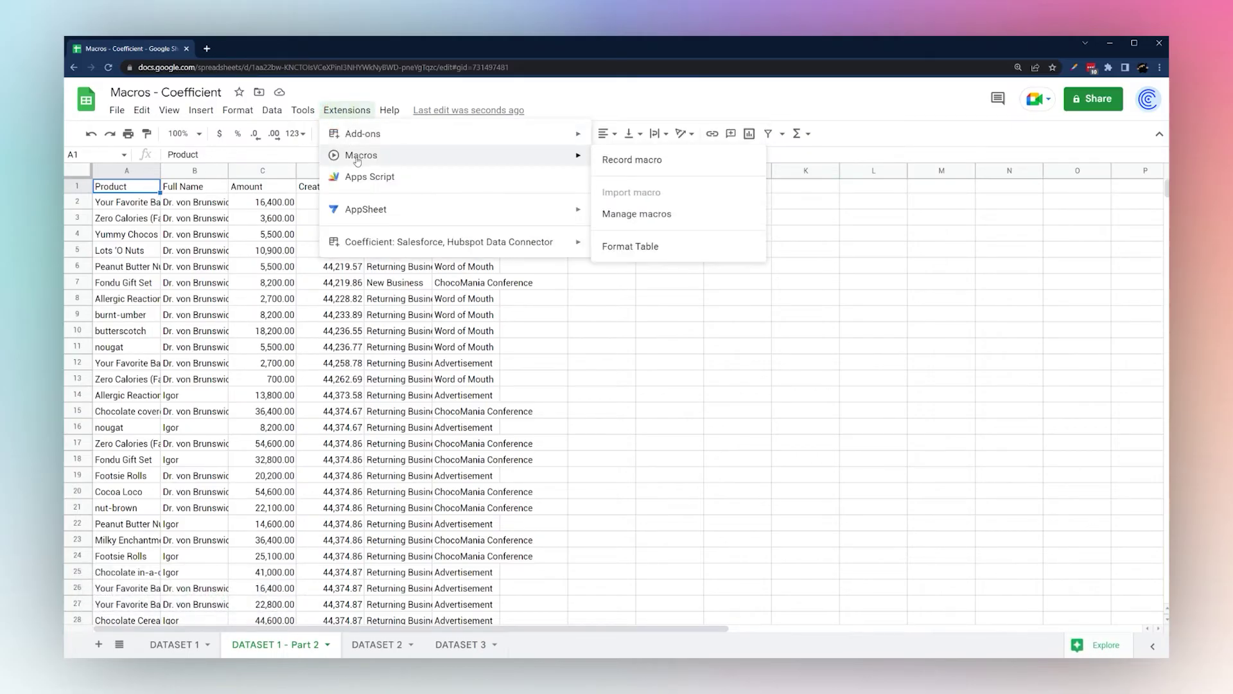
{"action": "left_click", "coordinate": [642, 246]}
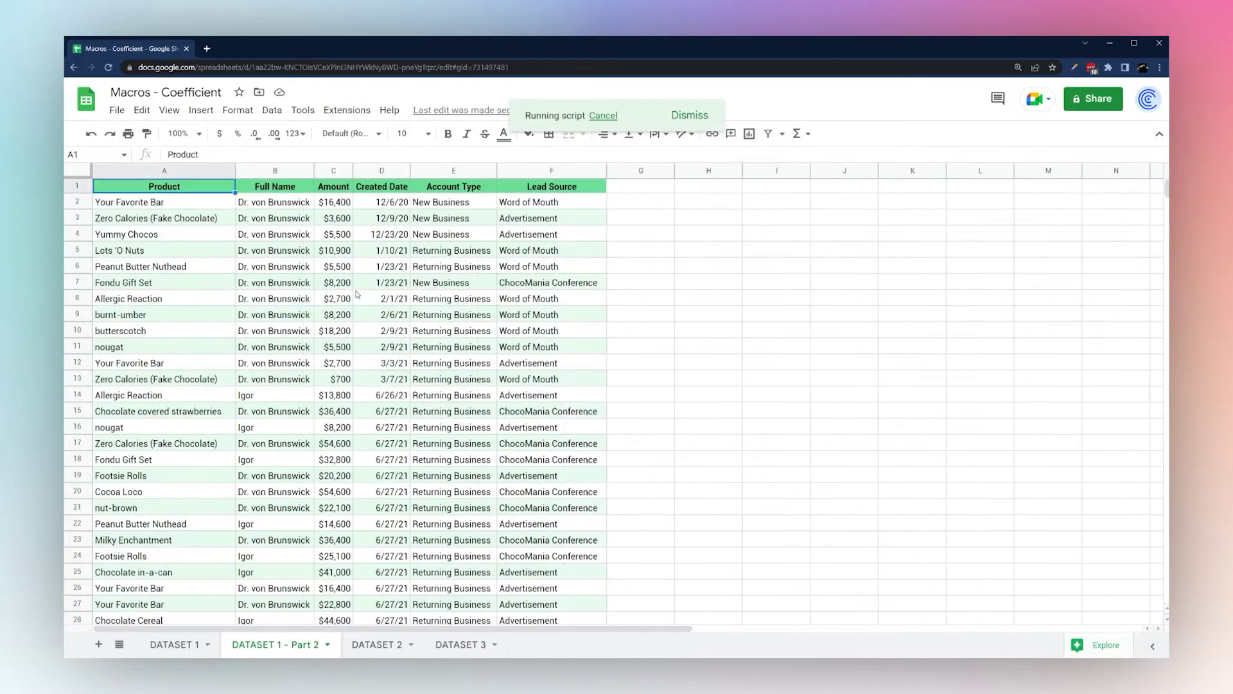
Check the formatting down to the last row of DATASET 1 - Part 2 and compare it with DATASET 1
{"action": "scroll", "coordinate": [357, 293], "scroll_direction": "down", "scroll_amount": 3}
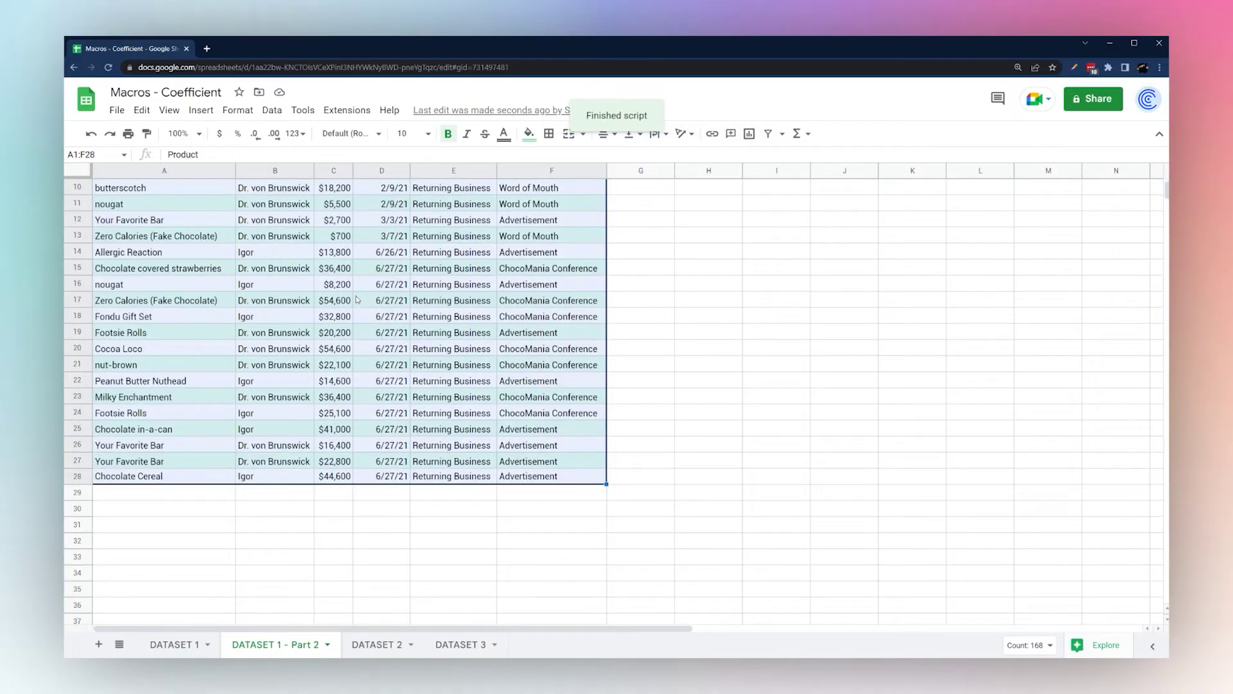
{"action": "scroll", "coordinate": [358, 300], "scroll_direction": "up", "scroll_amount": 3}
{"action": "scroll", "coordinate": [370, 323], "scroll_direction": "down", "scroll_amount": 3}
{"action": "scroll", "coordinate": [369, 323], "scroll_direction": "up", "scroll_amount": 3}
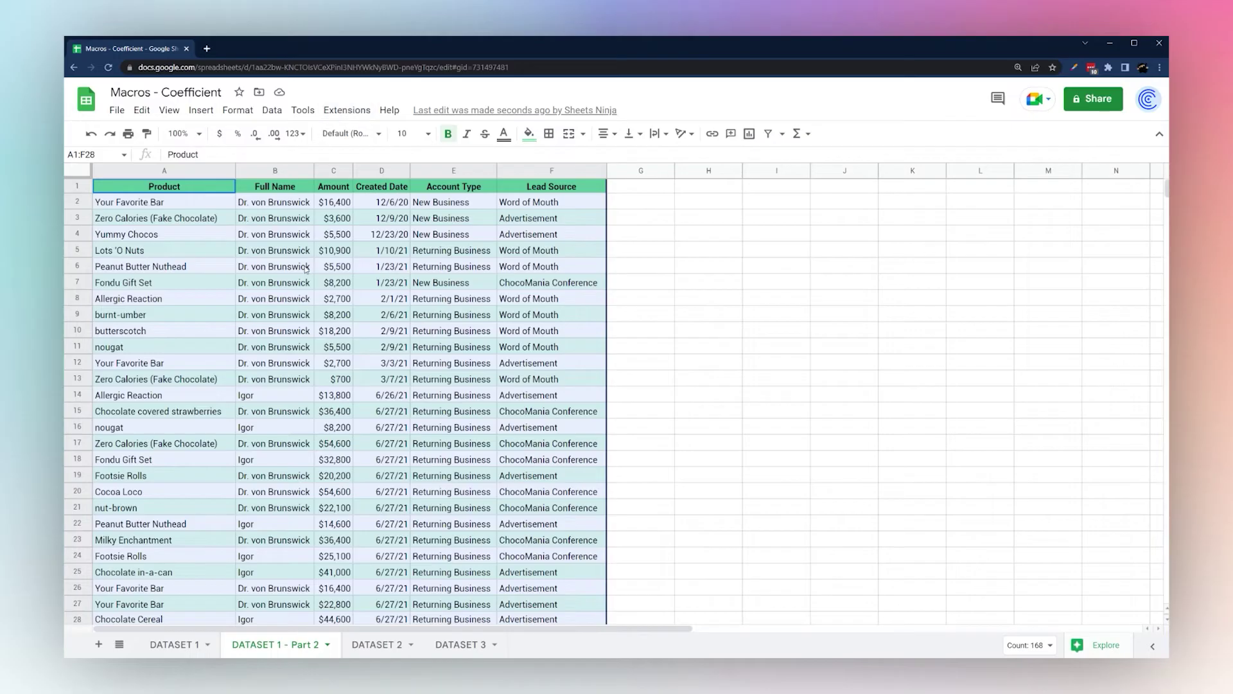
{"action": "left_click", "coordinate": [168, 642]}
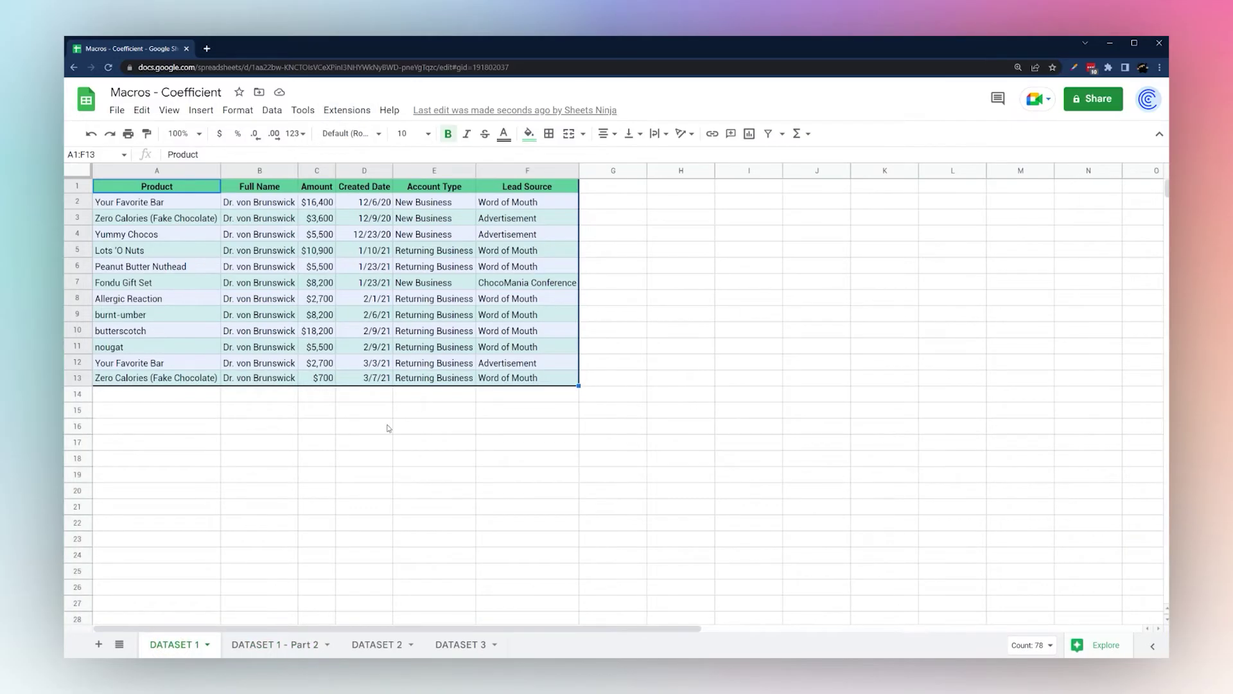
{"action": "left_click", "coordinate": [245, 647]}
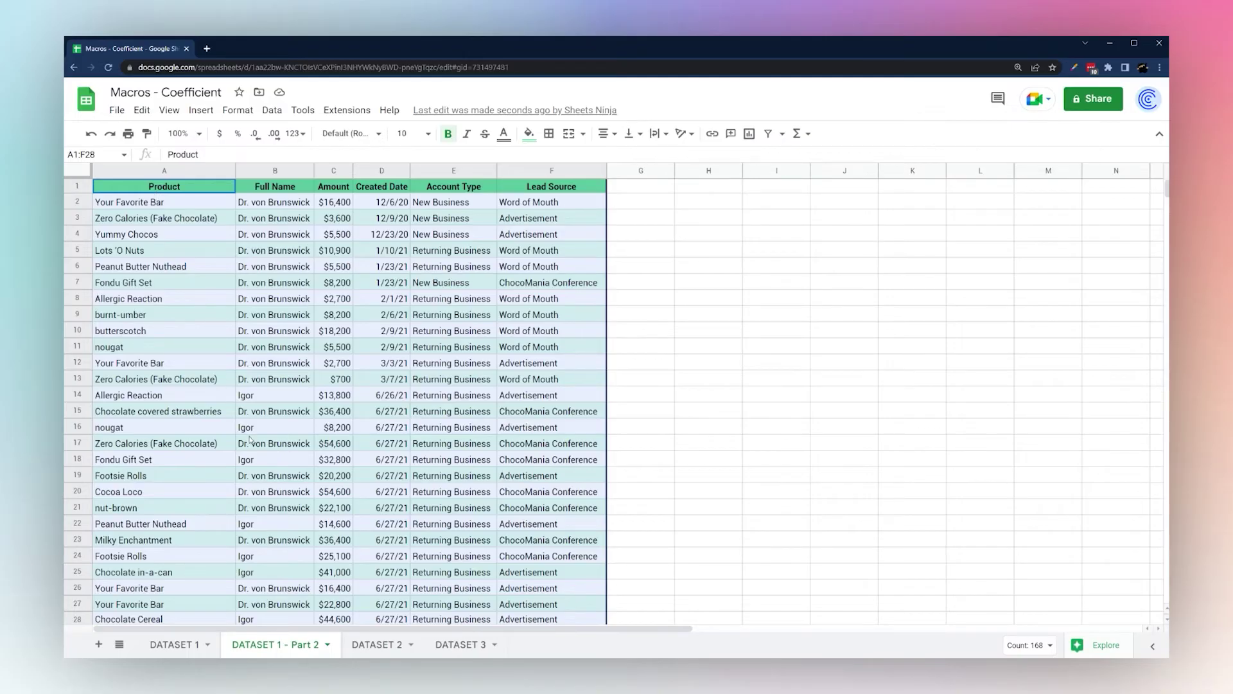
Start recording a new macro with relative references on the DATASET 2 sheet
{"action": "left_click", "coordinate": [377, 644]}
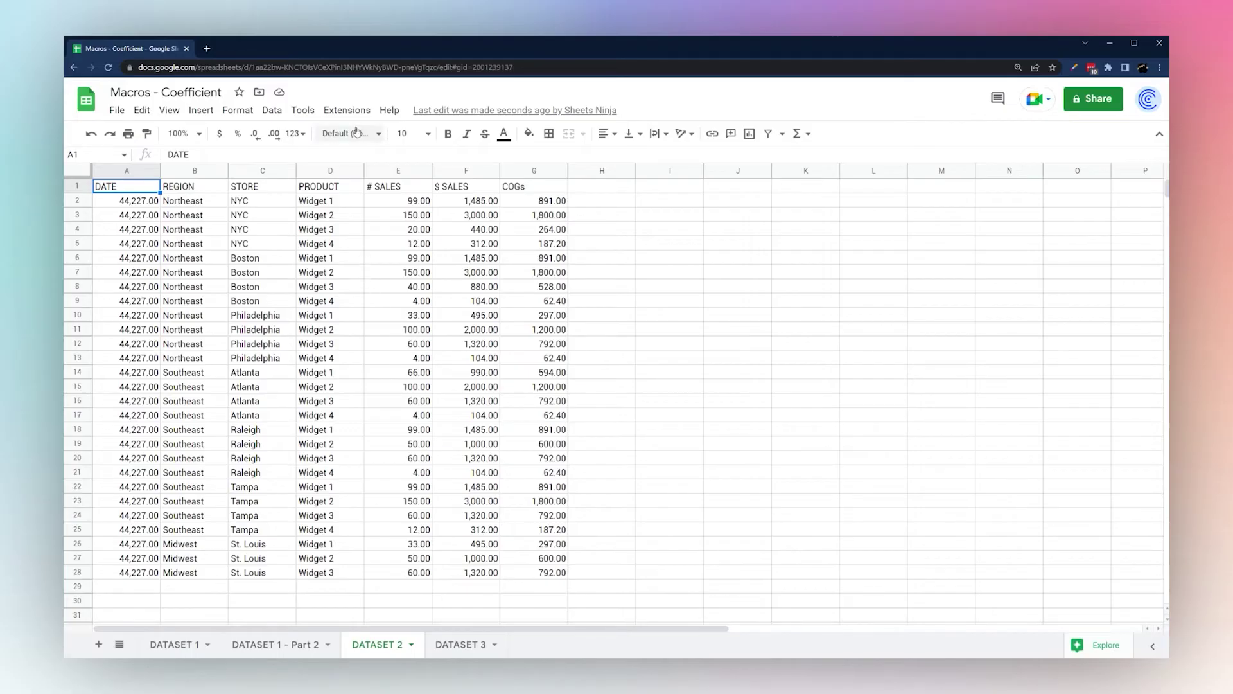
{"action": "left_click", "coordinate": [347, 110]}
{"action": "mouse_move", "coordinate": [385, 155]}
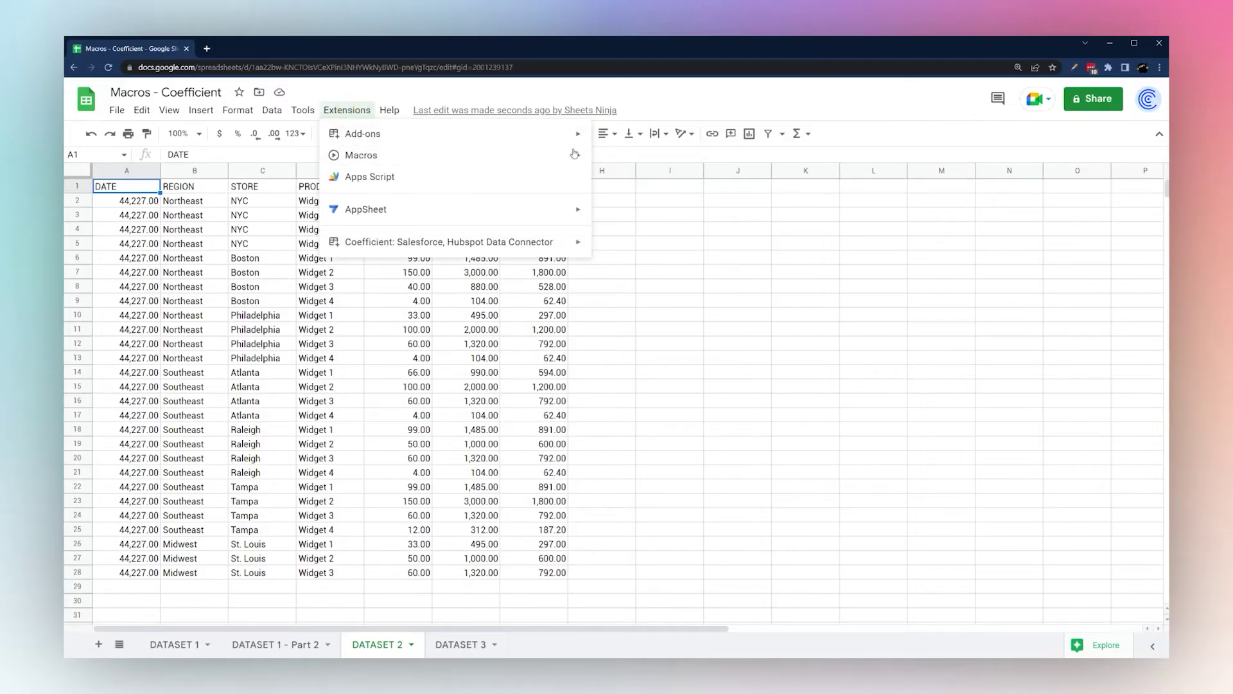
{"action": "left_click", "coordinate": [638, 160]}
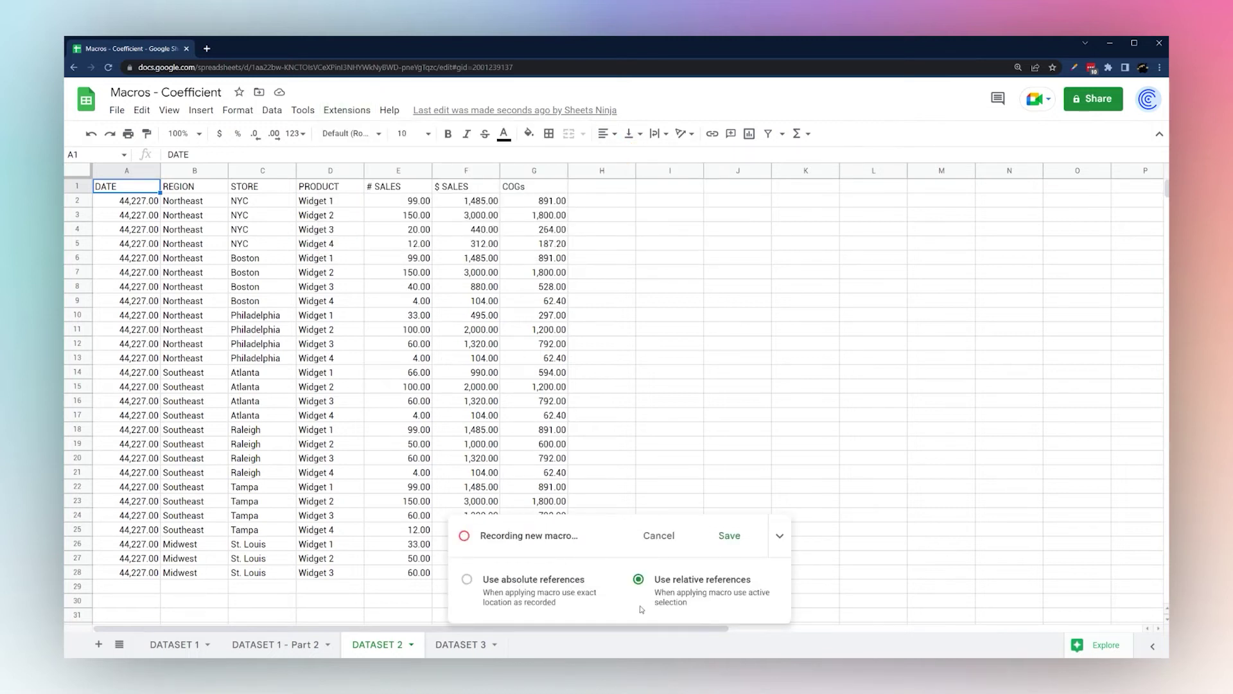
{"action": "left_click", "coordinate": [654, 592]}
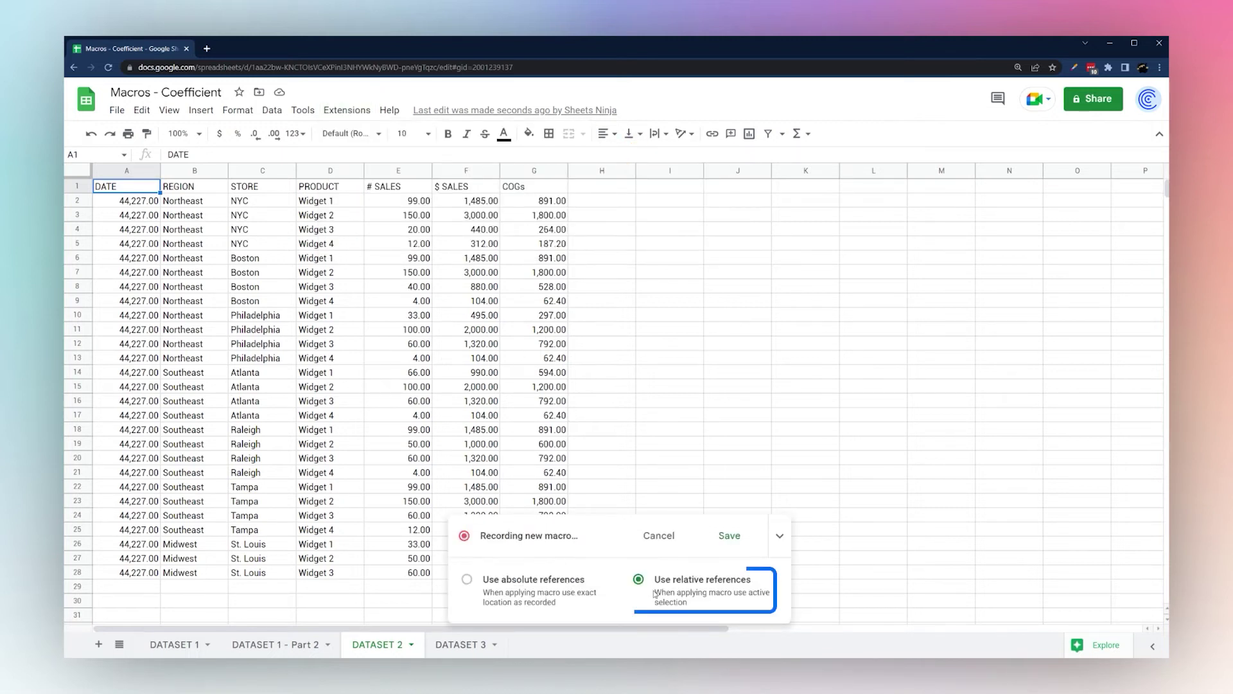
Select the whole table A1:G28 from cell A1 and apply the default green alternating colors with a header
{"action": "left_click", "coordinate": [124, 191]}
{"action": "key", "text": "ctrl+a"}
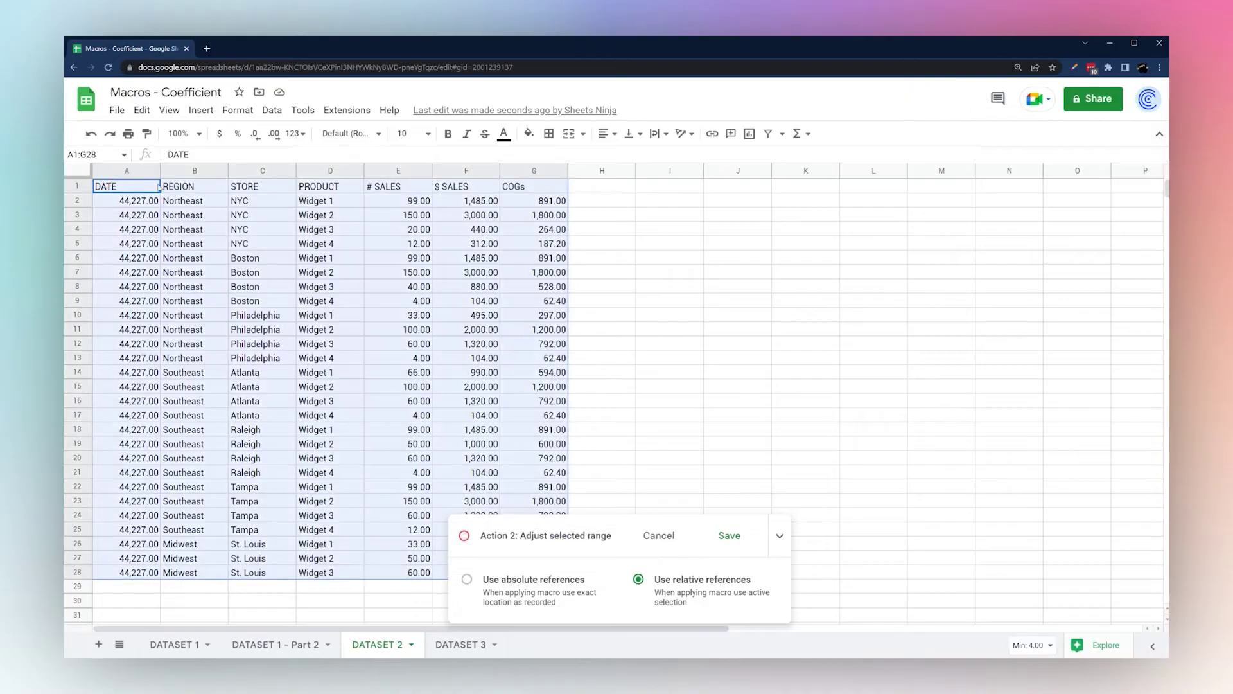
{"action": "left_click", "coordinate": [237, 109]}
{"action": "left_click", "coordinate": [268, 359]}
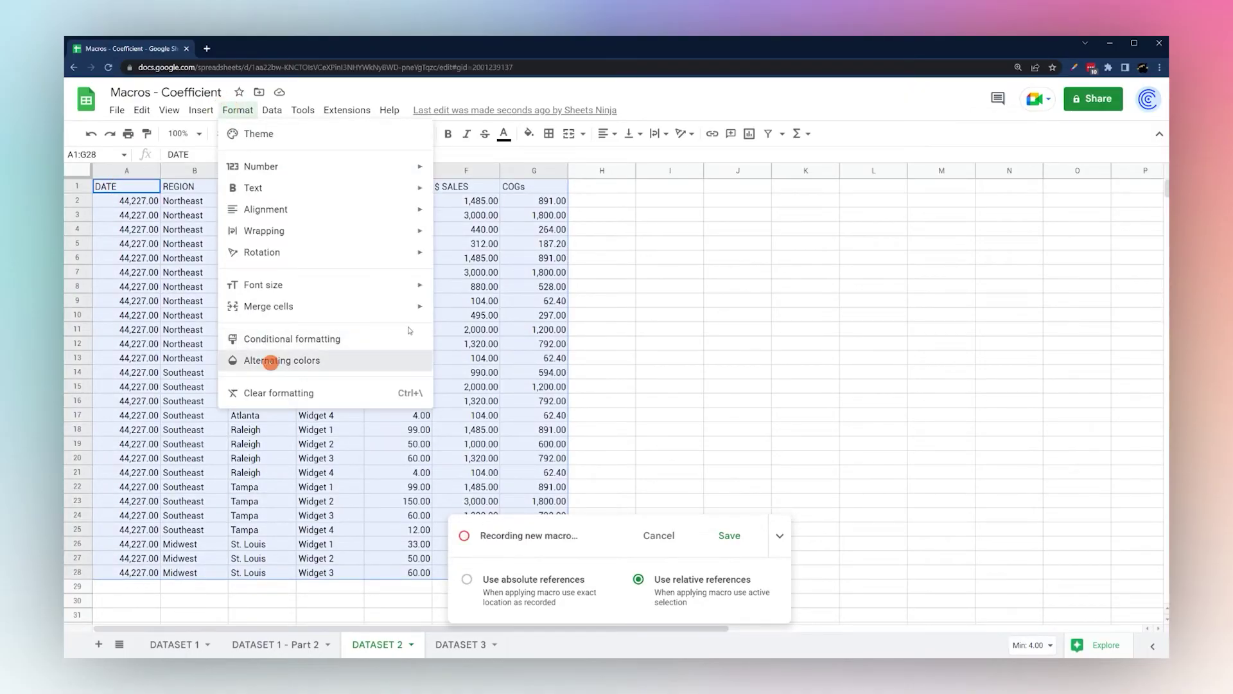
{"action": "left_click", "coordinate": [1057, 312]}
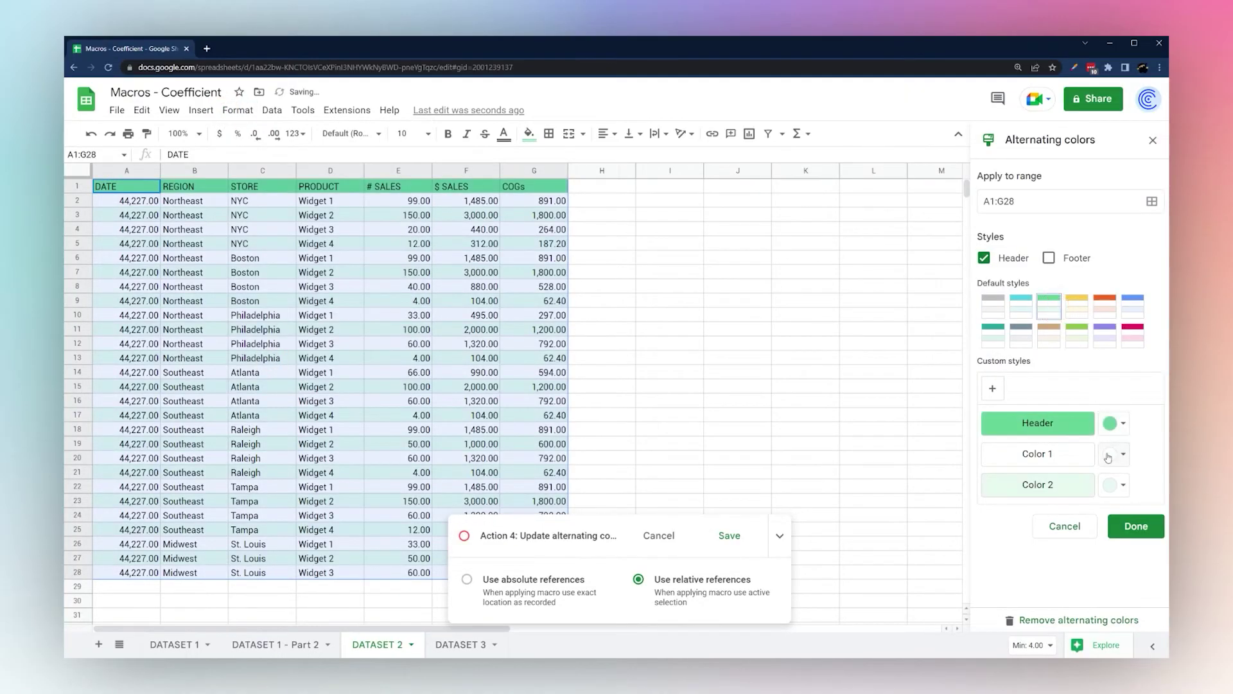
{"action": "left_click", "coordinate": [1134, 525]}
Make the header row A1:G1 bold and center its text
{"action": "left_click", "coordinate": [110, 185]}
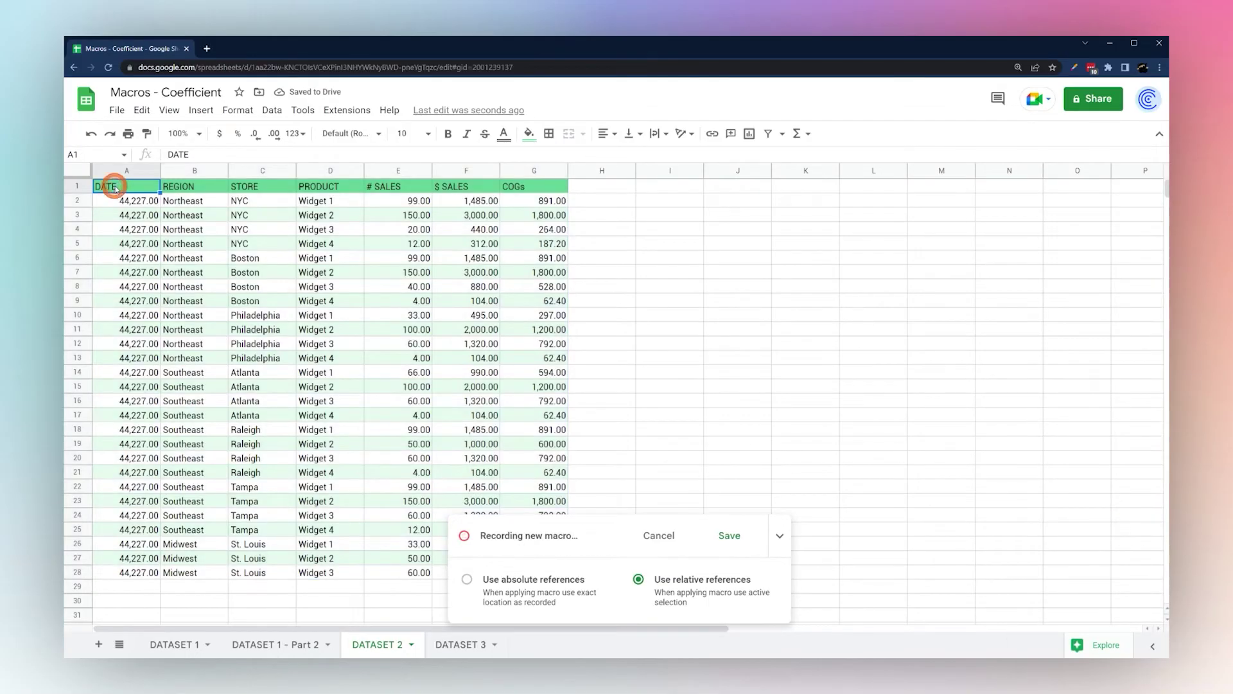
{"action": "key", "text": "ctrl+shift+Right"}
{"action": "left_click", "coordinate": [448, 135]}
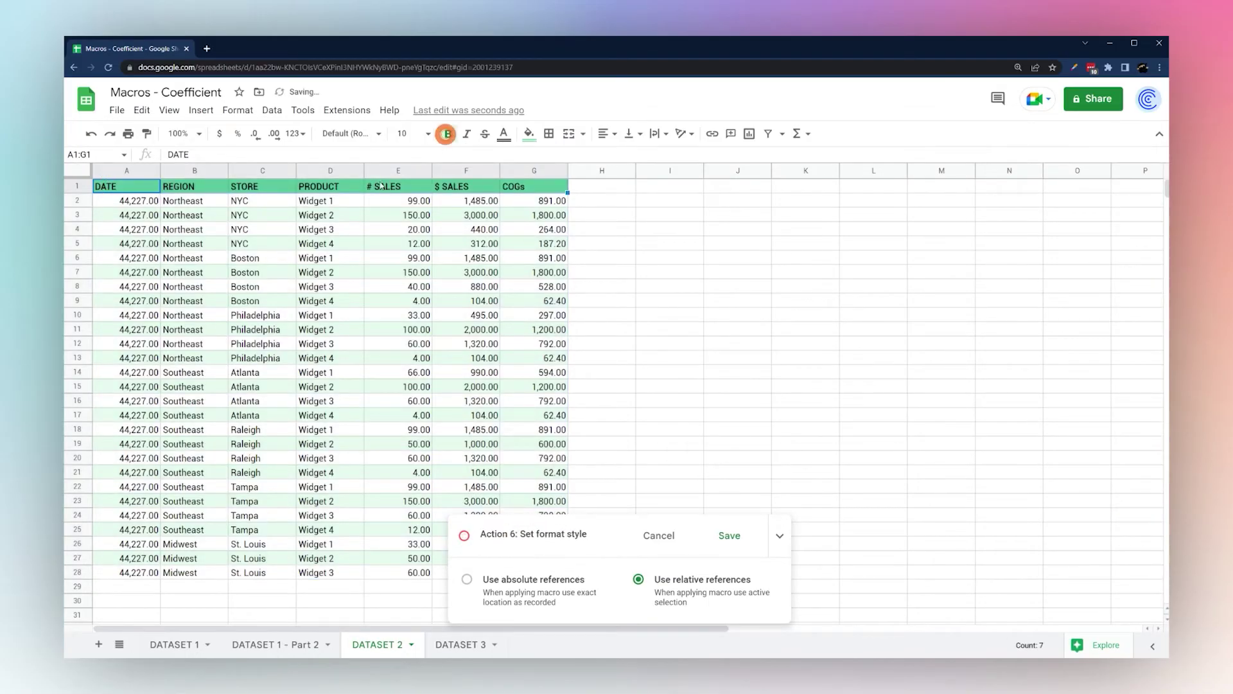
{"action": "left_click", "coordinate": [604, 134]}
{"action": "left_click", "coordinate": [619, 155]}
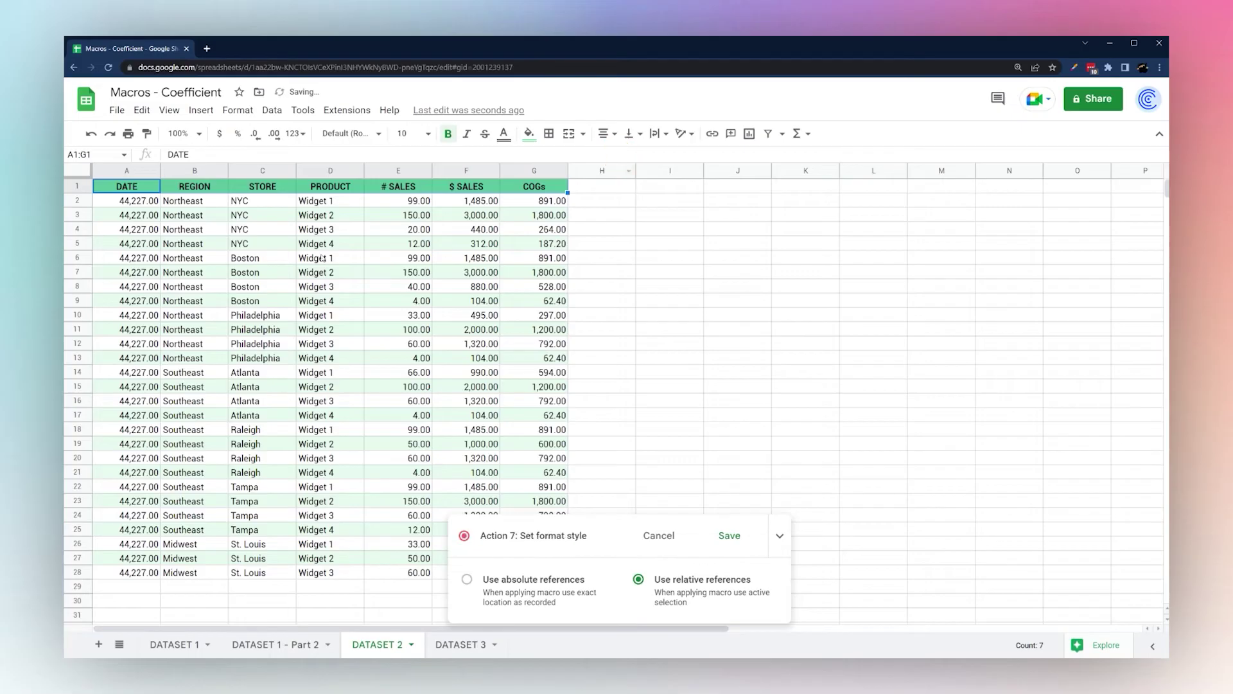
Format the DATE values A2:A28 in the 9/26/08 date style and center them
{"action": "left_click", "coordinate": [128, 201]}
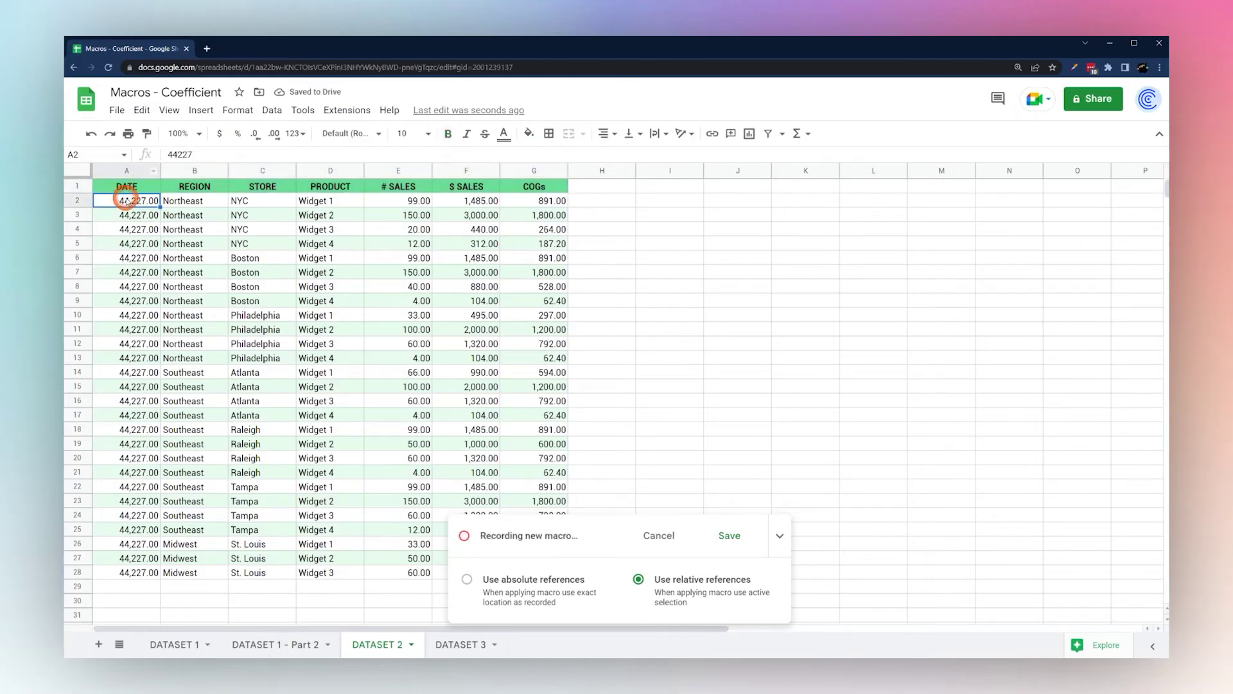
{"action": "key", "text": "ctrl+shift+Down"}
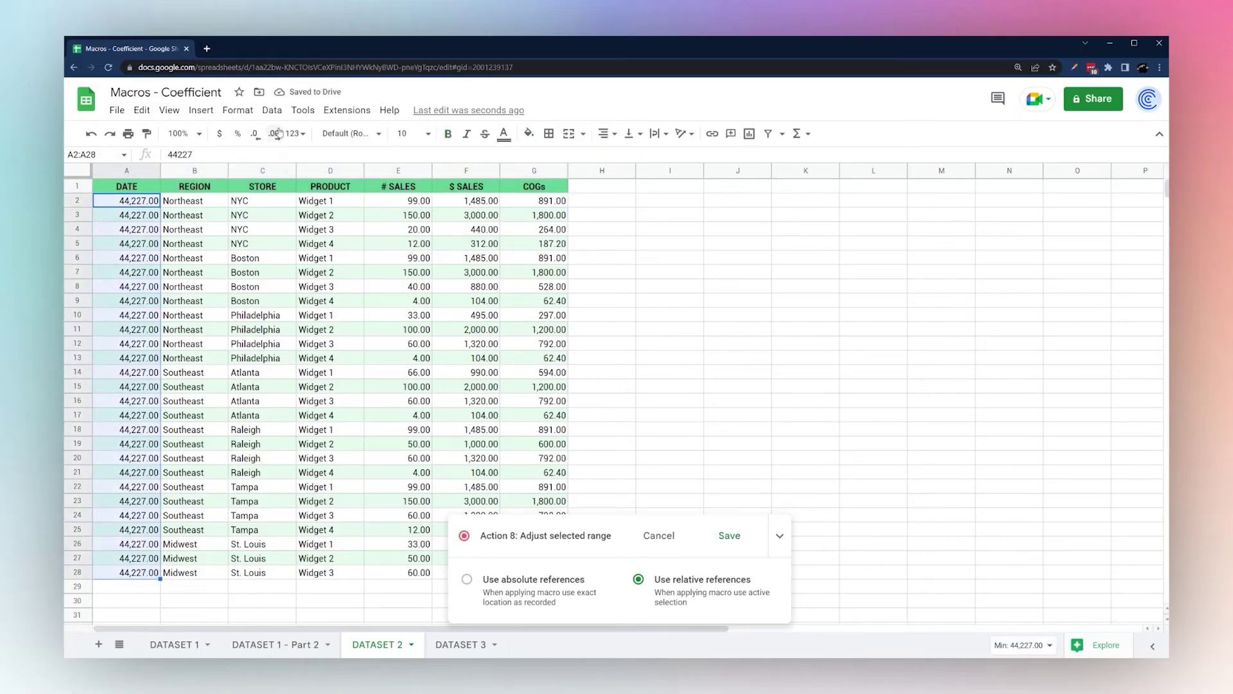
{"action": "left_click", "coordinate": [295, 134]}
{"action": "left_click", "coordinate": [328, 481]}
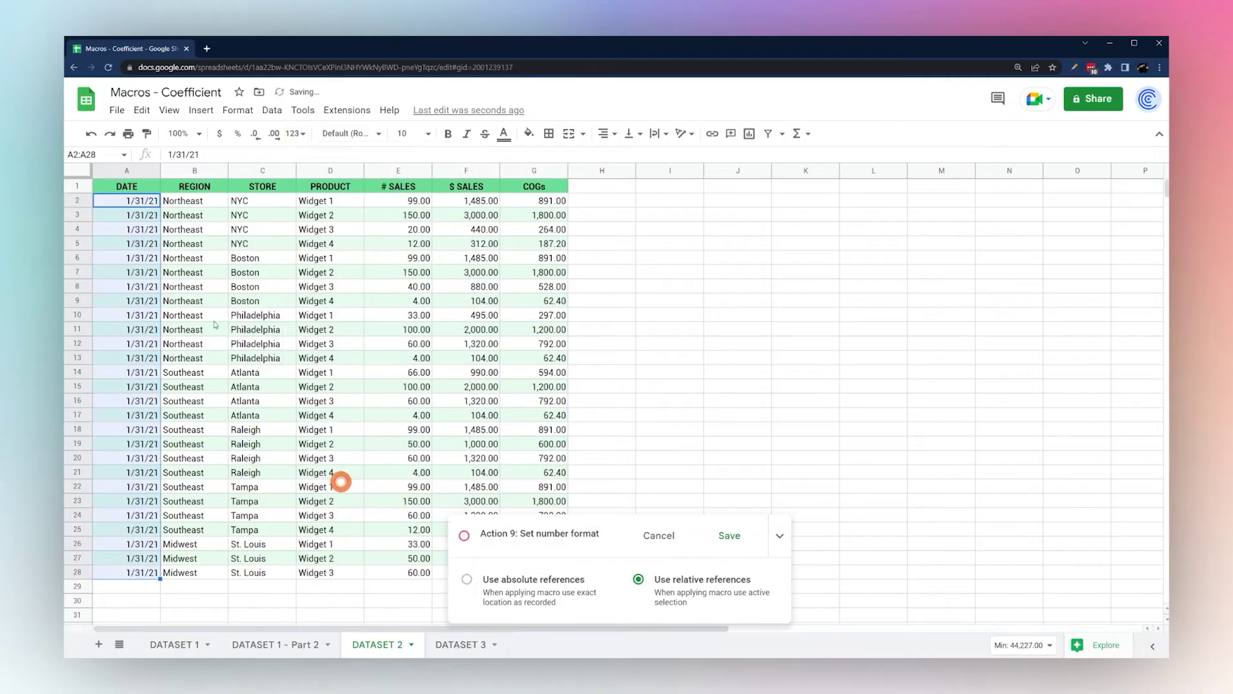
{"action": "left_click", "coordinate": [603, 133]}
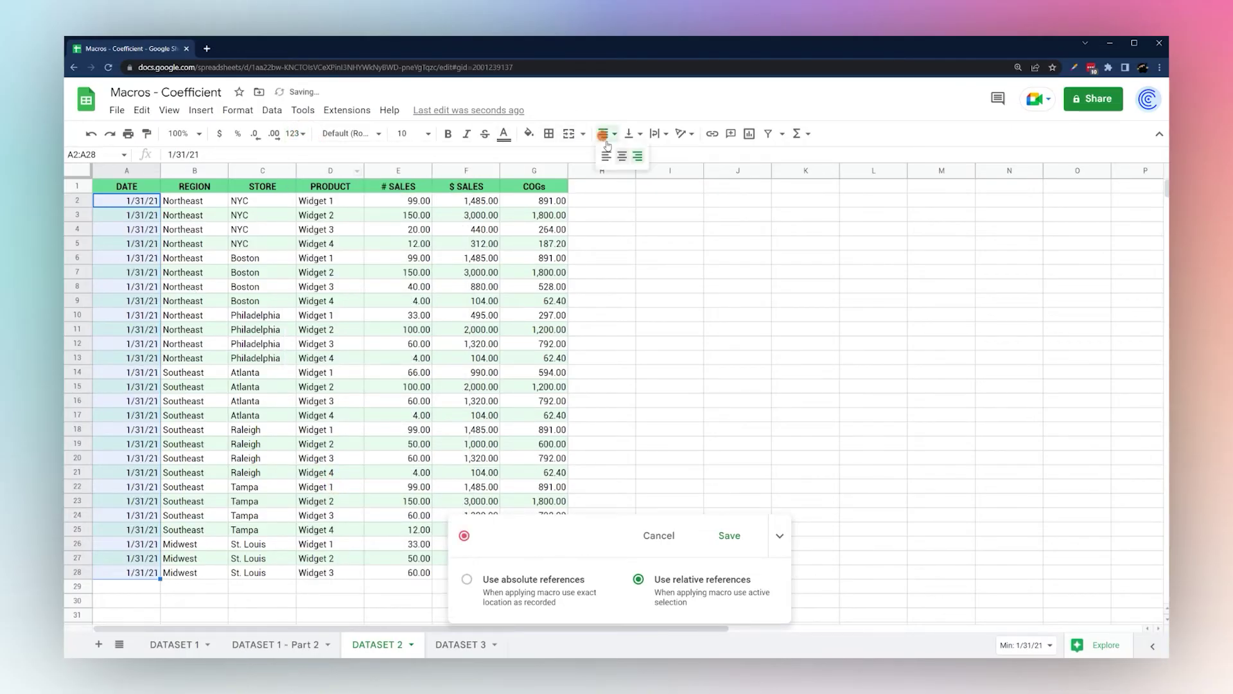
{"action": "left_click", "coordinate": [620, 154]}
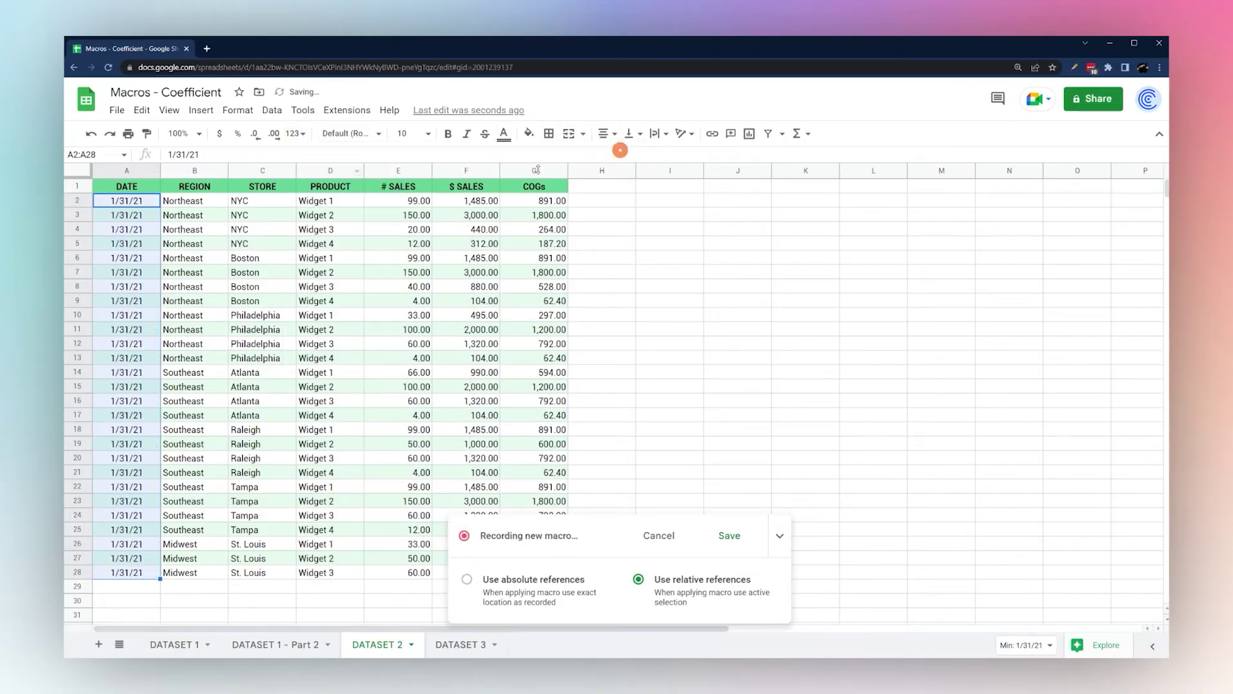
Format the # SALES values E2:E28 as currency with no decimal places
{"action": "left_click", "coordinate": [401, 202]}
{"action": "key", "text": "ctrl+shift+Down"}
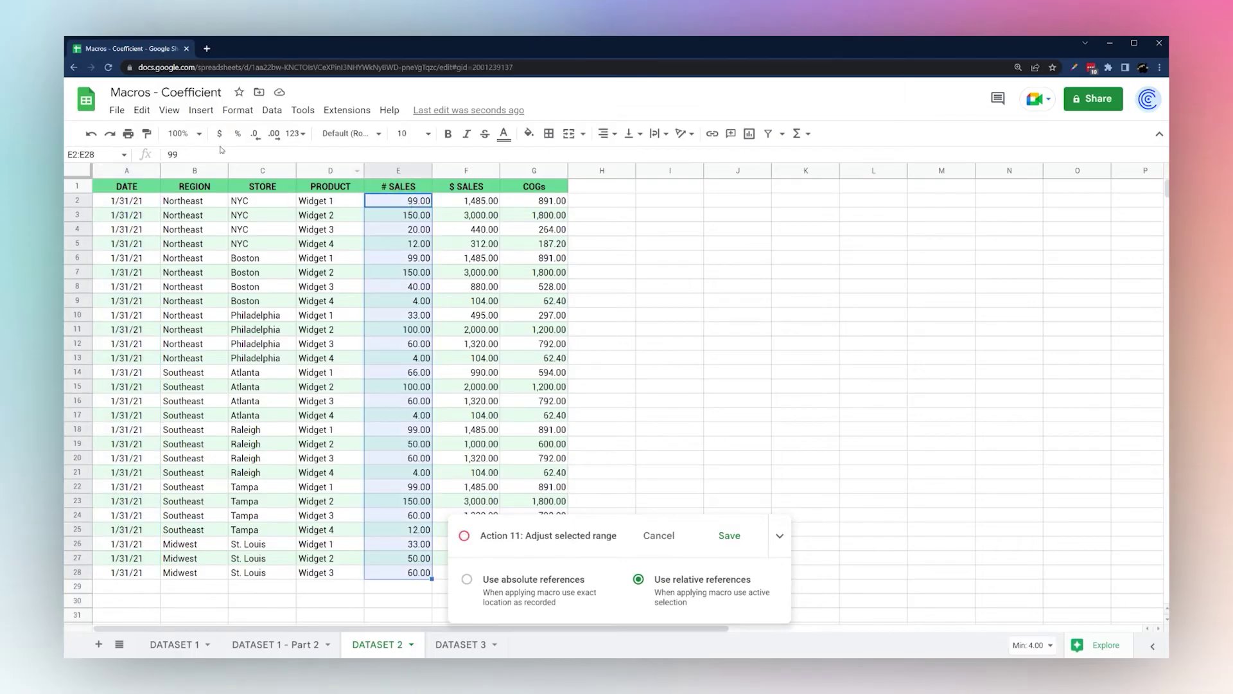
{"action": "left_click", "coordinate": [219, 133]}
{"action": "left_click", "coordinate": [256, 134]}
{"action": "left_click", "coordinate": [256, 134]}
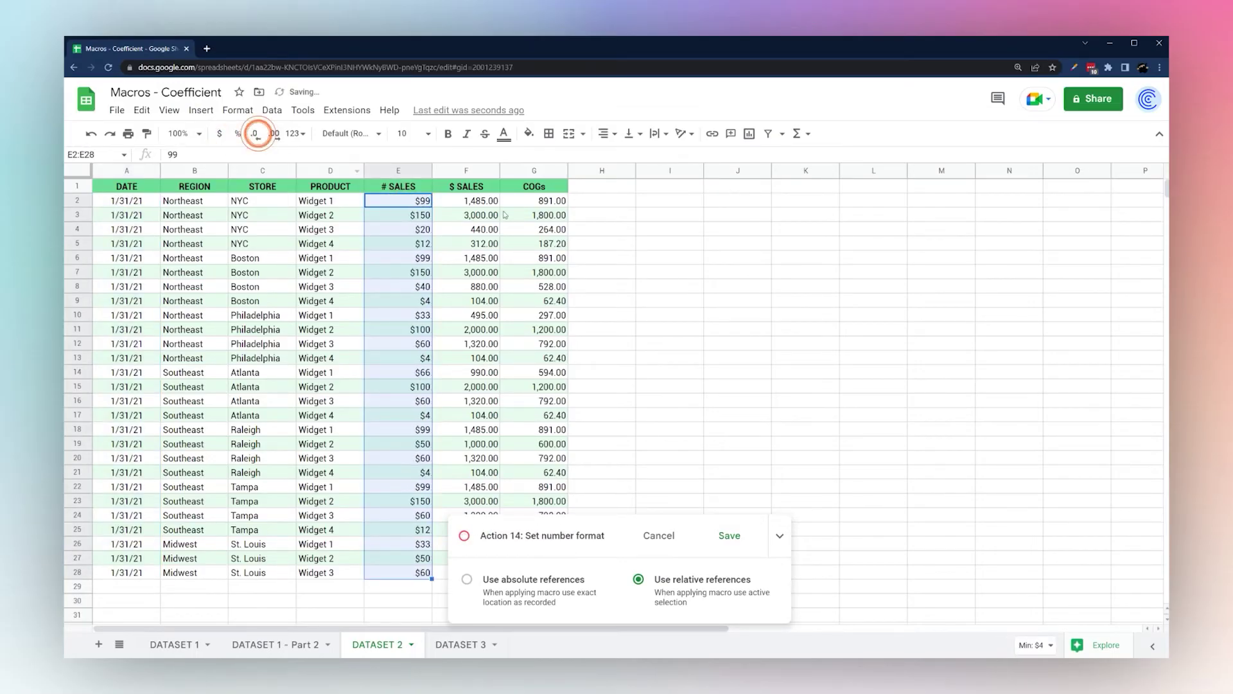
Format the $ SALES values F2:F28 as currency with no decimal places
{"action": "left_click", "coordinate": [477, 201]}
{"action": "key", "text": "ctrl+shift+Down"}
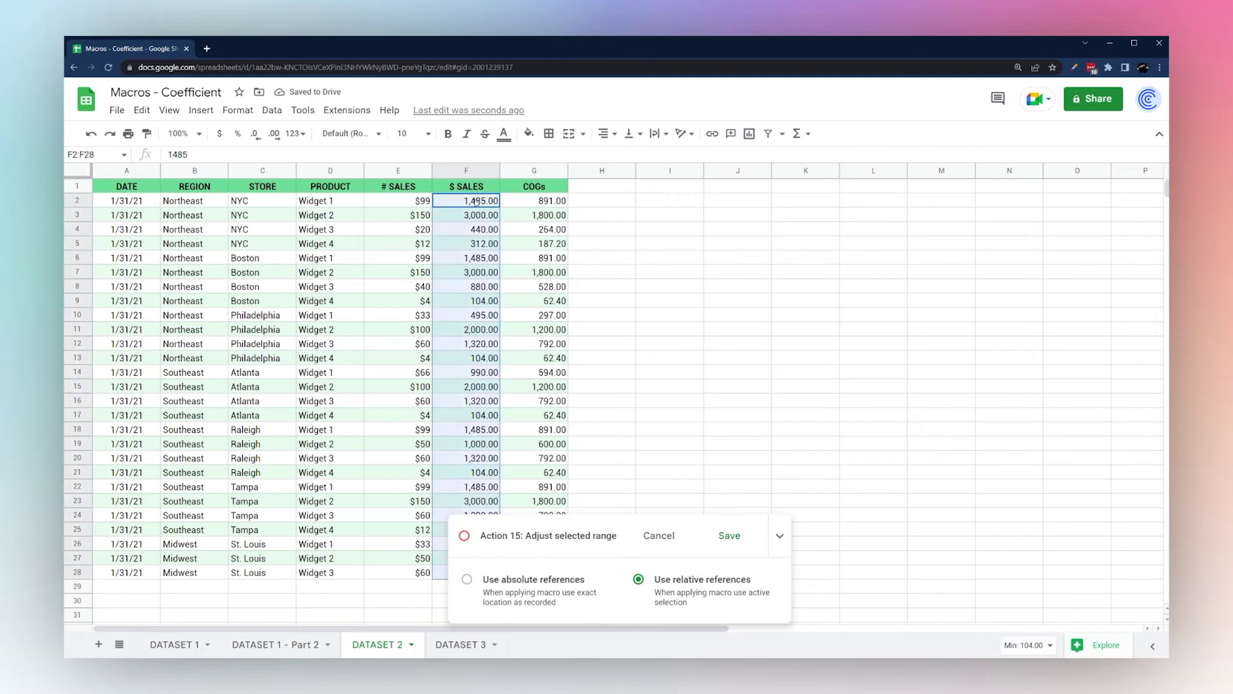
{"action": "left_click", "coordinate": [219, 134]}
{"action": "left_click", "coordinate": [256, 133]}
{"action": "left_click", "coordinate": [255, 134]}
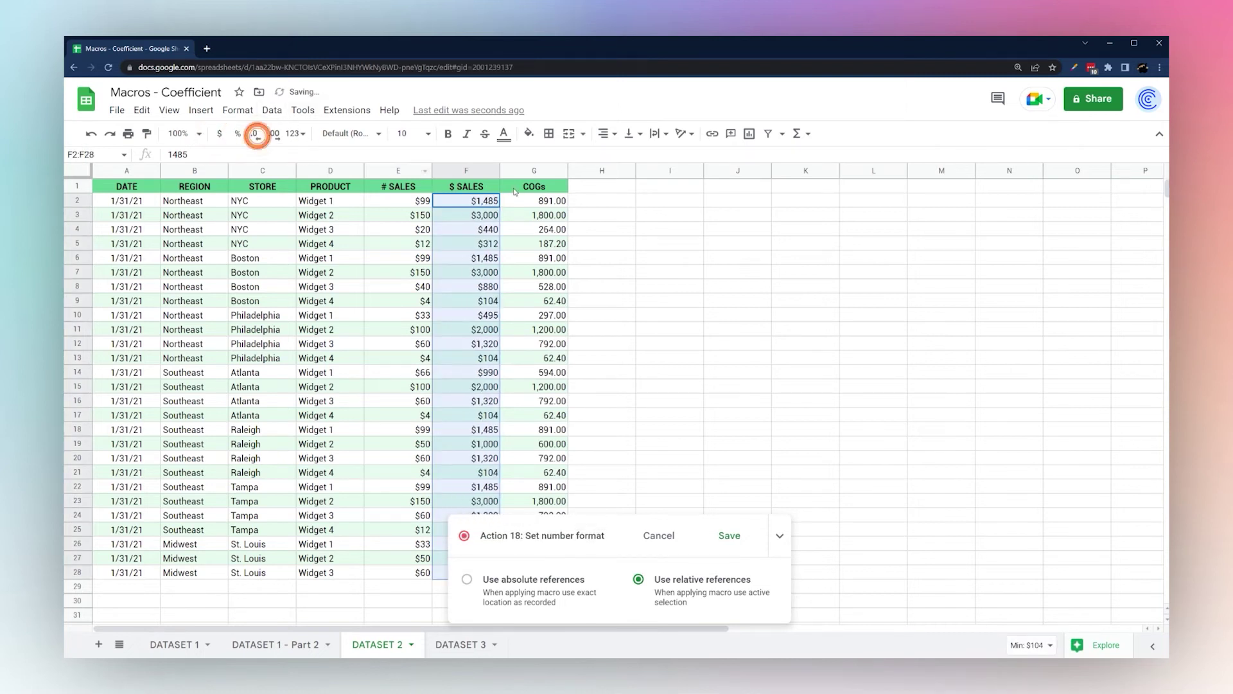
Format the COGs values G2:G28 as currency with two decimal places
{"action": "left_click", "coordinate": [531, 200]}
{"action": "key", "text": "ctrl+shift+Down"}
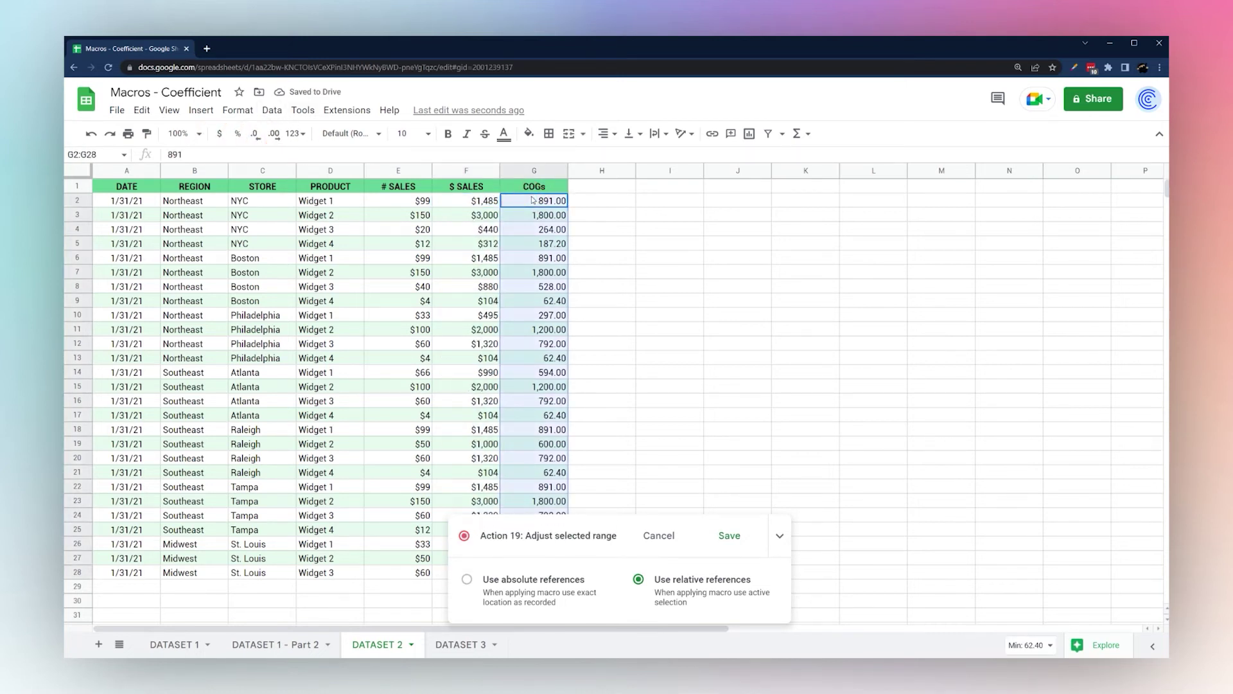
{"action": "left_click", "coordinate": [220, 135]}
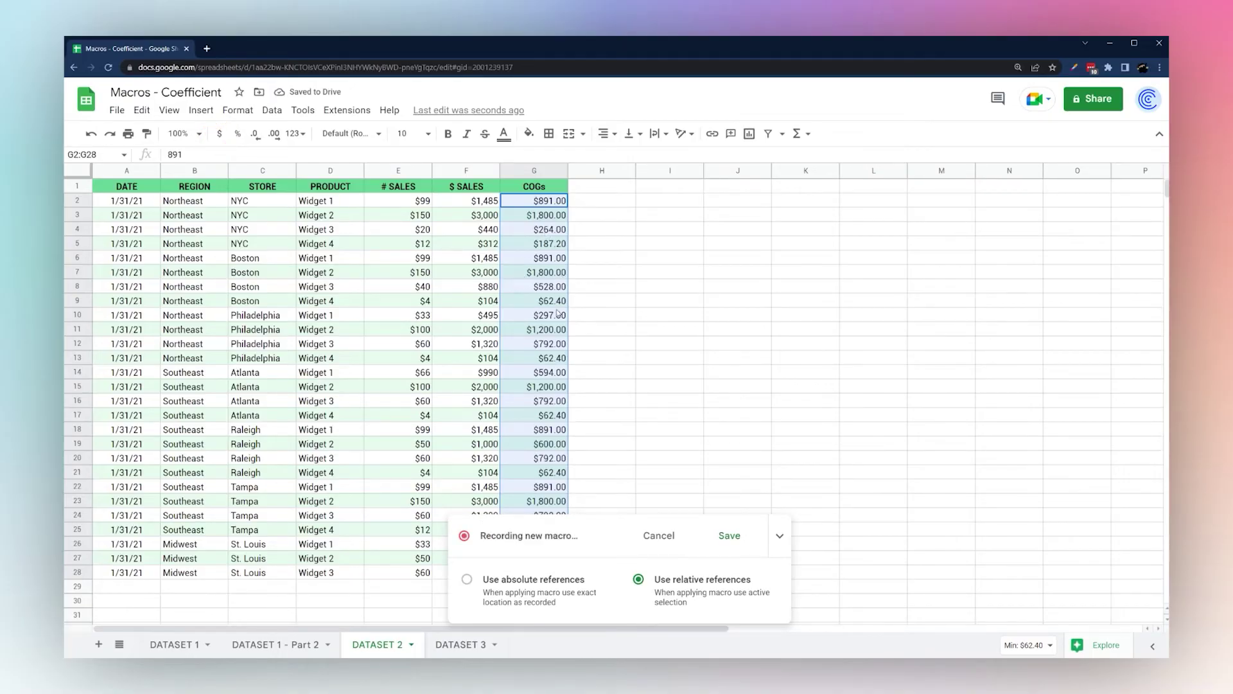
Add the column headers Profit in H1 and Profit Margin in I1
{"action": "left_click", "coordinate": [588, 187]}
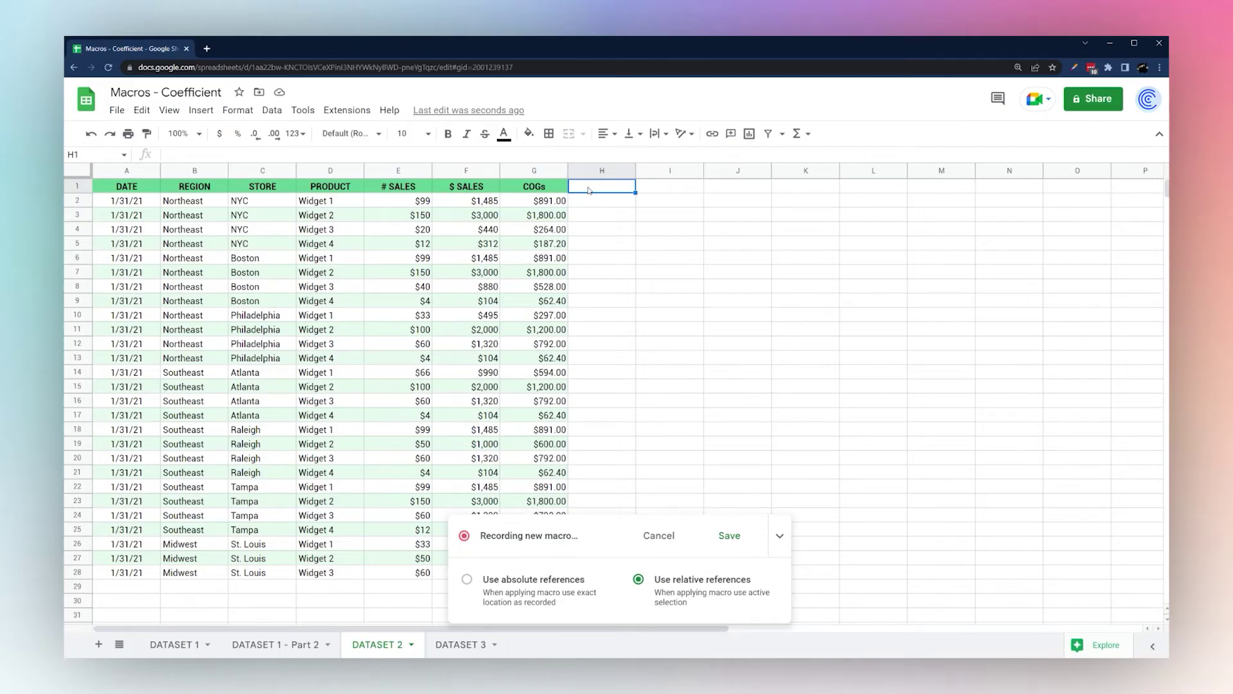
{"action": "type", "text": "Pro"}
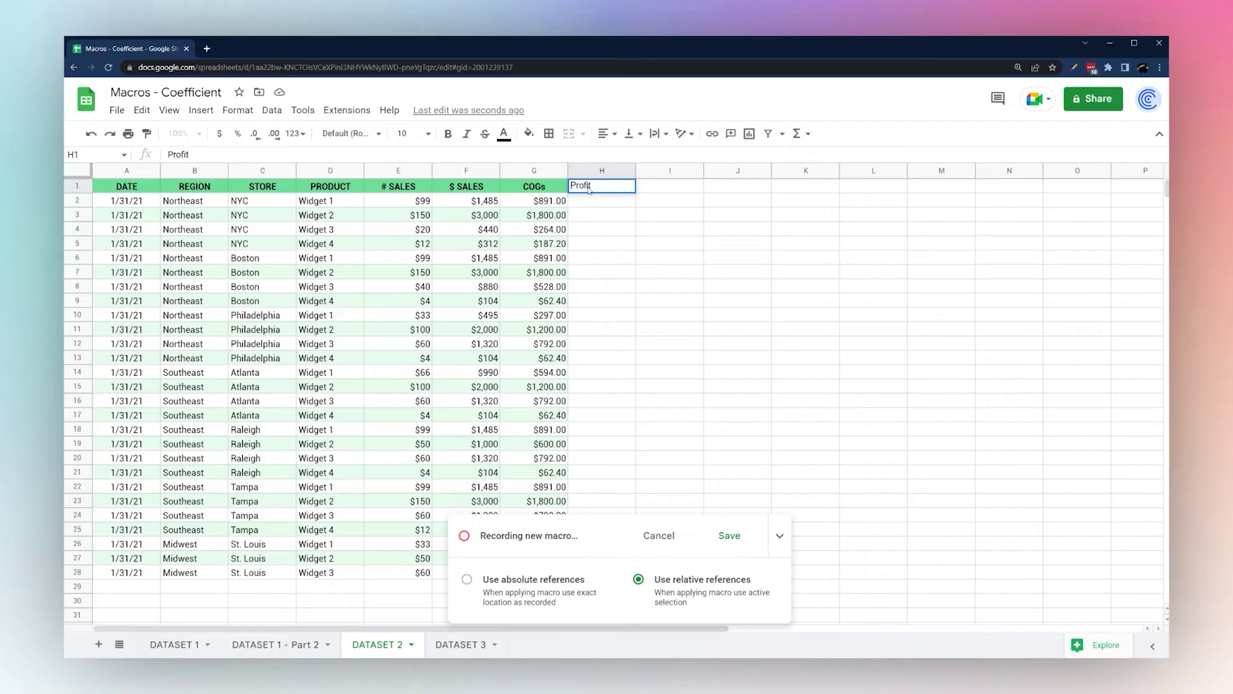
{"action": "type", "text": "fit"}
{"action": "key", "text": "Return"}
{"action": "left_click", "coordinate": [662, 188]}
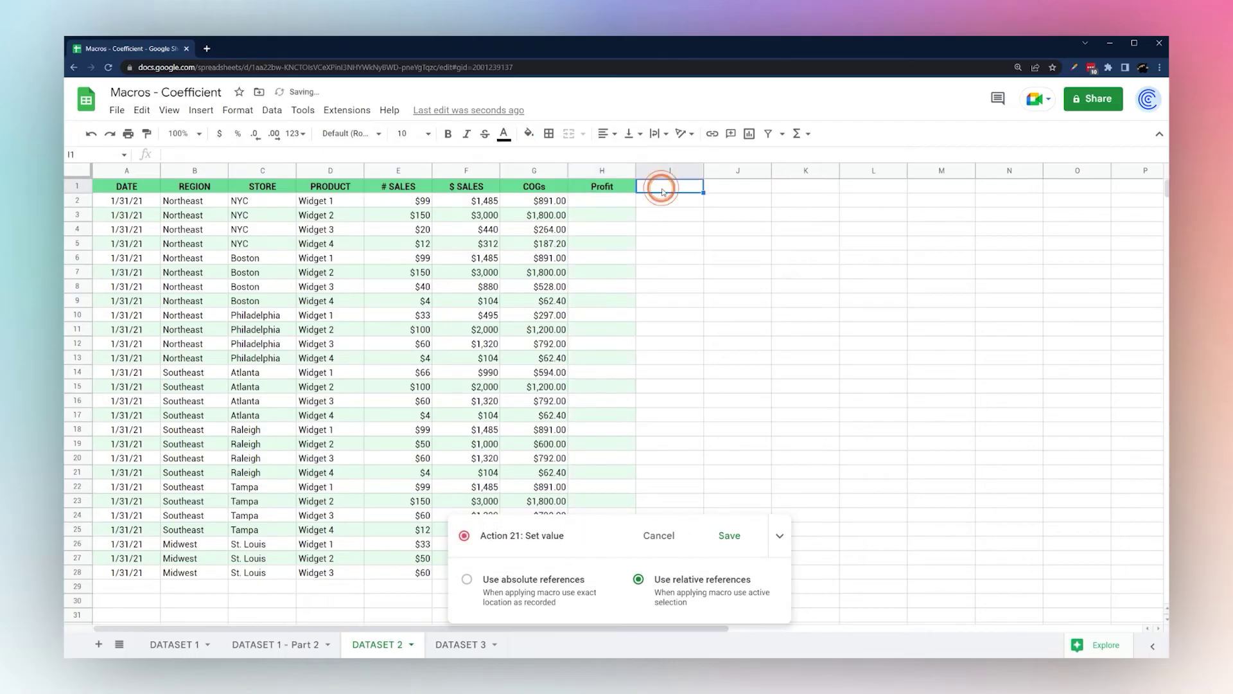
{"action": "type", "text": "Profit Margin"}
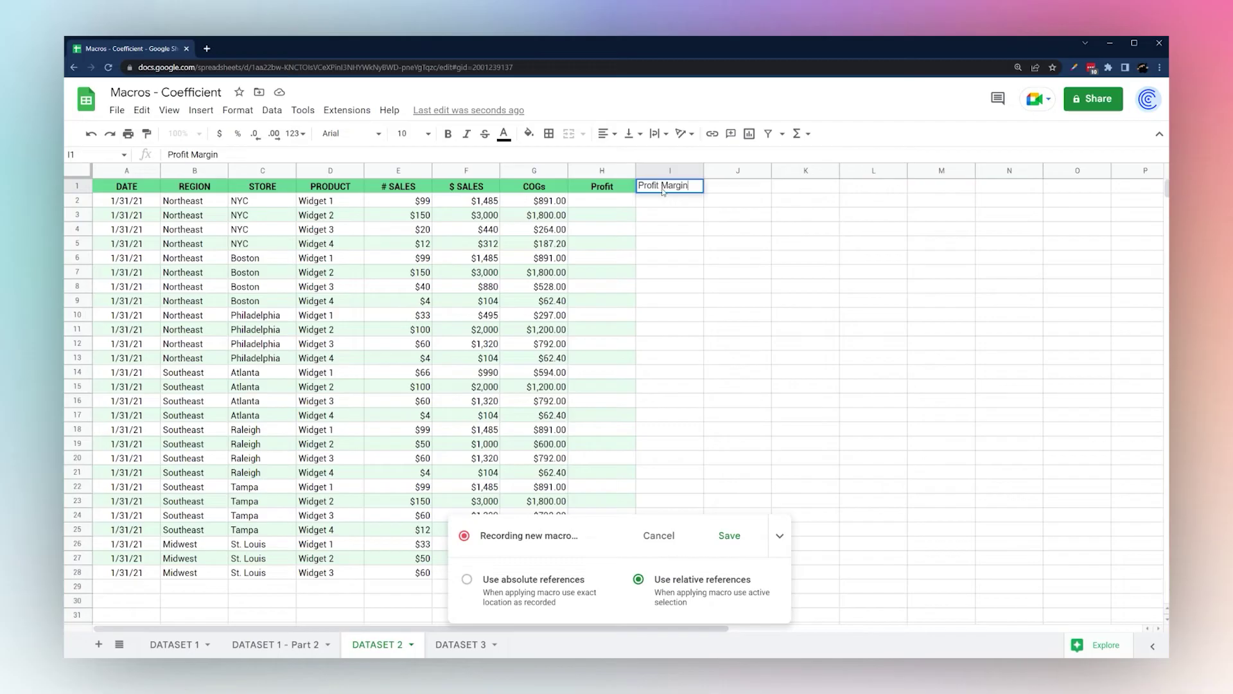
{"action": "key", "text": "Return"}
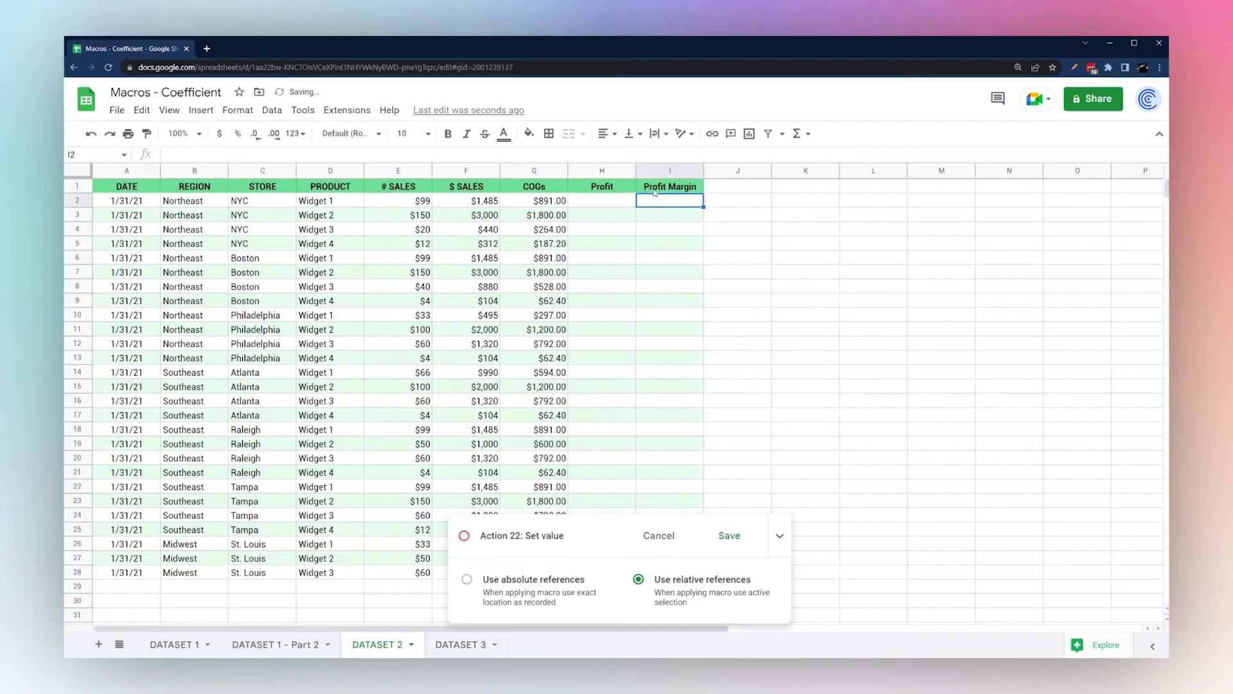
{"action": "left_click", "coordinate": [583, 206]}
{"action": "type", "text": "="}
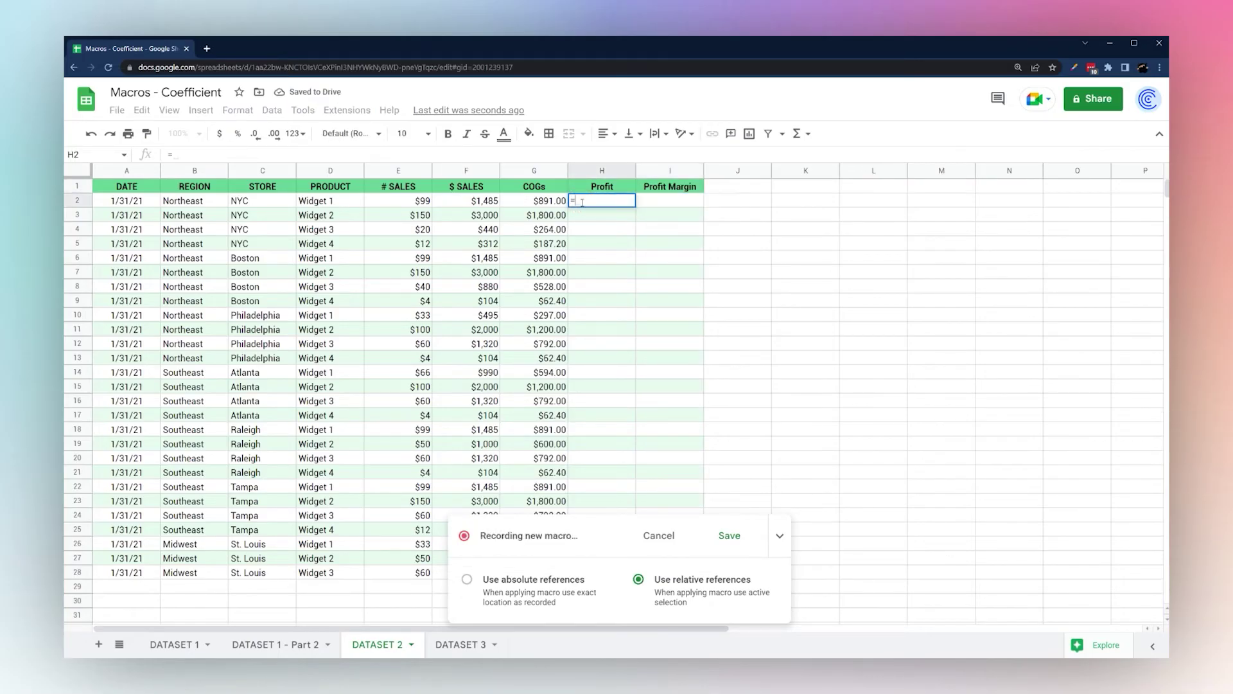
{"action": "key", "text": "Escape"}
Format the # SALES values E2:E28 as plain numbers with no decimal places and center them
{"action": "left_click", "coordinate": [387, 171]}
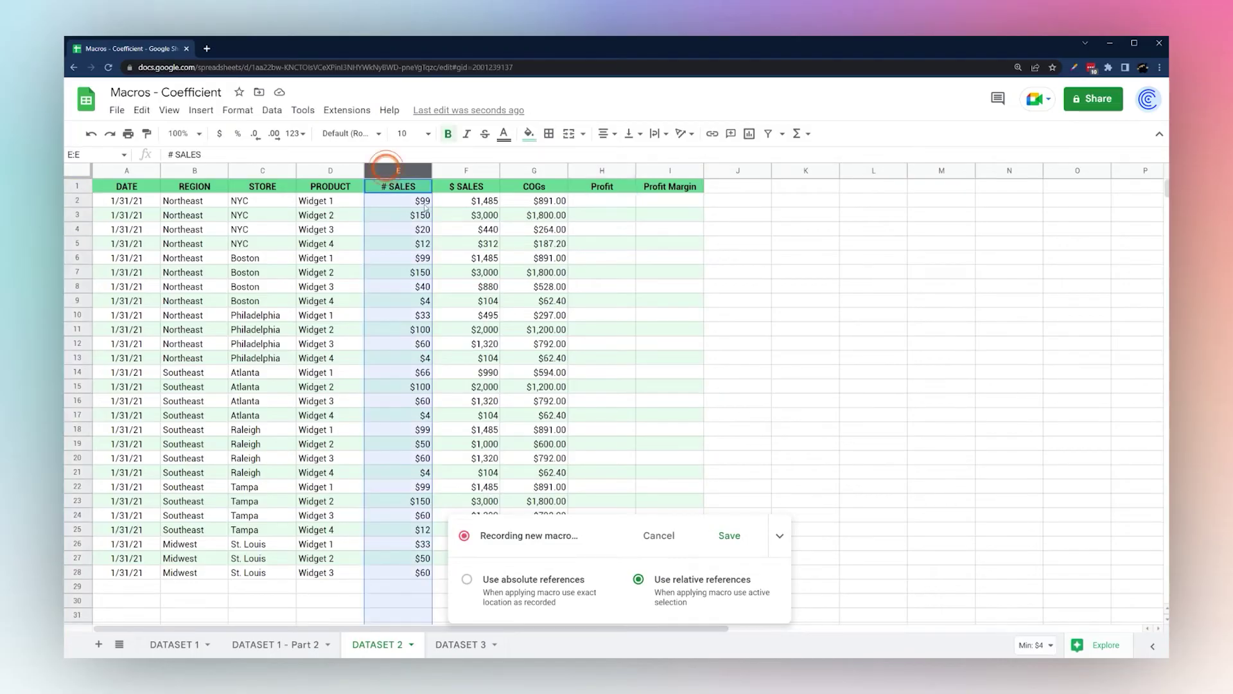
{"action": "left_click", "coordinate": [391, 201]}
{"action": "key", "text": "ctrl+shift+Down"}
{"action": "left_click", "coordinate": [284, 134]}
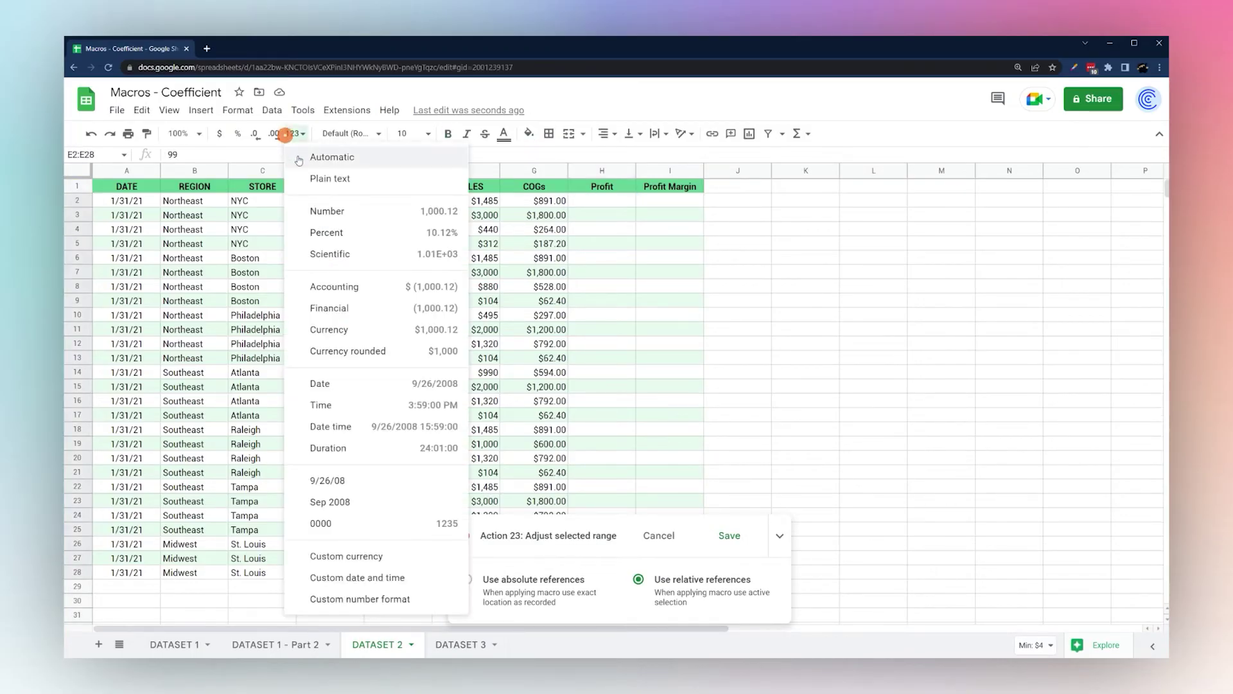
{"action": "left_click", "coordinate": [328, 212]}
{"action": "left_click", "coordinate": [254, 134]}
{"action": "left_click", "coordinate": [254, 134]}
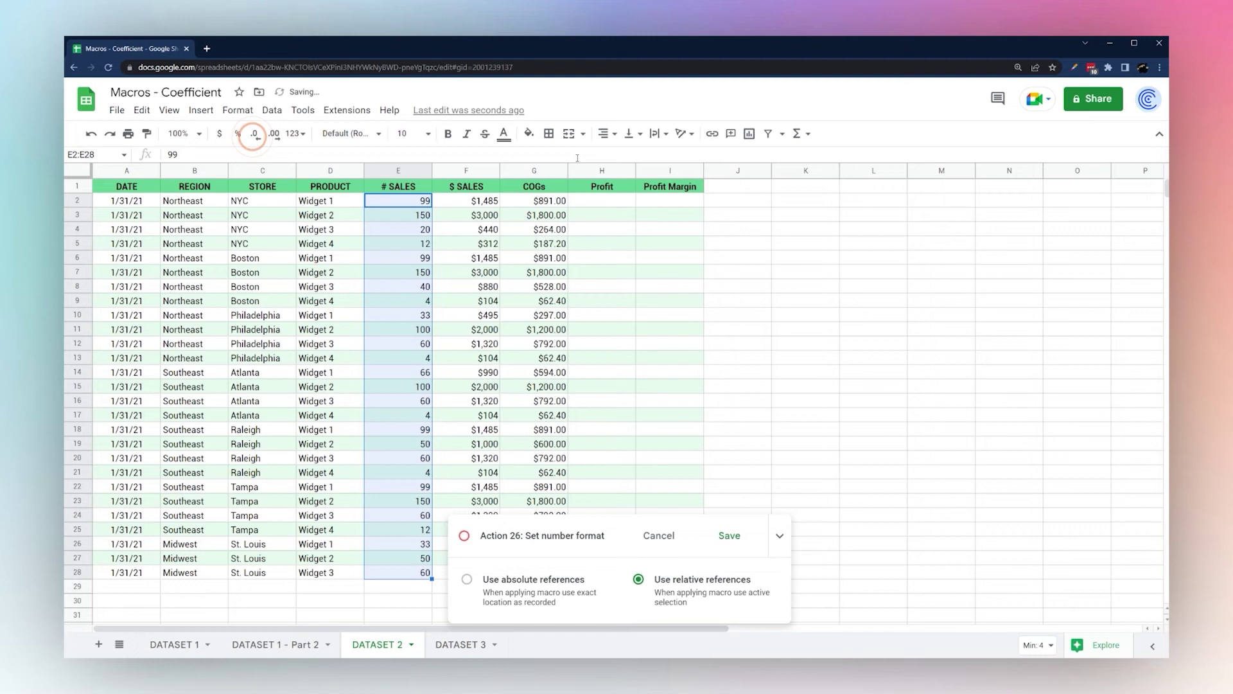
{"action": "left_click", "coordinate": [603, 133]}
{"action": "left_click", "coordinate": [620, 158]}
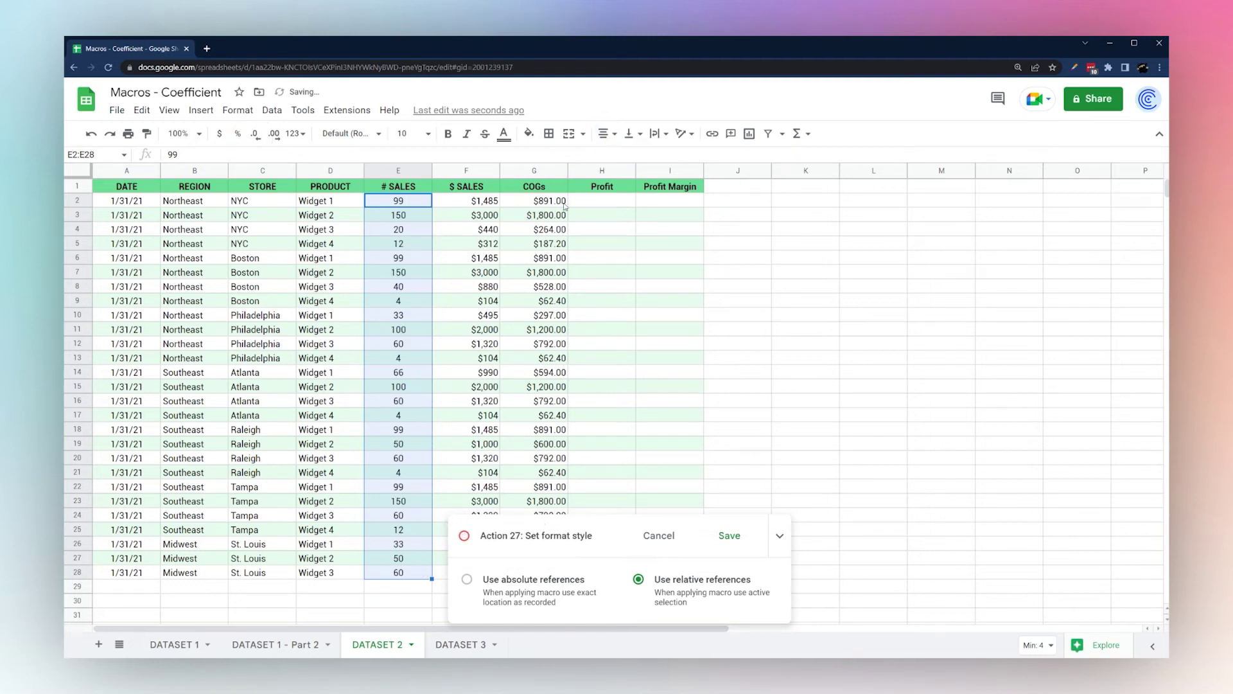
Enter the profit formula =F2-G2 in H2 and accept the suggested autofill for the rest of the Profit column
{"action": "left_click", "coordinate": [597, 201]}
{"action": "type", "text": "="}
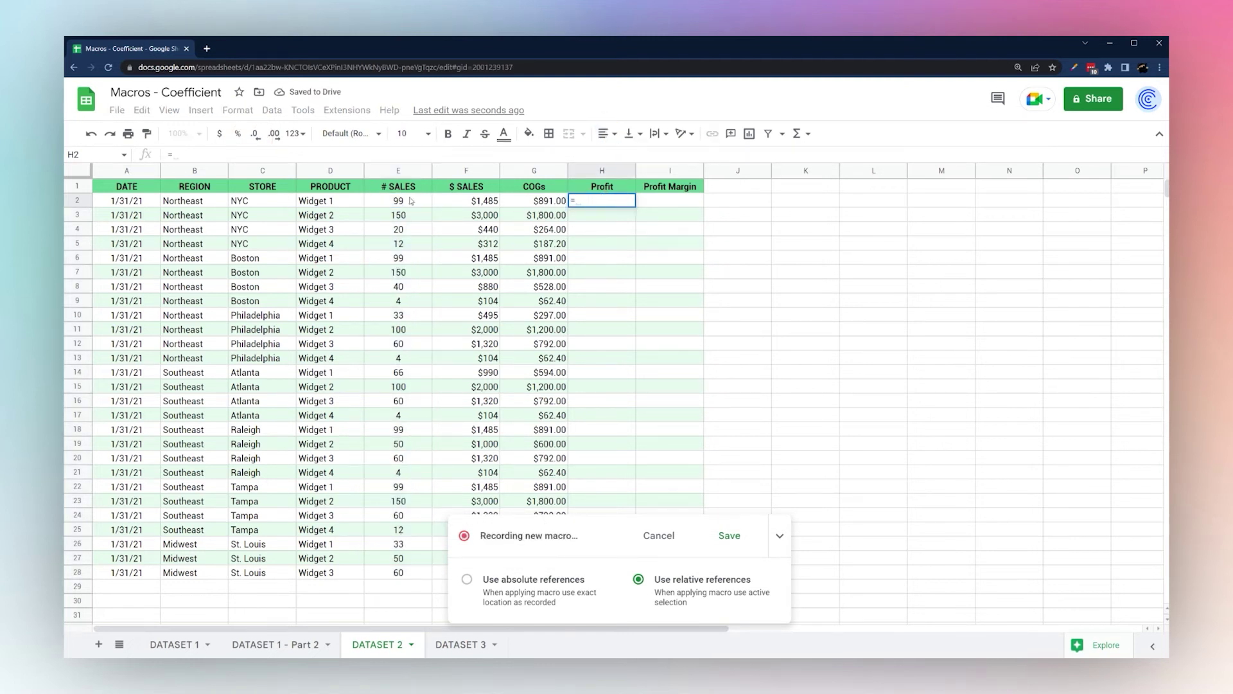
{"action": "left_click", "coordinate": [476, 203]}
{"action": "type", "text": "-"}
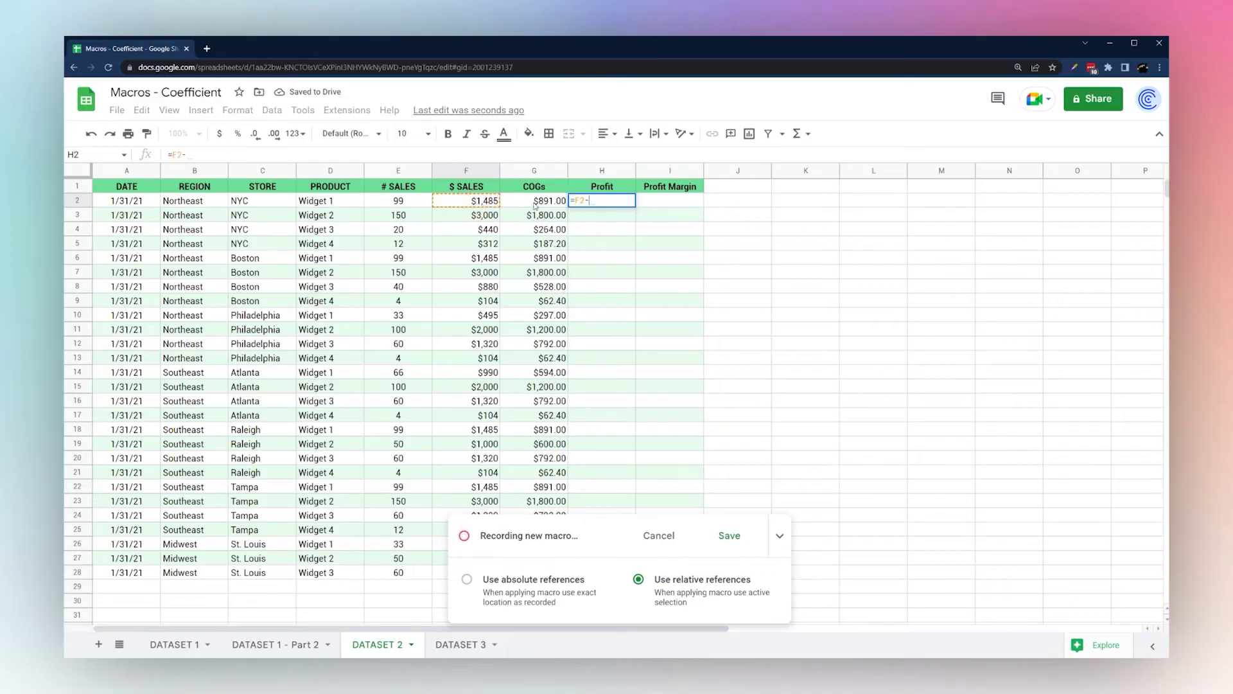
{"action": "left_click", "coordinate": [535, 203]}
{"action": "key", "text": "Return"}
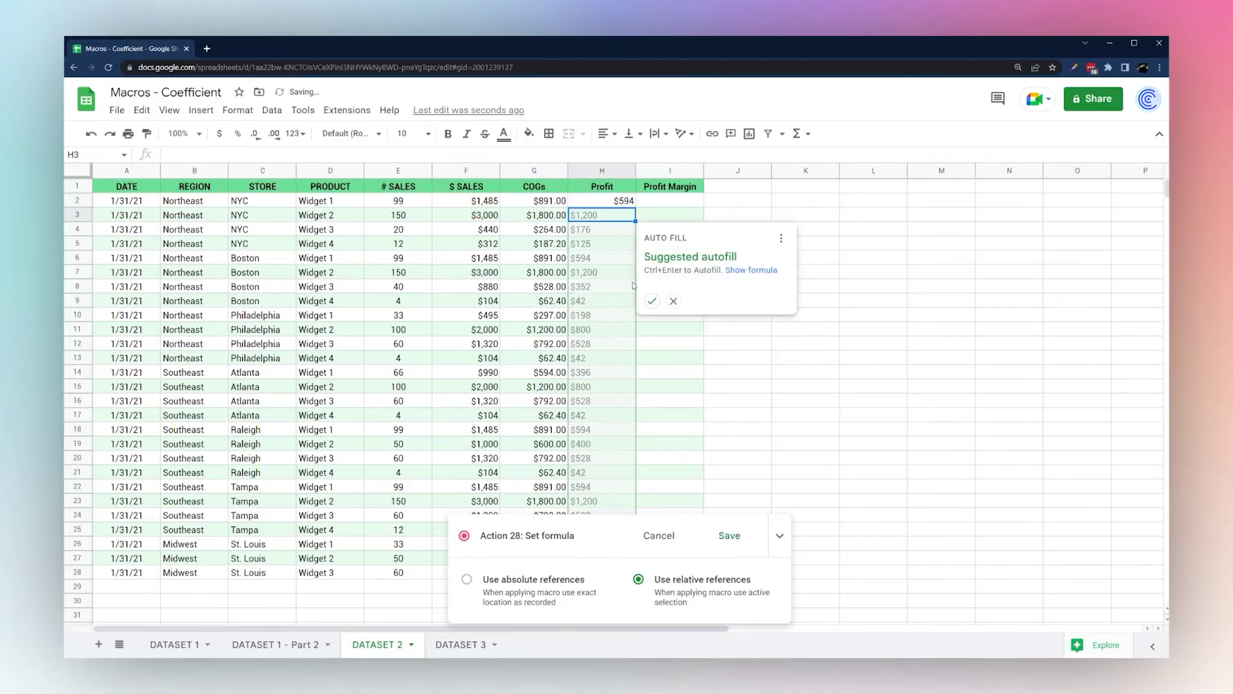
{"action": "left_click", "coordinate": [653, 302]}
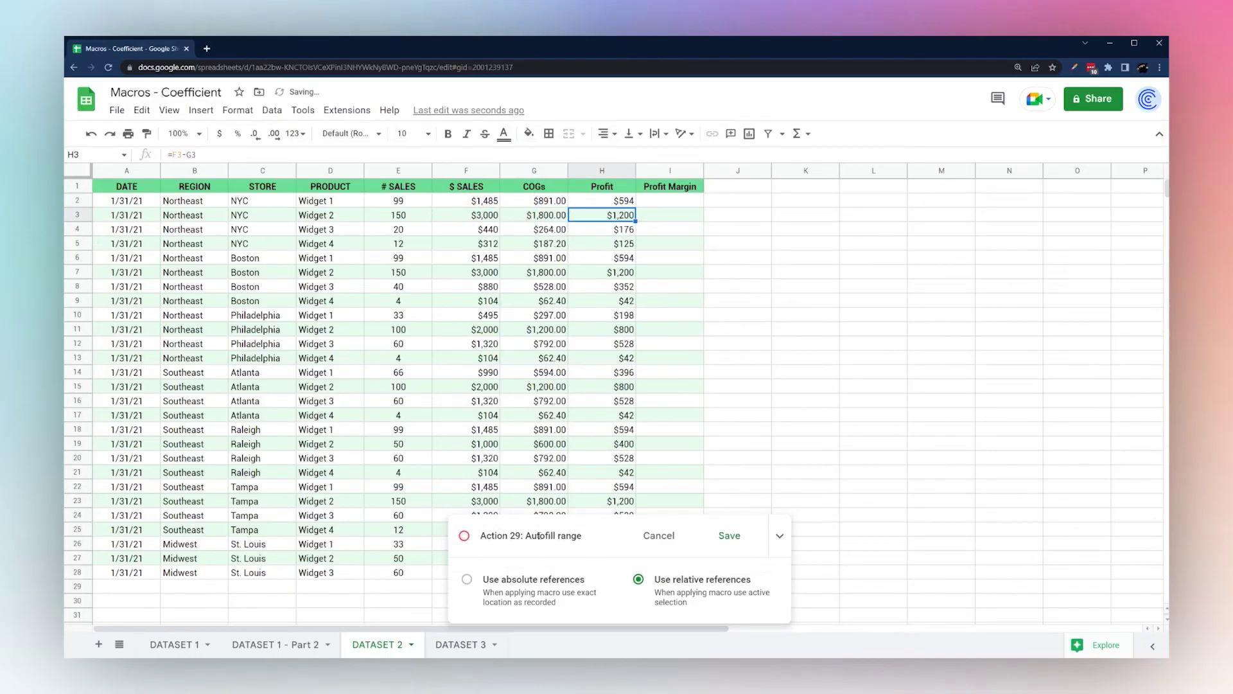
Enter the profit margin formula =H2/F2 in I2 and fill it down the rest of the Profit Margin column
{"action": "left_click", "coordinate": [664, 200]}
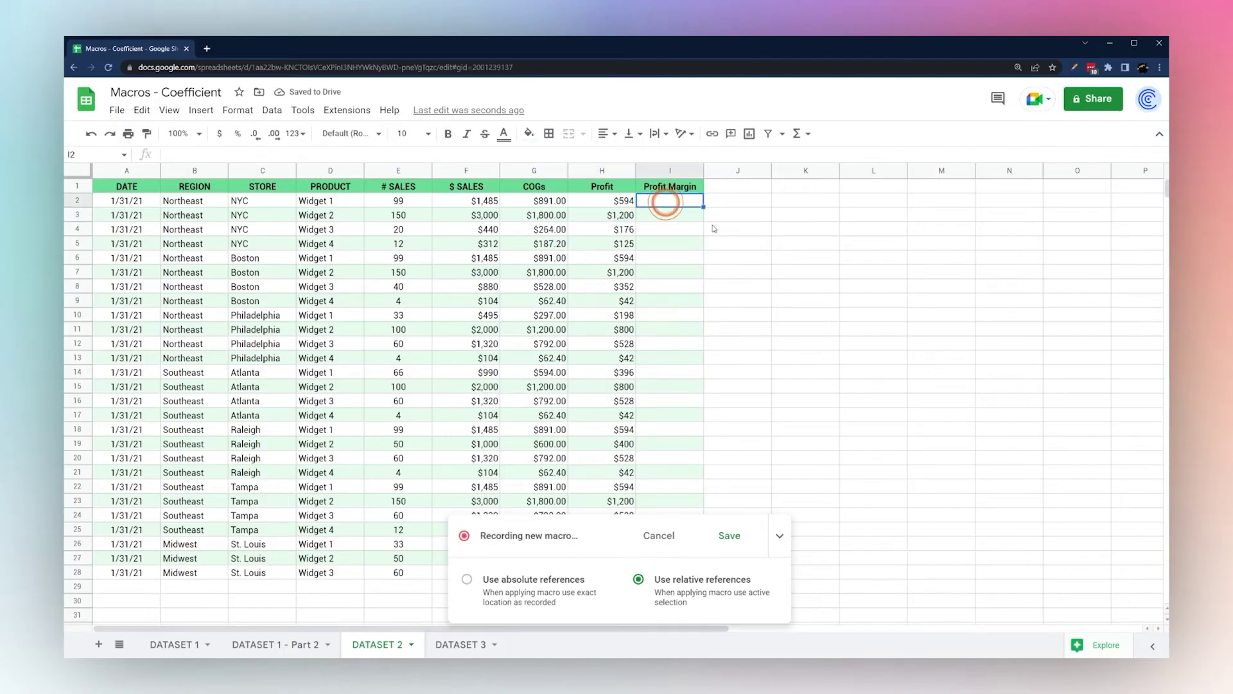
{"action": "type", "text": "="}
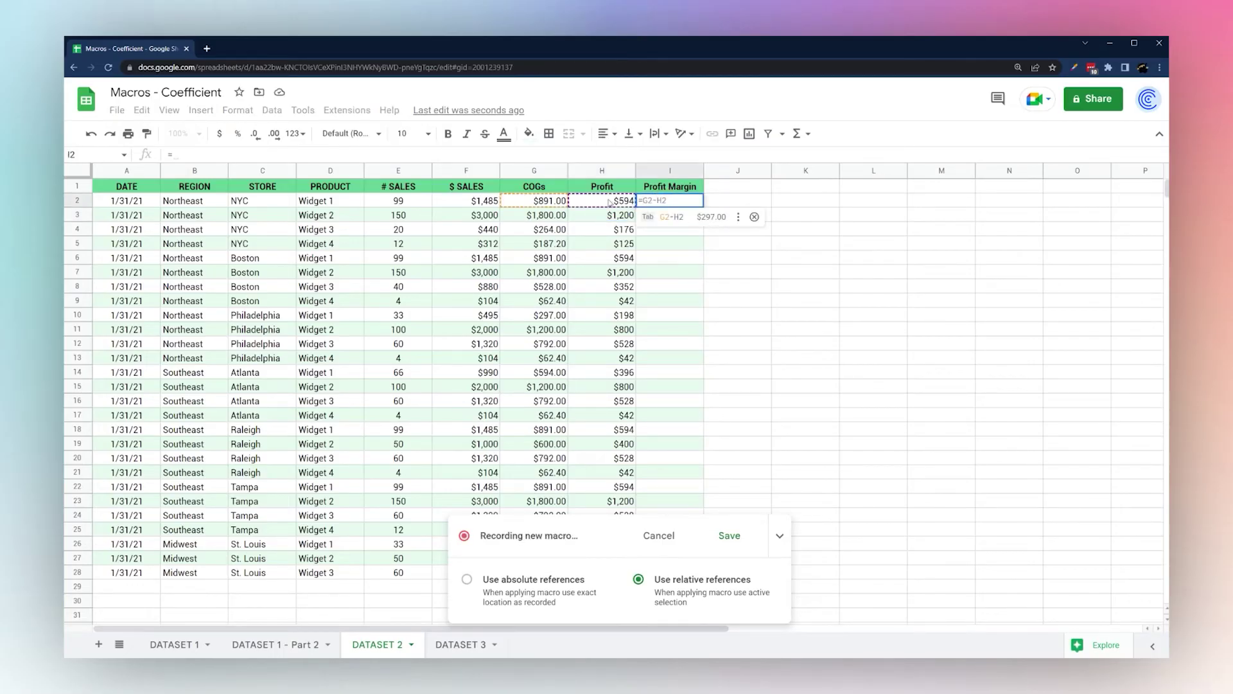
{"action": "left_click", "coordinate": [609, 202]}
{"action": "type", "text": "/"}
{"action": "left_click", "coordinate": [484, 202]}
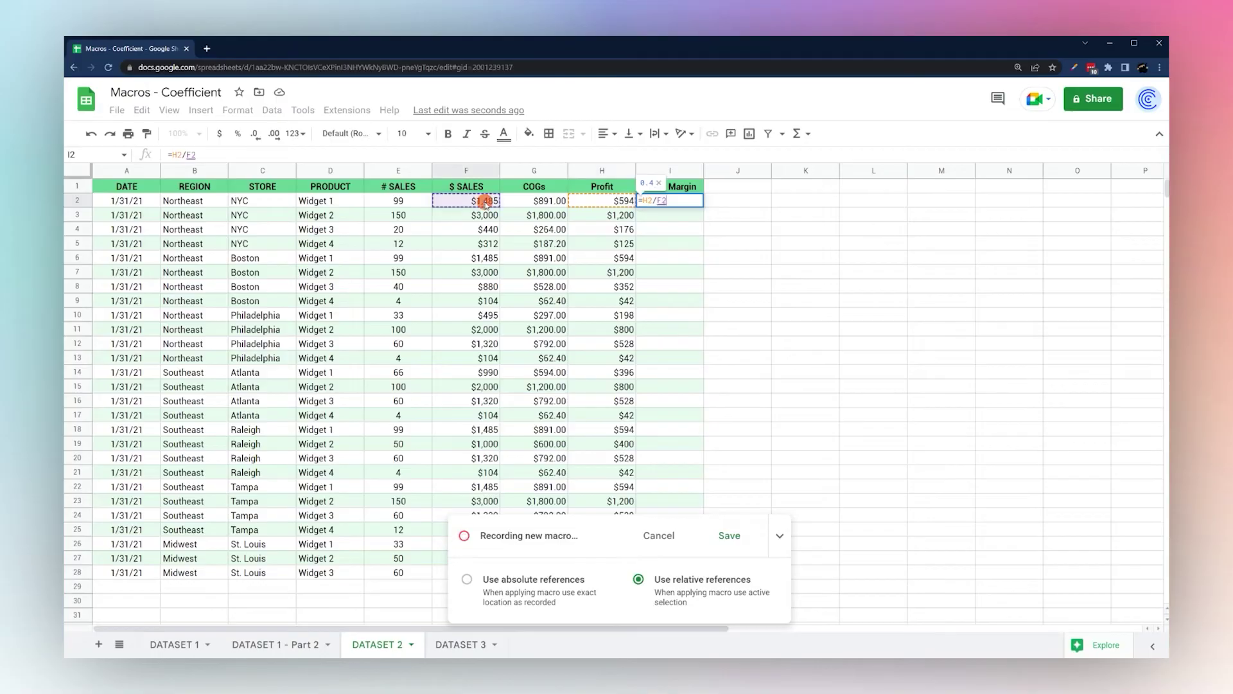
{"action": "key", "text": "Return"}
{"action": "left_click", "coordinate": [695, 202]}
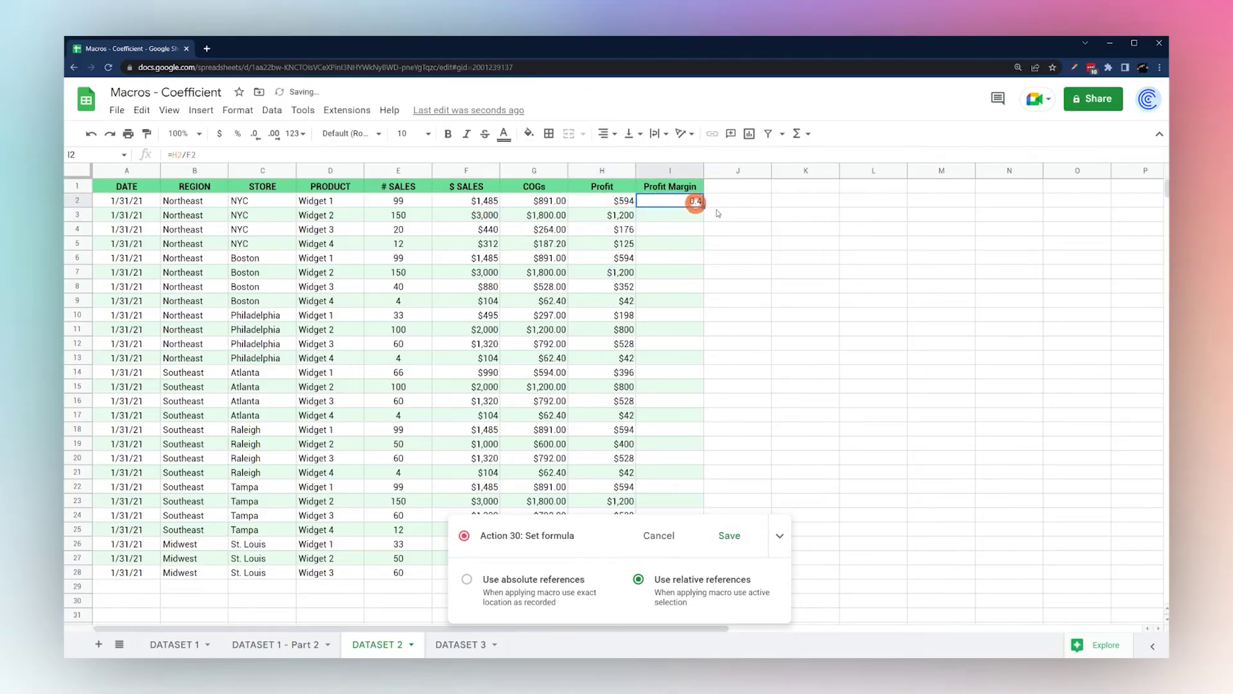
{"action": "double_click", "coordinate": [704, 207]}
Format the Profit Margin values I2:I28 as centered percentages with no decimal places
{"action": "left_click", "coordinate": [665, 204]}
{"action": "key", "text": "ctrl+a"}
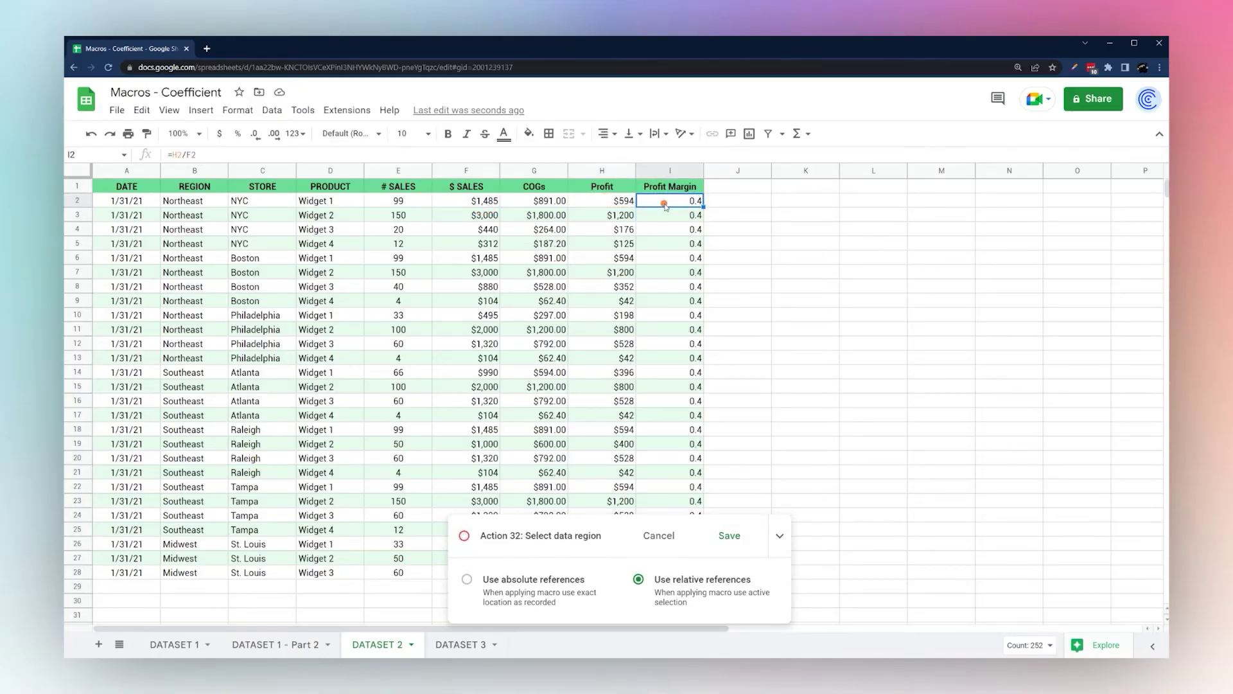
{"action": "key", "text": "ctrl+shift+Down"}
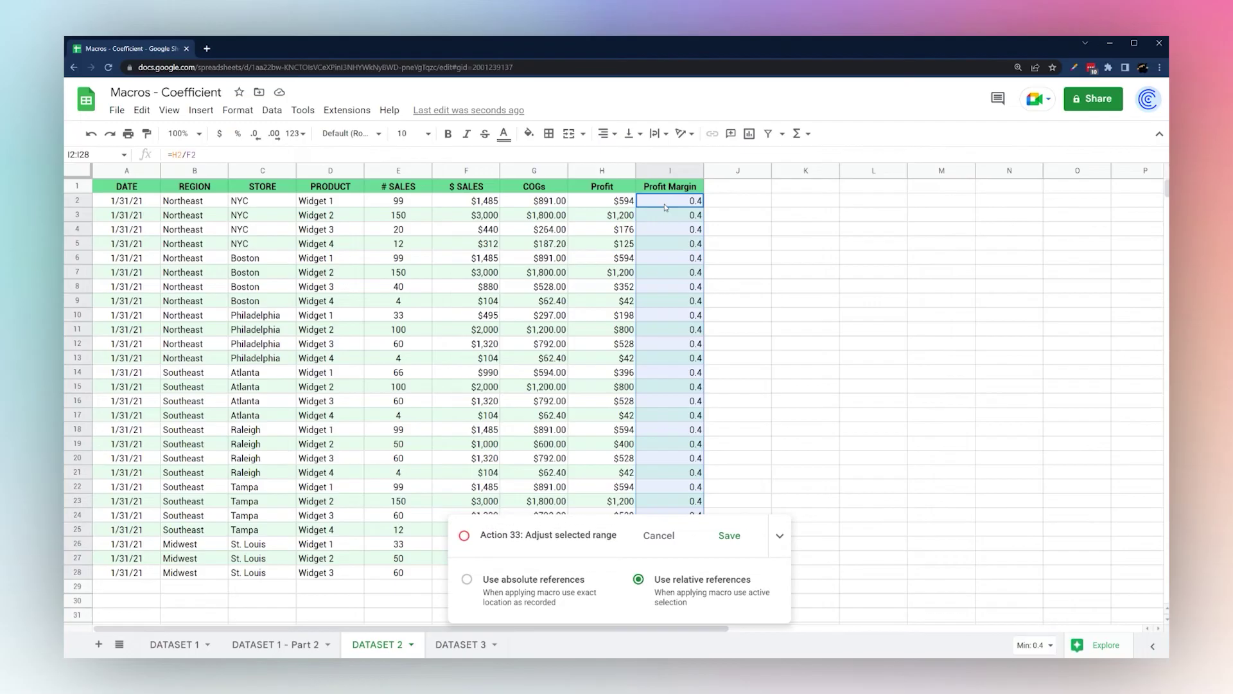
{"action": "left_click", "coordinate": [237, 135]}
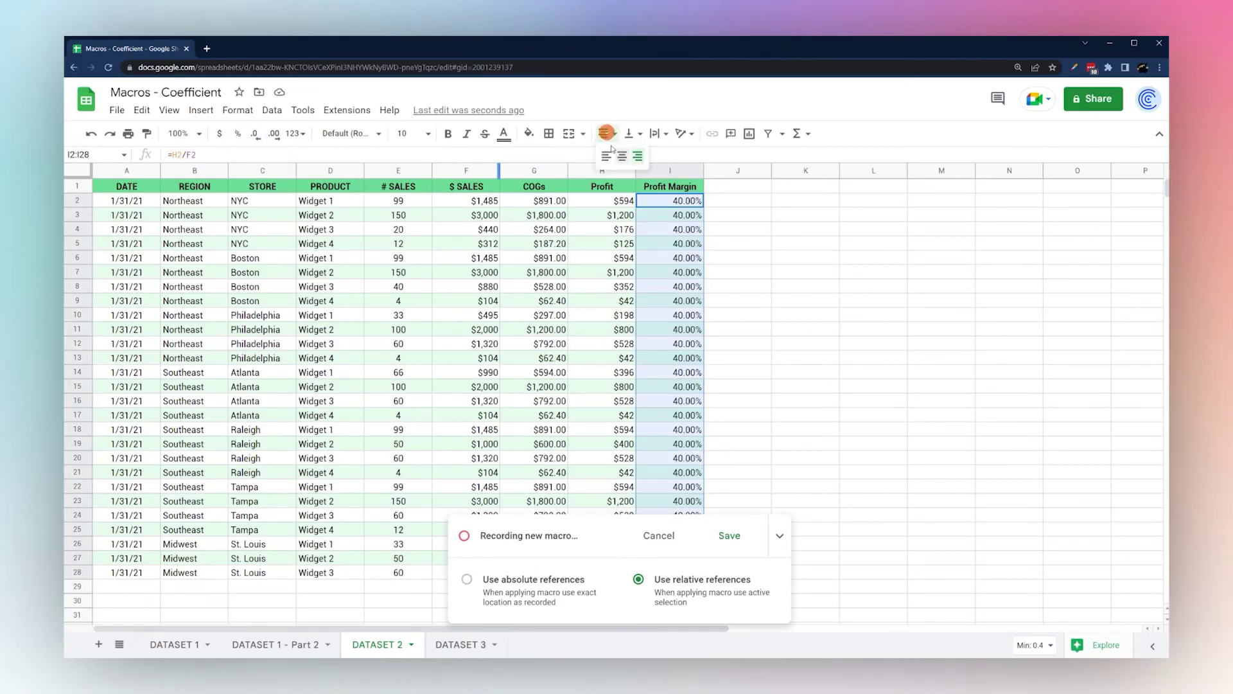
{"action": "left_click", "coordinate": [256, 135]}
{"action": "left_click", "coordinate": [256, 136]}
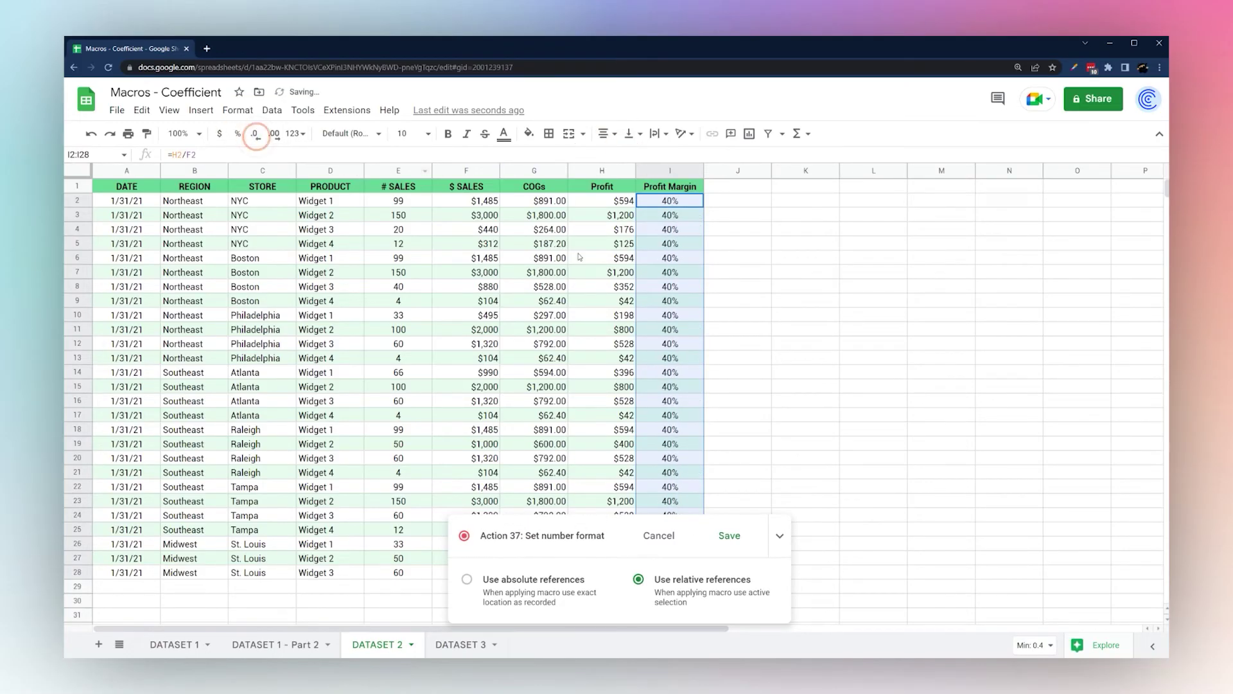
{"action": "scroll", "coordinate": [570, 223], "scroll_direction": "down", "scroll_amount": 2}
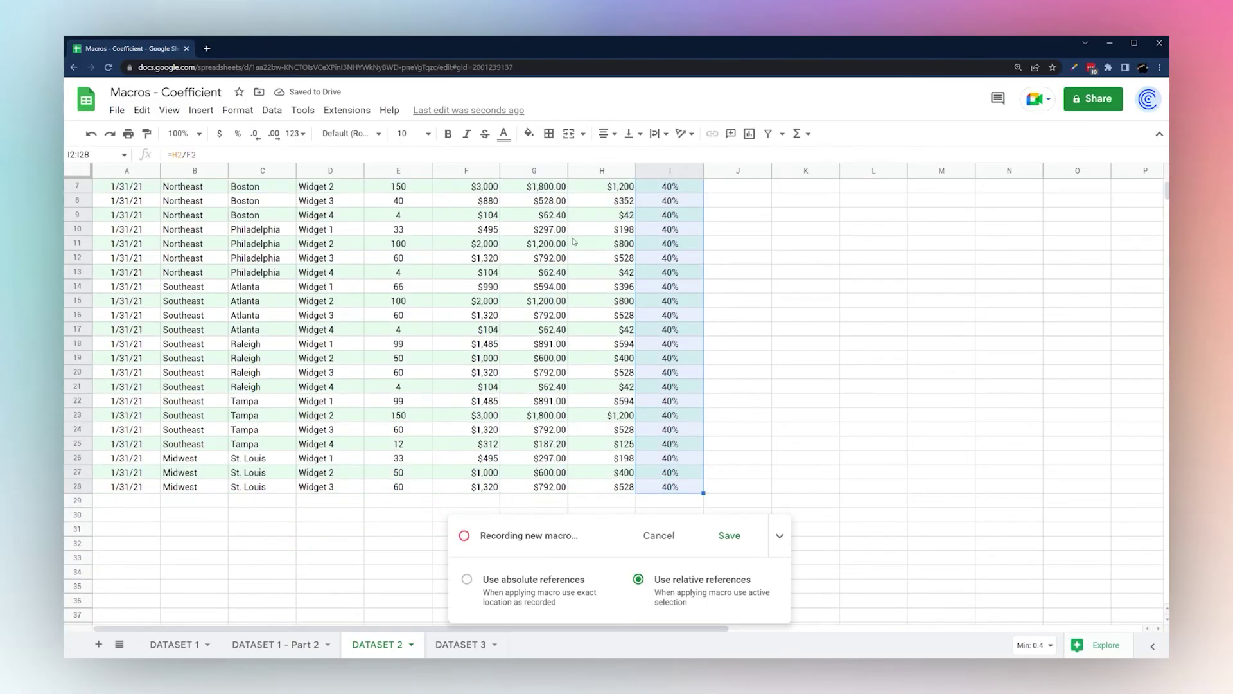
{"action": "scroll", "coordinate": [591, 290], "scroll_direction": "up", "scroll_amount": 2}
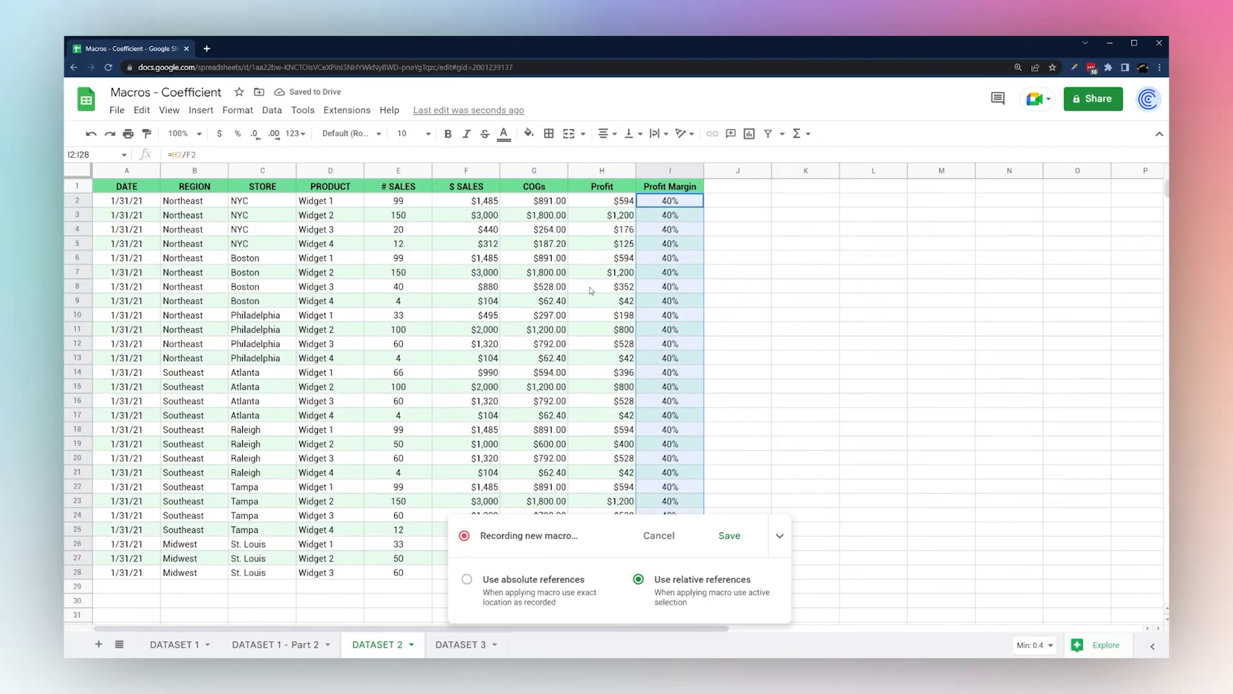
Apply an outer border around the whole table A1:I28
{"action": "left_click", "coordinate": [132, 188]}
{"action": "key", "text": "ctrl+shift+Right"}
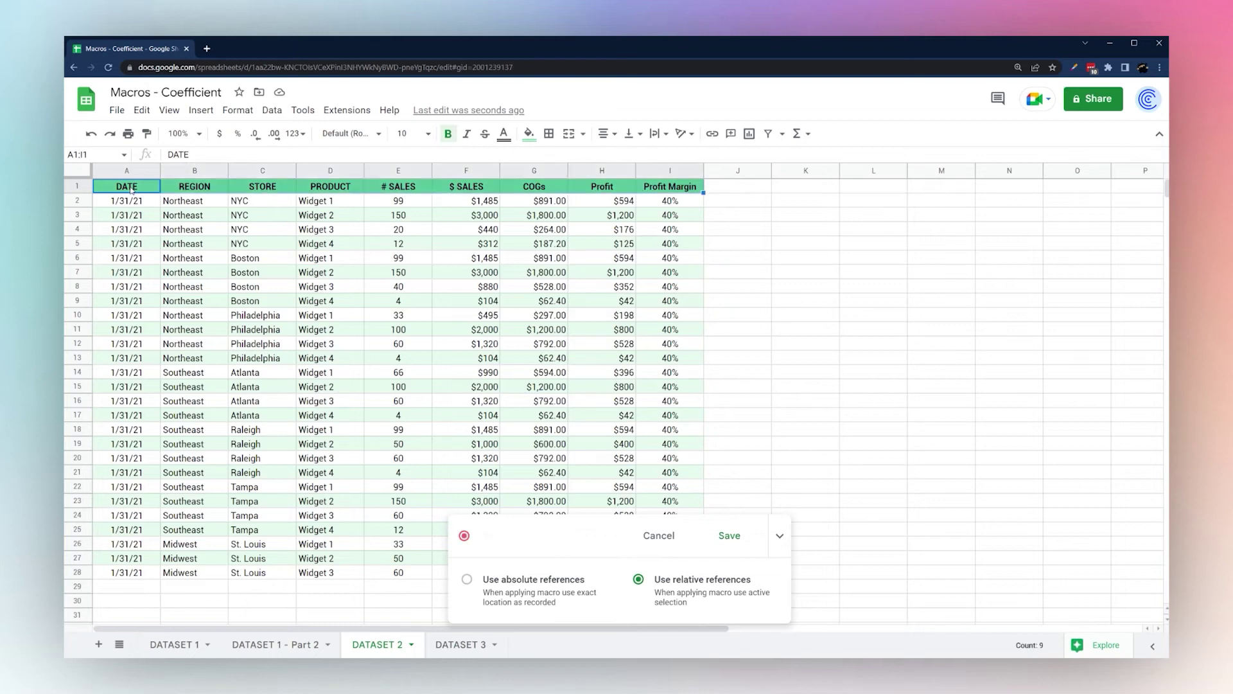
{"action": "key", "text": "ctrl+shift+Down"}
{"action": "left_click", "coordinate": [549, 133]}
{"action": "left_click", "coordinate": [628, 159]}
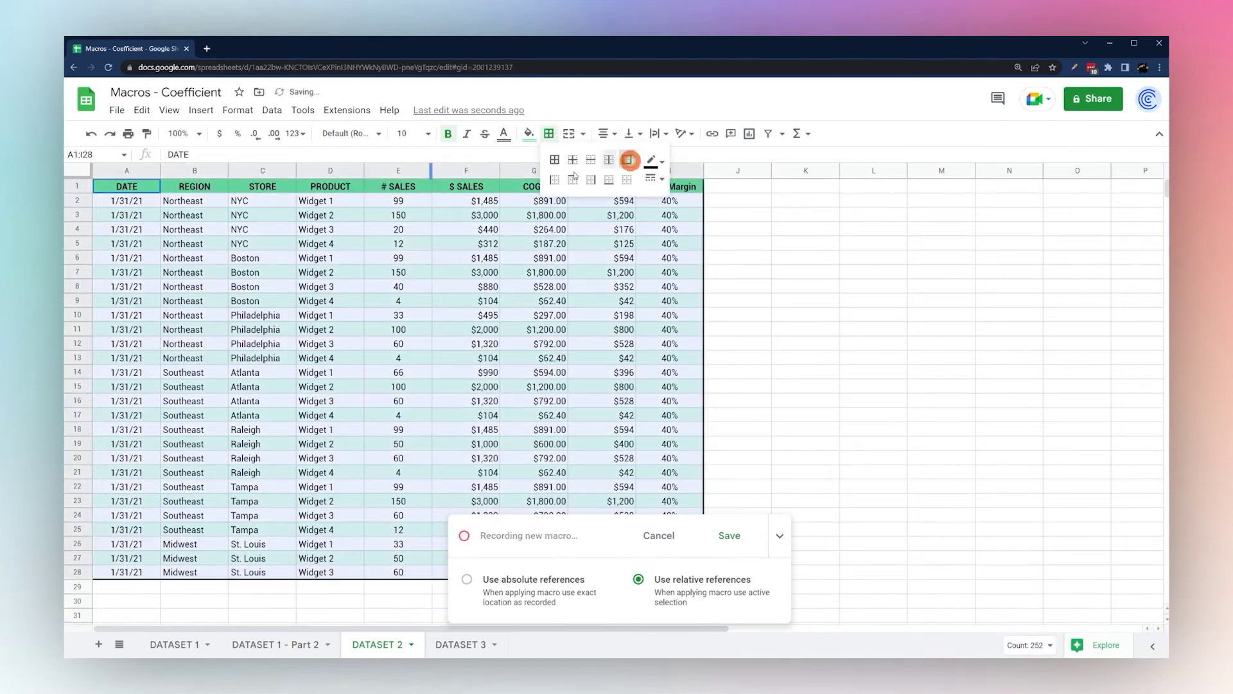
{"action": "left_click", "coordinate": [427, 222]}
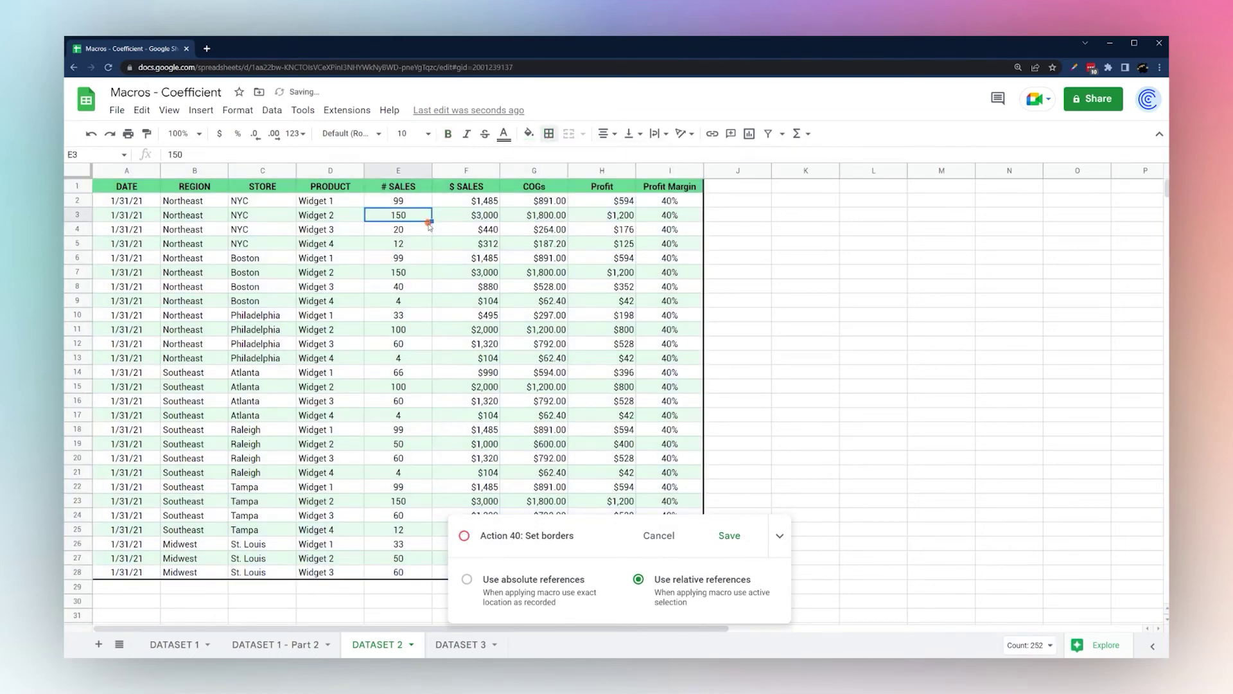
Finish the macro recording and save it under the name Update Table
{"action": "left_click", "coordinate": [730, 536]}
{"action": "key", "text": "BackSpace"}
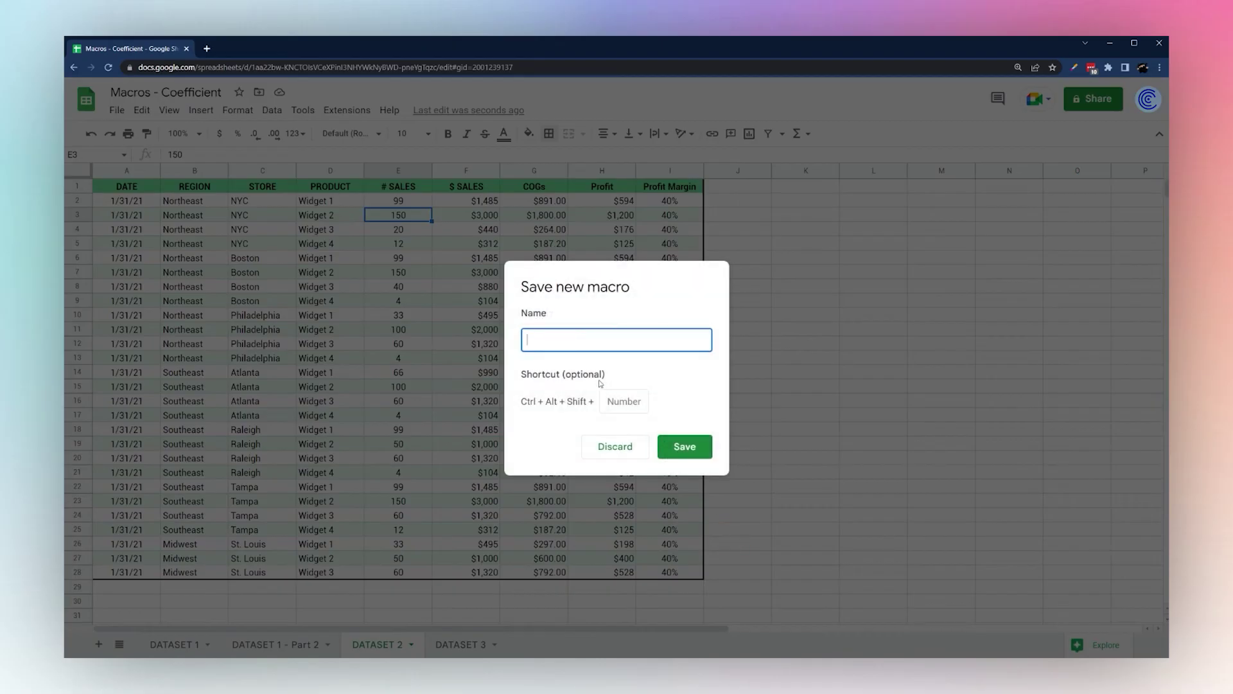
{"action": "type", "text": "le"}
{"action": "key", "text": "Return"}
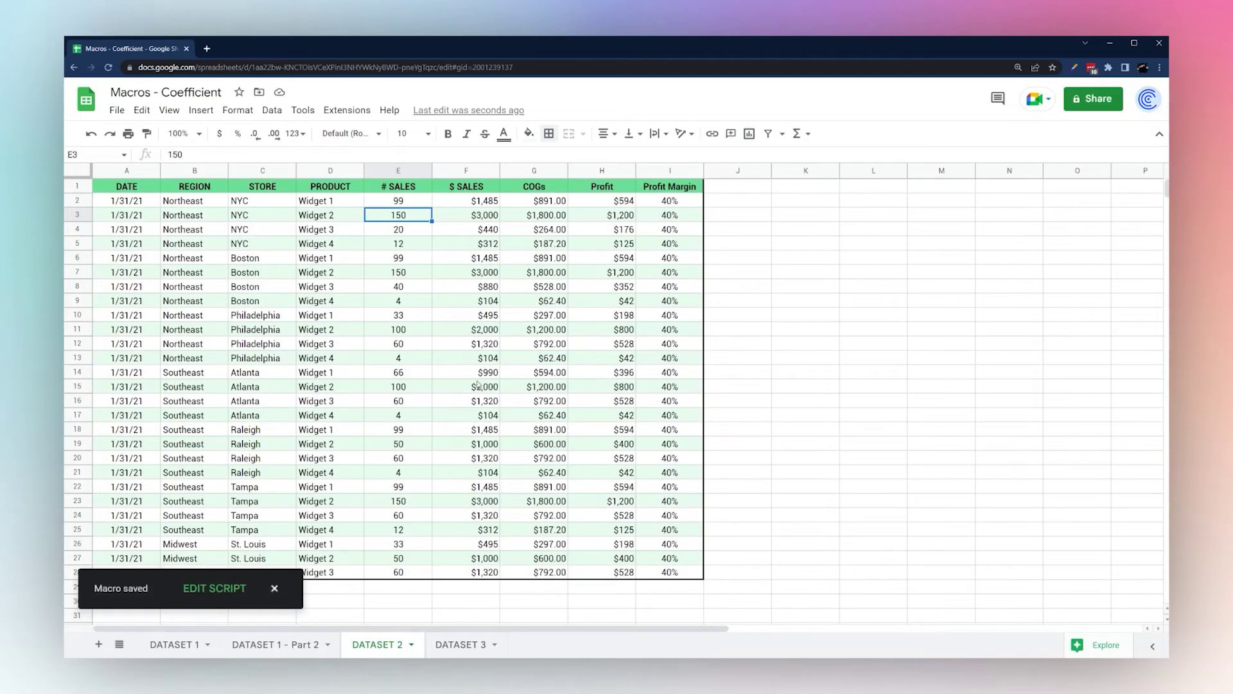
Revert the DATASET 2 table to its original unformatted data and run the Update Table macro from cell A1
{"action": "key", "text": "ctrl+alt+shift+1"}
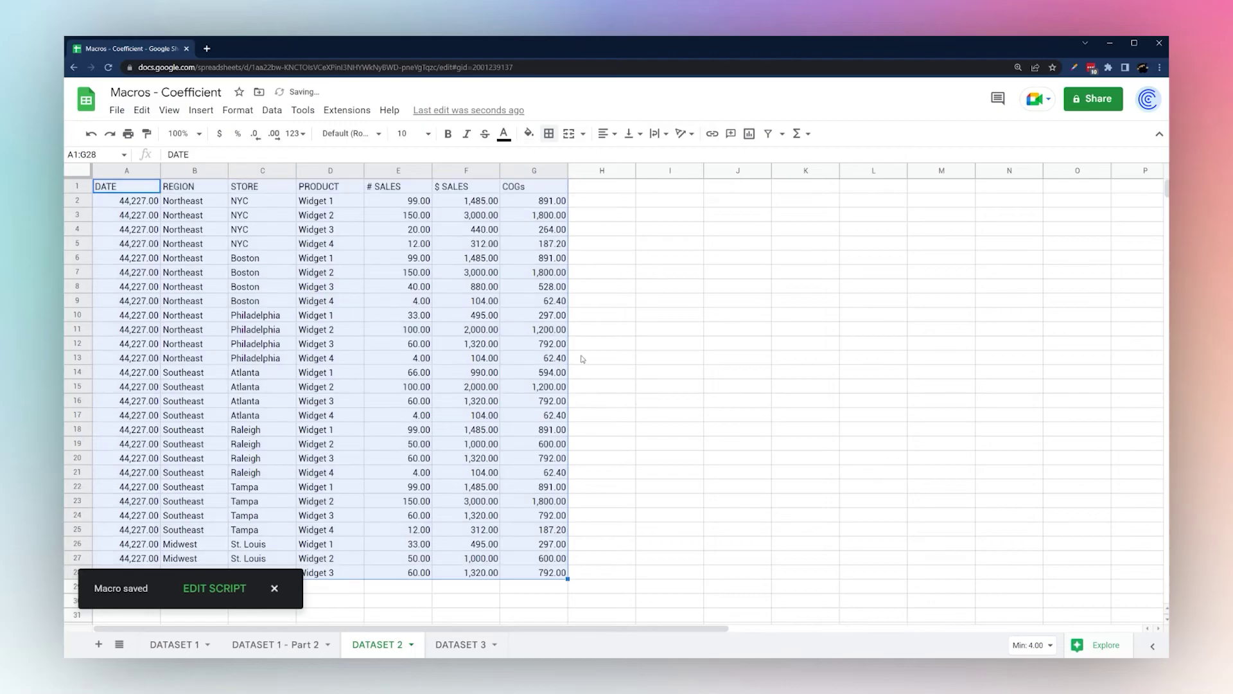
{"action": "left_click", "coordinate": [602, 352]}
{"action": "left_click", "coordinate": [130, 188]}
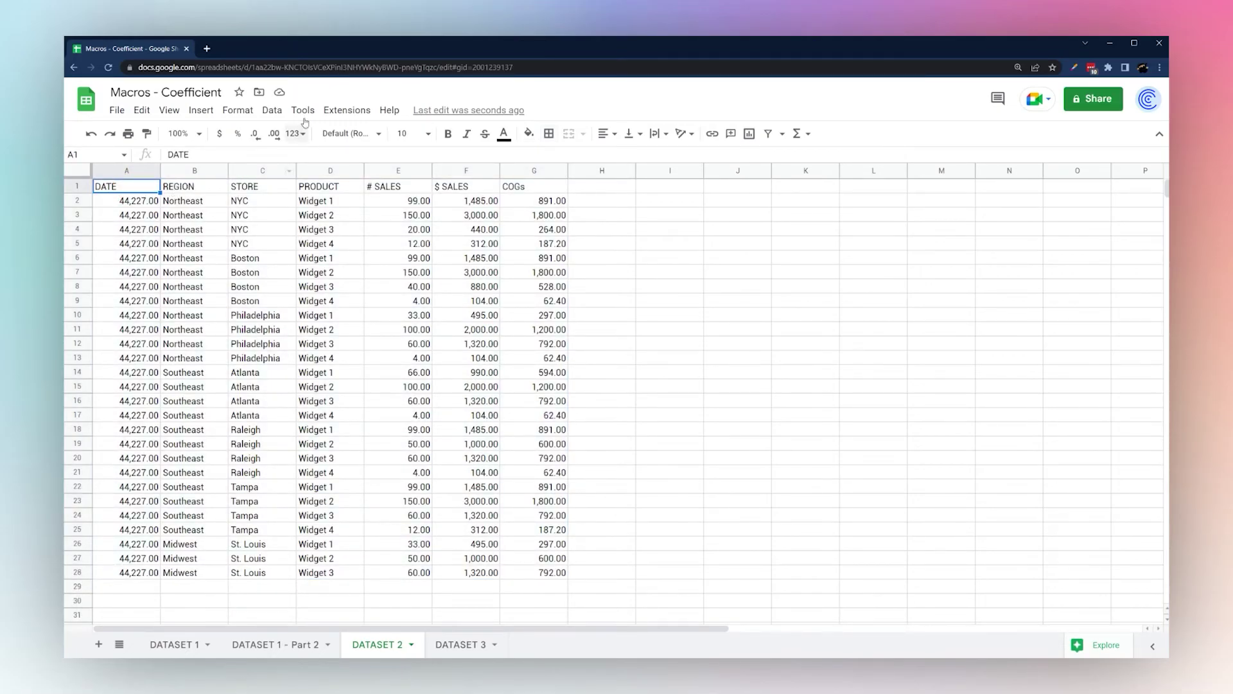
{"action": "left_click", "coordinate": [347, 110]}
{"action": "mouse_move", "coordinate": [393, 156]}
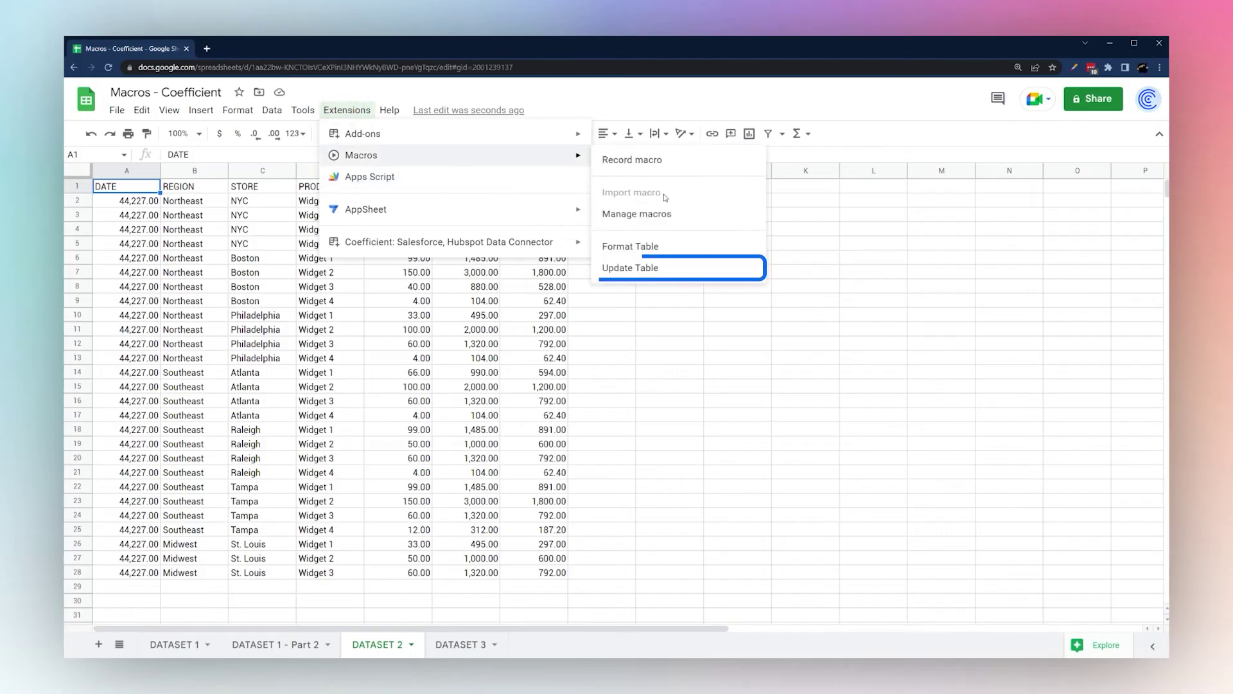
{"action": "left_click", "coordinate": [644, 269]}
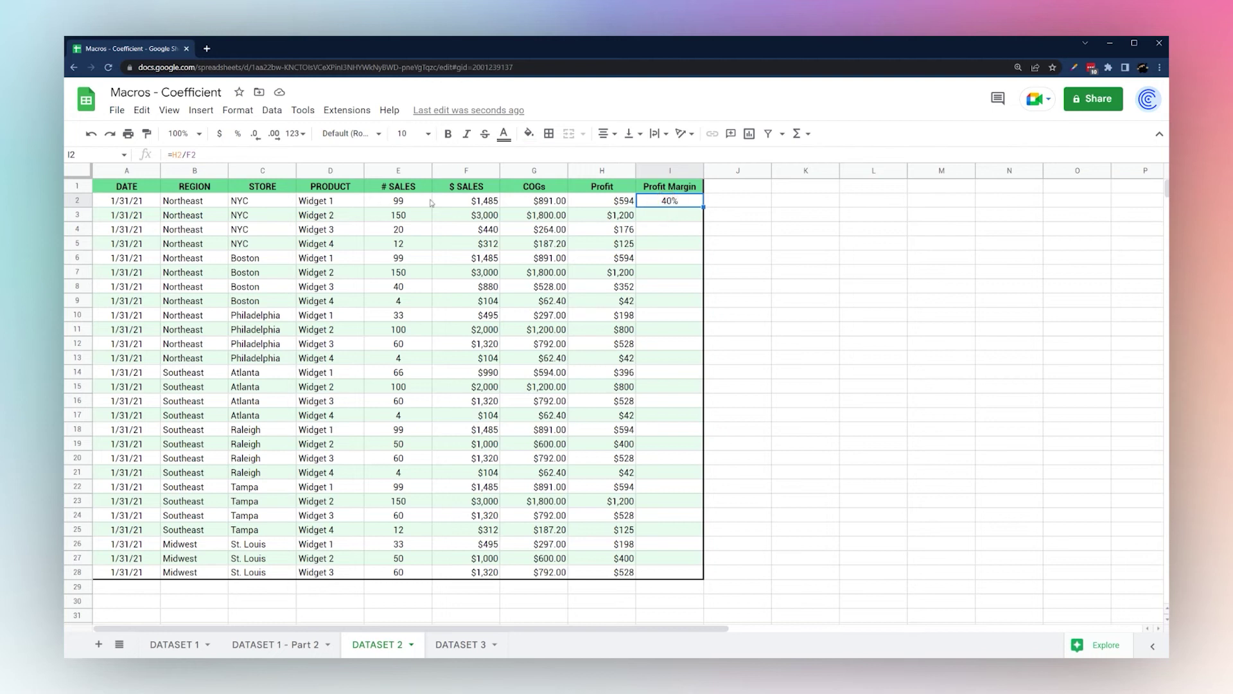
Check the macro's output in the first rows of the Profit and Profit Margin columns
{"action": "left_click", "coordinate": [649, 220]}
{"action": "left_click", "coordinate": [669, 201]}
{"action": "left_click", "coordinate": [619, 202]}
{"action": "left_click", "coordinate": [617, 219]}
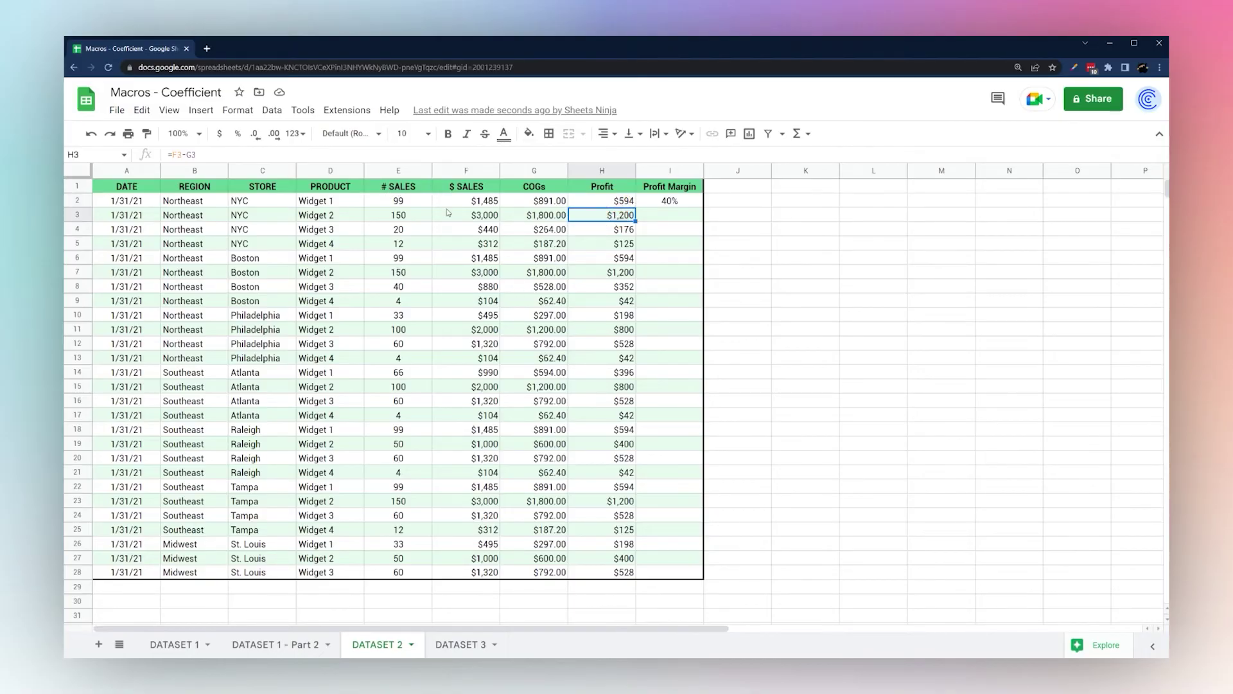
{"action": "left_click", "coordinate": [402, 201]}
Open the spreadsheet's recorded macros in Apps Script and examine the FormatTable function in macros.gs
{"action": "left_click", "coordinate": [347, 110]}
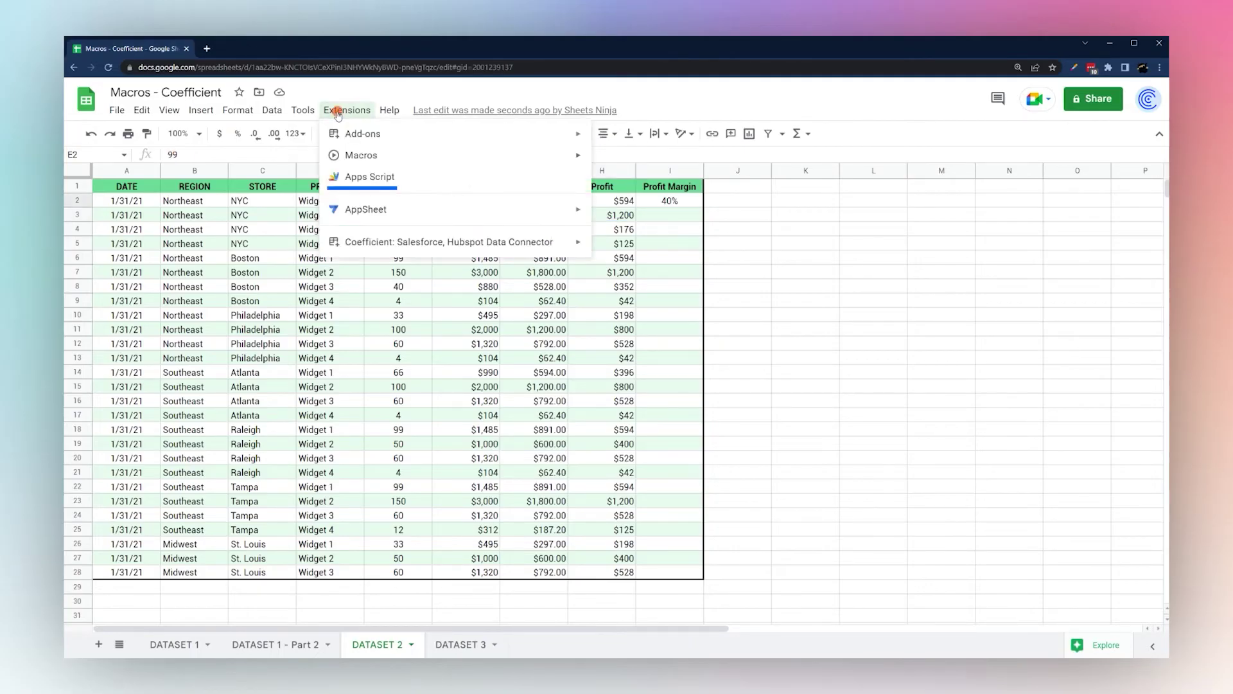
{"action": "left_click", "coordinate": [381, 181]}
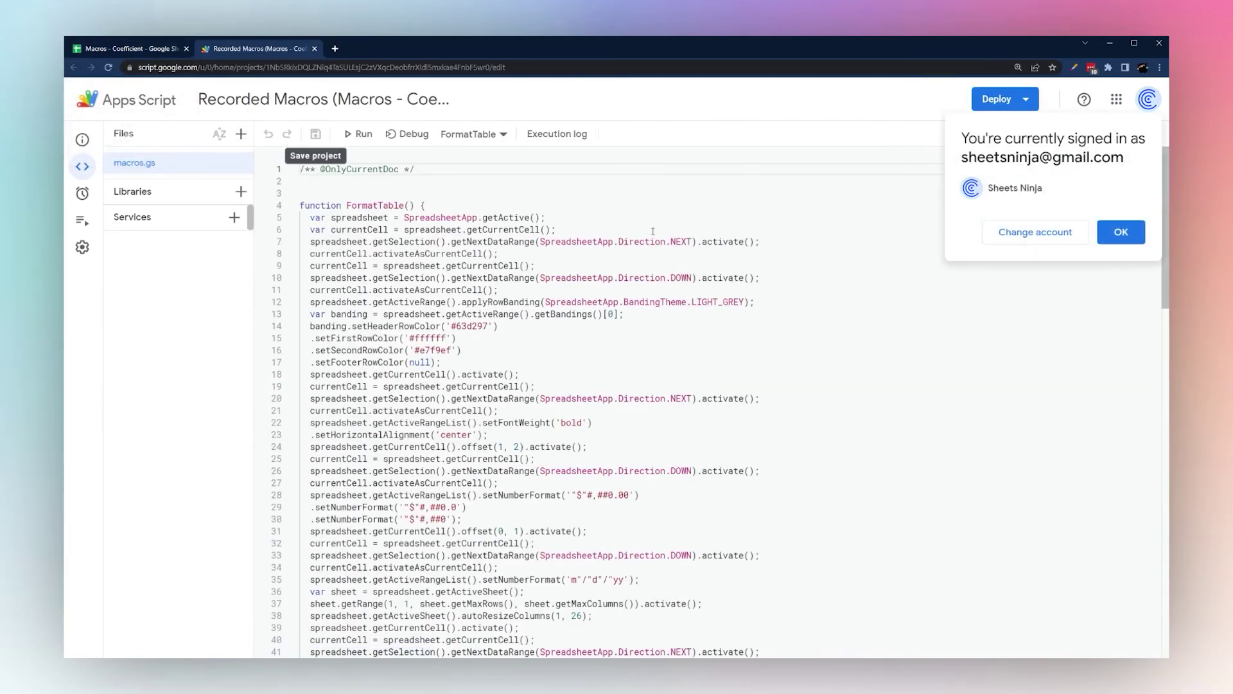
{"action": "left_click", "coordinate": [1121, 232]}
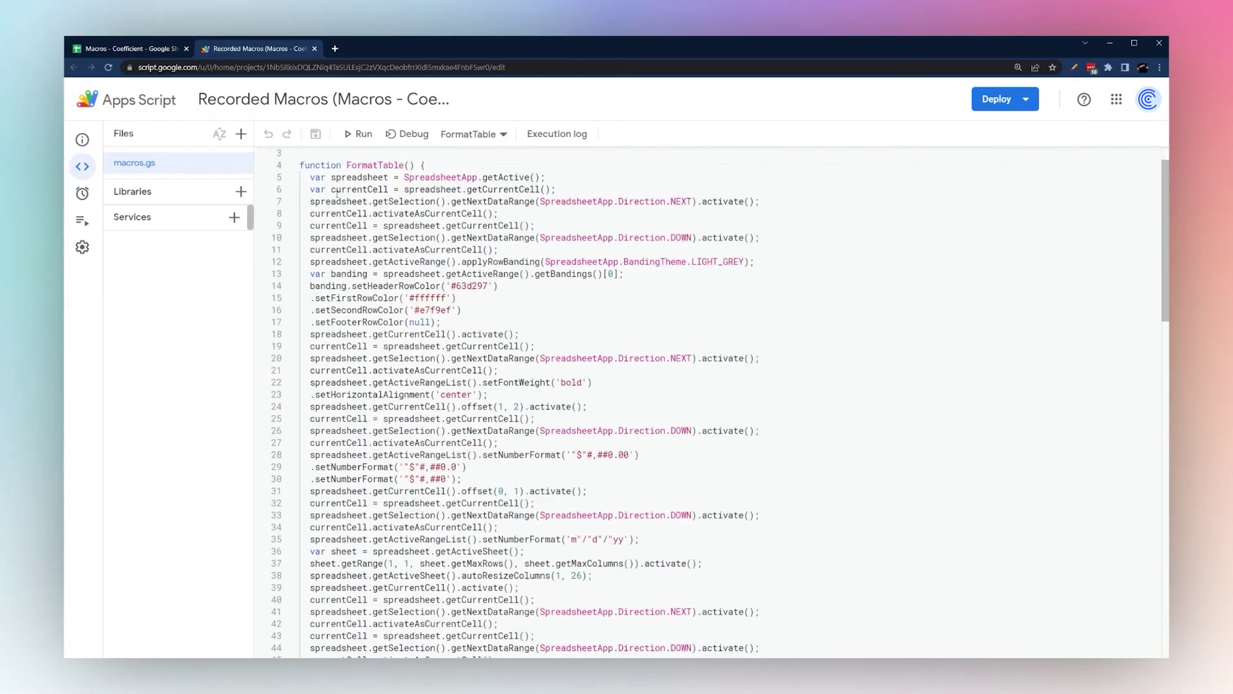
{"action": "triple_click", "coordinate": [316, 206]}
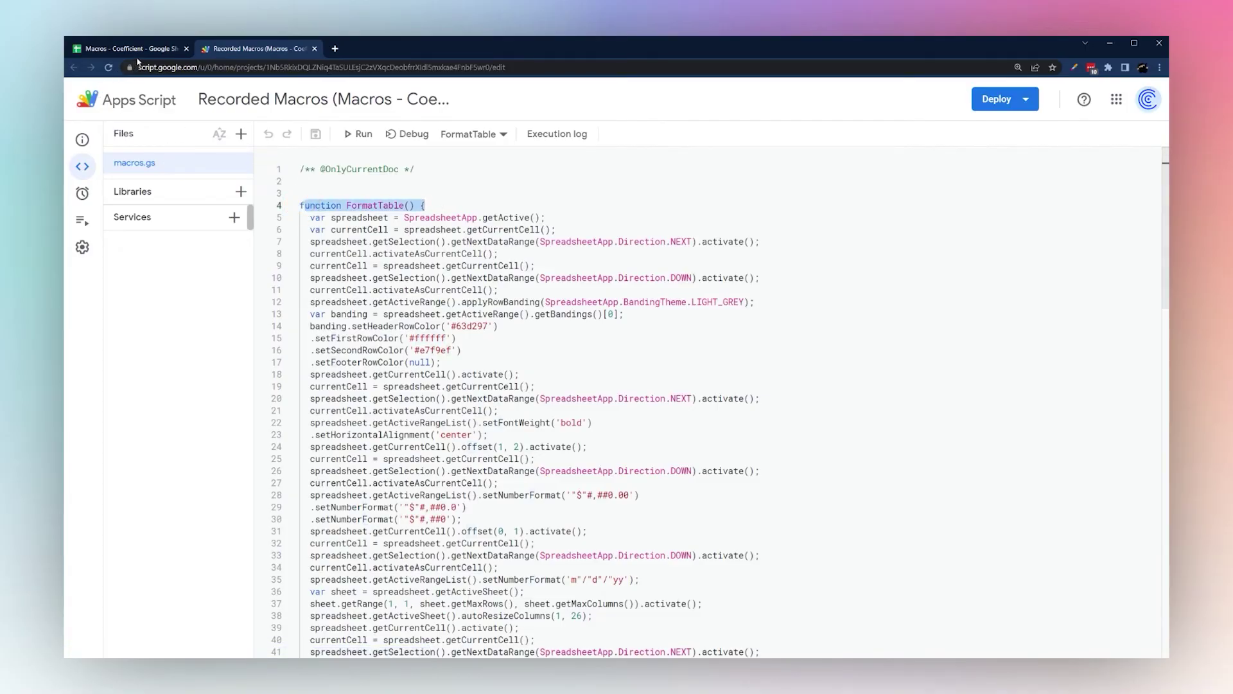
{"action": "scroll", "coordinate": [426, 236], "scroll_direction": "down", "scroll_amount": 5}
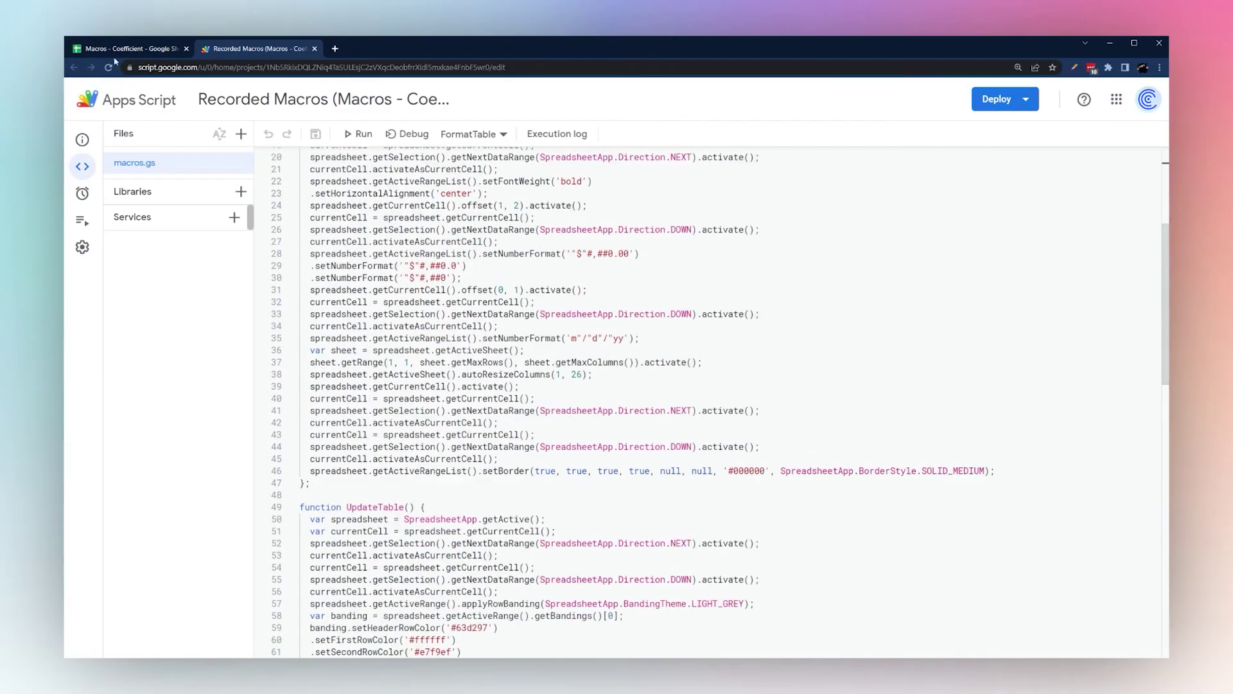
{"action": "left_click", "coordinate": [122, 48]}
{"action": "left_click", "coordinate": [347, 110]}
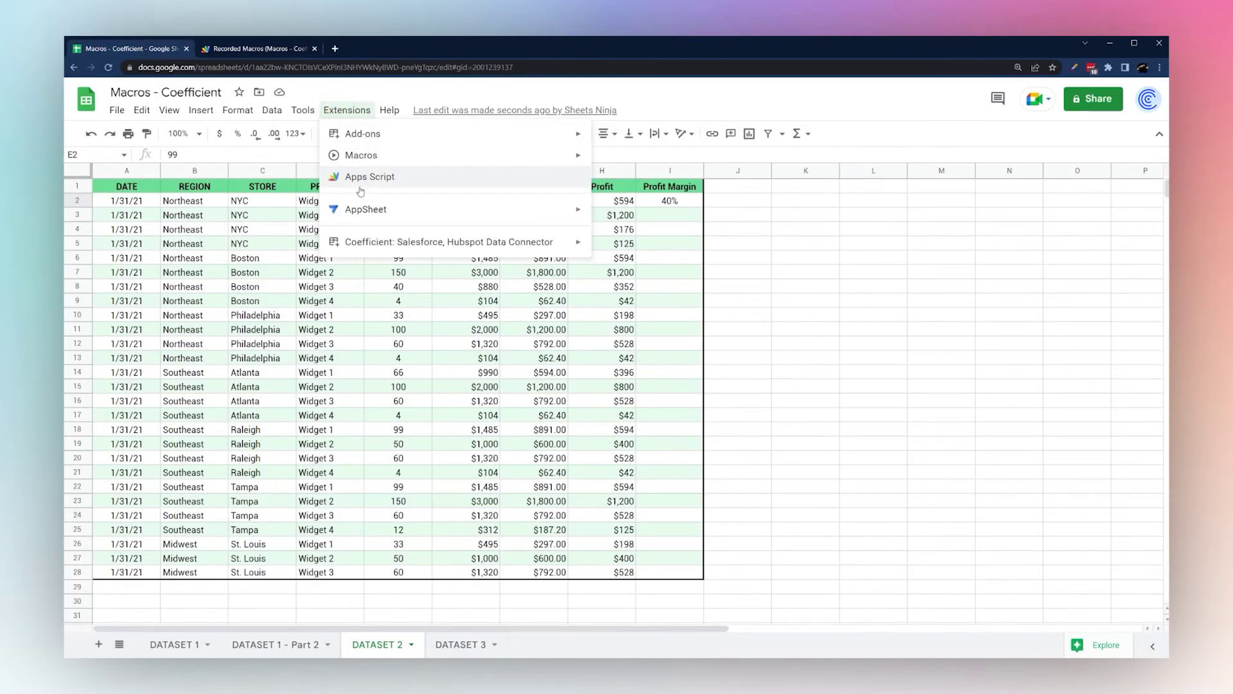
{"action": "mouse_move", "coordinate": [377, 156]}
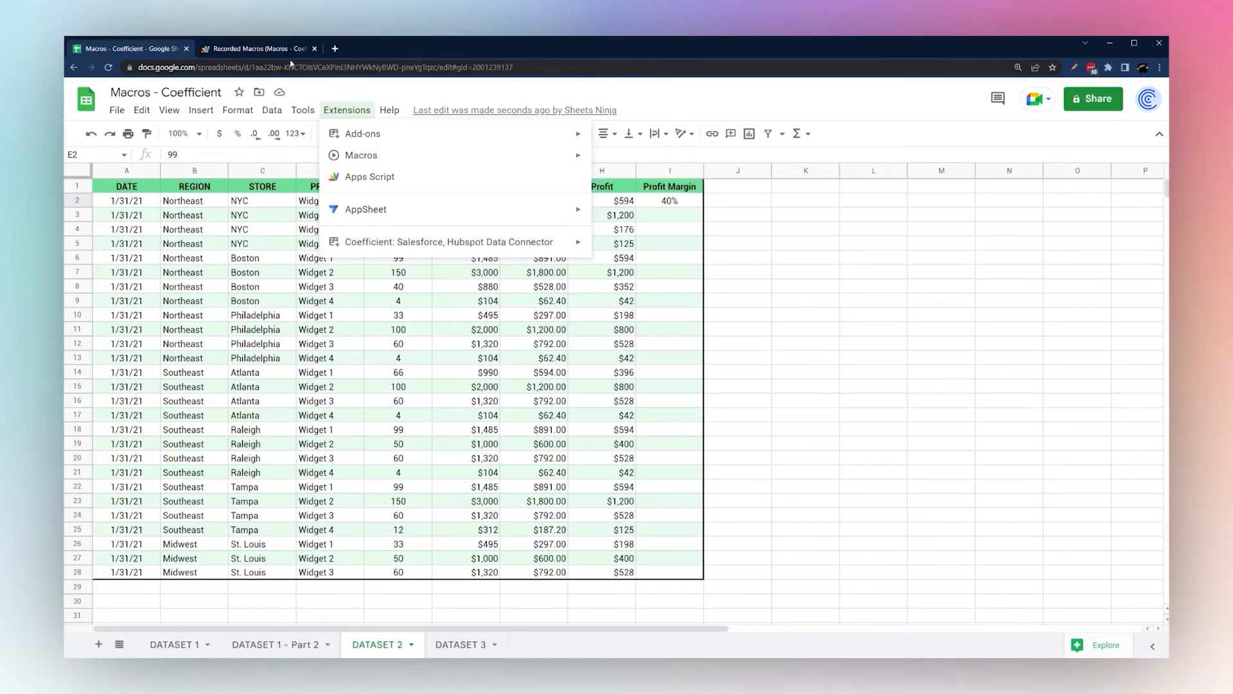
Locate the UpdateTable function in the Apps Script code and highlight its opening selection and row banding lines, 50 to 62
{"action": "left_click", "coordinate": [257, 48]}
{"action": "scroll", "coordinate": [329, 422], "scroll_direction": "down", "scroll_amount": 3}
{"action": "left_click_drag", "start_coordinate": [314, 426], "coordinate": [446, 438]}
{"action": "double_click", "coordinate": [398, 427]}
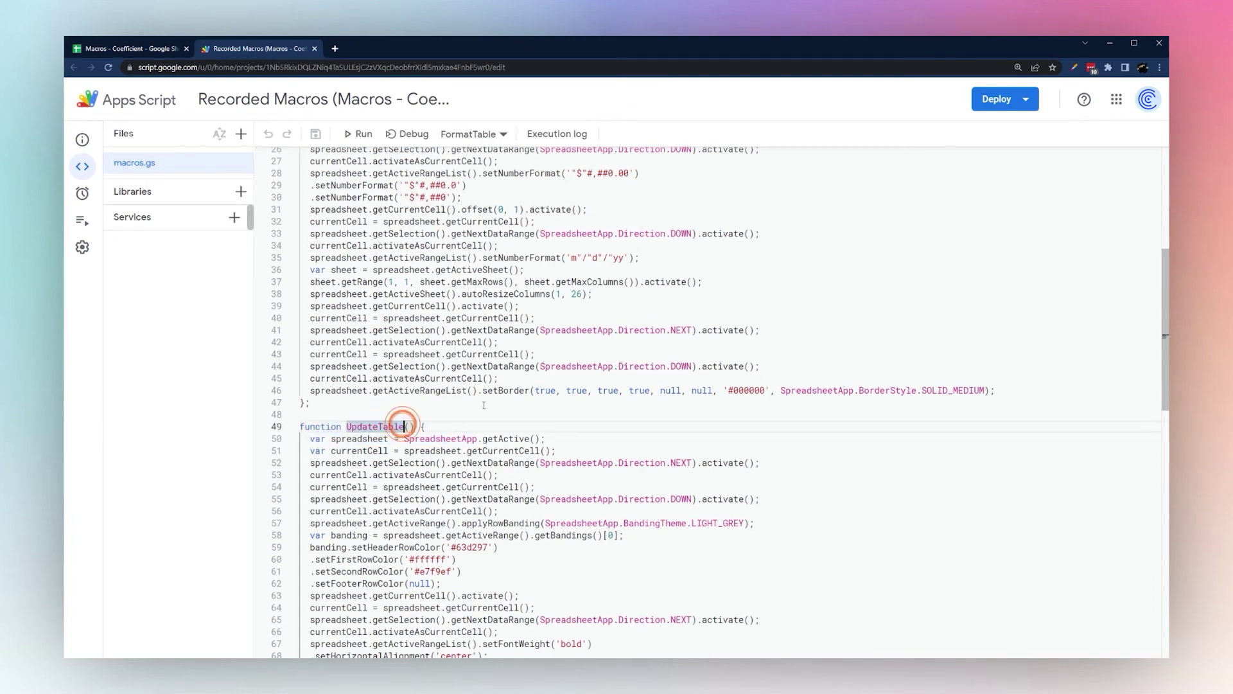
{"action": "scroll", "coordinate": [473, 377], "scroll_direction": "down", "scroll_amount": 5}
{"action": "left_click_drag", "start_coordinate": [308, 237], "coordinate": [443, 383]}
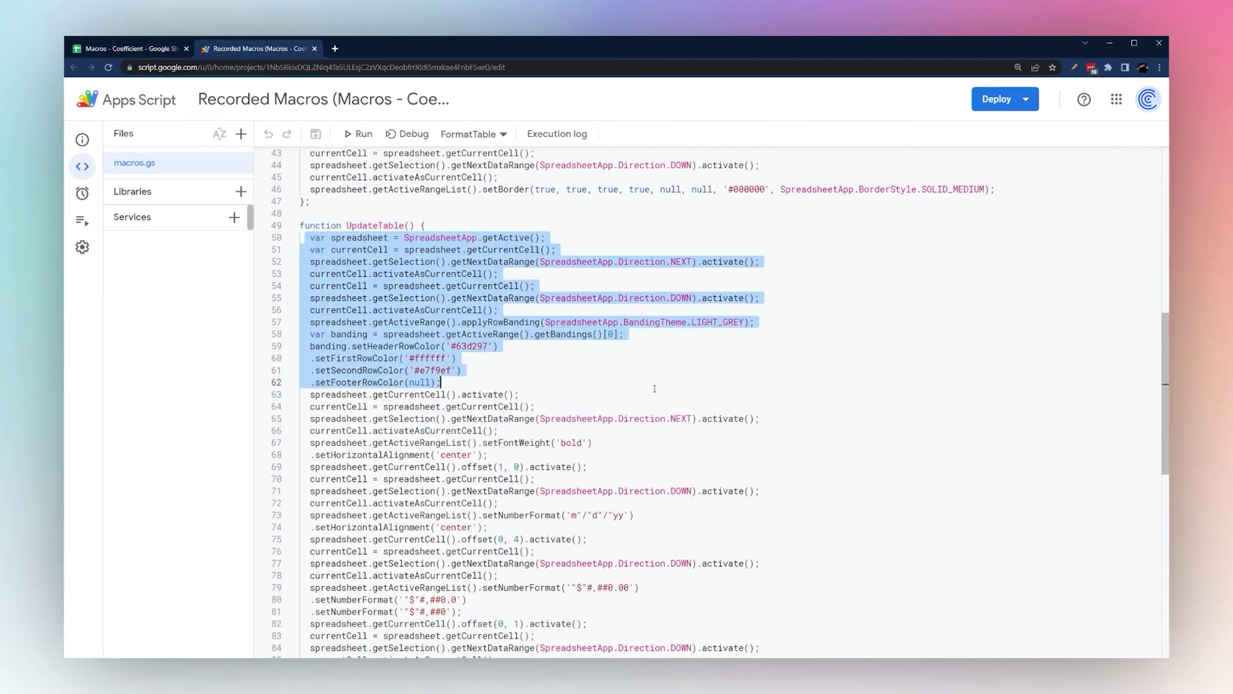
{"action": "left_click", "coordinate": [653, 399]}
Read through the UpdateTable function's recorded formatting lines, from the header formatting at line 63 to the Profit Margin formula, and return to its start
{"action": "scroll", "coordinate": [604, 363], "scroll_direction": "down", "scroll_amount": 1}
{"action": "scroll", "coordinate": [597, 357], "scroll_direction": "down", "scroll_amount": 1}
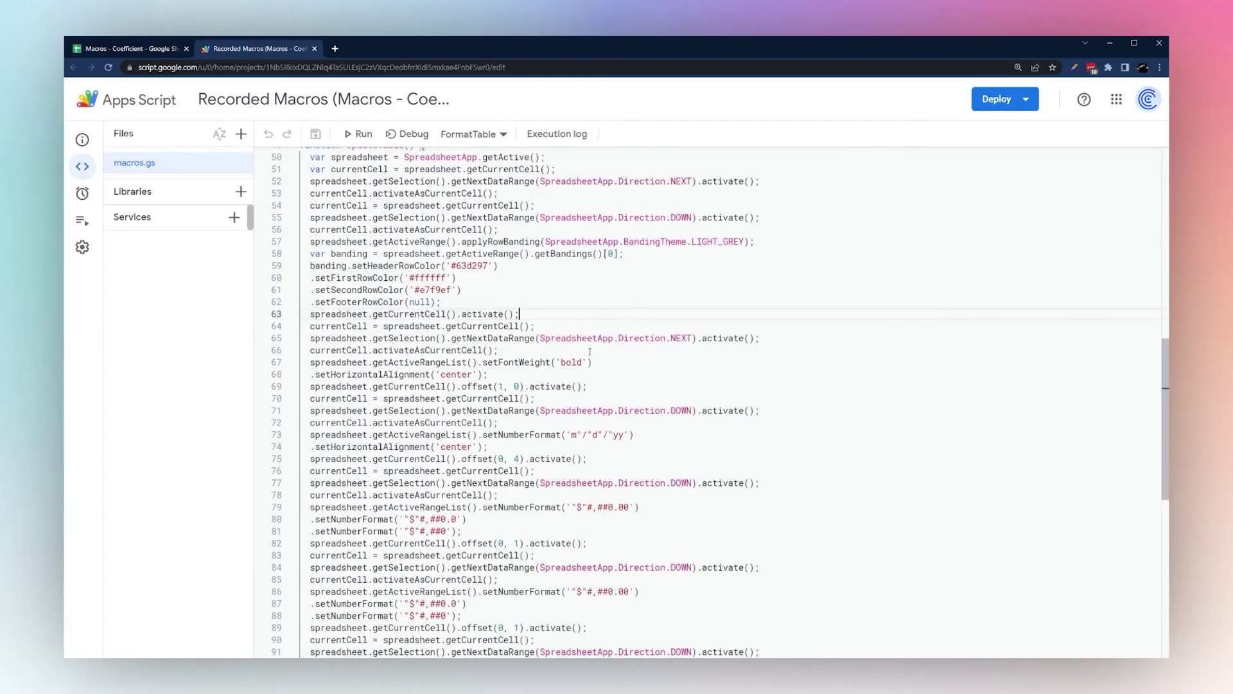
{"action": "left_click", "coordinate": [411, 326]}
{"action": "scroll", "coordinate": [582, 371], "scroll_direction": "down", "scroll_amount": 1}
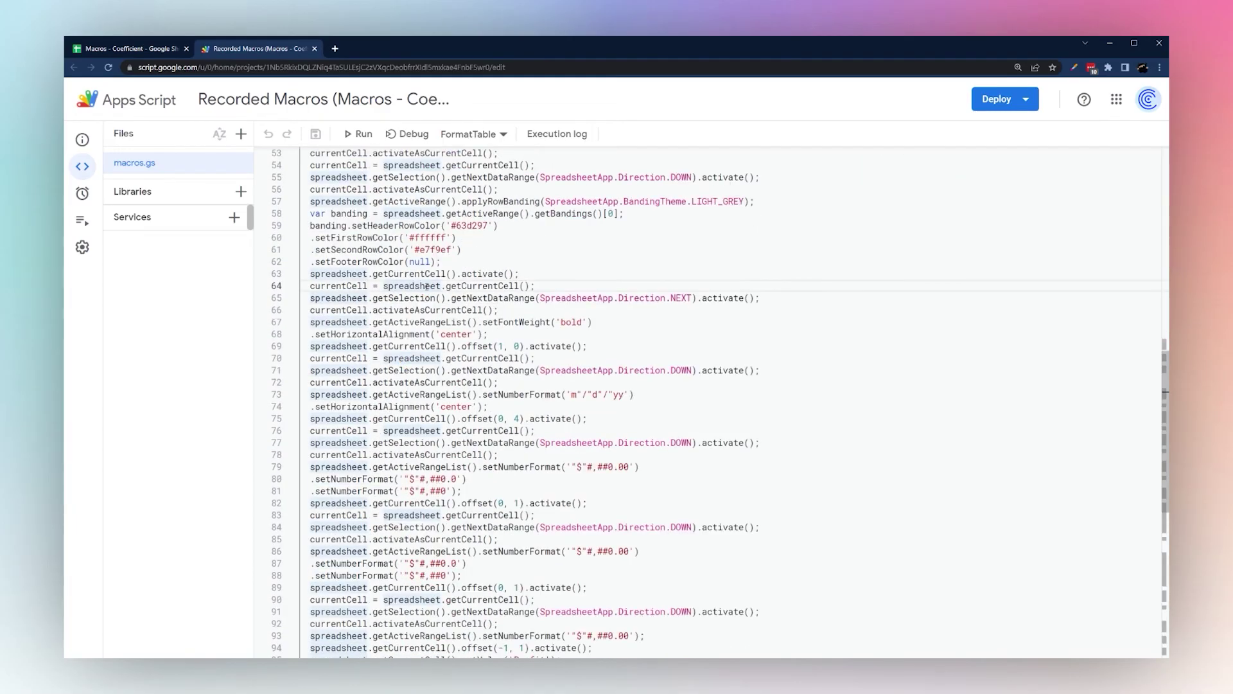
{"action": "scroll", "coordinate": [610, 333], "scroll_direction": "down", "scroll_amount": 1}
{"action": "scroll", "coordinate": [597, 325], "scroll_direction": "down", "scroll_amount": 2}
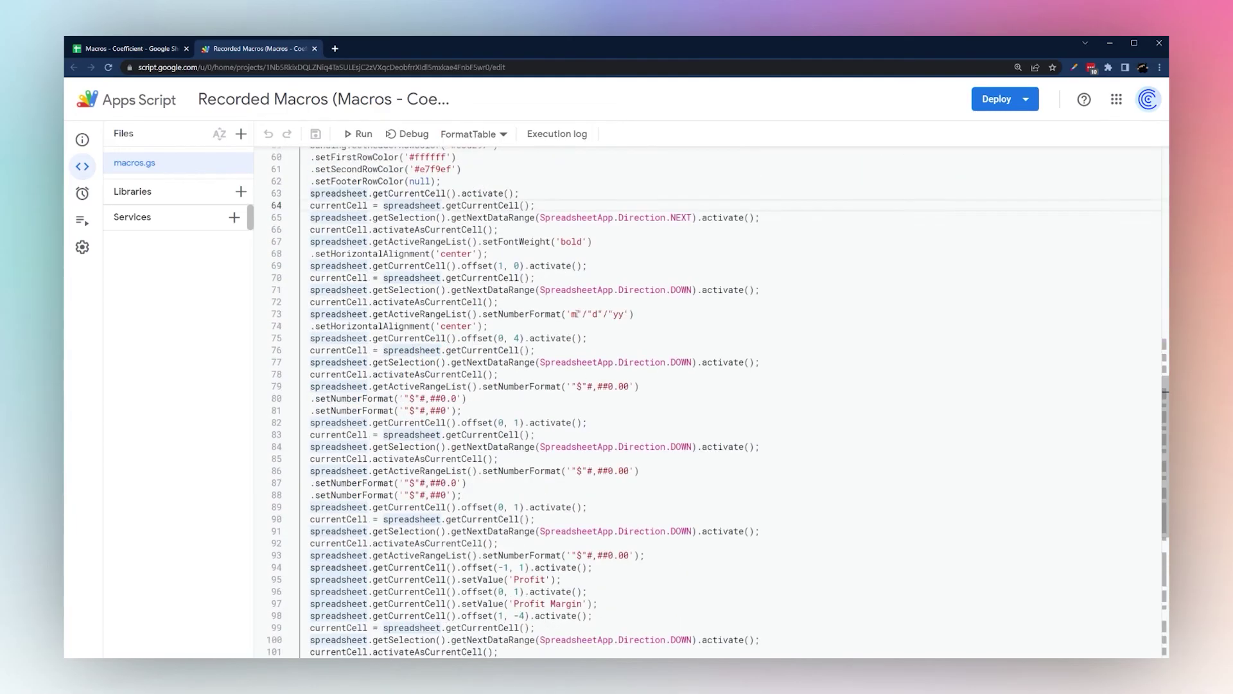
{"action": "scroll", "coordinate": [577, 313], "scroll_direction": "down", "scroll_amount": 2}
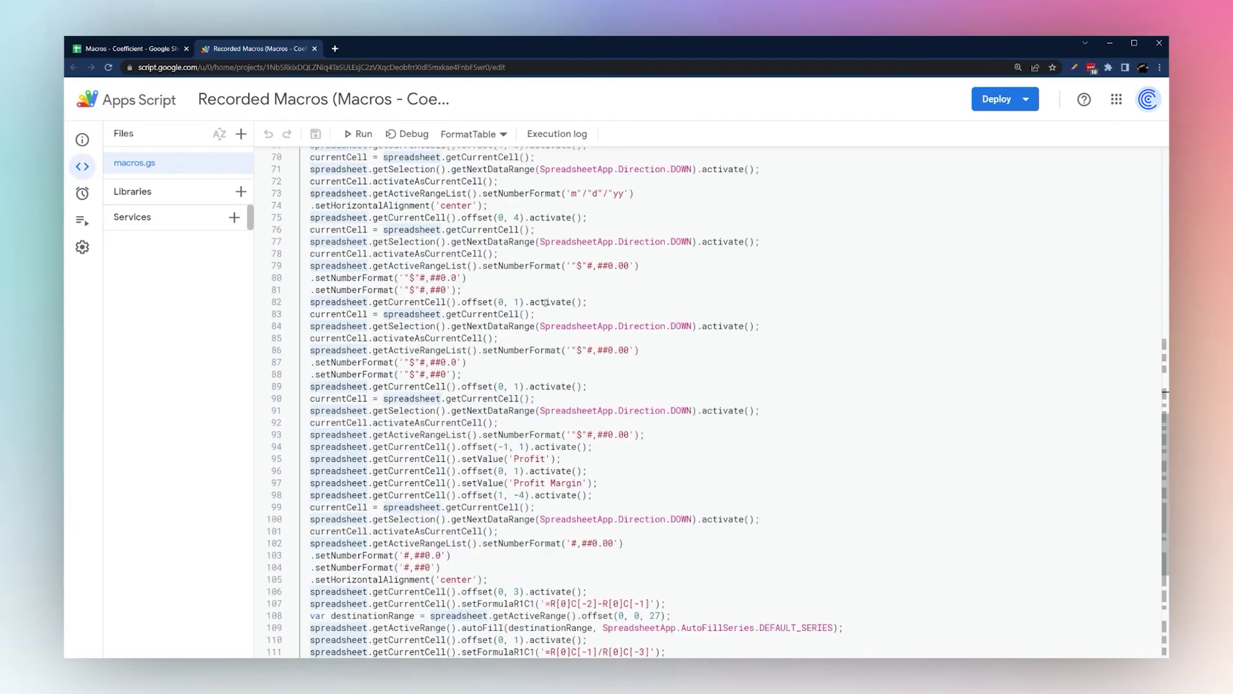
{"action": "scroll", "coordinate": [484, 248], "scroll_direction": "down", "scroll_amount": 1}
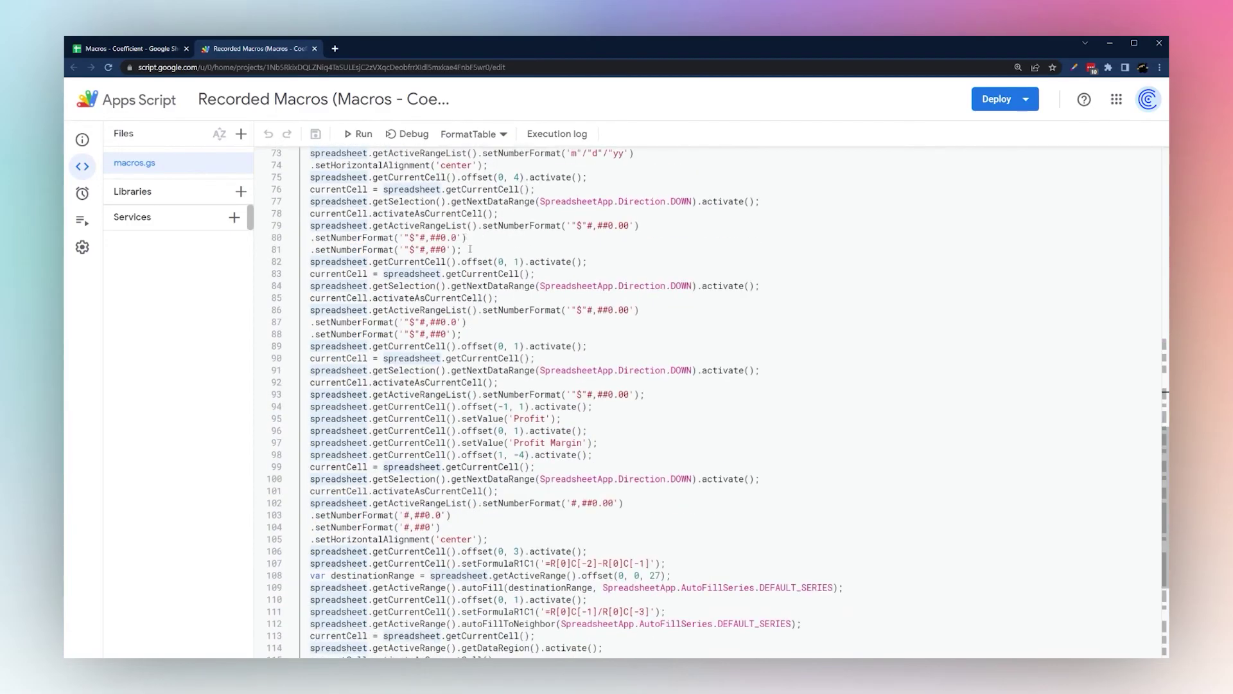
{"action": "scroll", "coordinate": [480, 273], "scroll_direction": "up", "scroll_amount": 3}
{"action": "scroll", "coordinate": [527, 293], "scroll_direction": "up", "scroll_amount": 1}
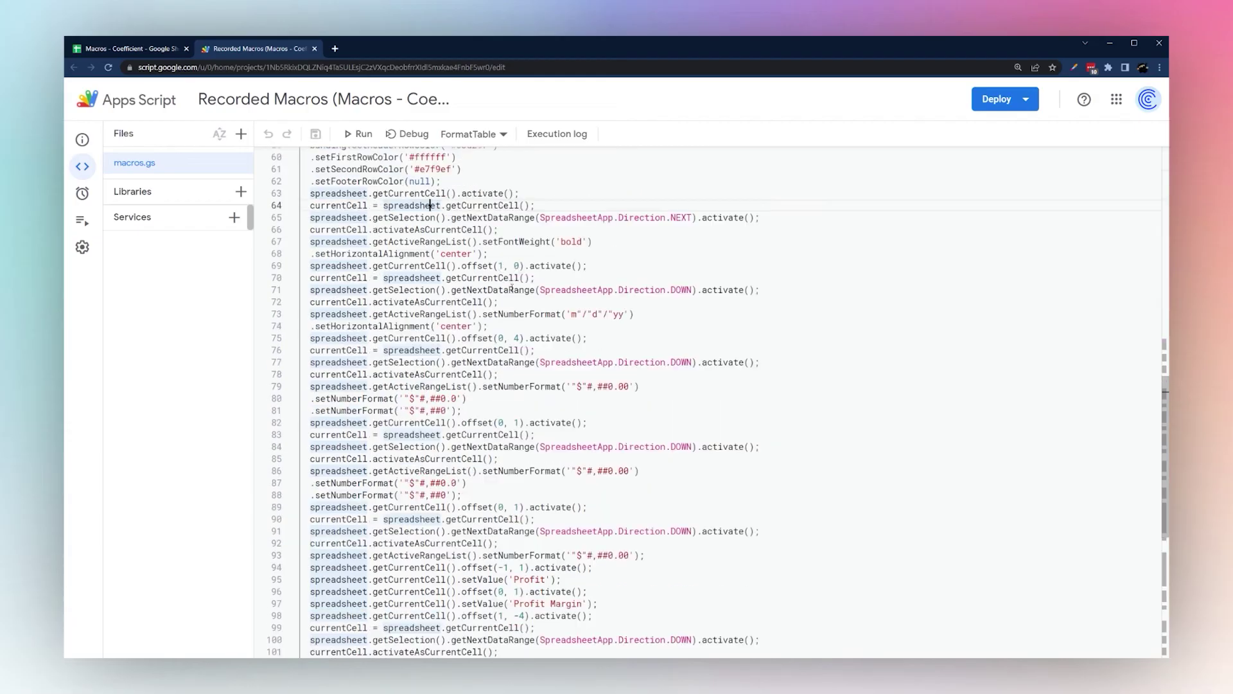
{"action": "scroll", "coordinate": [522, 271], "scroll_direction": "up", "scroll_amount": 3}
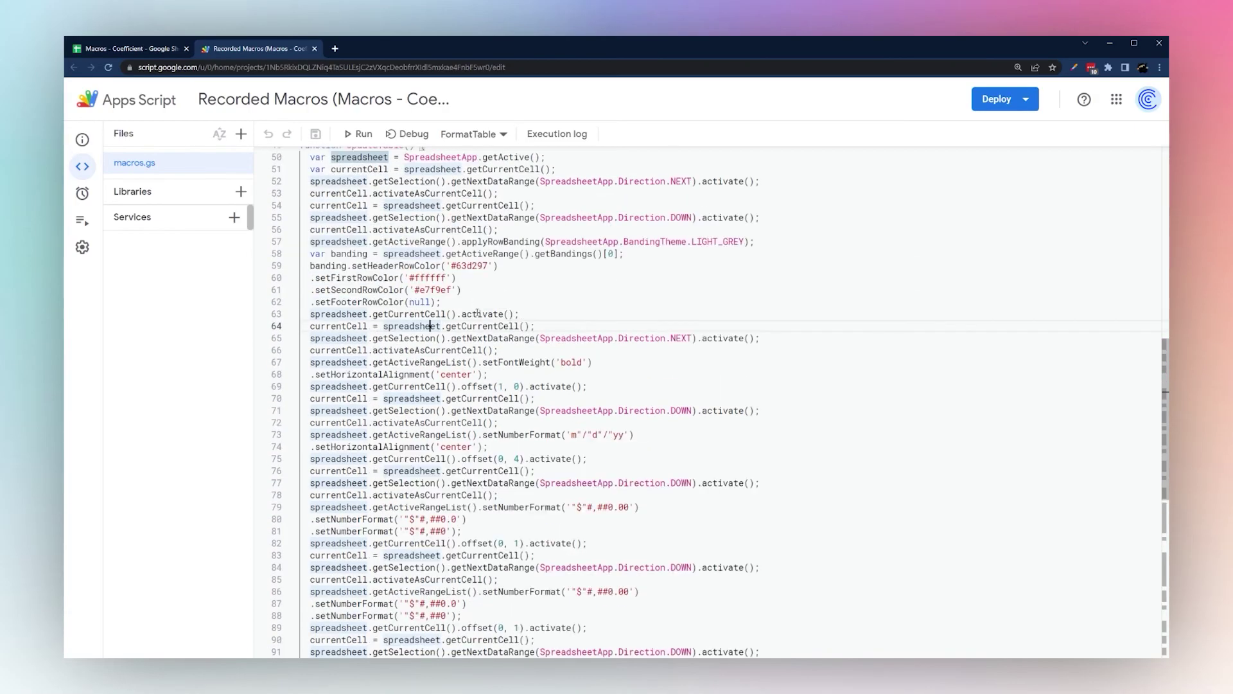
{"action": "scroll", "coordinate": [478, 313], "scroll_direction": "up", "scroll_amount": 3}
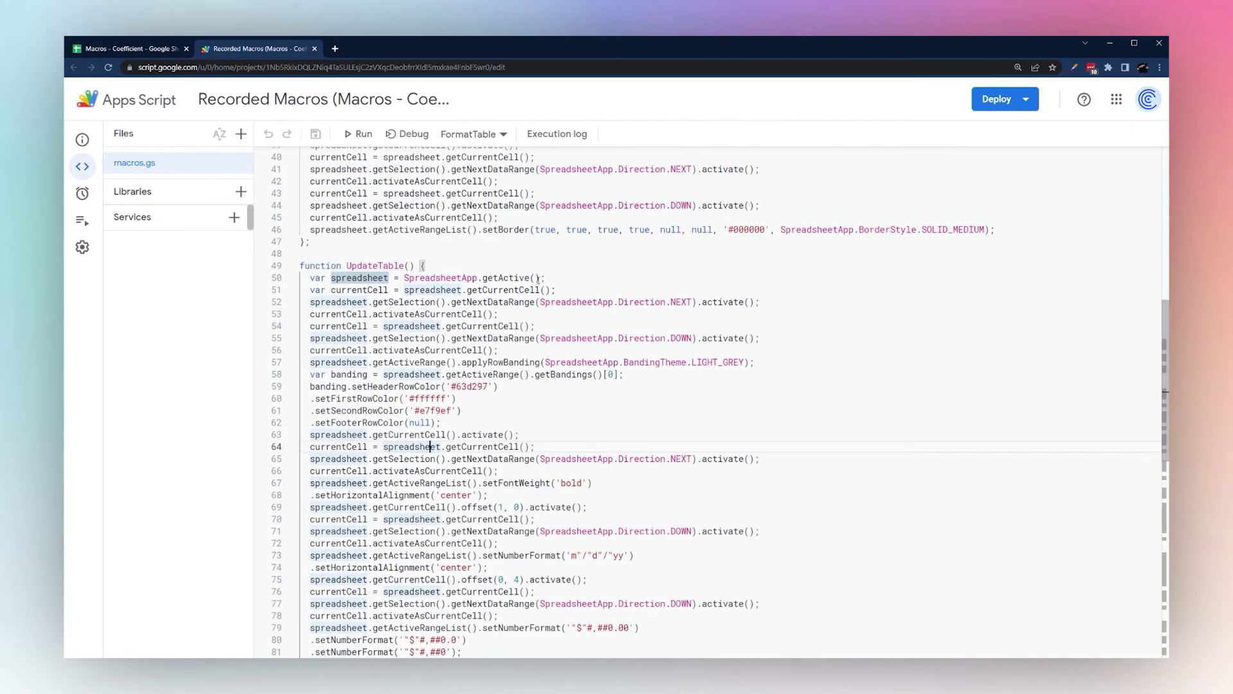
Highlight the data range selection commands in lines 52 (Direction.NEXT) and 55 (Direction.DOWN) of the UpdateTable function
{"action": "left_click", "coordinate": [560, 302]}
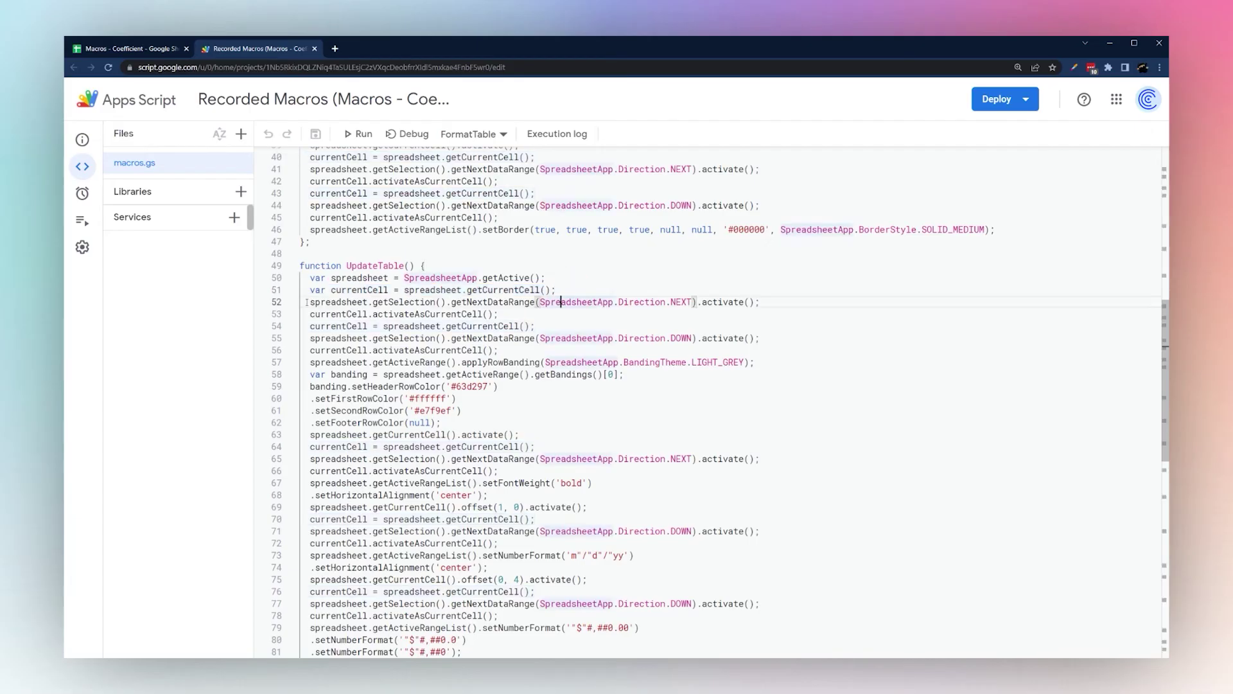
{"action": "left_click_drag", "start_coordinate": [306, 302], "coordinate": [793, 298]}
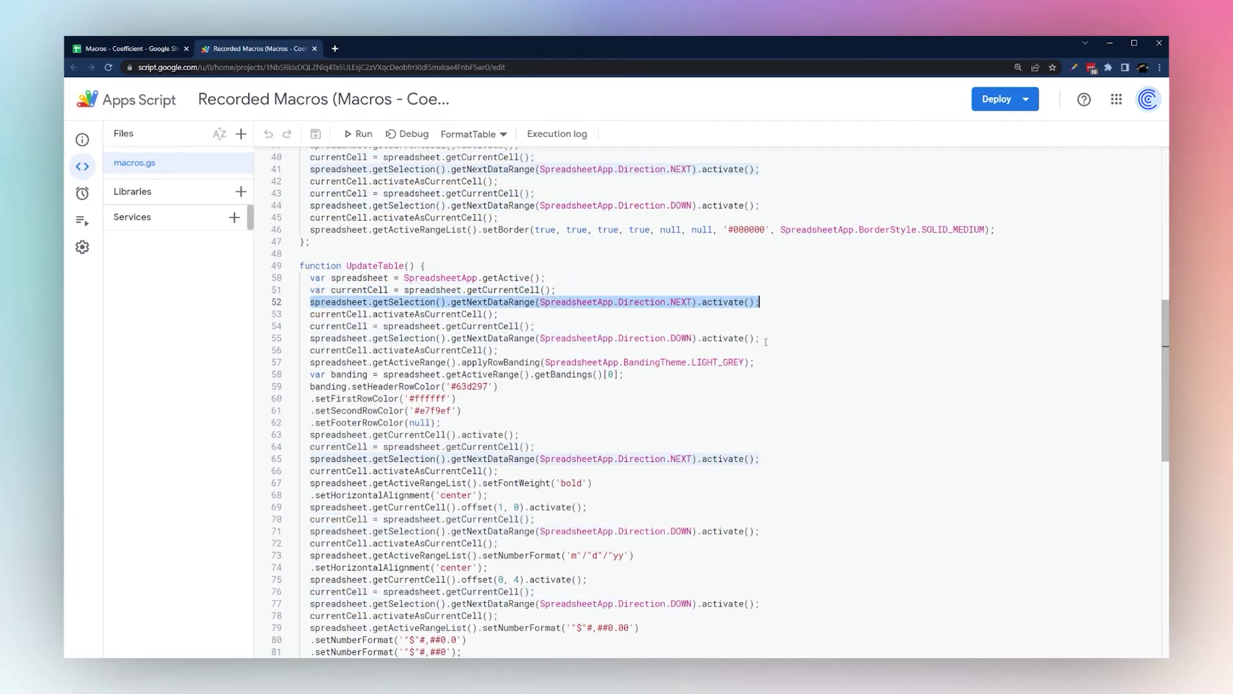
{"action": "left_click", "coordinate": [686, 302]}
{"action": "left_click_drag", "start_coordinate": [771, 339], "coordinate": [478, 338]}
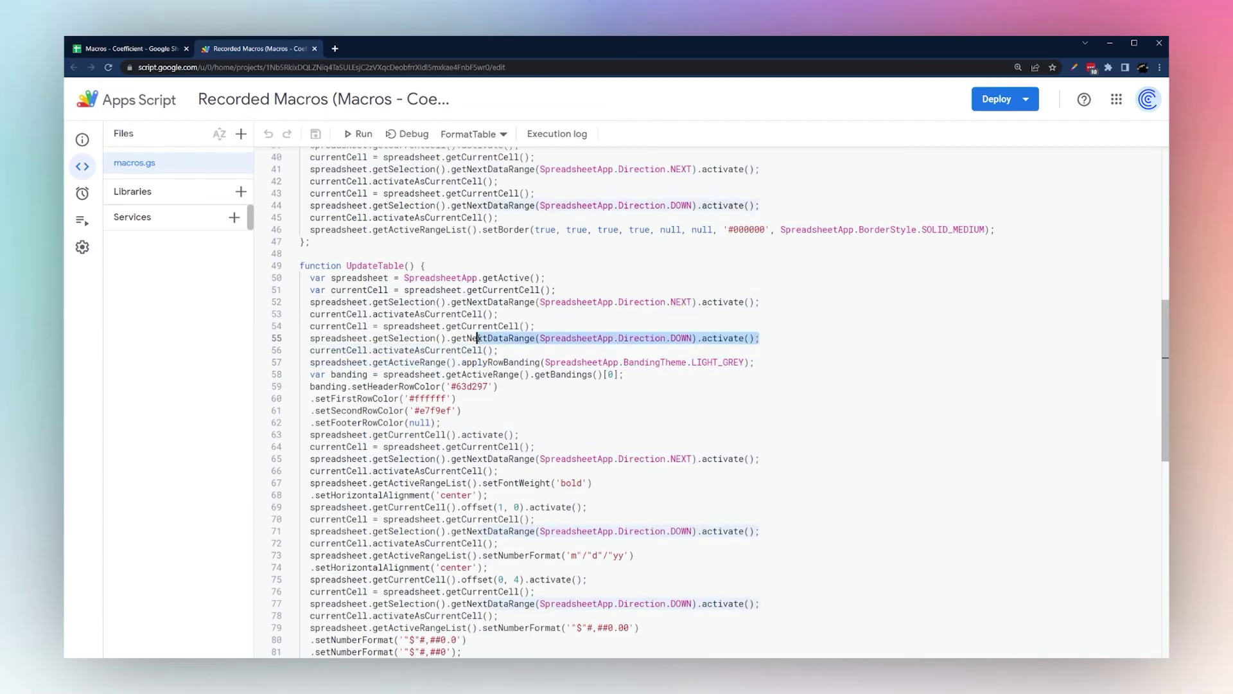
Highlight the applyRowBanding call in line 57 and the header, row and footer colour settings in lines 59 to 62
{"action": "left_click", "coordinate": [572, 364]}
{"action": "left_click_drag", "start_coordinate": [758, 362], "coordinate": [467, 362]}
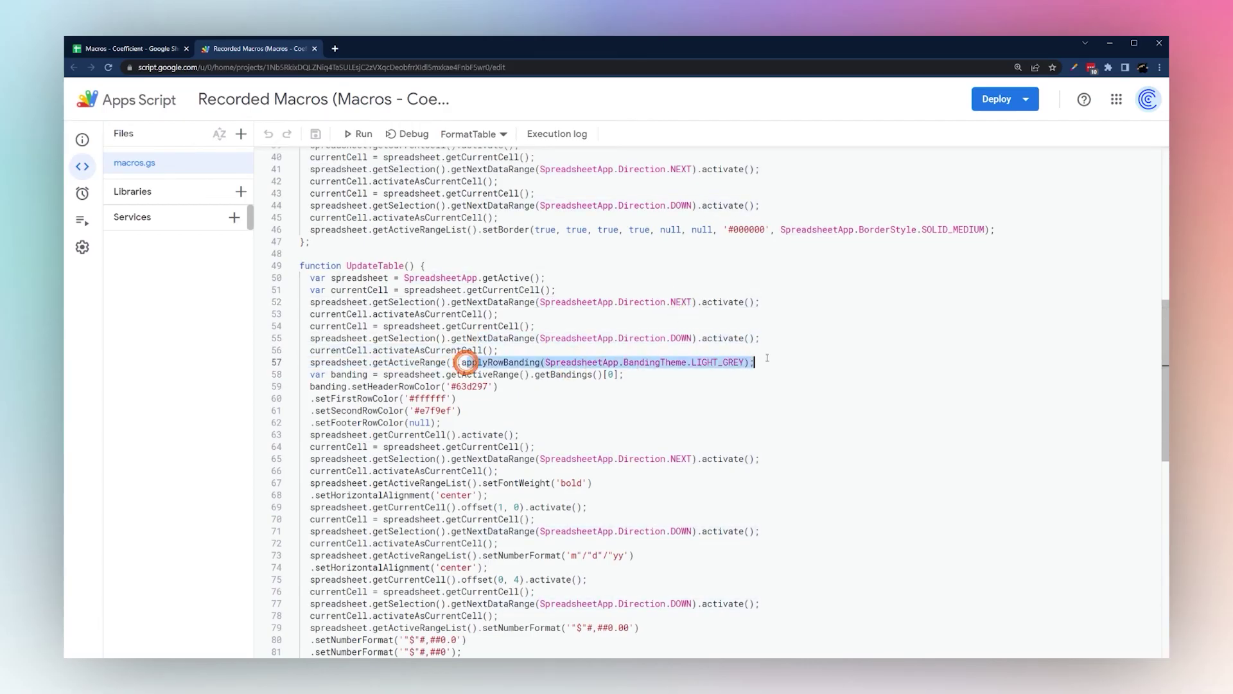
{"action": "scroll", "coordinate": [527, 354], "scroll_direction": "down", "scroll_amount": 1}
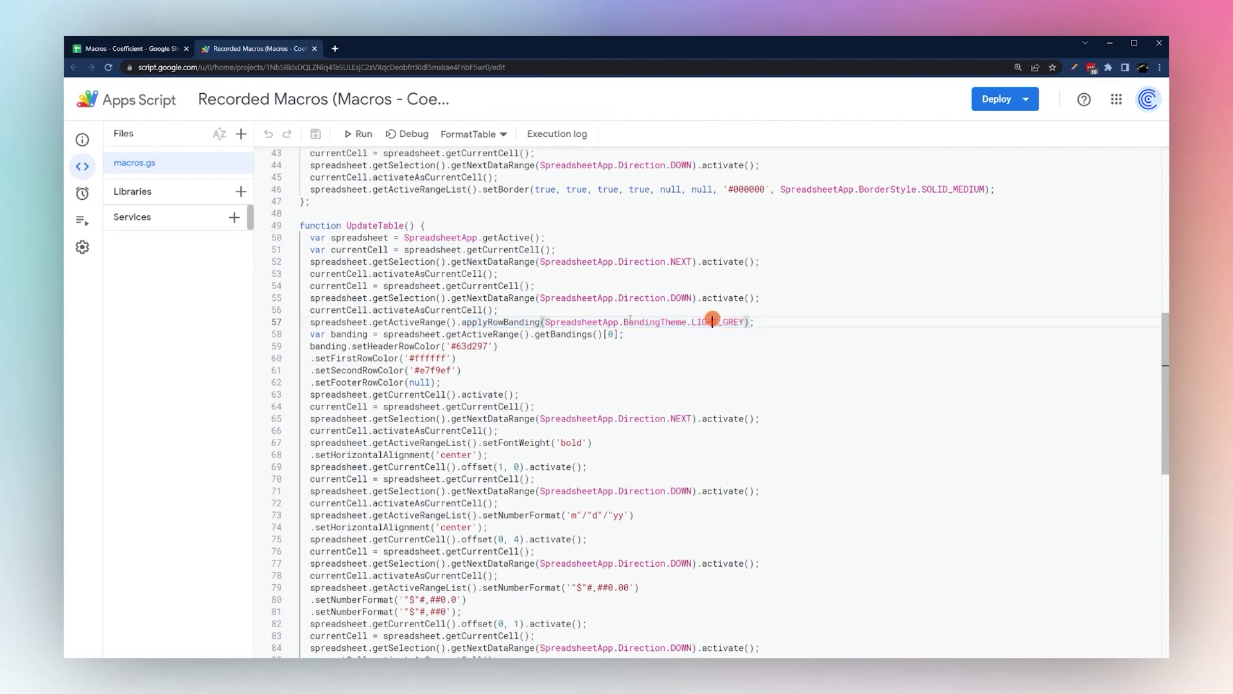
{"action": "left_click_drag", "start_coordinate": [310, 346], "coordinate": [474, 383]}
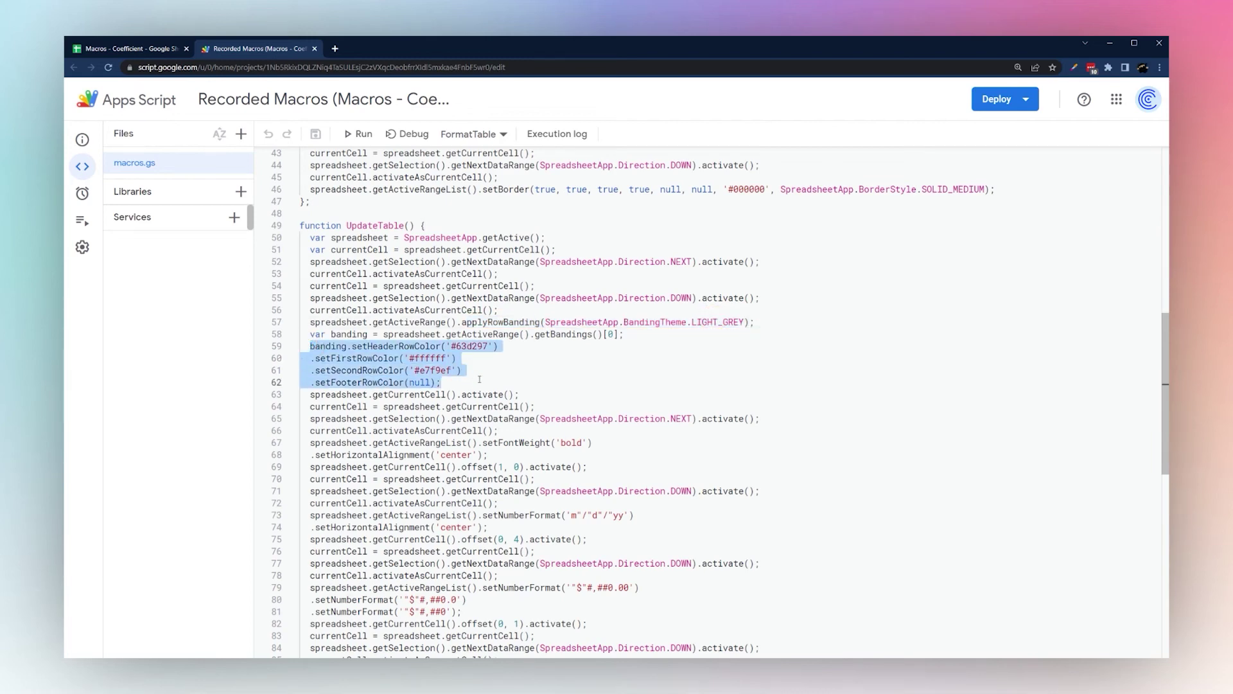
{"action": "left_click", "coordinate": [514, 358]}
Find the repeated setNumberFormat lines in UpdateTable and highlight those at lines 103–104, 86–88 and 79–81
{"action": "scroll", "coordinate": [469, 386], "scroll_direction": "down", "scroll_amount": 4}
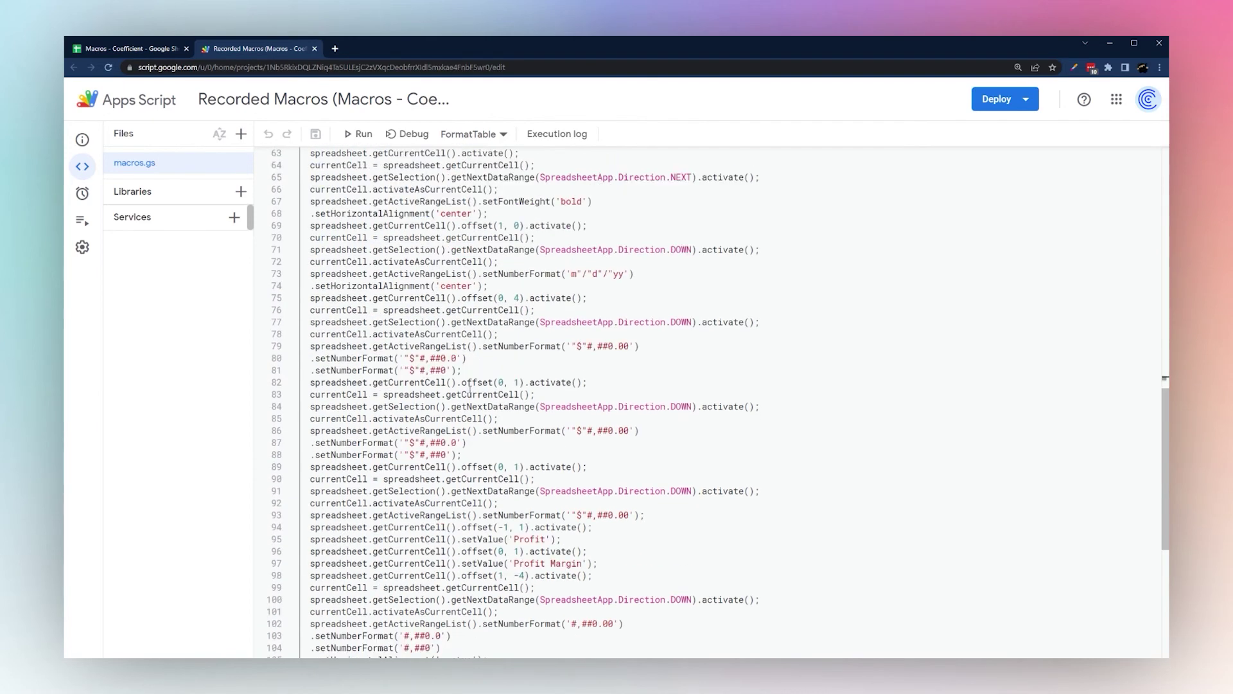
{"action": "scroll", "coordinate": [470, 388], "scroll_direction": "down", "scroll_amount": 6}
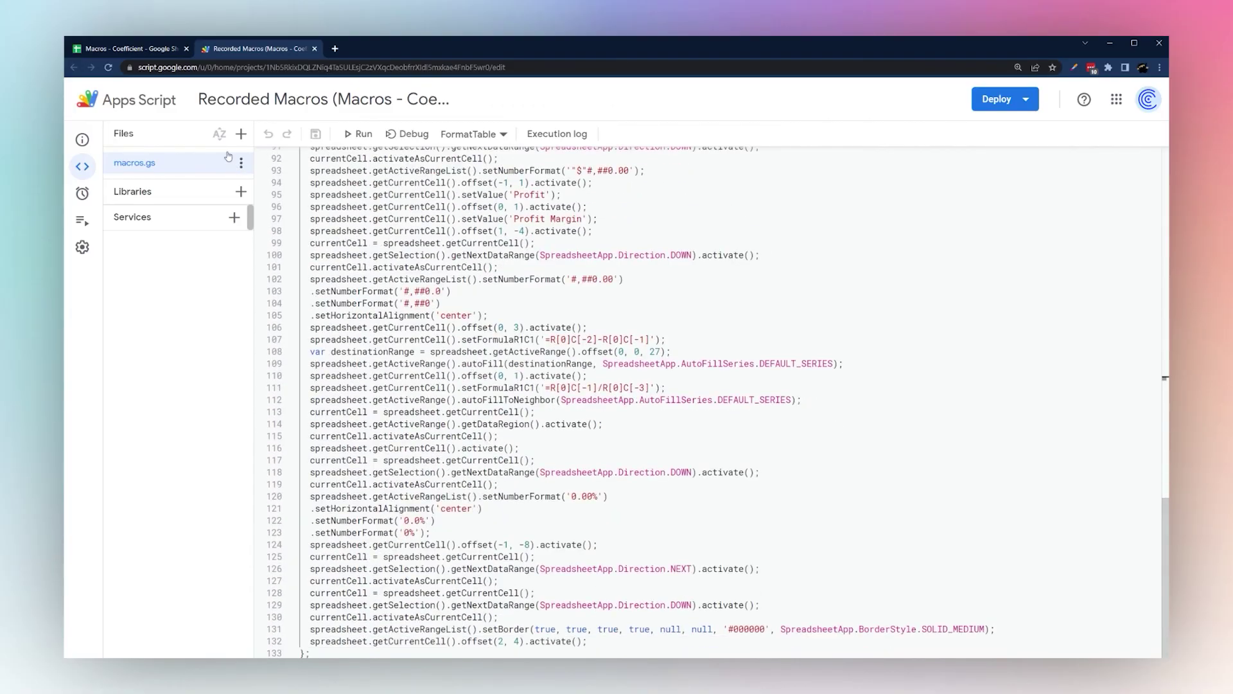
{"action": "scroll", "coordinate": [498, 385], "scroll_direction": "up", "scroll_amount": 3}
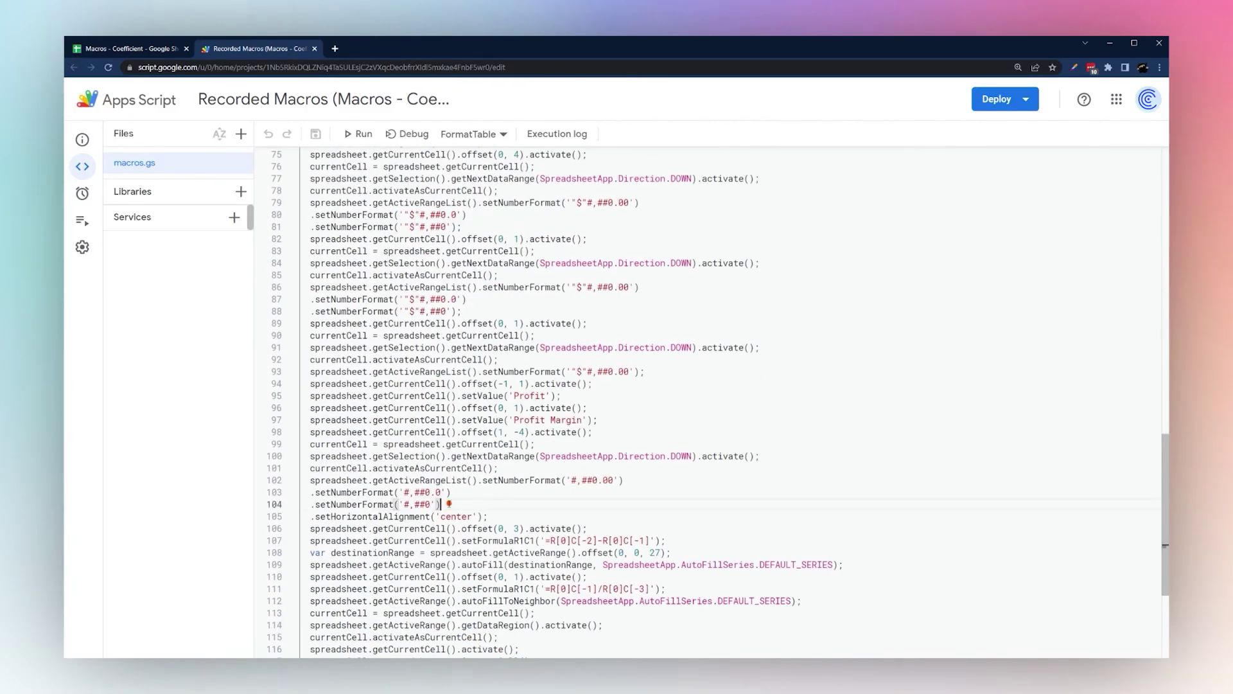
{"action": "left_click_drag", "start_coordinate": [449, 504], "coordinate": [326, 492]}
{"action": "scroll", "coordinate": [453, 380], "scroll_direction": "up", "scroll_amount": 1}
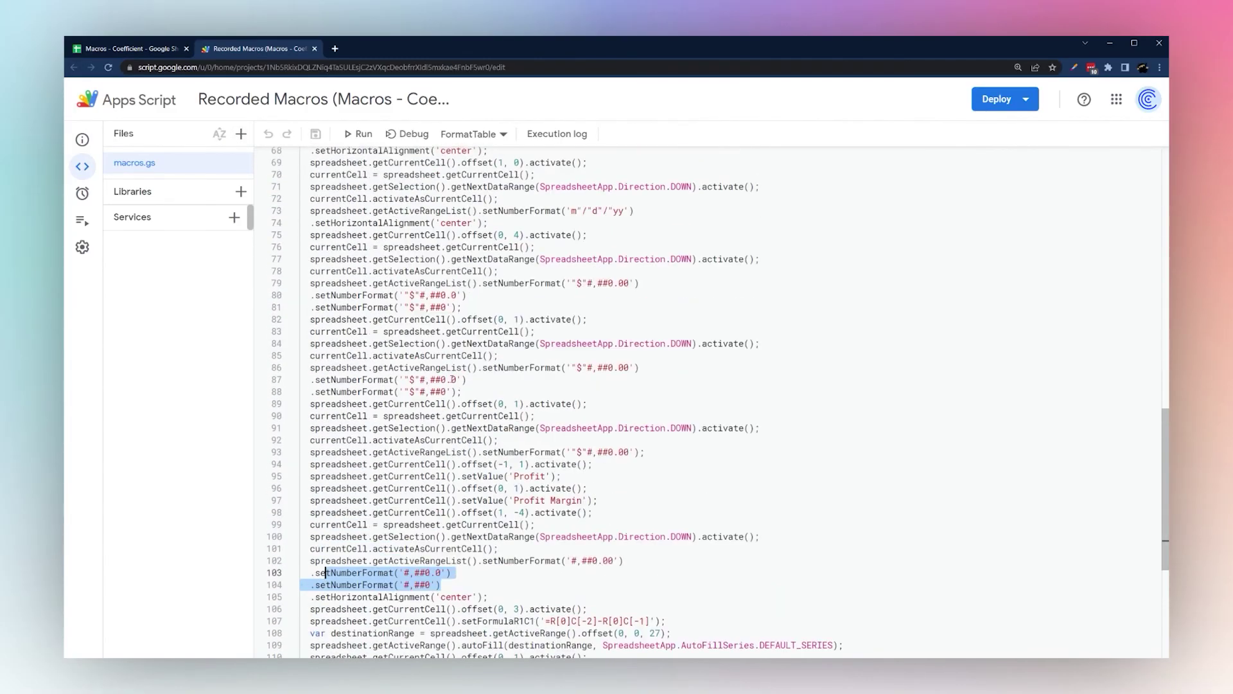
{"action": "left_click_drag", "start_coordinate": [467, 394], "coordinate": [367, 367]}
{"action": "left_click_drag", "start_coordinate": [500, 319], "coordinate": [367, 283]}
Switch to the Google Sheets spreadsheet and check the # SALES, $ SALES and COGs columns on DATASET 2
{"action": "left_click", "coordinate": [122, 48]}
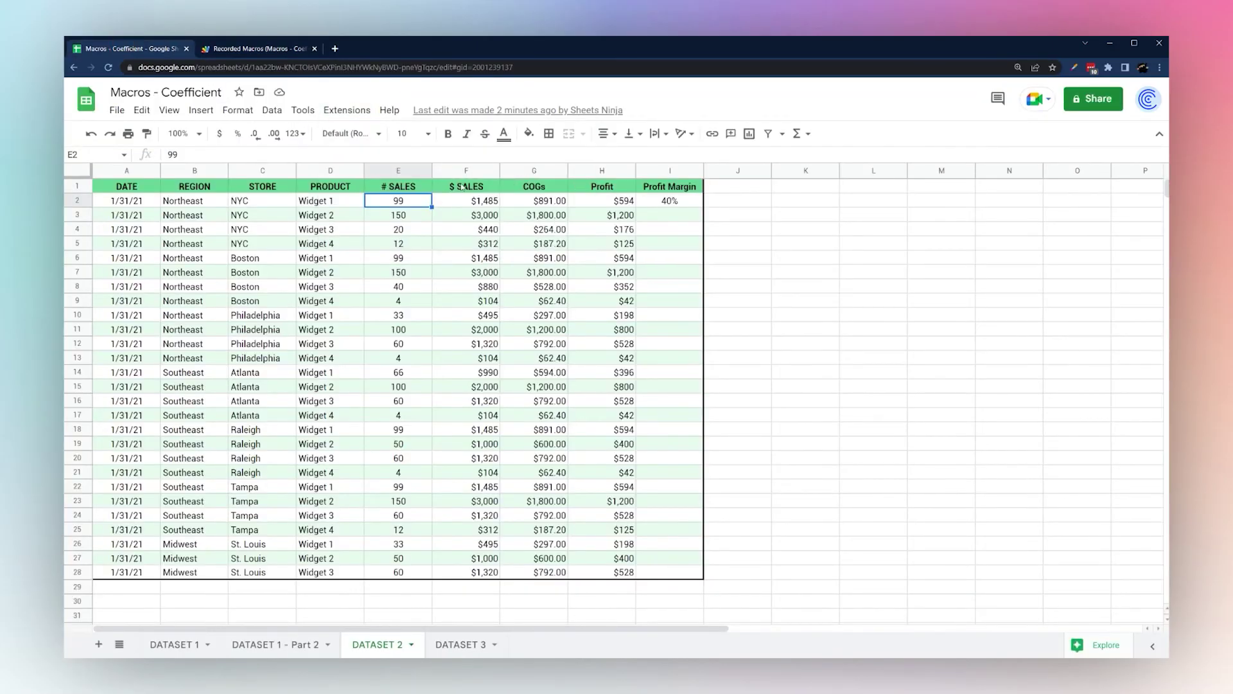
{"action": "left_click", "coordinate": [398, 172]}
{"action": "left_click", "coordinate": [454, 176]}
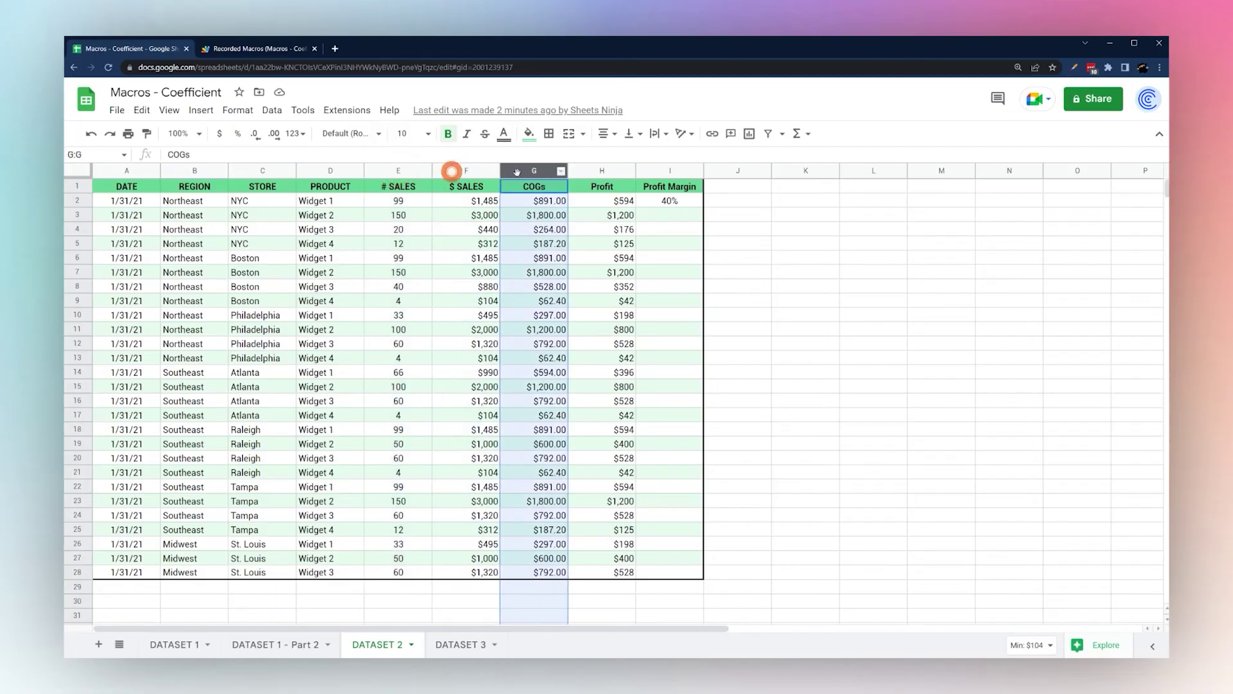
Return to Apps Script and delete the currency number format lines 79 to 81 from the UpdateTable function
{"action": "left_click", "coordinate": [462, 307]}
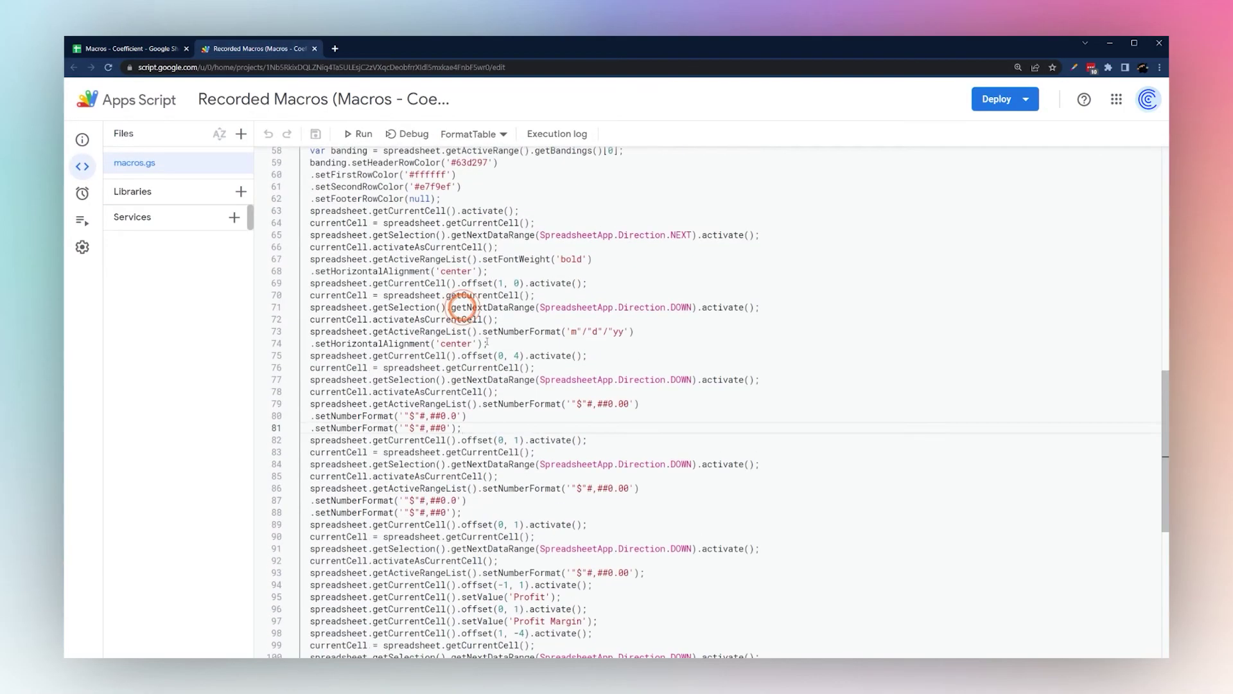
{"action": "scroll", "coordinate": [463, 307], "scroll_direction": "up", "scroll_amount": 4}
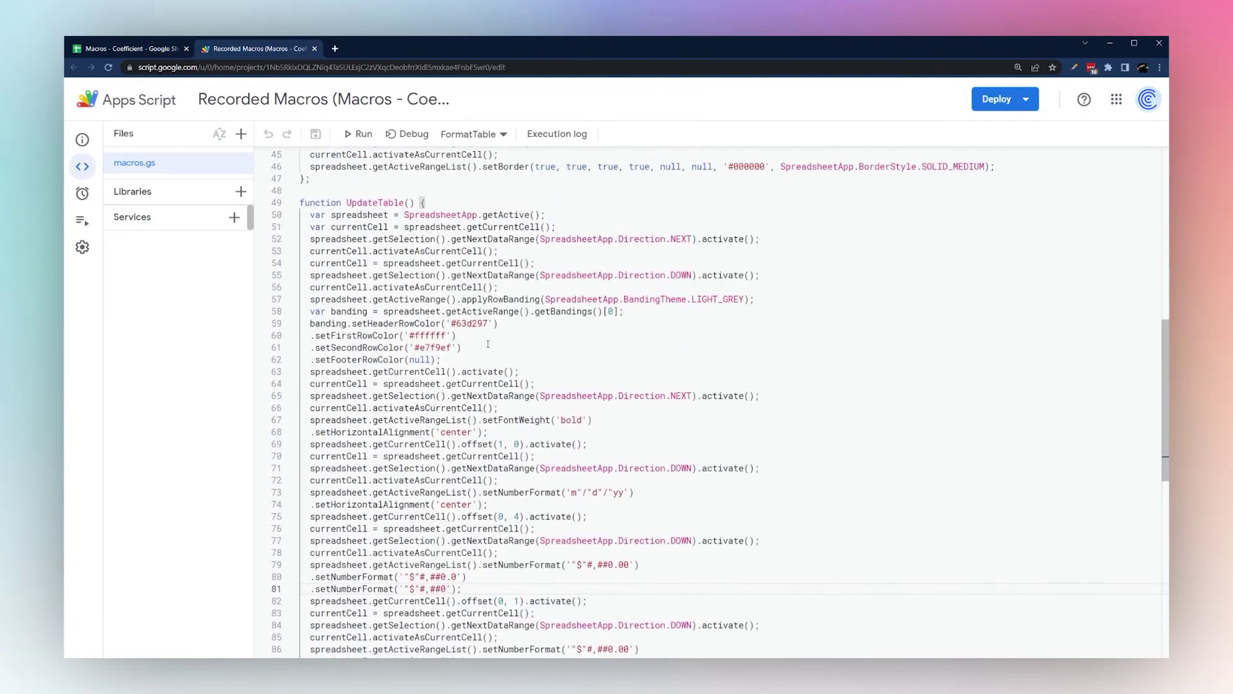
{"action": "scroll", "coordinate": [501, 385], "scroll_direction": "down", "scroll_amount": 4}
{"action": "left_click_drag", "start_coordinate": [461, 428], "coordinate": [306, 404]}
{"action": "key", "text": "Delete"}
{"action": "key", "text": "Delete"}
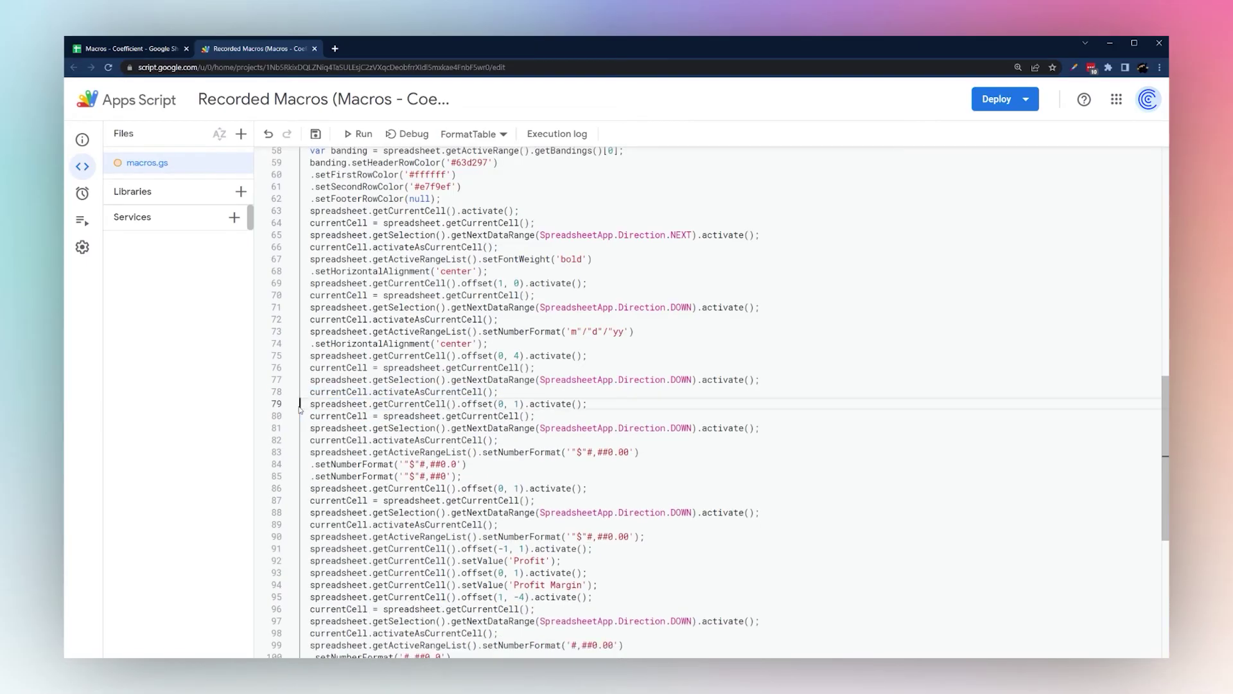
Locate the Profit Margin code and highlight the autoFillToNeighbor command in line 109 and the R1C1 formula in line 108
{"action": "scroll", "coordinate": [474, 442], "scroll_direction": "down", "scroll_amount": 6}
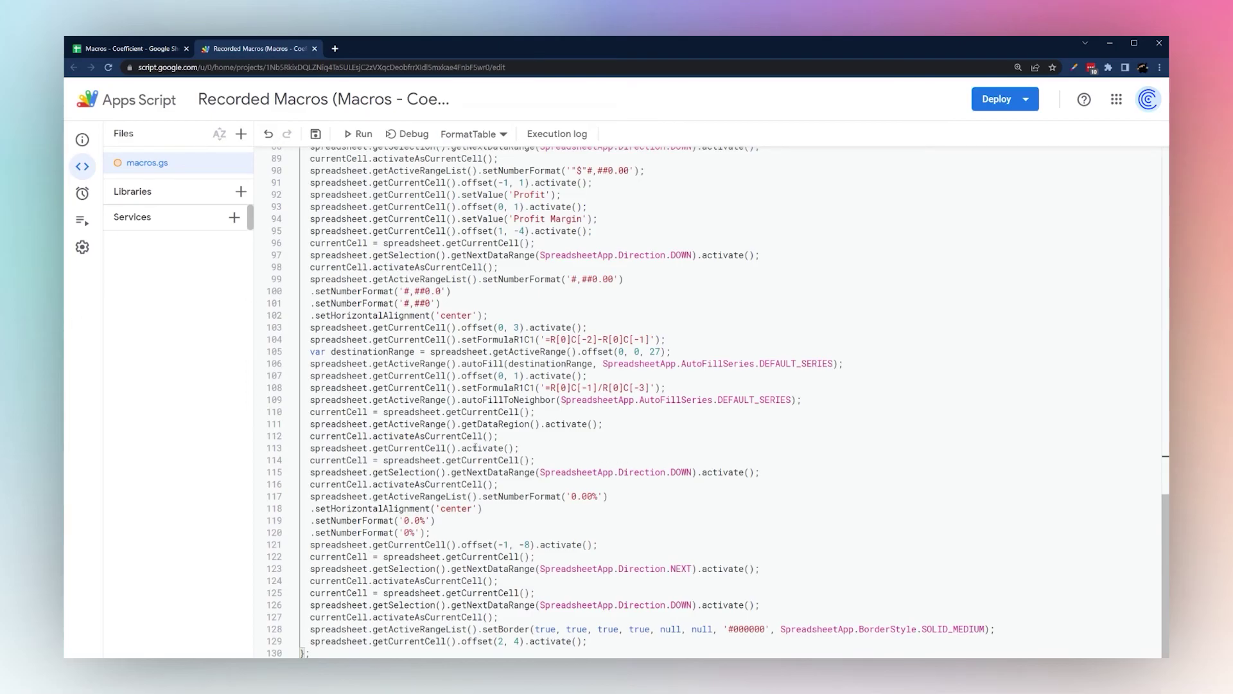
{"action": "left_click", "coordinate": [520, 424]}
{"action": "left_click_drag", "start_coordinate": [310, 400], "coordinate": [826, 400]}
{"action": "left_click_drag", "start_coordinate": [667, 387], "coordinate": [551, 387]}
Switch to the Google Sheets spreadsheet and highlight the Profit Margin formula in cell I2
{"action": "left_click", "coordinate": [128, 49]}
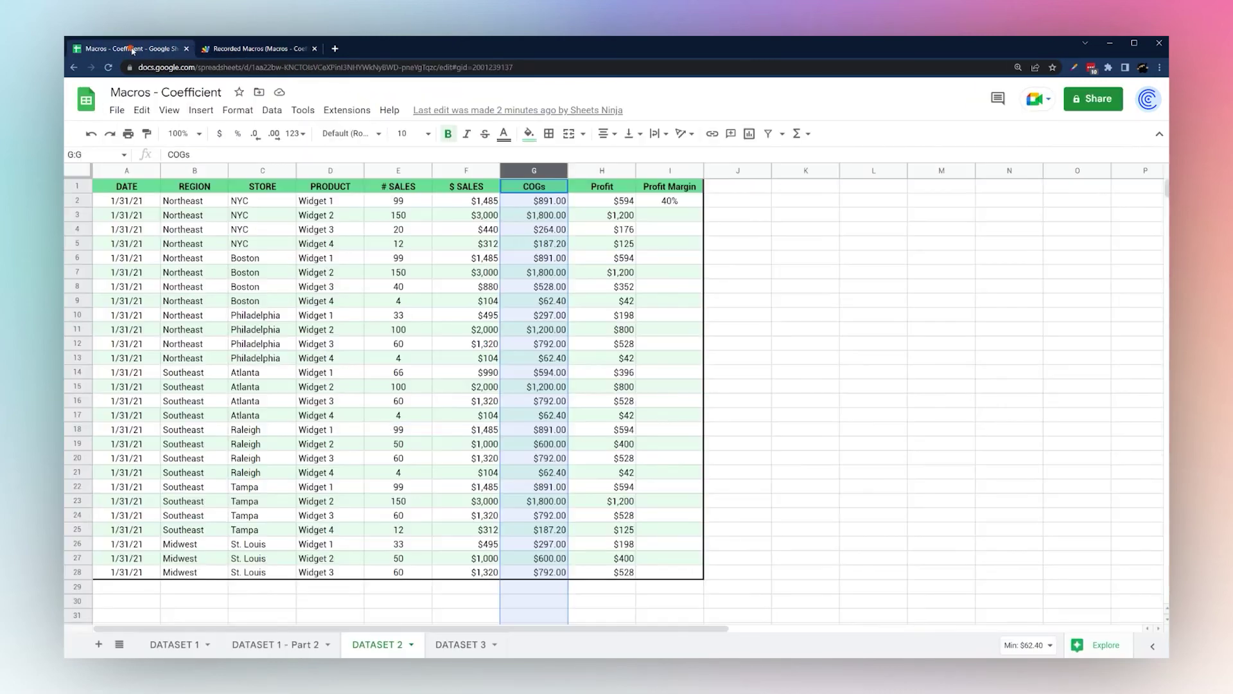
{"action": "left_click", "coordinate": [668, 201]}
{"action": "triple_click", "coordinate": [183, 154]}
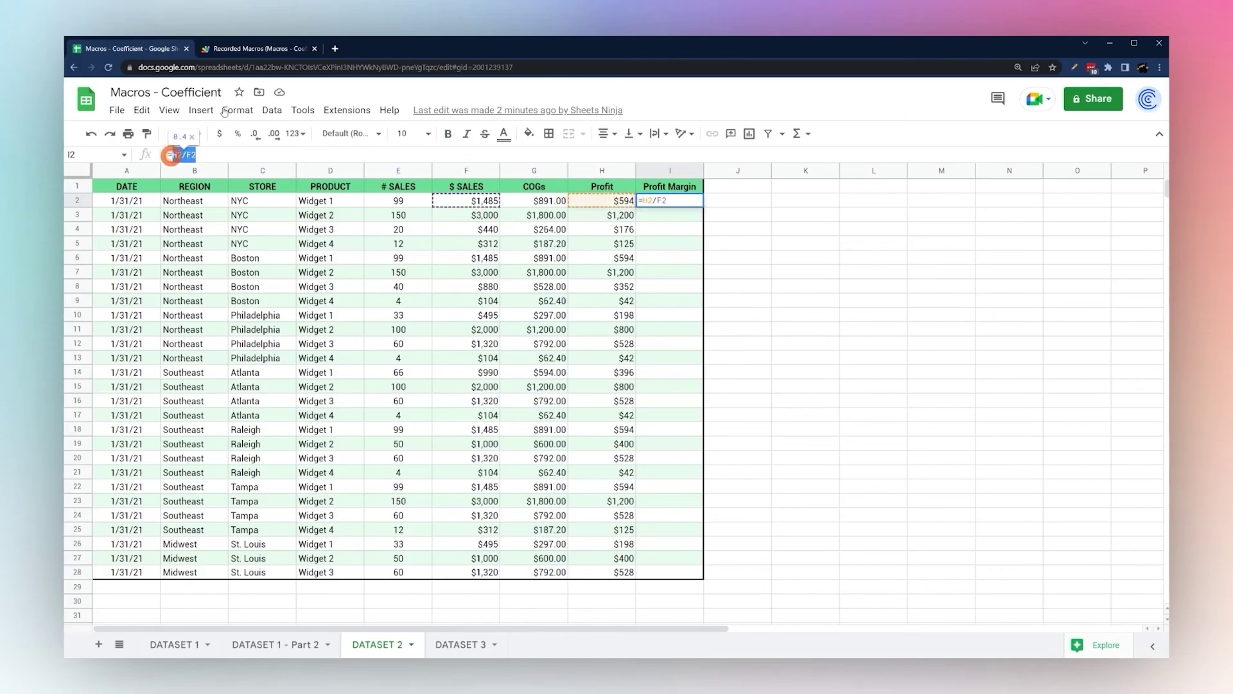
Return to Apps Script and examine the setFormulaR1C1 call and its row and column references in line 108
{"action": "left_click", "coordinate": [239, 49]}
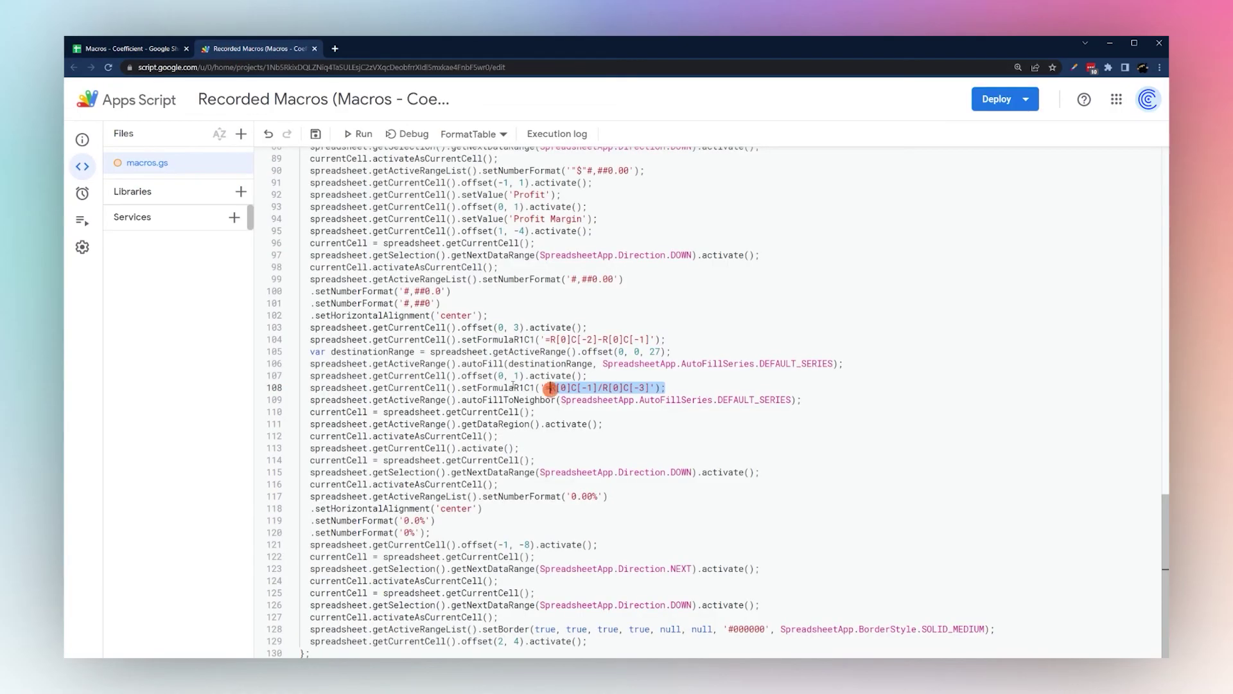
{"action": "left_click", "coordinate": [507, 387]}
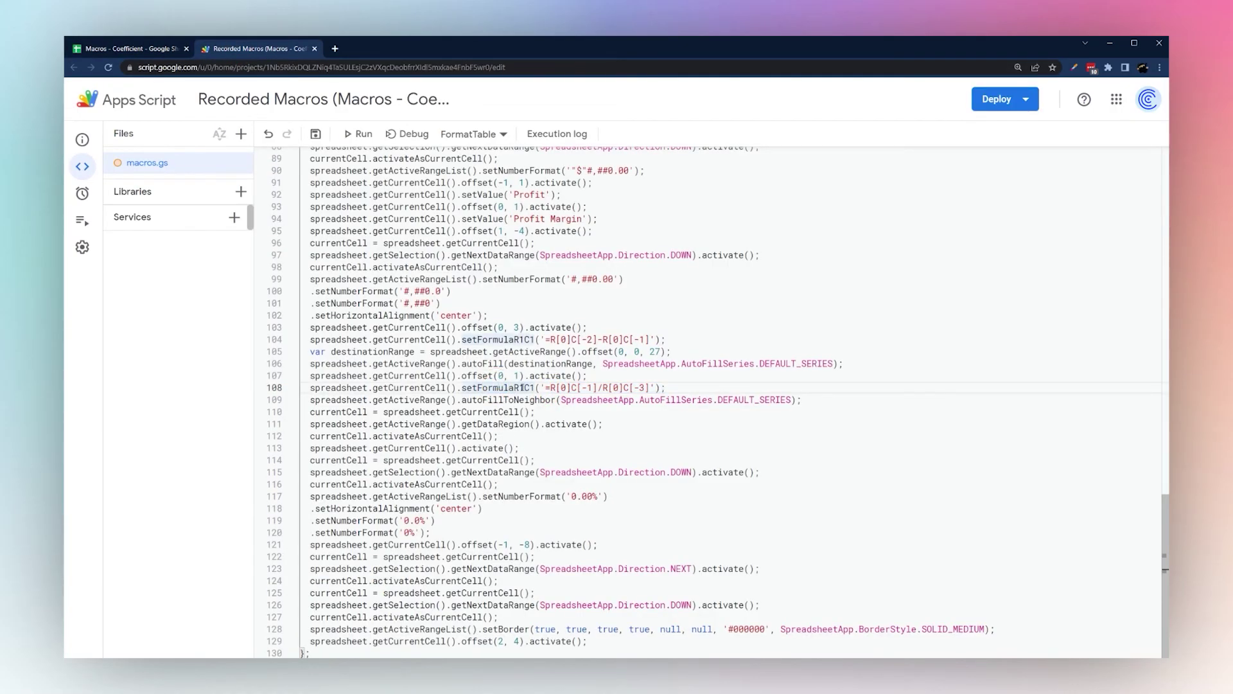
{"action": "left_click", "coordinate": [550, 387]}
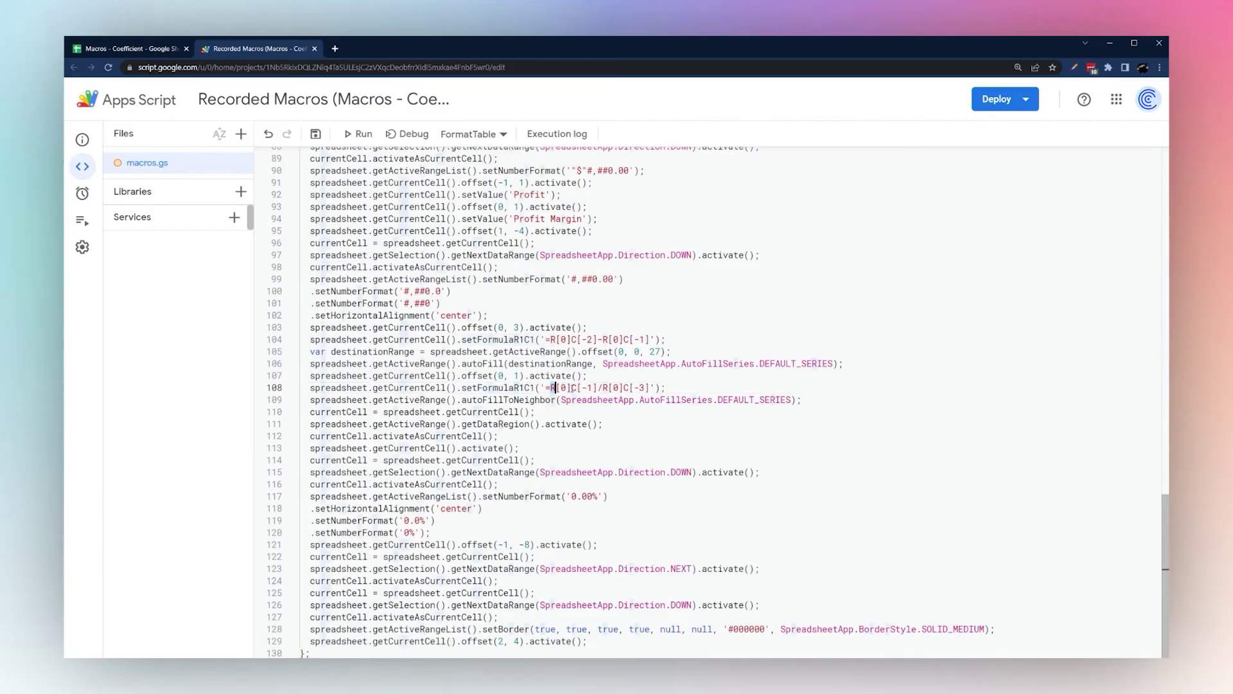
{"action": "left_click", "coordinate": [576, 387]}
{"action": "left_click", "coordinate": [559, 387]}
{"action": "left_click", "coordinate": [572, 388]}
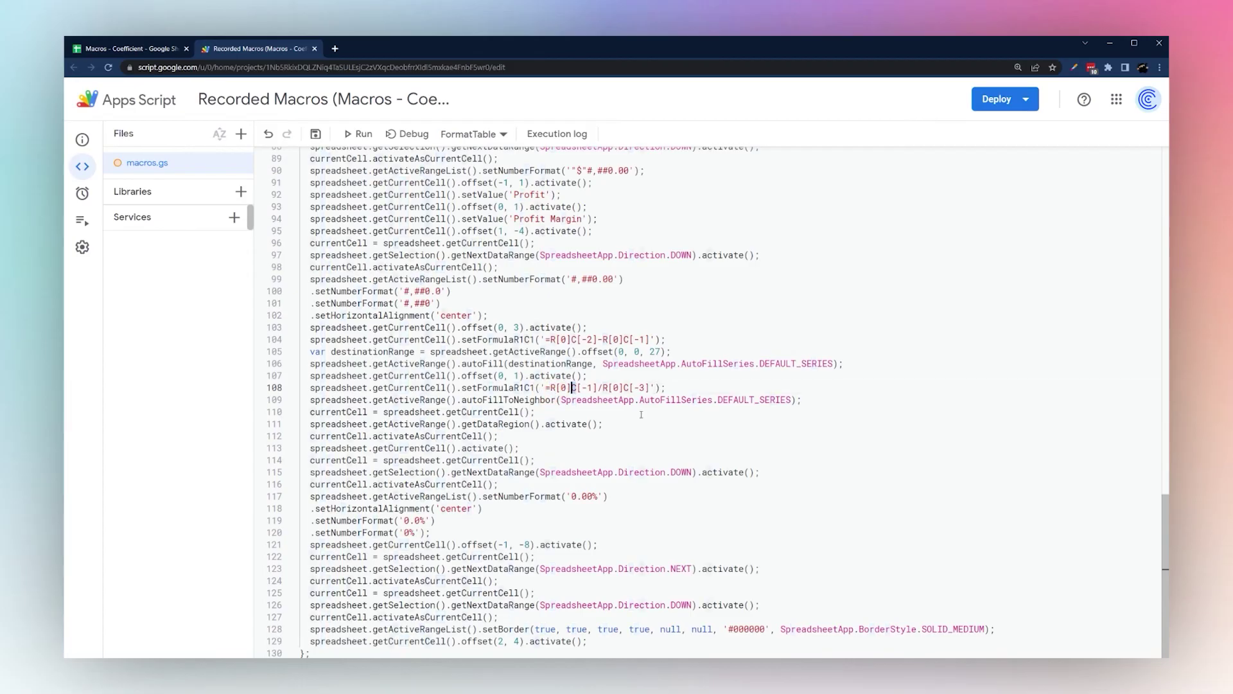
Recheck the I2 formula in the spreadsheet, and highlight the matching formula and autofill commands in script lines 108 and 109
{"action": "left_click", "coordinate": [129, 49]}
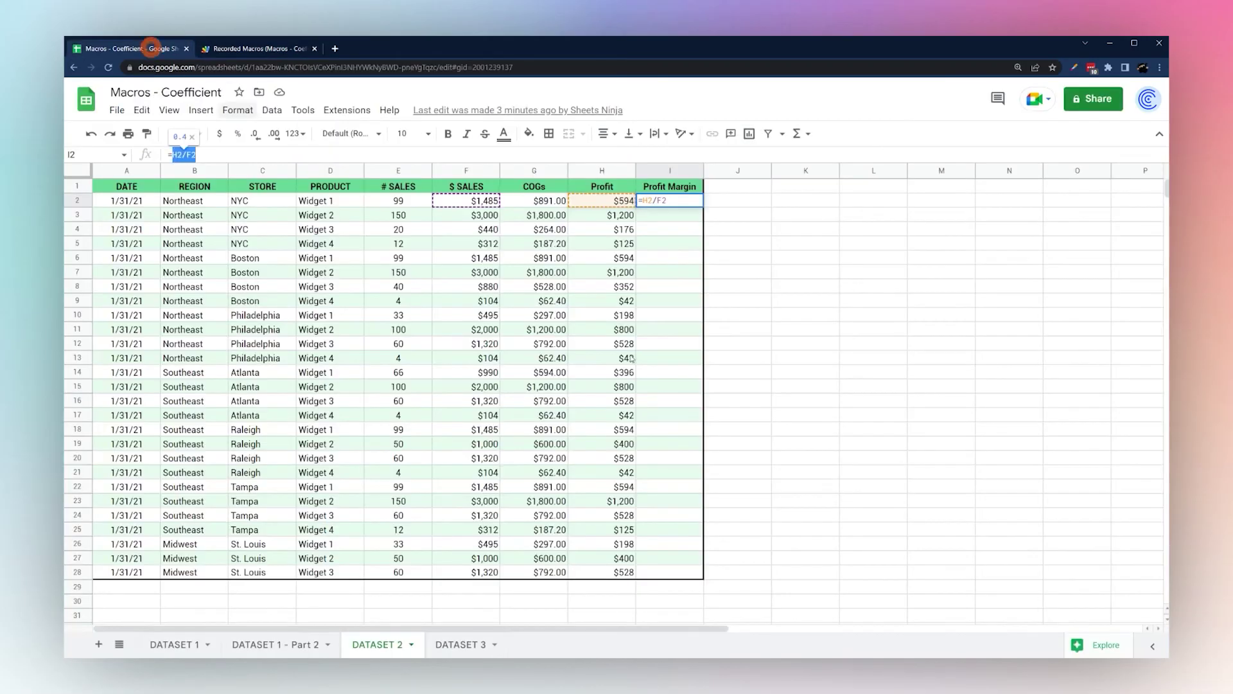
{"action": "left_click", "coordinate": [237, 49]}
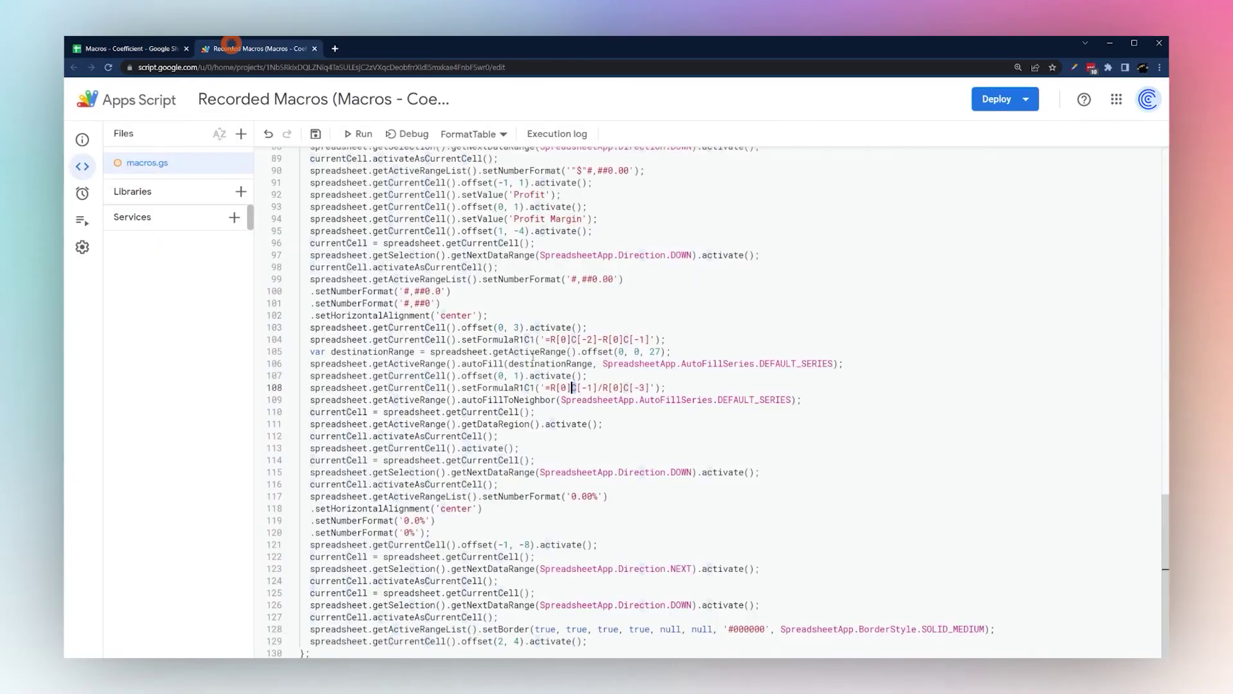
{"action": "left_click", "coordinate": [680, 388]}
{"action": "left_click_drag", "start_coordinate": [310, 387], "coordinate": [728, 388]}
{"action": "left_click_drag", "start_coordinate": [811, 399], "coordinate": [300, 400]}
Switch to the spreadsheet, close the I2 formula, and clear the Profit values in H3:H28 on DATASET 2
{"action": "left_click", "coordinate": [108, 48]}
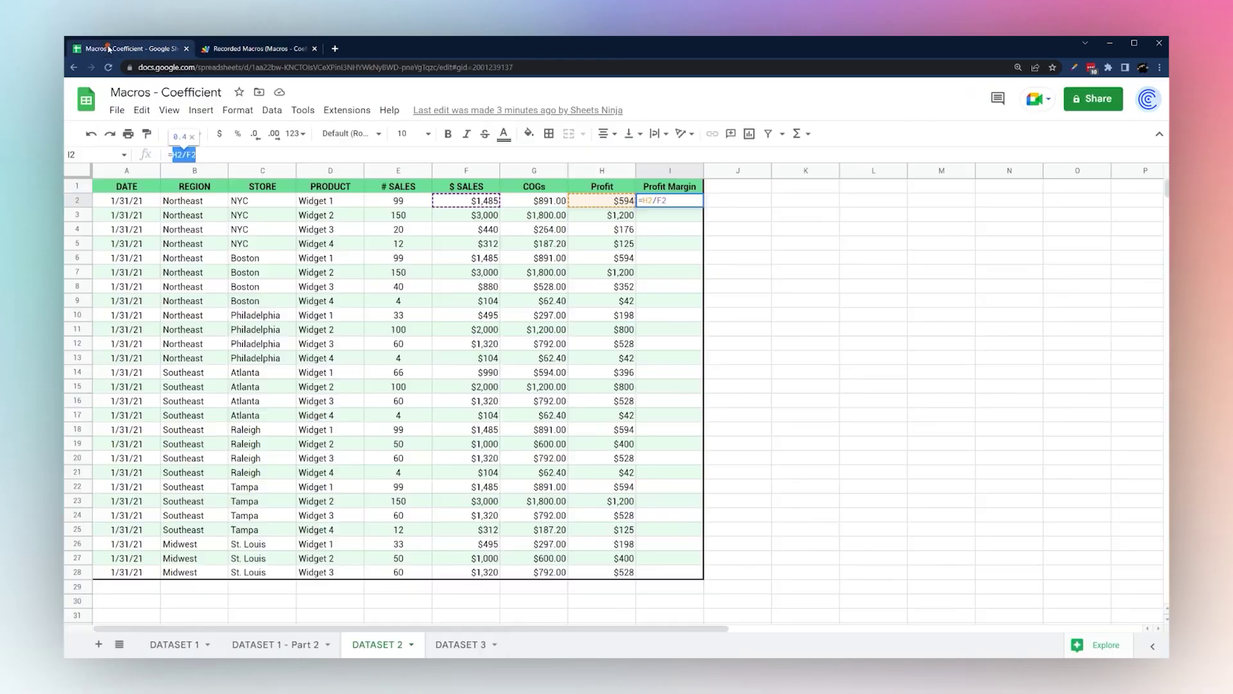
{"action": "key", "text": "Return"}
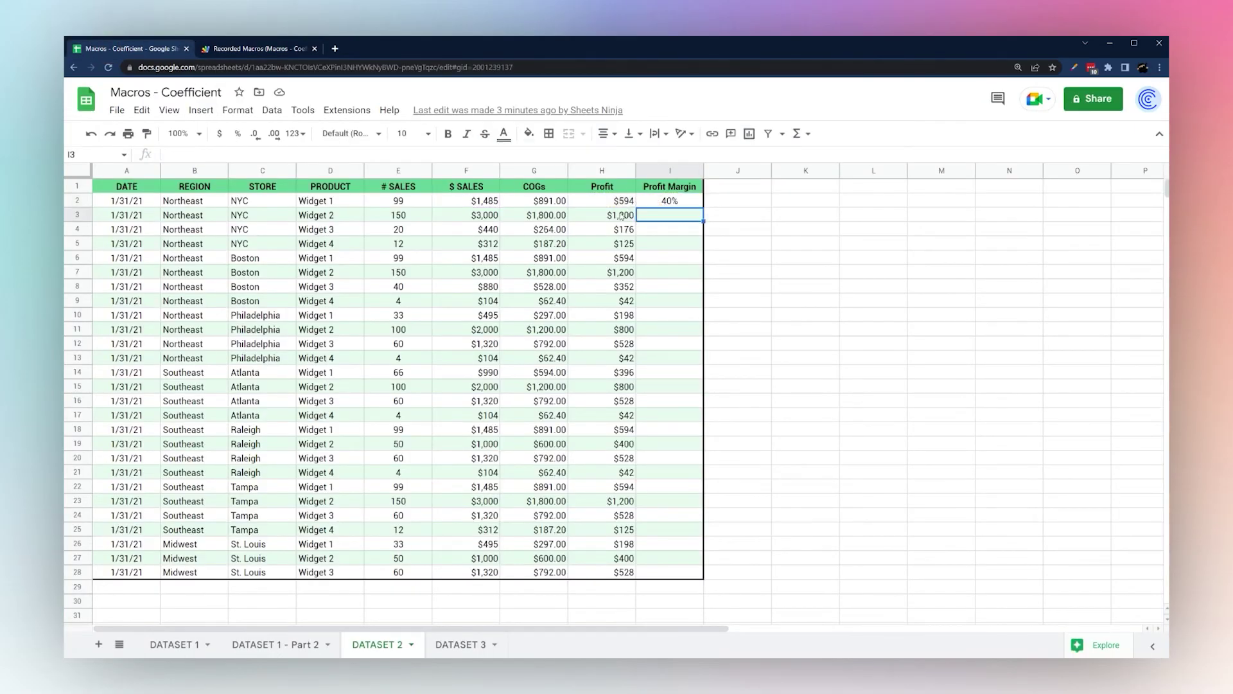
{"action": "left_click_drag", "start_coordinate": [622, 216], "coordinate": [611, 572]}
{"action": "key", "text": "Delete"}
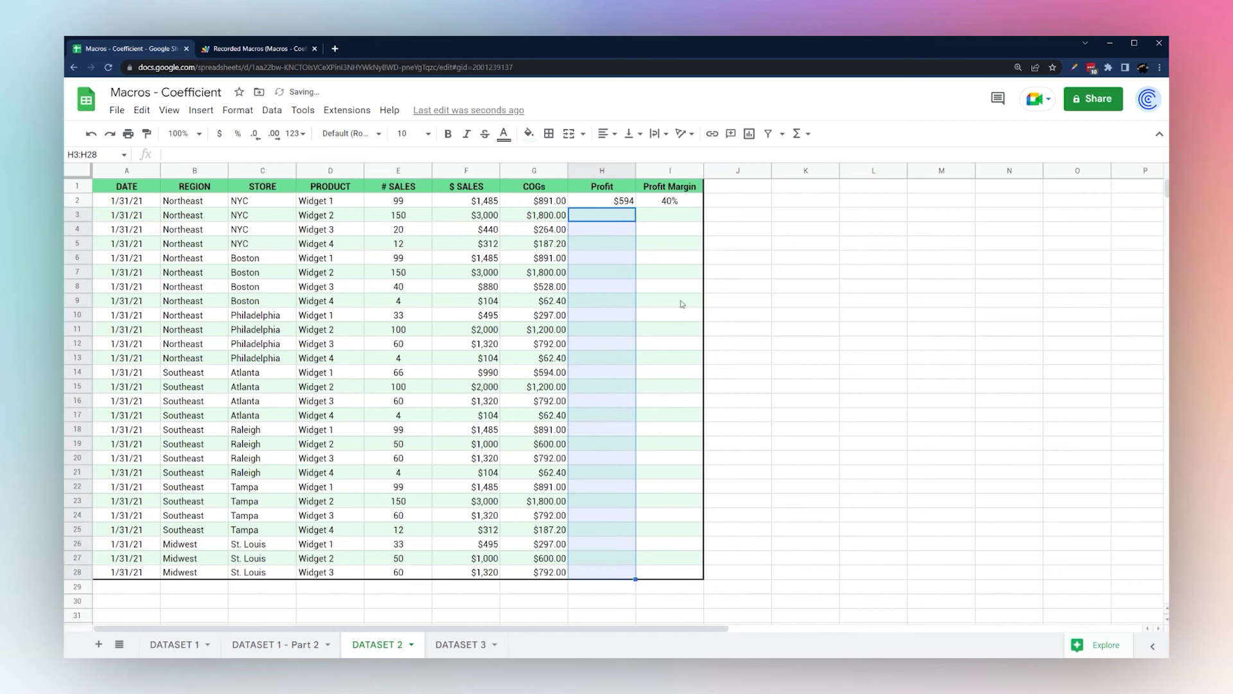
Autofill the Profit formula from H2 down to H28 on DATASET 2
{"action": "left_click", "coordinate": [682, 201]}
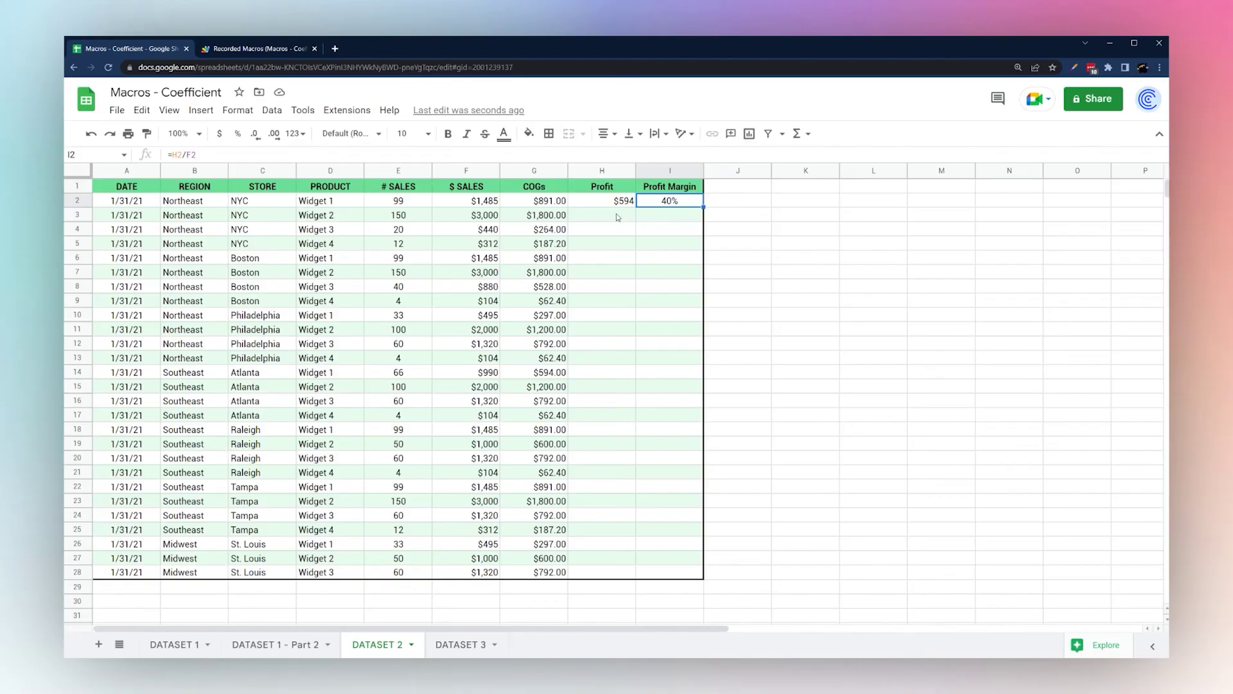
{"action": "left_click_drag", "start_coordinate": [616, 217], "coordinate": [600, 415]}
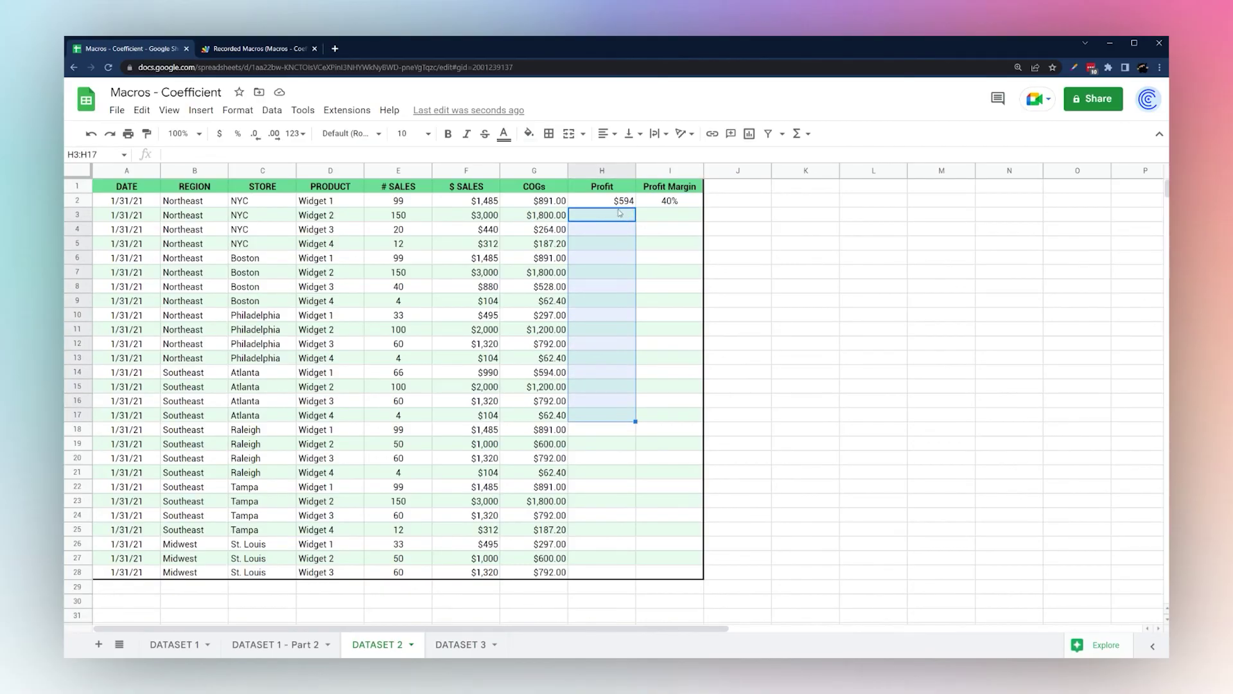
{"action": "left_click", "coordinate": [621, 202]}
{"action": "left_click_drag", "start_coordinate": [636, 206], "coordinate": [645, 205]}
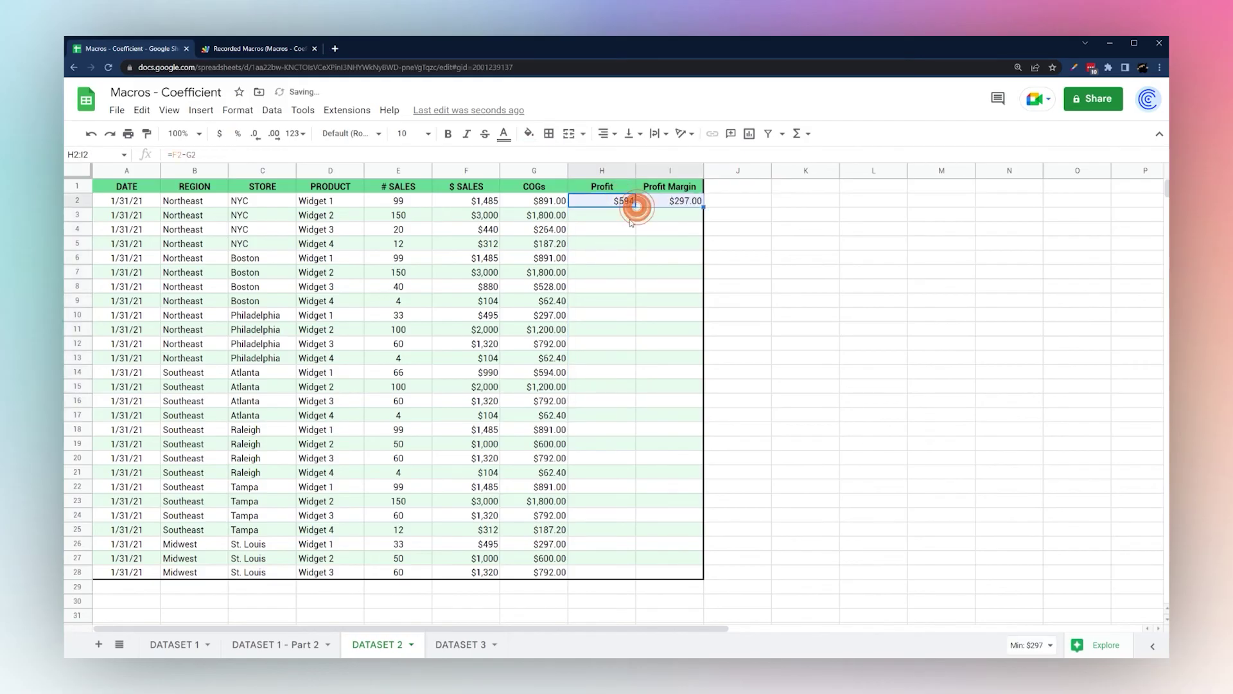
{"action": "left_click", "coordinate": [632, 204]}
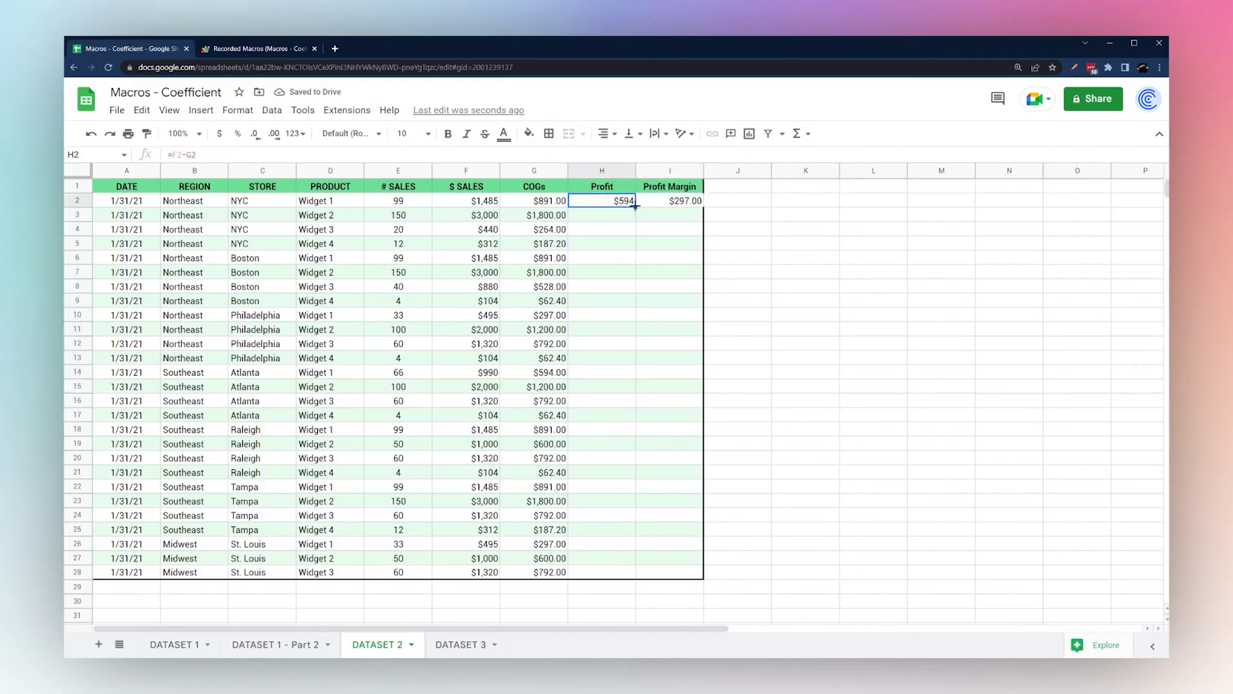
{"action": "double_click", "coordinate": [635, 206]}
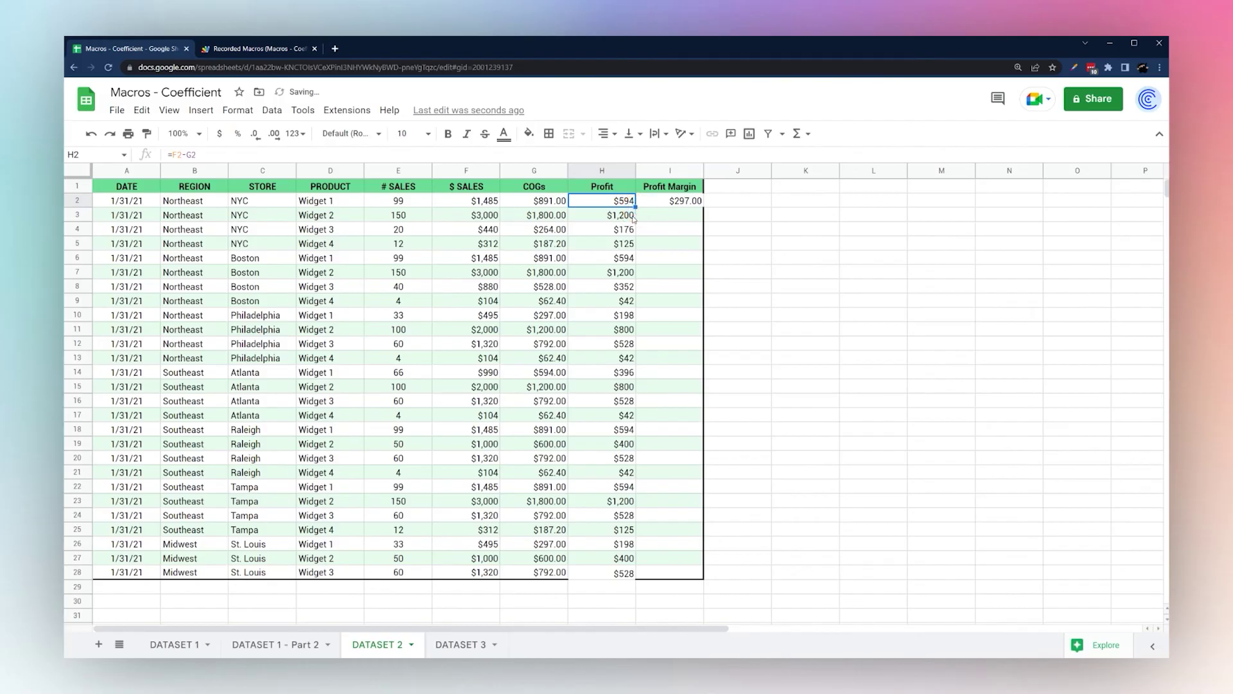
Autofill the Profit Margin column from I2 down to I28, and undo the fills of both columns
{"action": "left_click", "coordinate": [671, 203]}
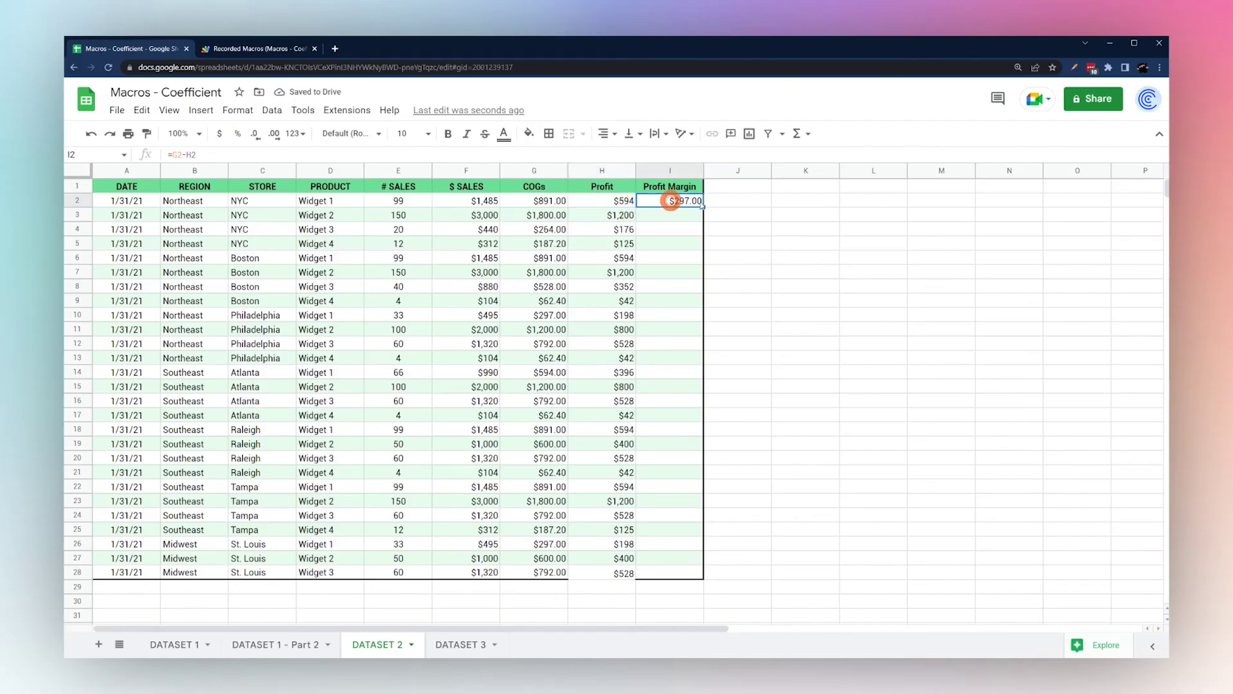
{"action": "double_click", "coordinate": [704, 207]}
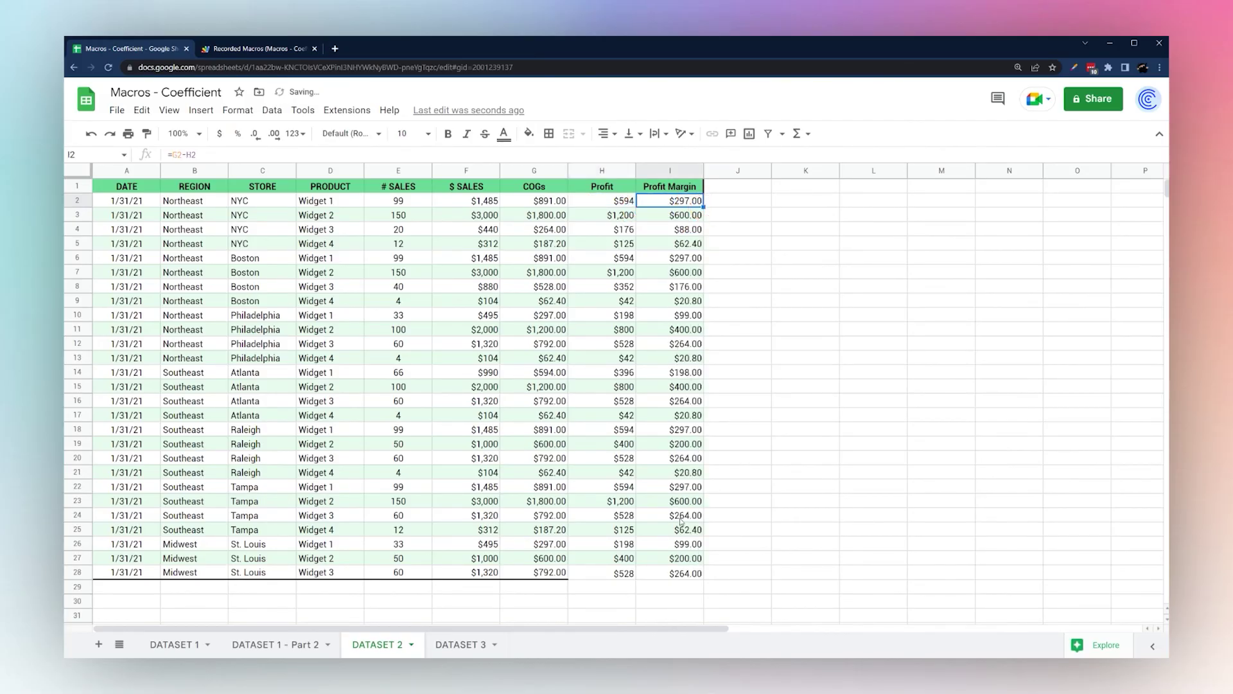
{"action": "key", "text": "ctrl+z"}
{"action": "key", "text": "ctrl+z"}
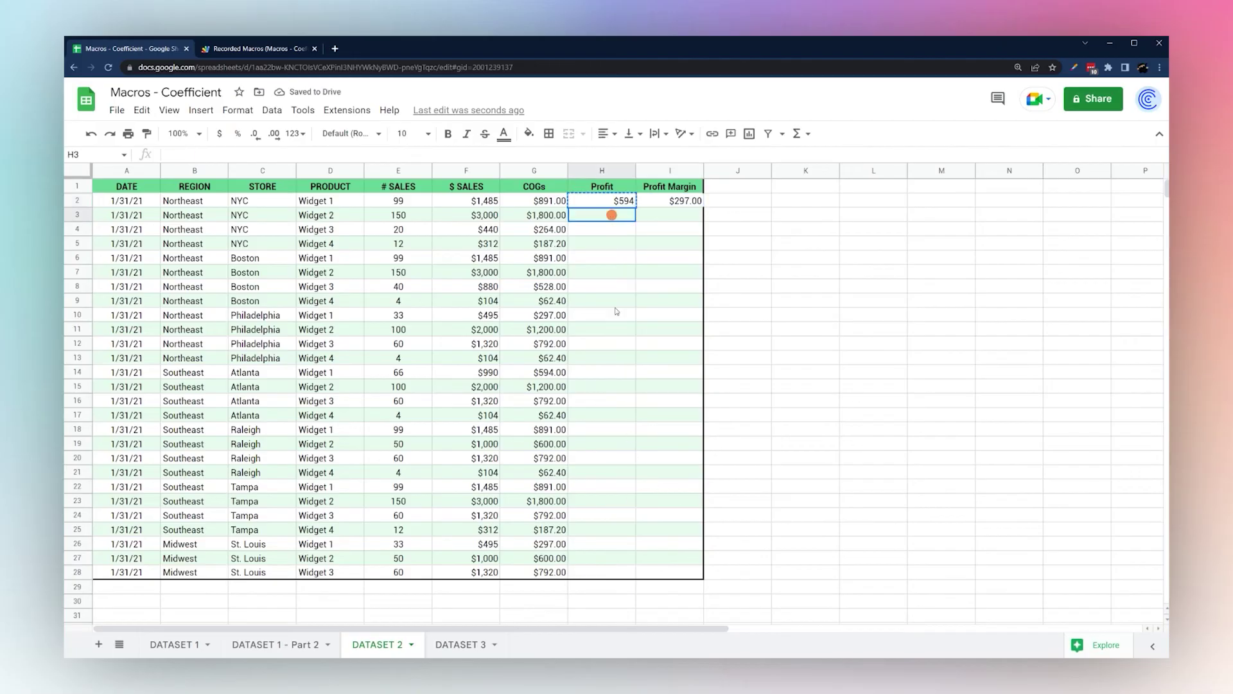
Paste only the formula copied from H2 into the Profit cells H3:H28
{"action": "left_click_drag", "start_coordinate": [606, 566], "coordinate": [606, 570]}
{"action": "right_click", "coordinate": [606, 571]}
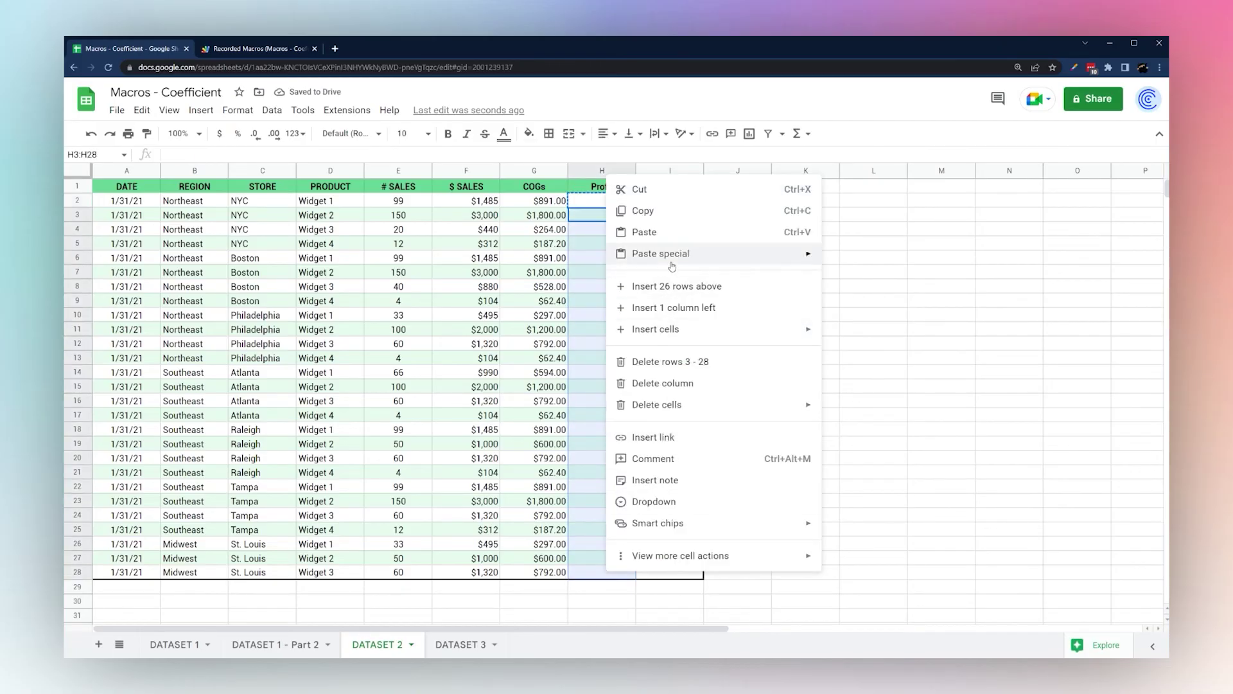
{"action": "mouse_move", "coordinate": [710, 256]}
{"action": "left_click", "coordinate": [847, 300]}
{"action": "left_click", "coordinate": [650, 328]}
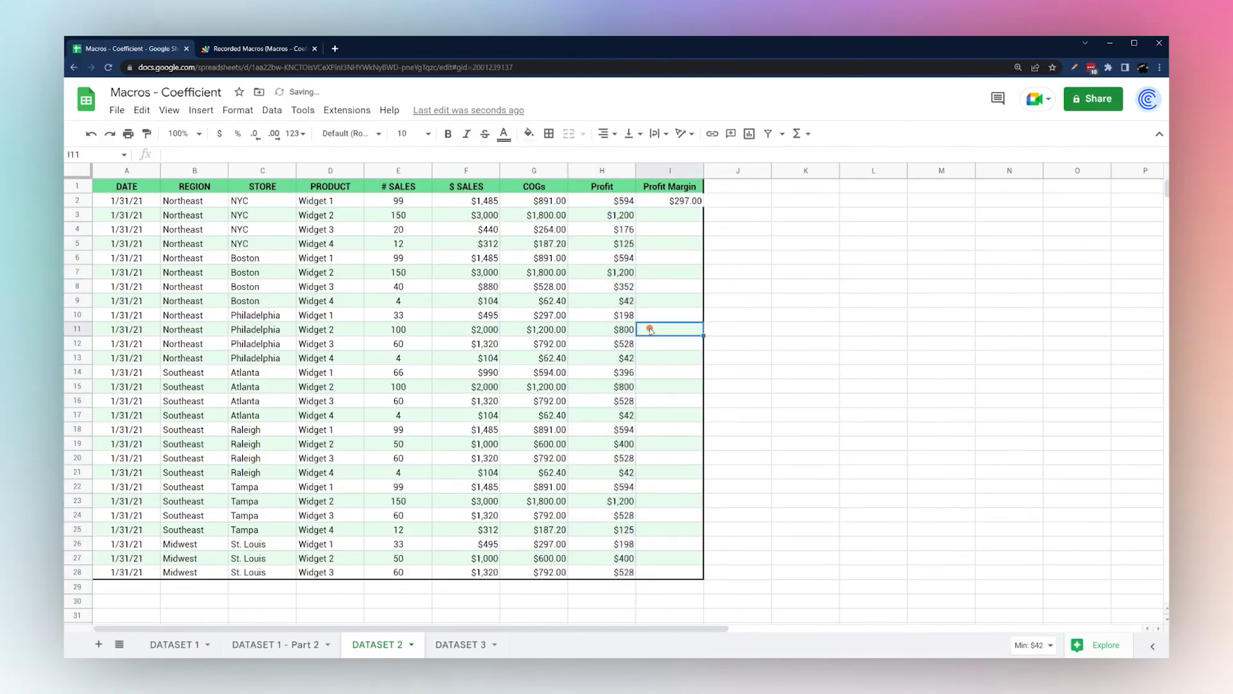
Switch to Apps Script, insert SpreadsheetApp.flush(); on a new line below the Profit Margin setFormulaR1C1 call, and save the script
{"action": "left_click", "coordinate": [257, 48]}
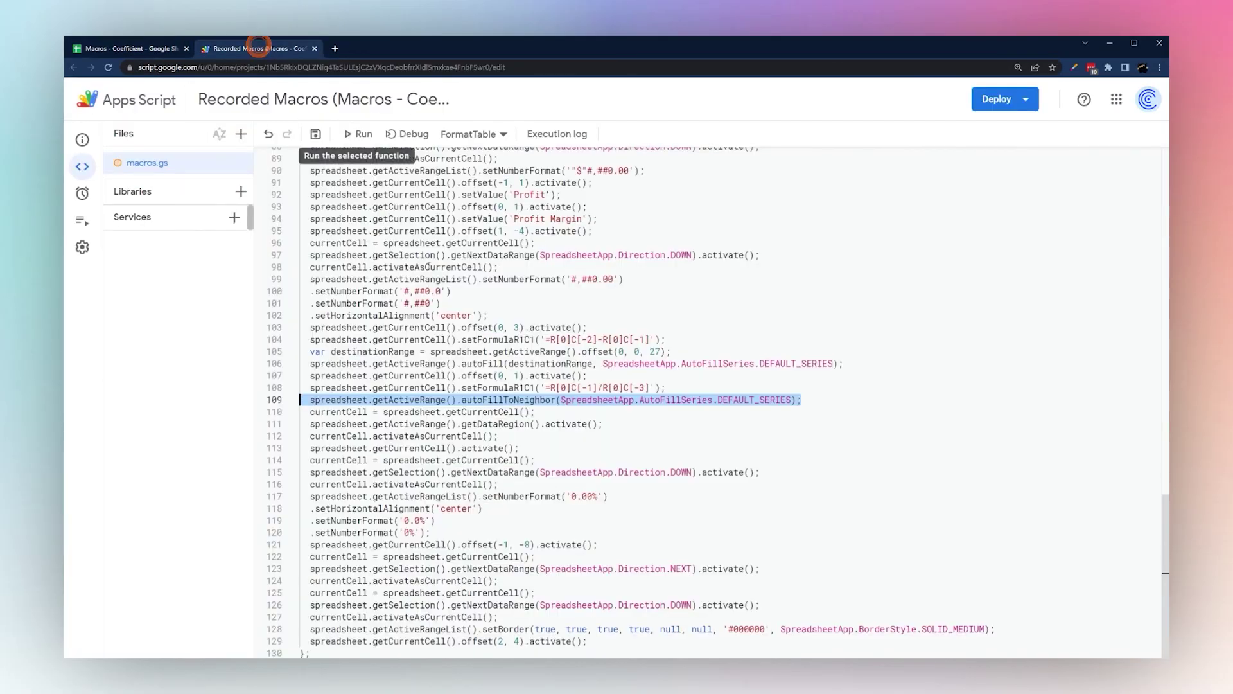
{"action": "left_click", "coordinate": [700, 386]}
{"action": "key", "text": "Return"}
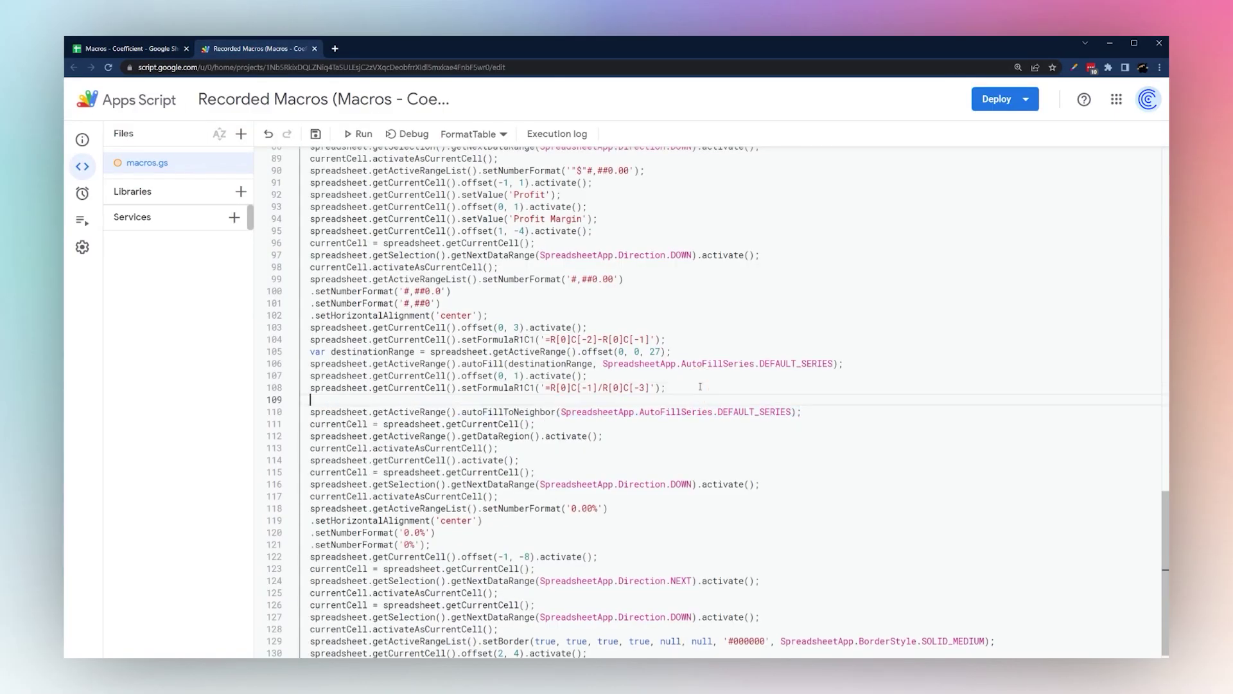
{"action": "type", "text": "SpreadsheetApp.fl"}
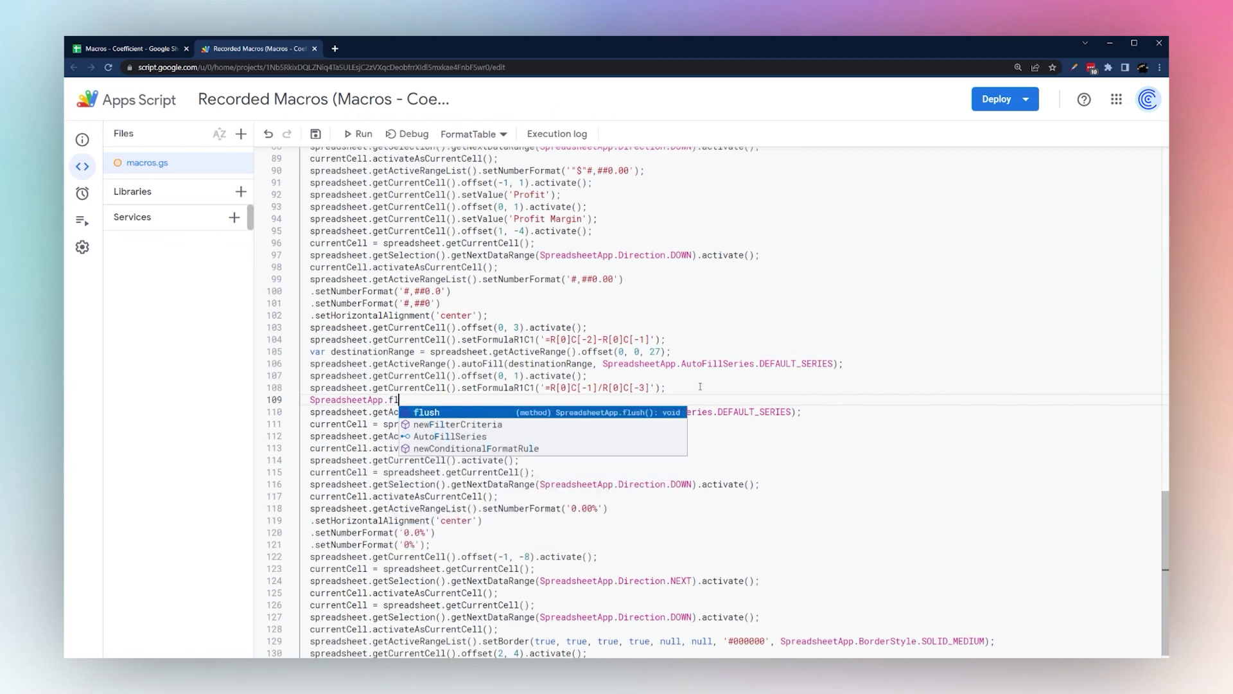
{"action": "key", "text": "Return"}
{"action": "type", "text": "();"}
{"action": "key", "text": "ctrl+s"}
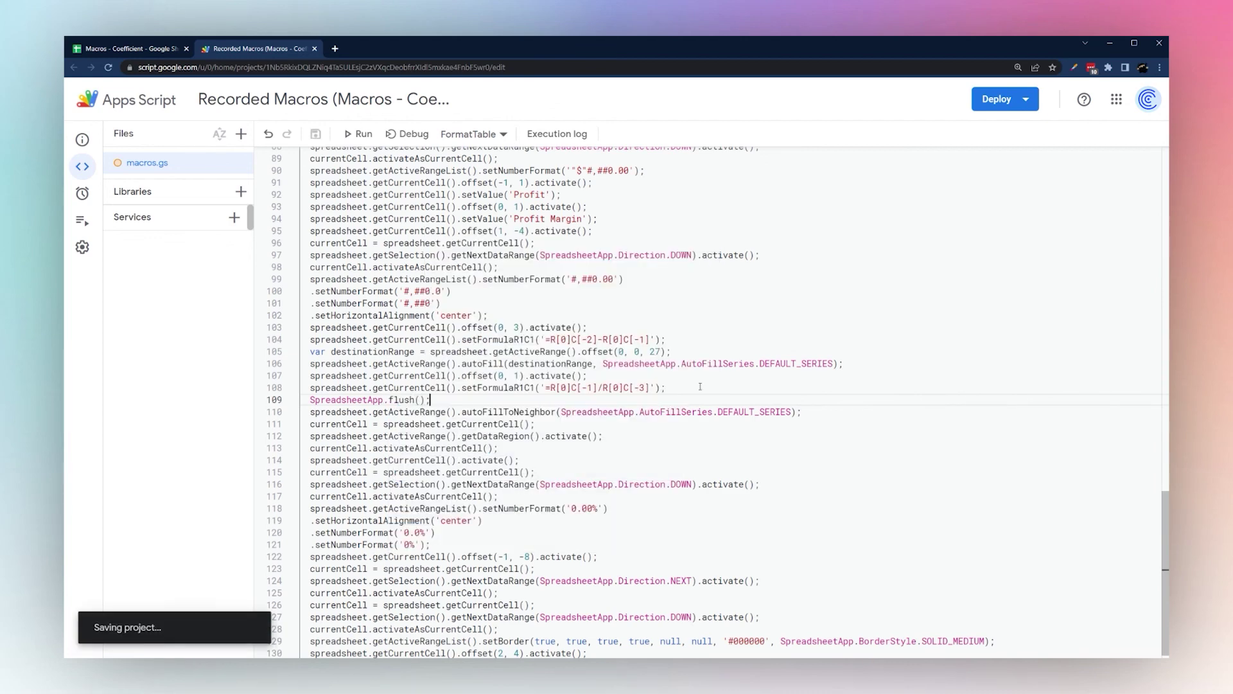
{"action": "left_click_drag", "start_coordinate": [430, 400], "coordinate": [311, 400]}
{"action": "left_click_drag", "start_coordinate": [708, 392], "coordinate": [305, 363]}
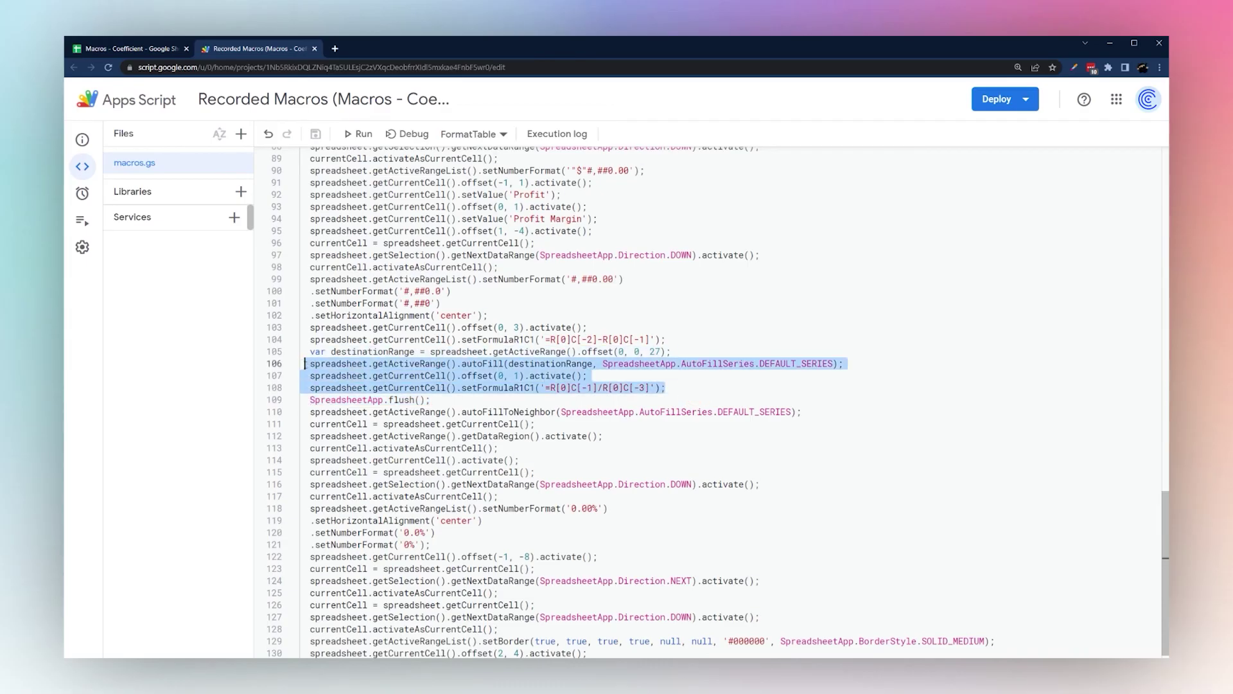
Move the SpreadsheetApp.flush(); line above the Profit Margin setFormulaR1C1 call, save, and highlight the autoFill and autoFillToNeighbor calls
{"action": "left_click", "coordinate": [446, 396]}
{"action": "key", "text": "shift+Home"}
{"action": "key", "text": "ctrl+x"}
{"action": "key", "text": "Up"}
{"action": "key", "text": "Return"}
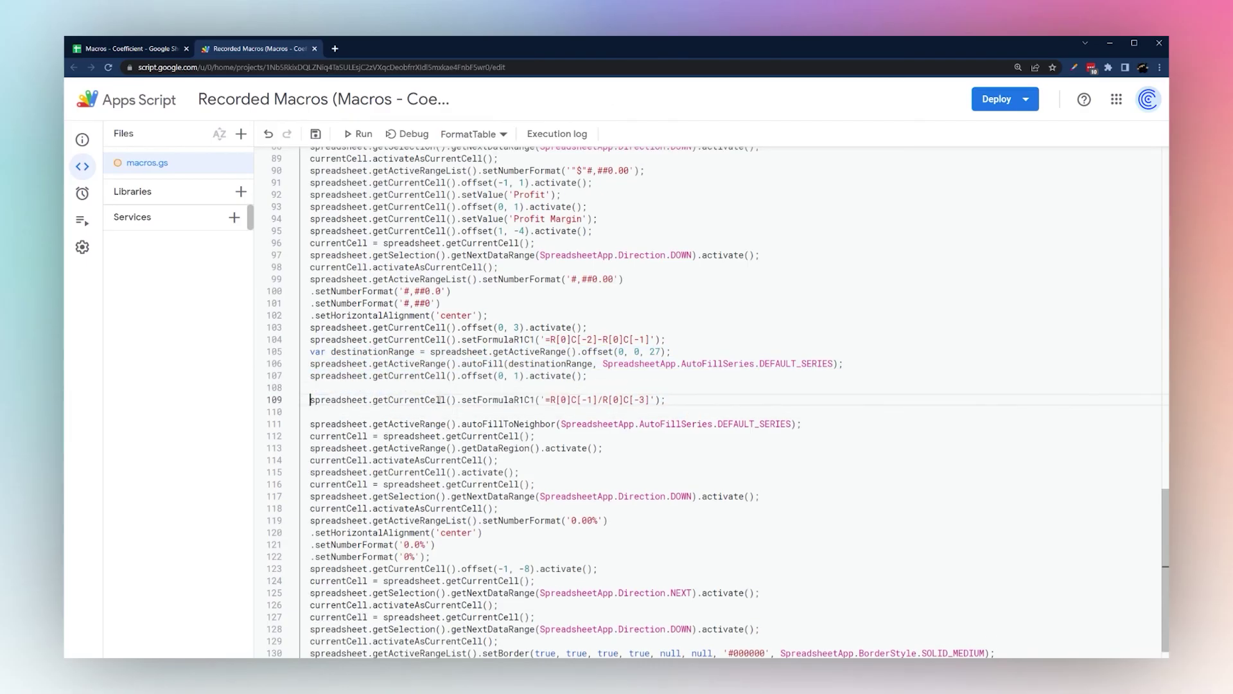
{"action": "key", "text": "ctrl+v"}
{"action": "key", "text": "Down"}
{"action": "key", "text": "Down"}
{"action": "key", "text": "Delete"}
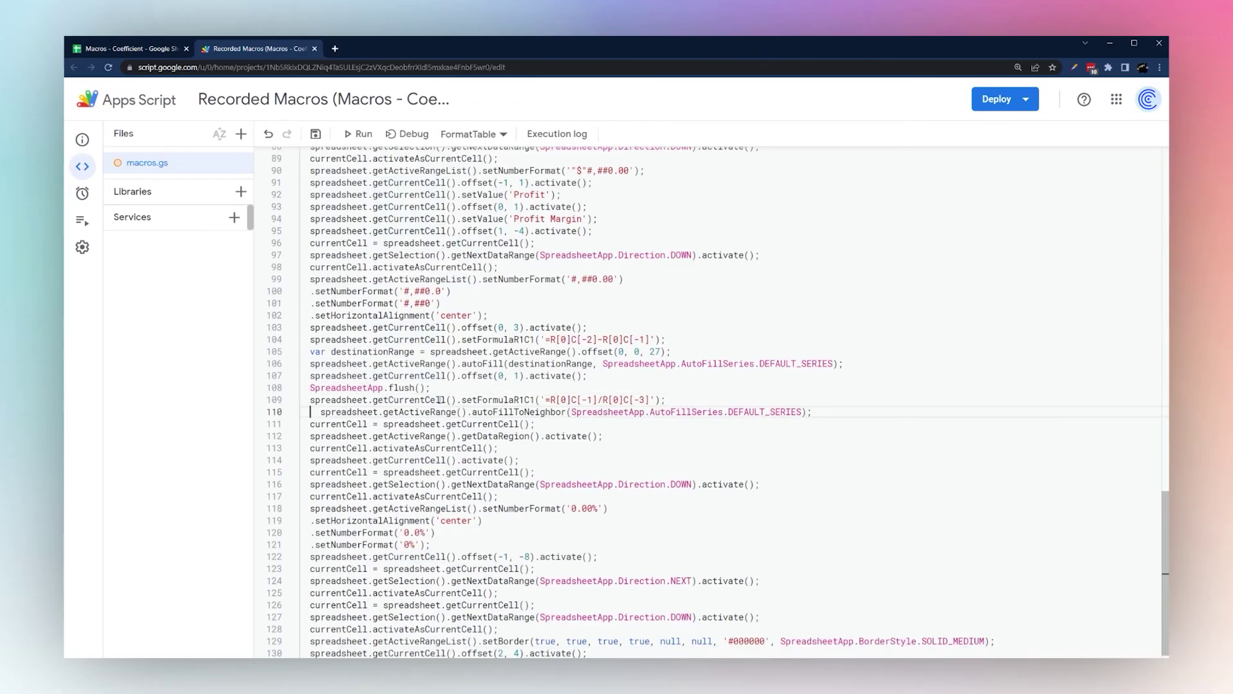
{"action": "key", "text": "ctrl+s"}
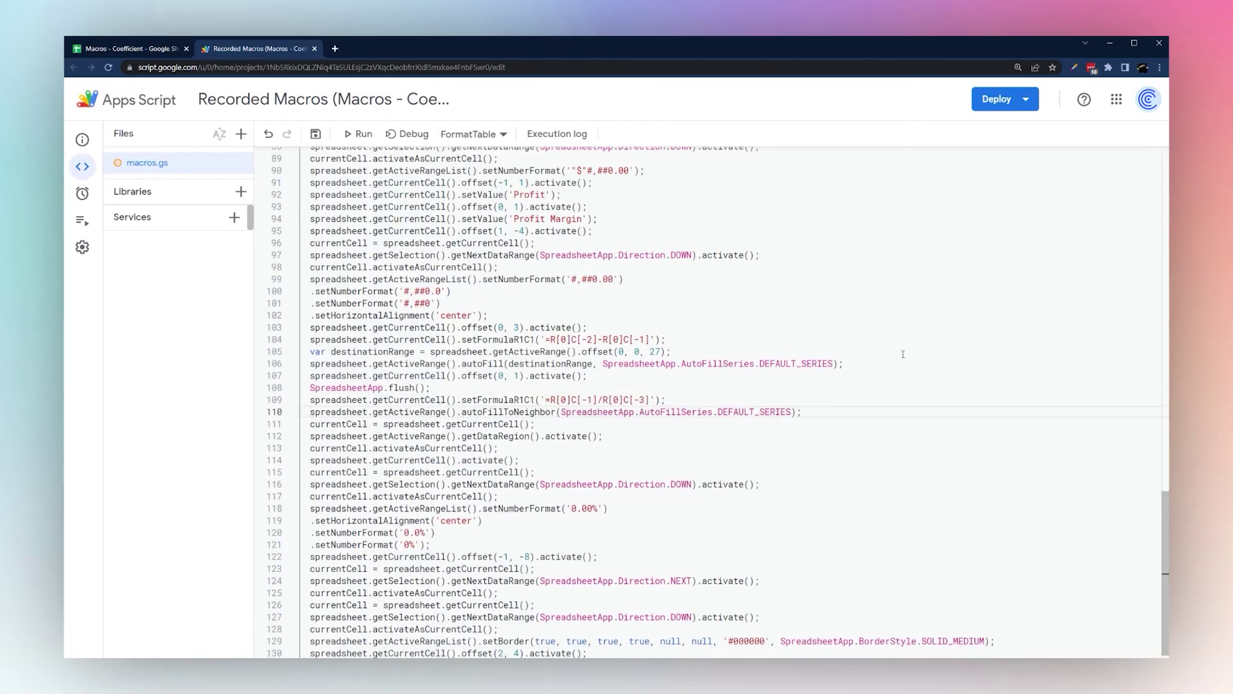
{"action": "left_click_drag", "start_coordinate": [859, 364], "coordinate": [307, 363]}
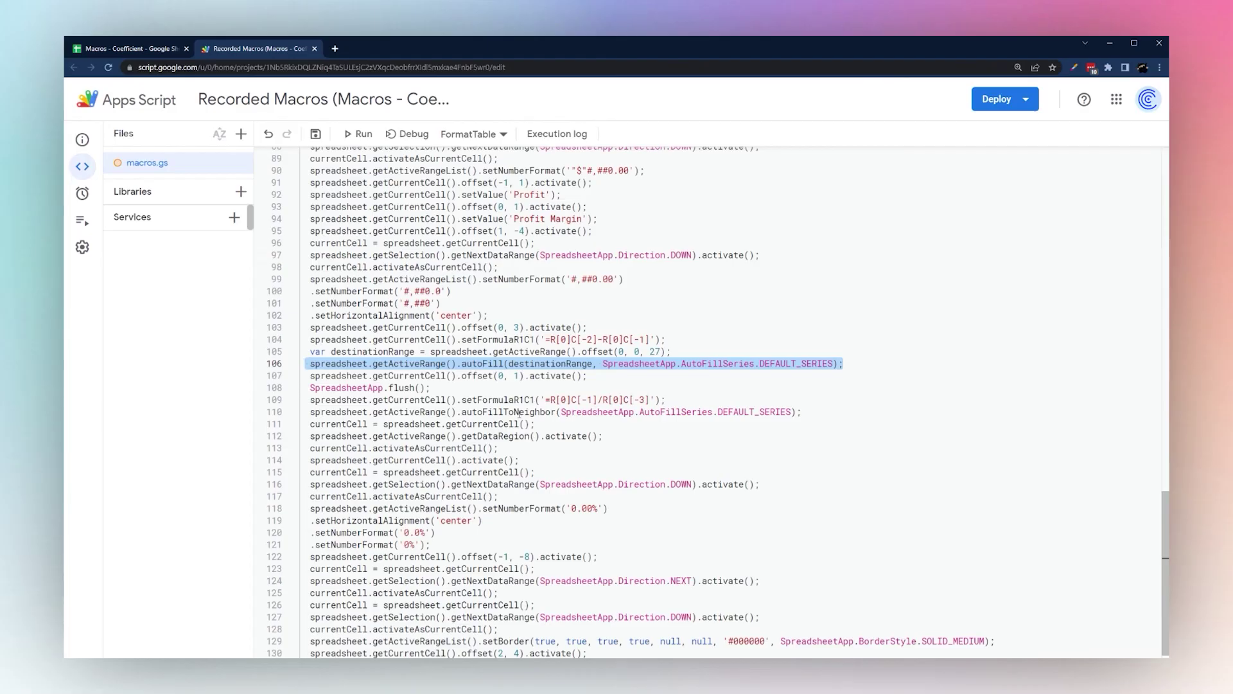
{"action": "left_click_drag", "start_coordinate": [467, 411], "coordinate": [712, 412]}
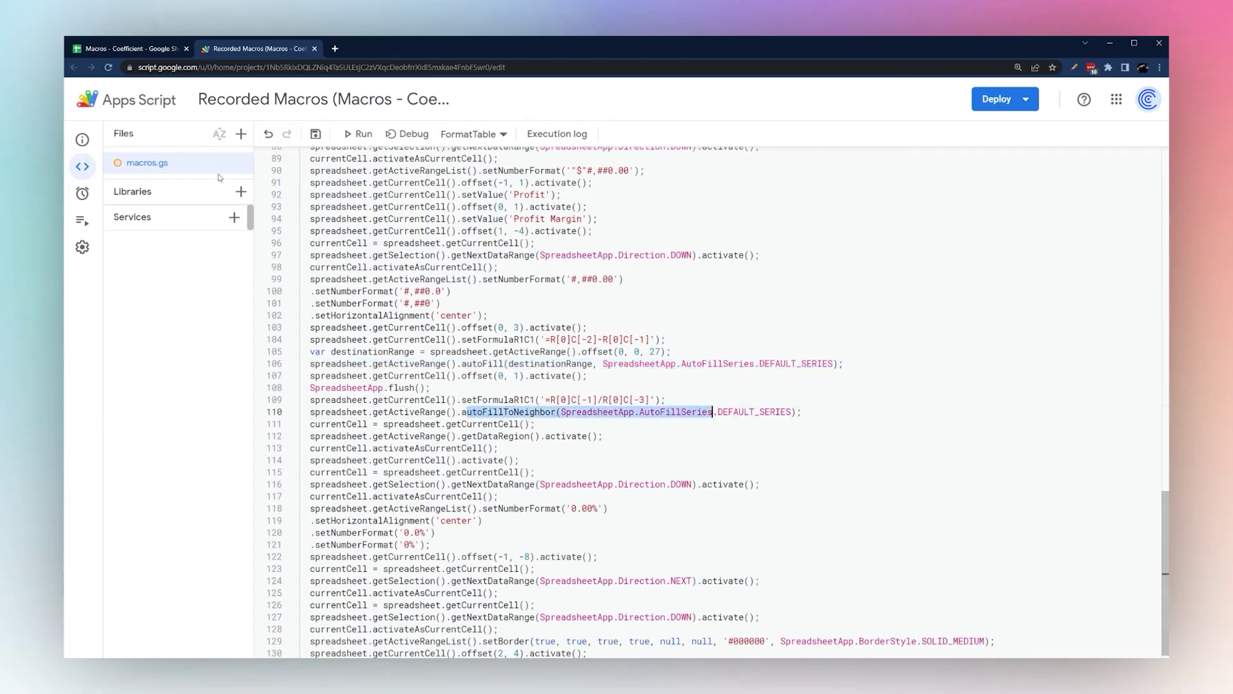
Switch to the spreadsheet and reset DATASET 2 to its unformatted table without the Profit and Profit Margin columns
{"action": "left_click", "coordinate": [138, 48]}
{"action": "left_click", "coordinate": [447, 502]}
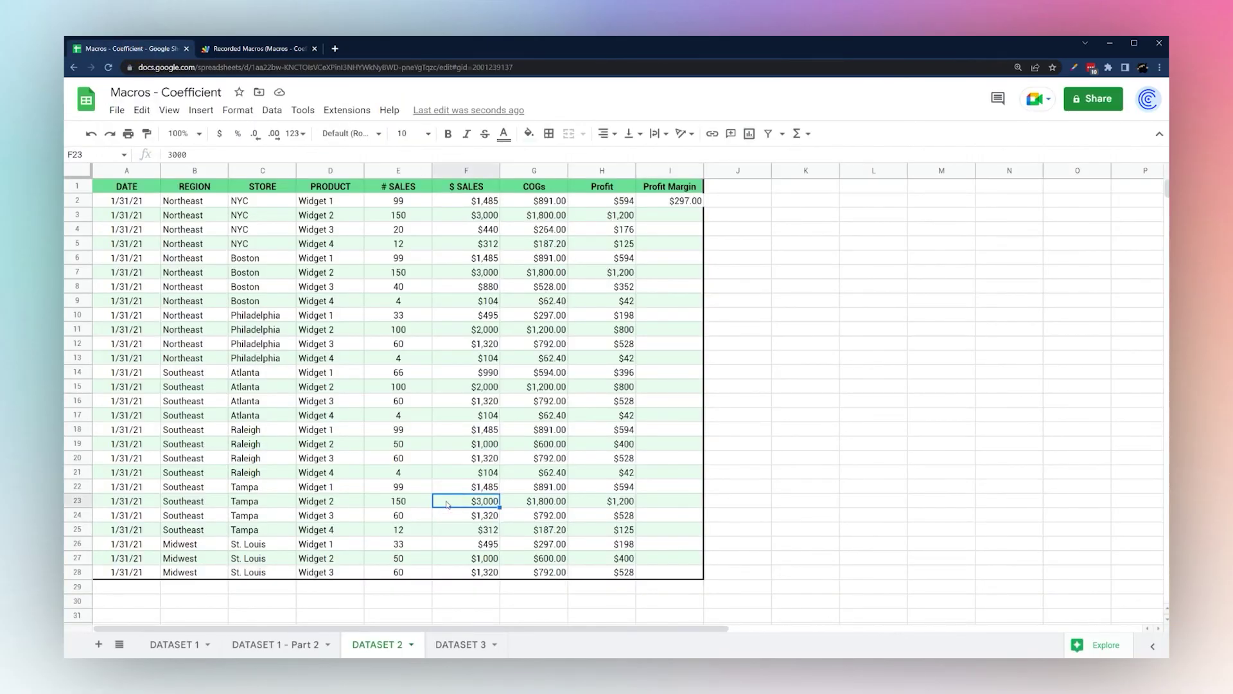
{"action": "key", "text": "ctrl+alt+shift+1"}
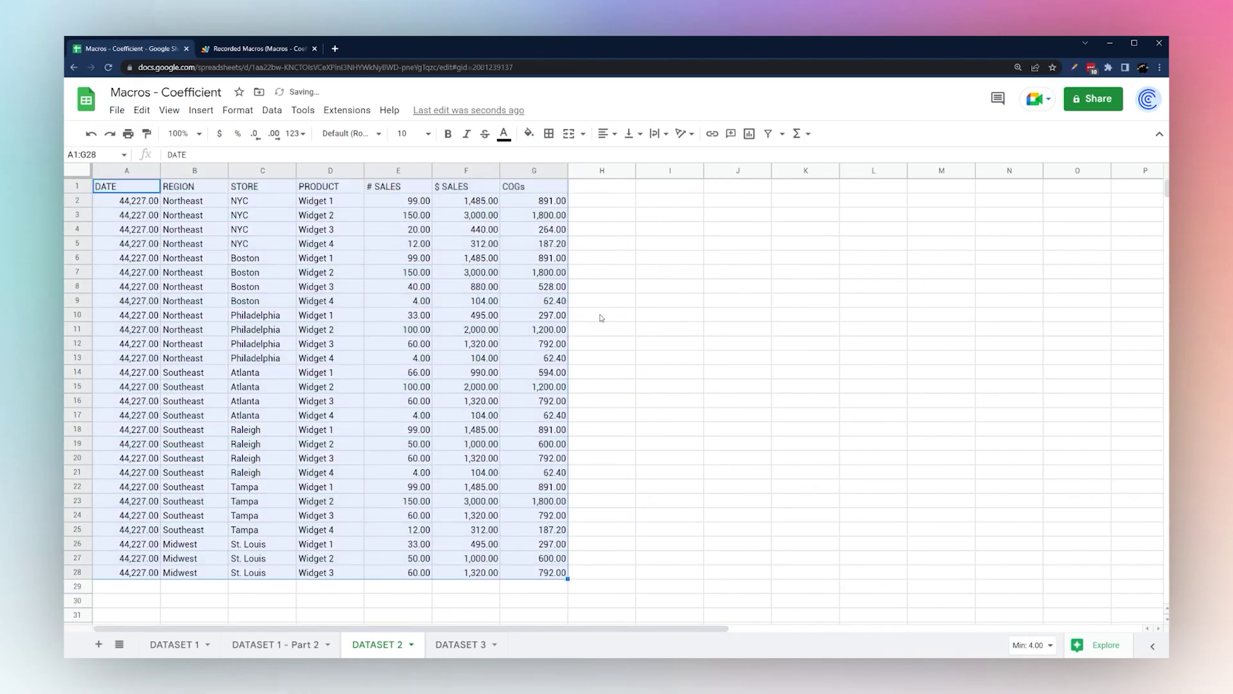
{"action": "left_click", "coordinate": [612, 268]}
{"action": "left_click_drag", "start_coordinate": [398, 200], "coordinate": [411, 329]}
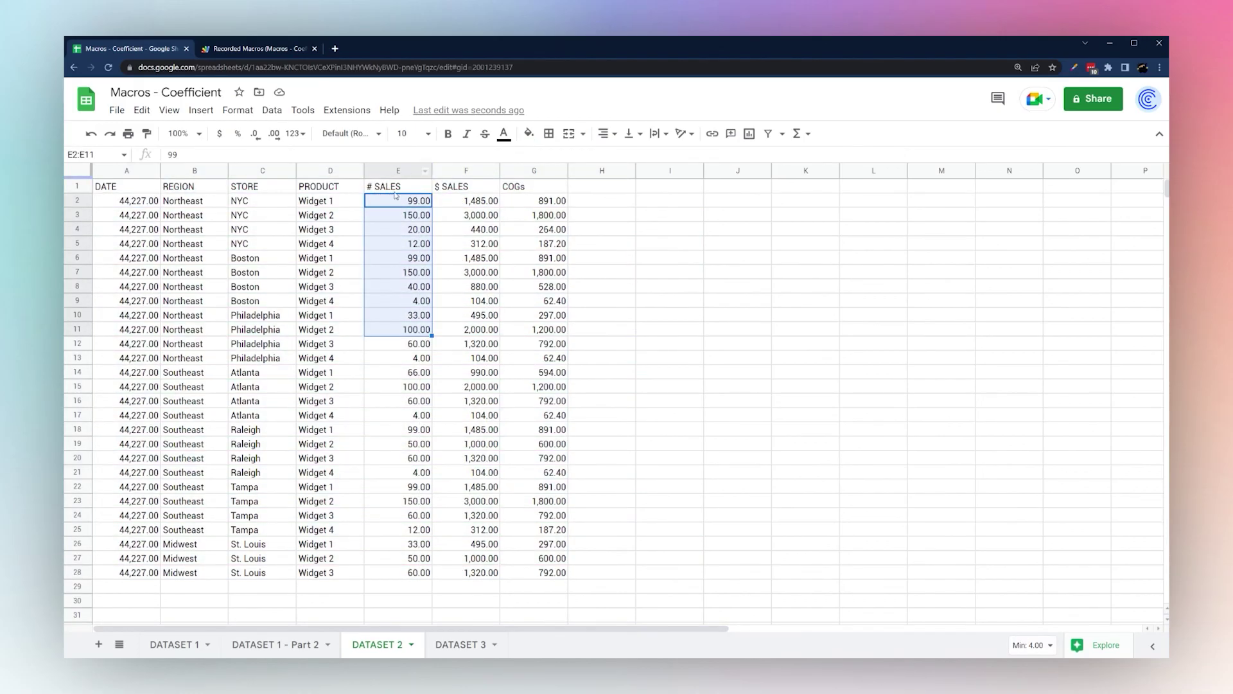
Run the Update Table macro from cell A1 on DATASET 2 and check the Profit Margin column
{"action": "left_click", "coordinate": [126, 186]}
{"action": "left_click", "coordinate": [347, 110]}
{"action": "mouse_move", "coordinate": [395, 157]}
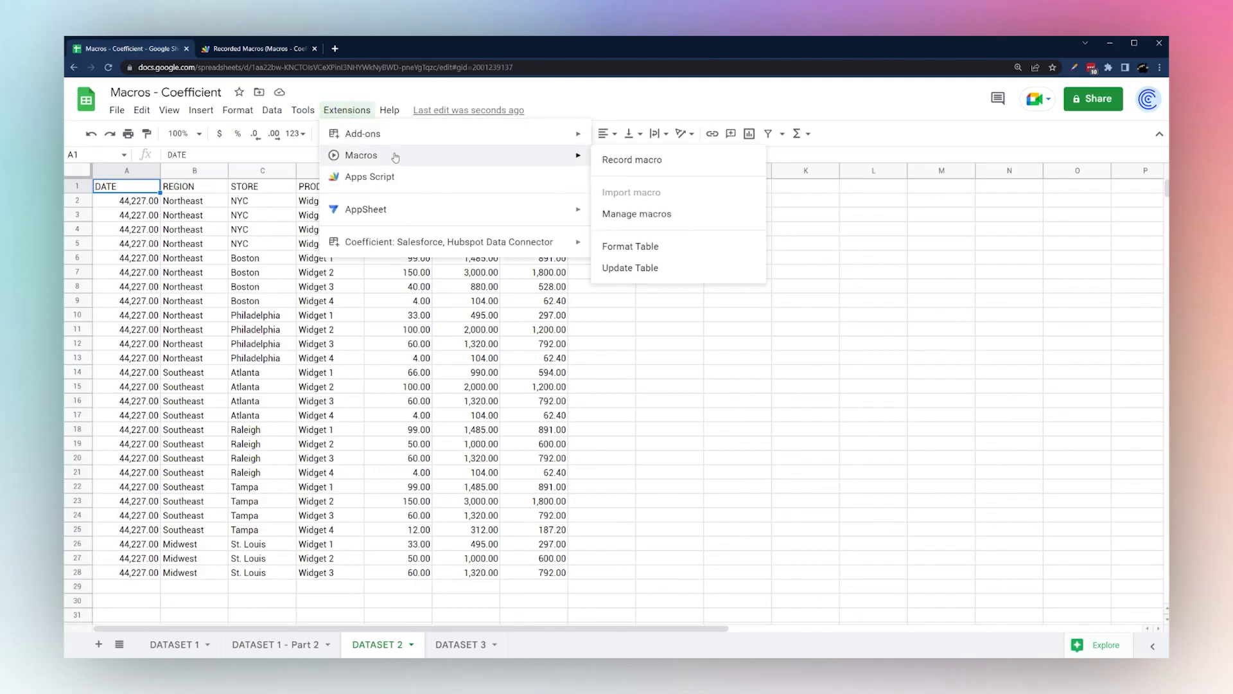
{"action": "left_click", "coordinate": [630, 268]}
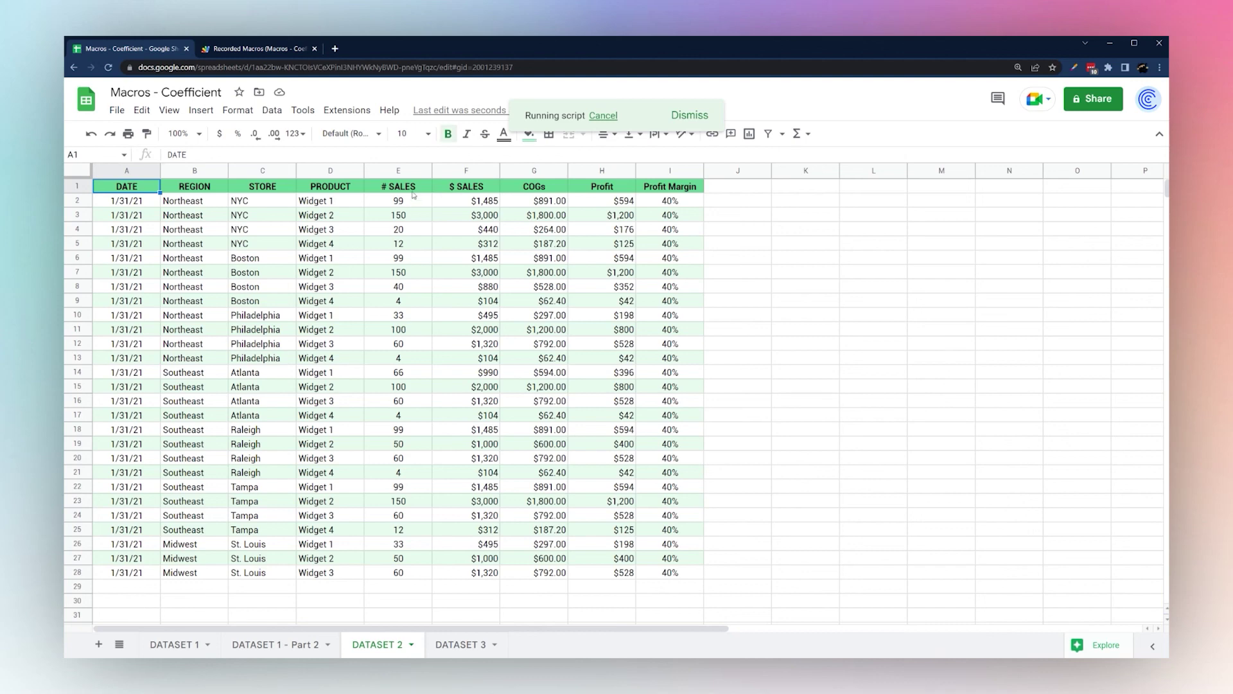
{"action": "left_click_drag", "start_coordinate": [672, 200], "coordinate": [672, 460]}
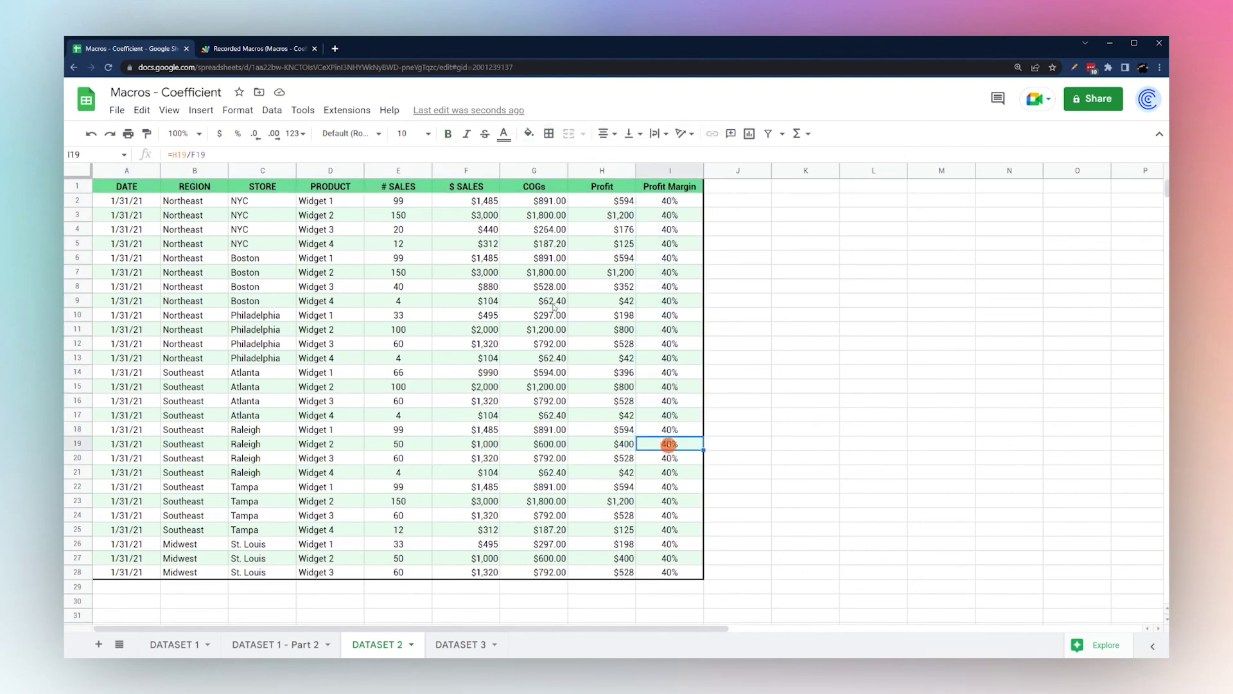
Switch to Apps Script and highlight the SpreadsheetApp.flush(); command in line 108
{"action": "left_click", "coordinate": [260, 48]}
{"action": "left_click", "coordinate": [154, 50]}
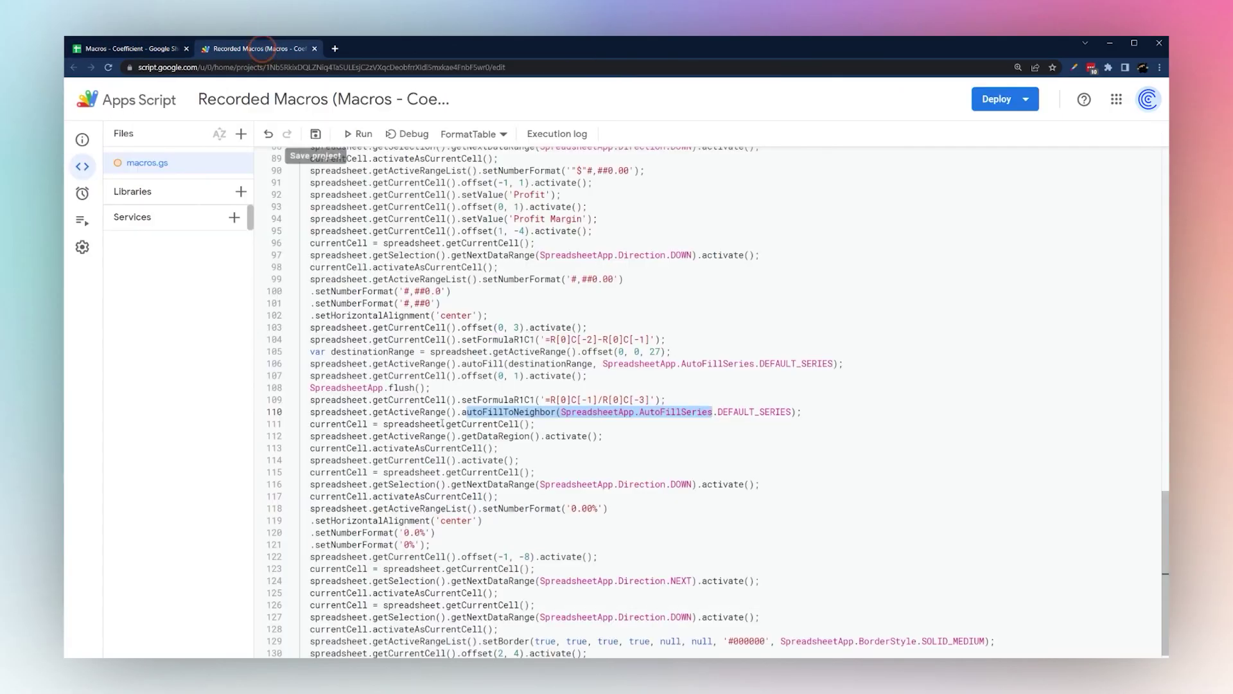
{"action": "left_click_drag", "start_coordinate": [429, 388], "coordinate": [302, 388]}
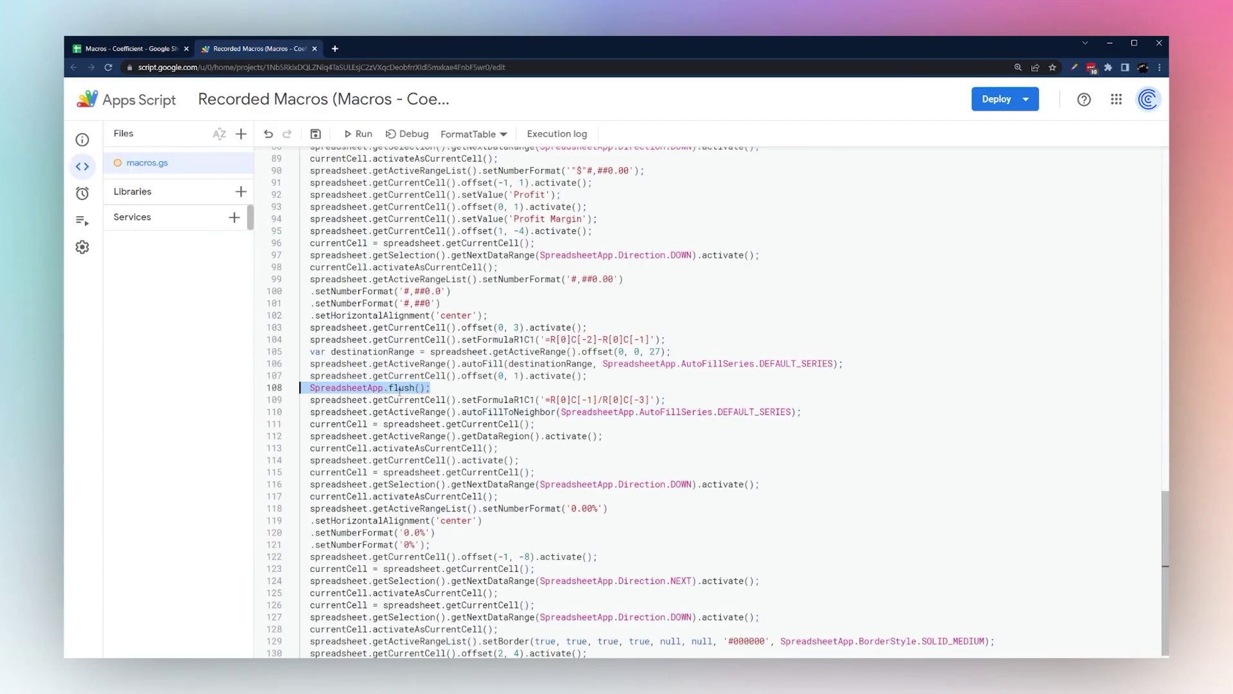
{"action": "left_click", "coordinate": [442, 390]}
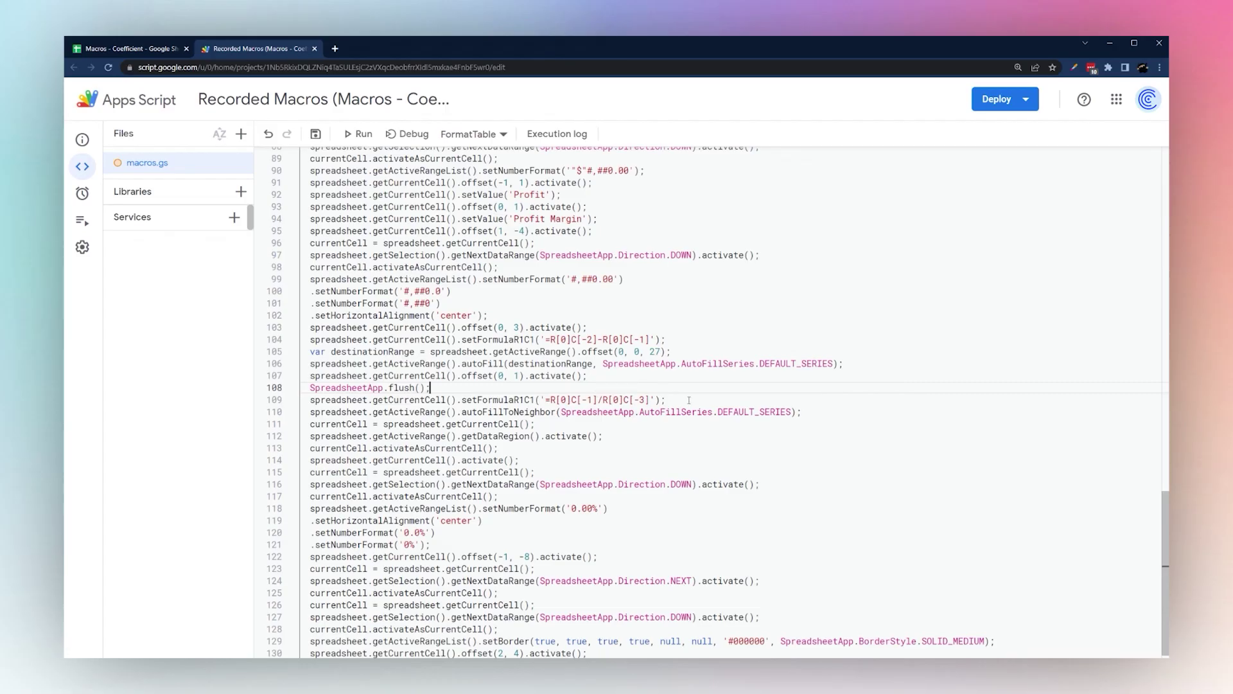
Examine the setFormulaR1C1 calls in lines 109 and 104 and the autoFill call in line 106
{"action": "left_click_drag", "start_coordinate": [689, 400], "coordinate": [303, 401]}
{"action": "left_click", "coordinate": [524, 400]}
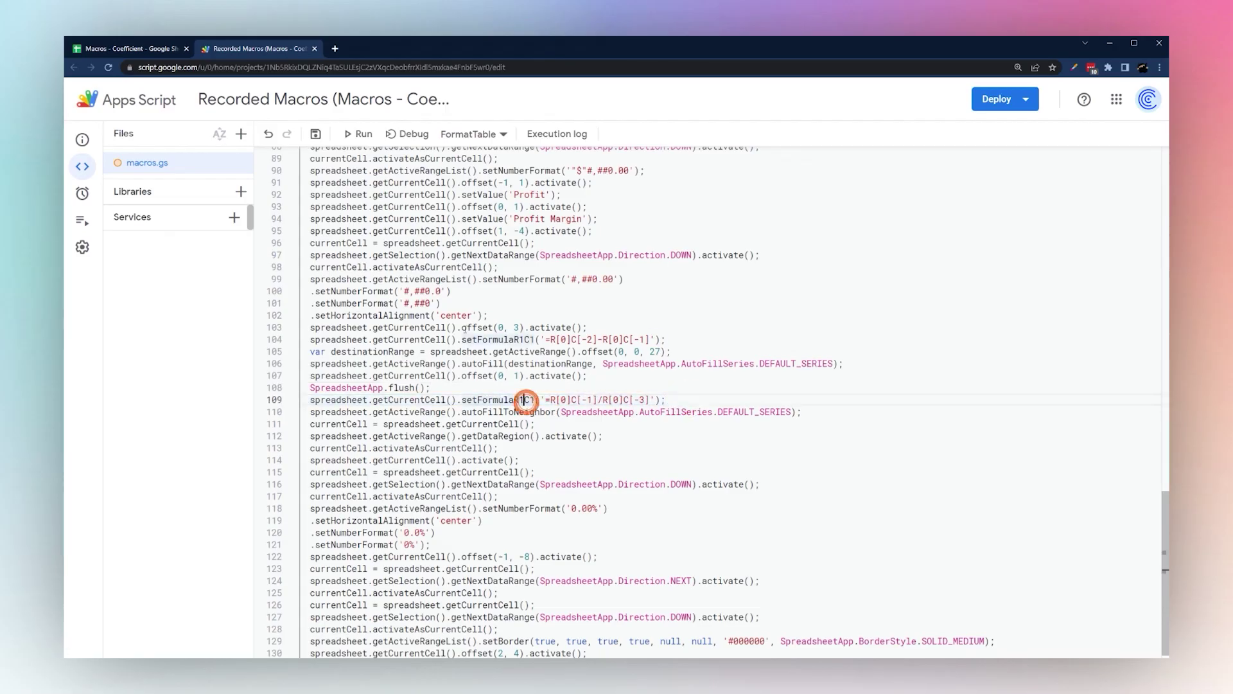
{"action": "triple_click", "coordinate": [666, 339]}
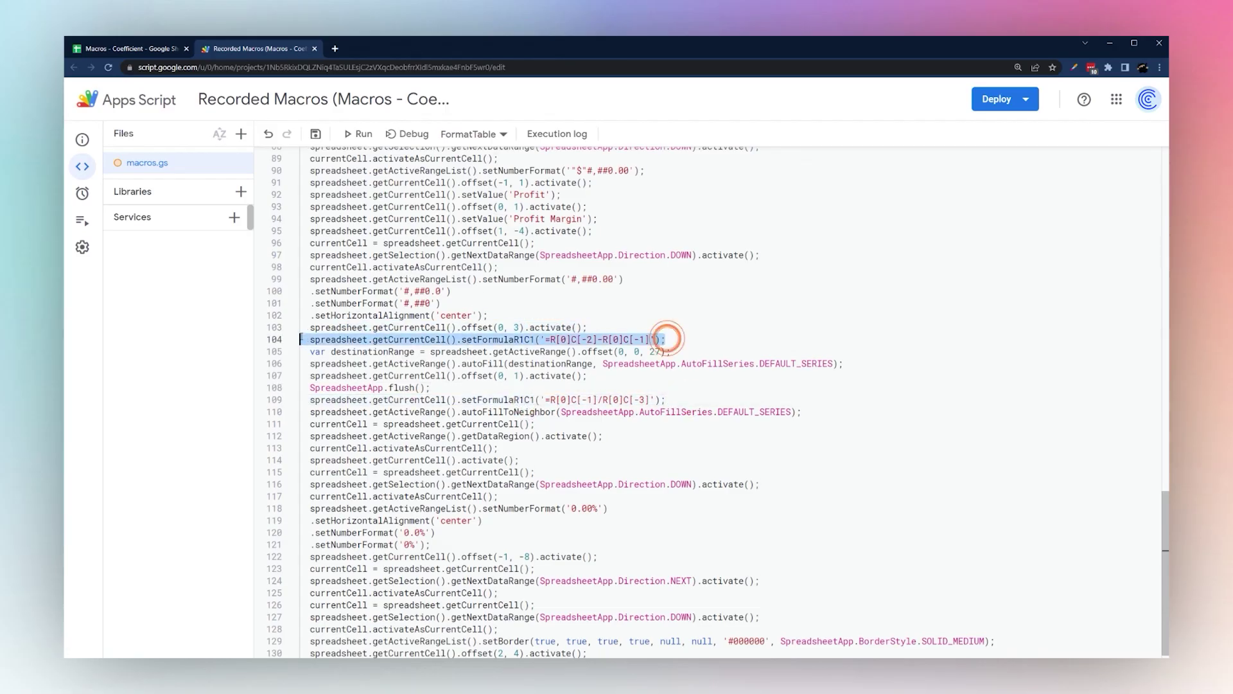
{"action": "left_click_drag", "start_coordinate": [850, 364], "coordinate": [300, 364]}
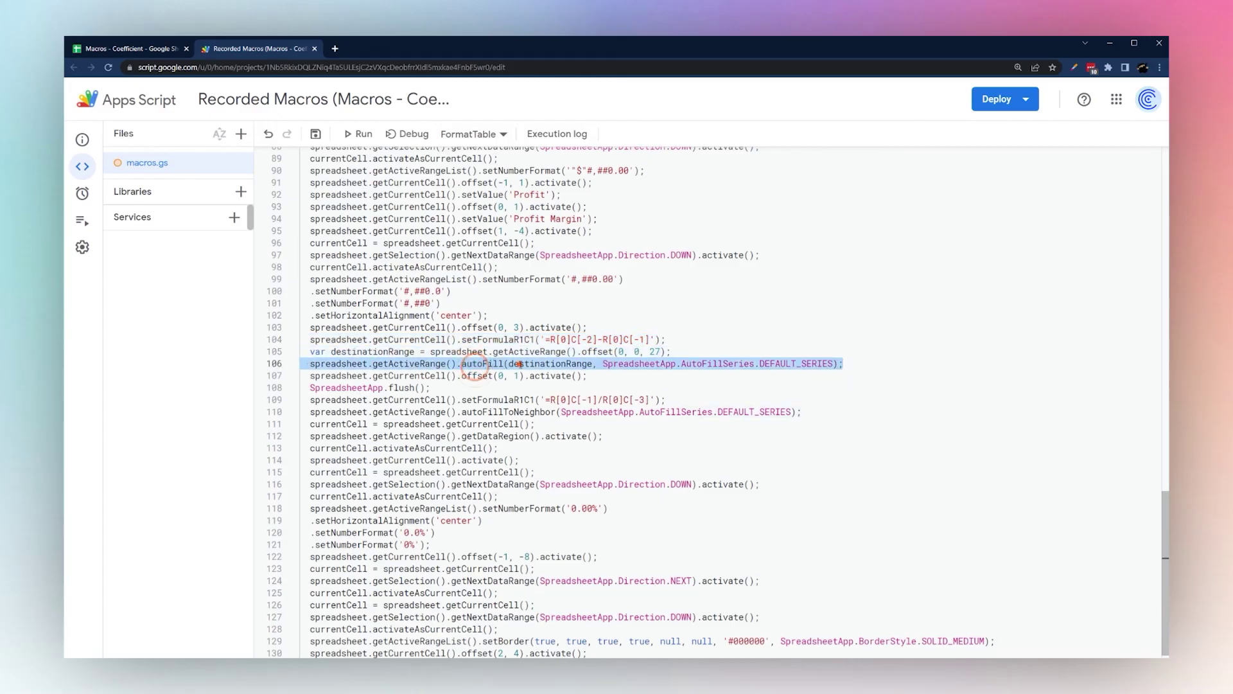
{"action": "left_click_drag", "start_coordinate": [455, 364], "coordinate": [873, 364]}
Highlight the setValue commands for the 'Profit' and 'Profit Margin' headers in lines 92 and 94
{"action": "scroll", "coordinate": [642, 385], "scroll_direction": "up", "scroll_amount": 3}
{"action": "left_click_drag", "start_coordinate": [563, 356], "coordinate": [295, 364]}
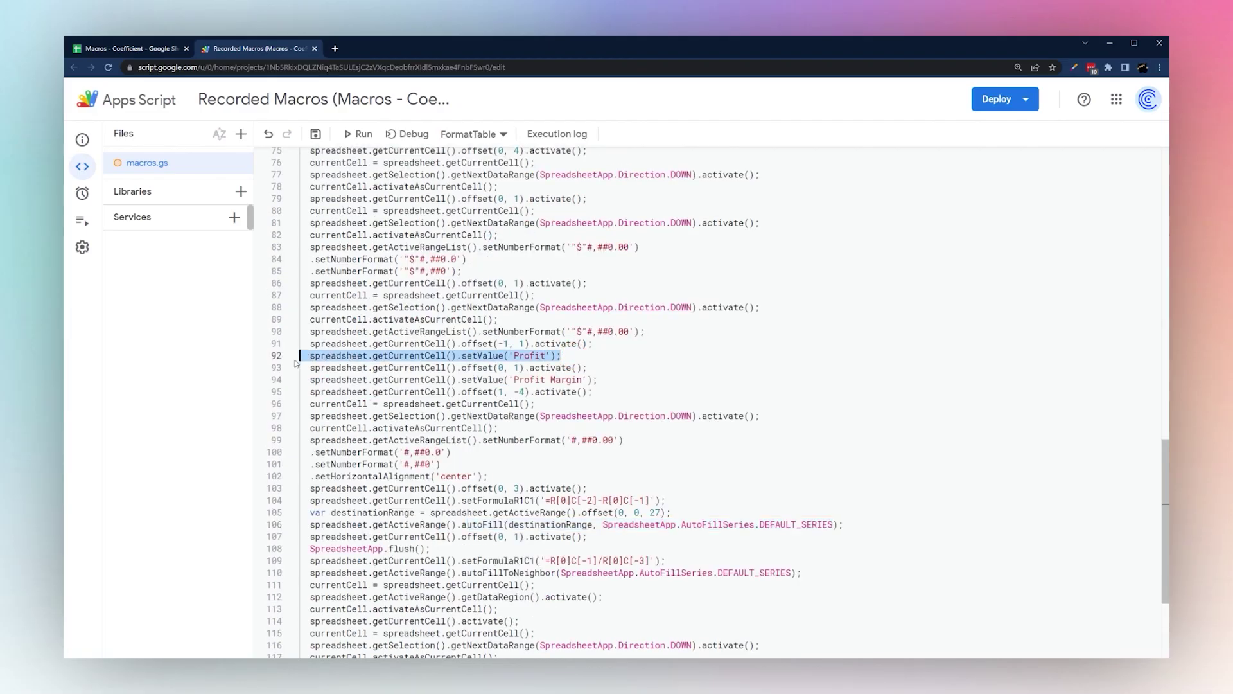
{"action": "scroll", "coordinate": [295, 364], "scroll_direction": "up", "scroll_amount": 1}
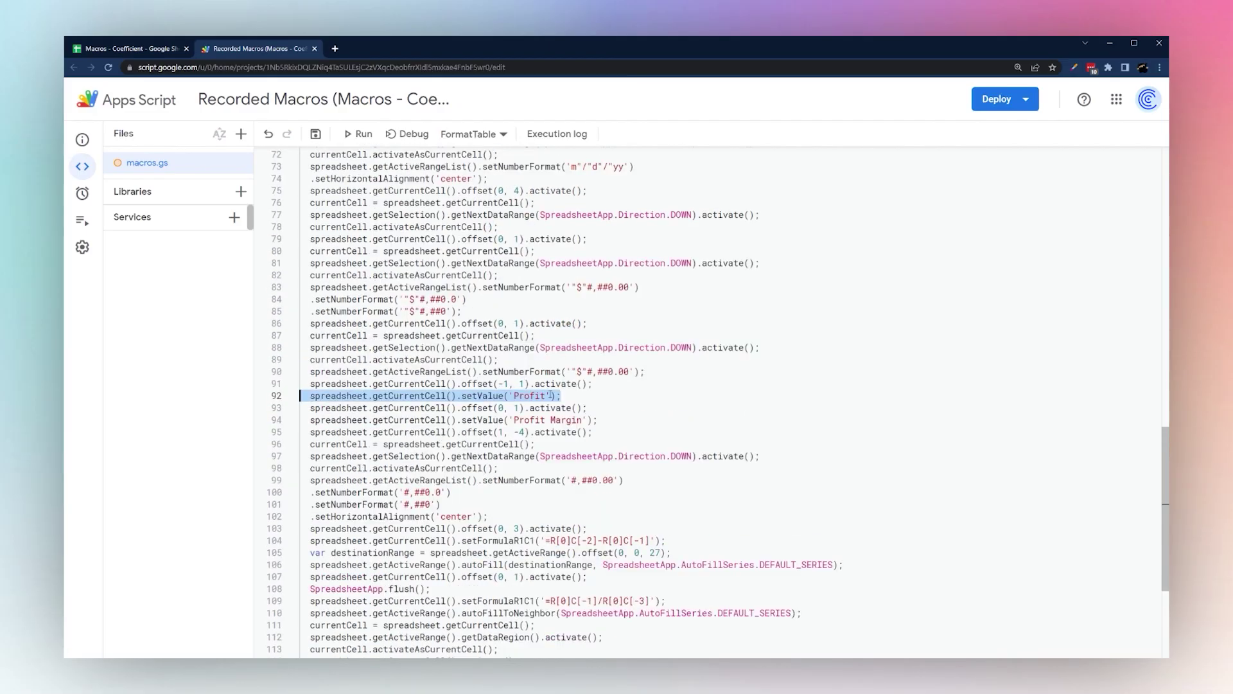
{"action": "left_click_drag", "start_coordinate": [598, 420], "coordinate": [341, 420]}
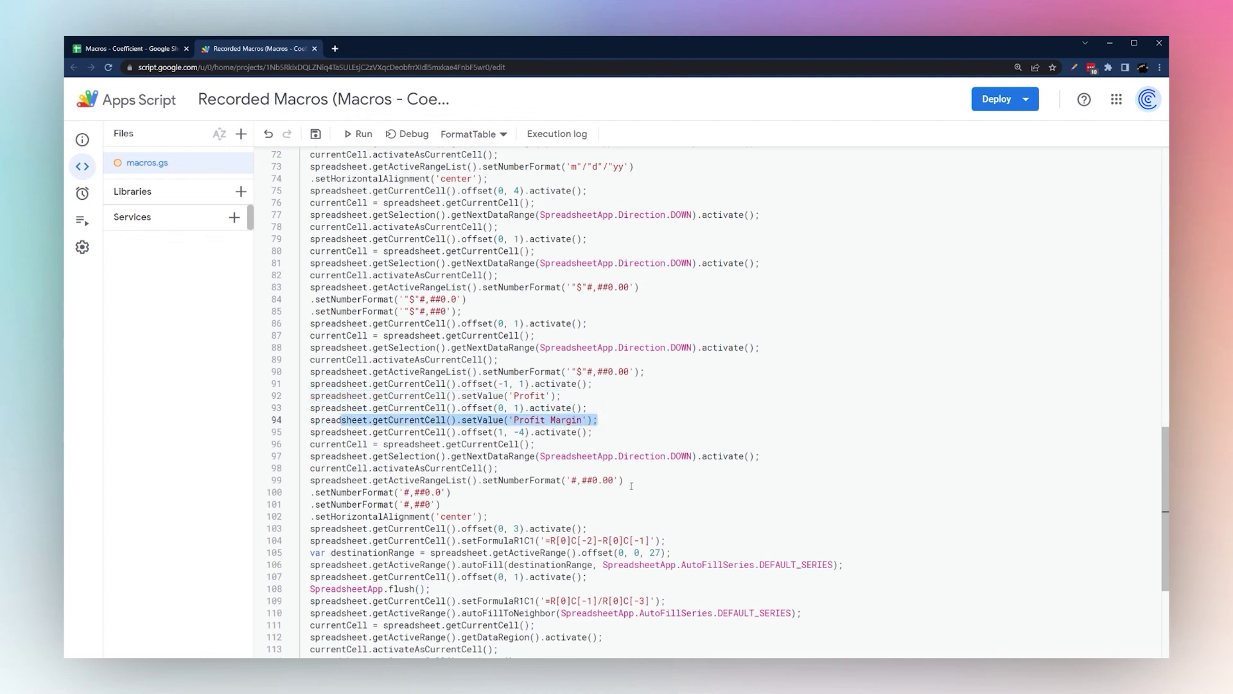
Highlight the Profit formula call in line 104 and the getNextDataRange(SpreadsheetApp.Direction.DOWN) command in line 116
{"action": "left_click_drag", "start_coordinate": [663, 541], "coordinate": [384, 540]}
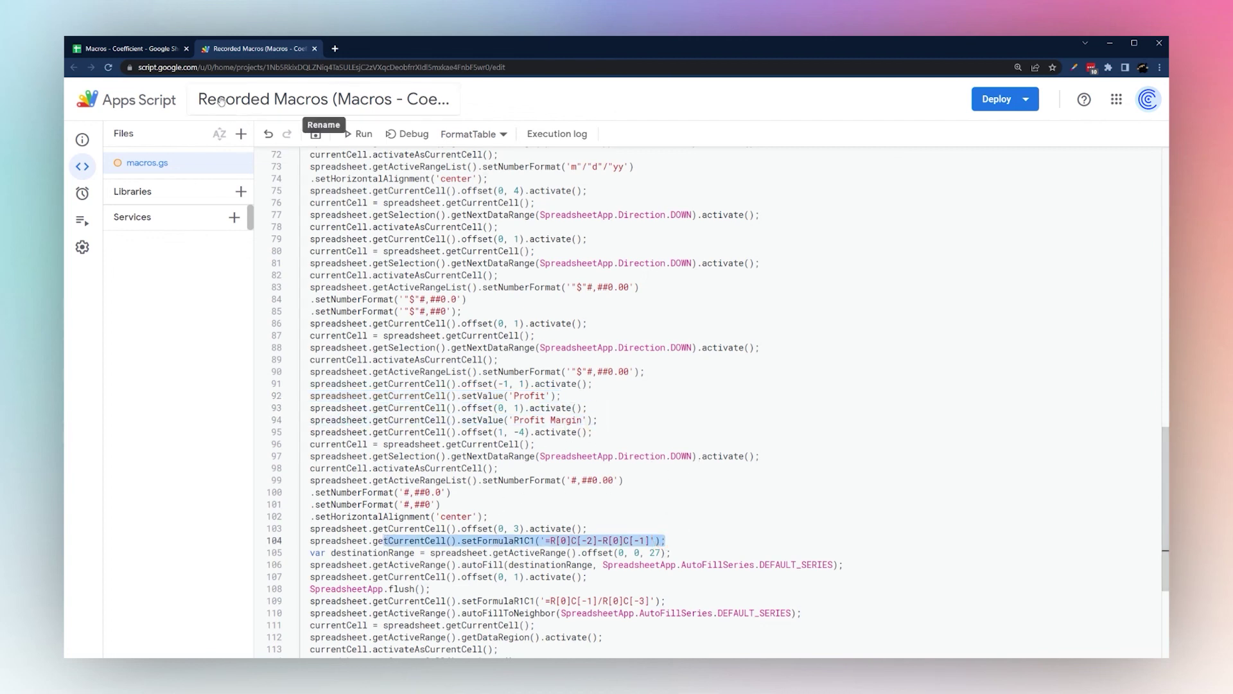
{"action": "scroll", "coordinate": [548, 405], "scroll_direction": "down", "scroll_amount": 1}
{"action": "scroll", "coordinate": [549, 405], "scroll_direction": "down", "scroll_amount": 5}
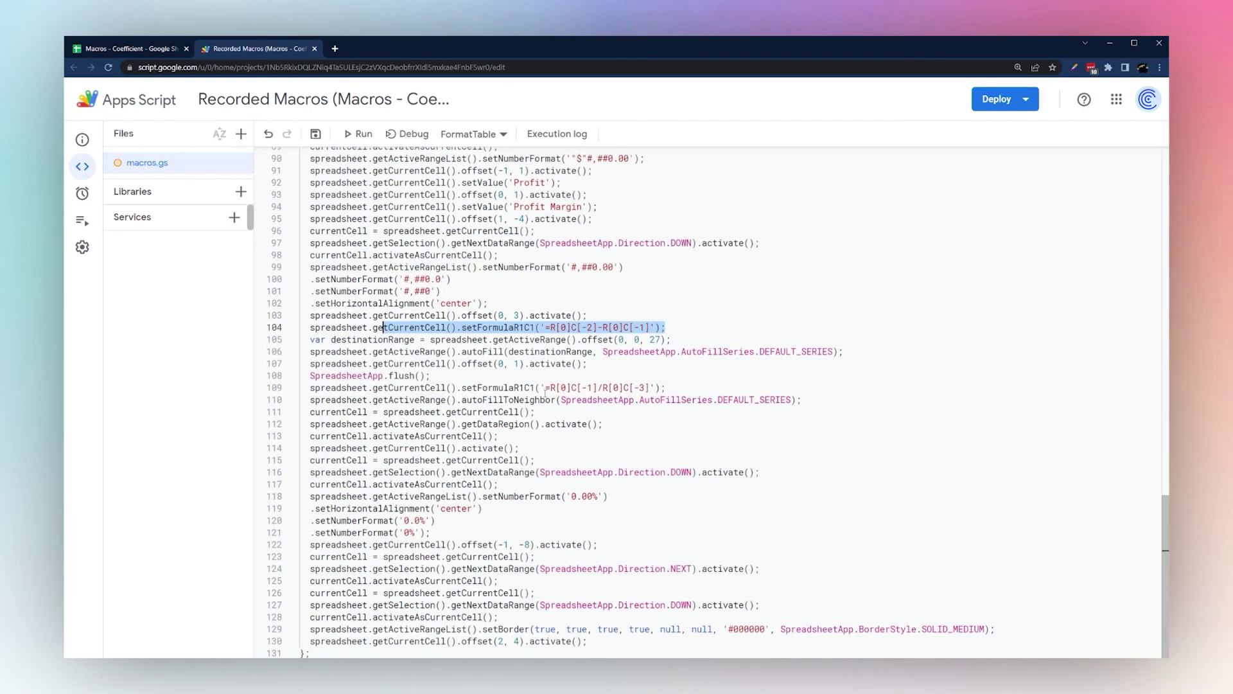
{"action": "left_click", "coordinate": [519, 443]}
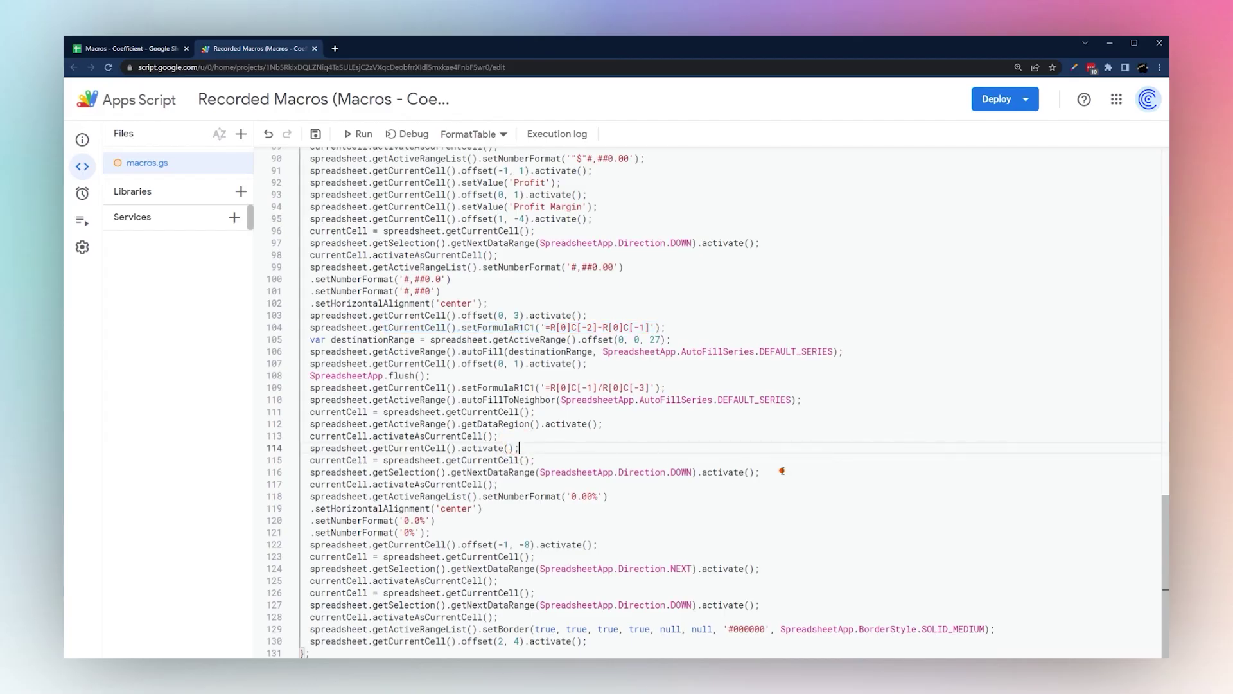
{"action": "left_click_drag", "start_coordinate": [780, 472], "coordinate": [296, 472]}
Review the UpdateTable function back to its first line in line 49 and return to the DATASET 2 sheet in Google Sheets
{"action": "scroll", "coordinate": [517, 343], "scroll_direction": "up", "scroll_amount": 5}
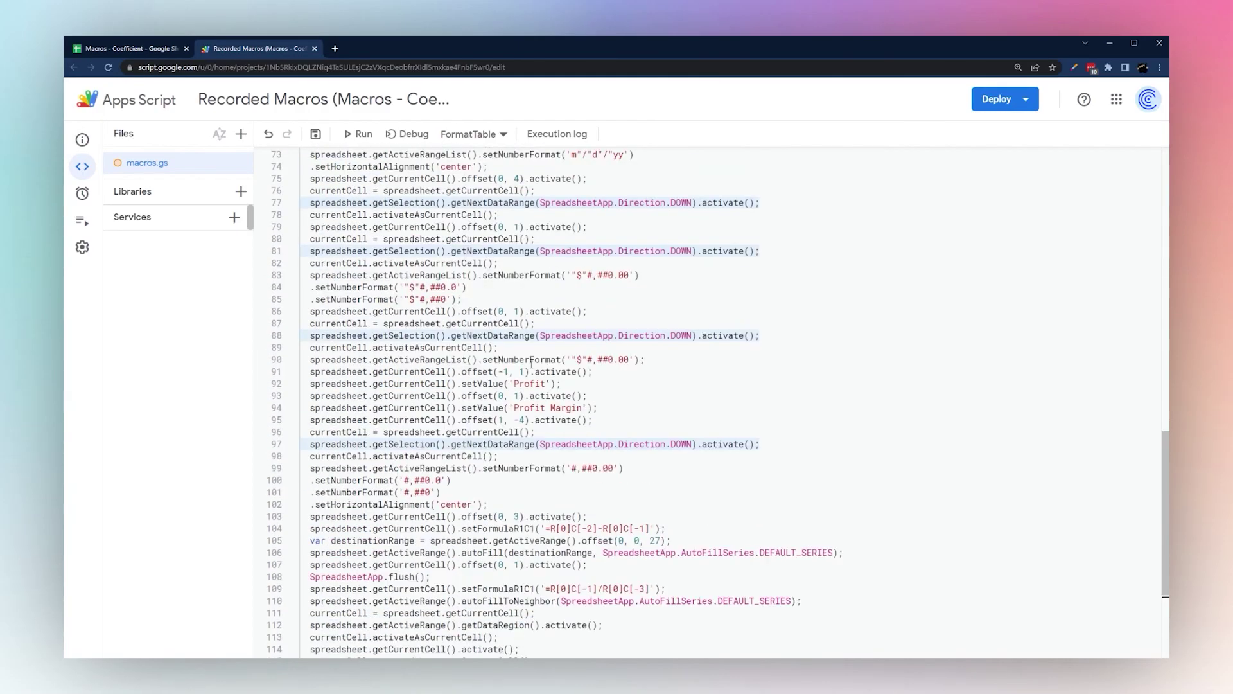
{"action": "scroll", "coordinate": [517, 343], "scroll_direction": "up", "scroll_amount": 4}
{"action": "scroll", "coordinate": [517, 342], "scroll_direction": "down", "scroll_amount": 2}
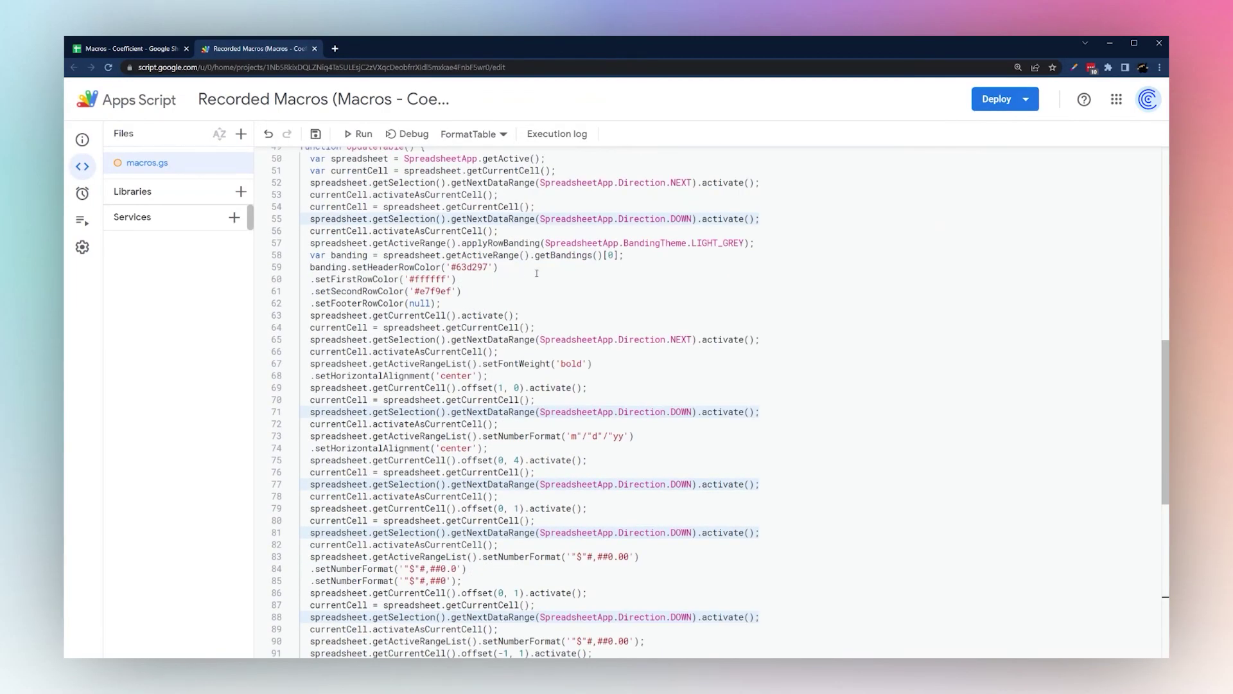
{"action": "scroll", "coordinate": [513, 290], "scroll_direction": "up", "scroll_amount": 2}
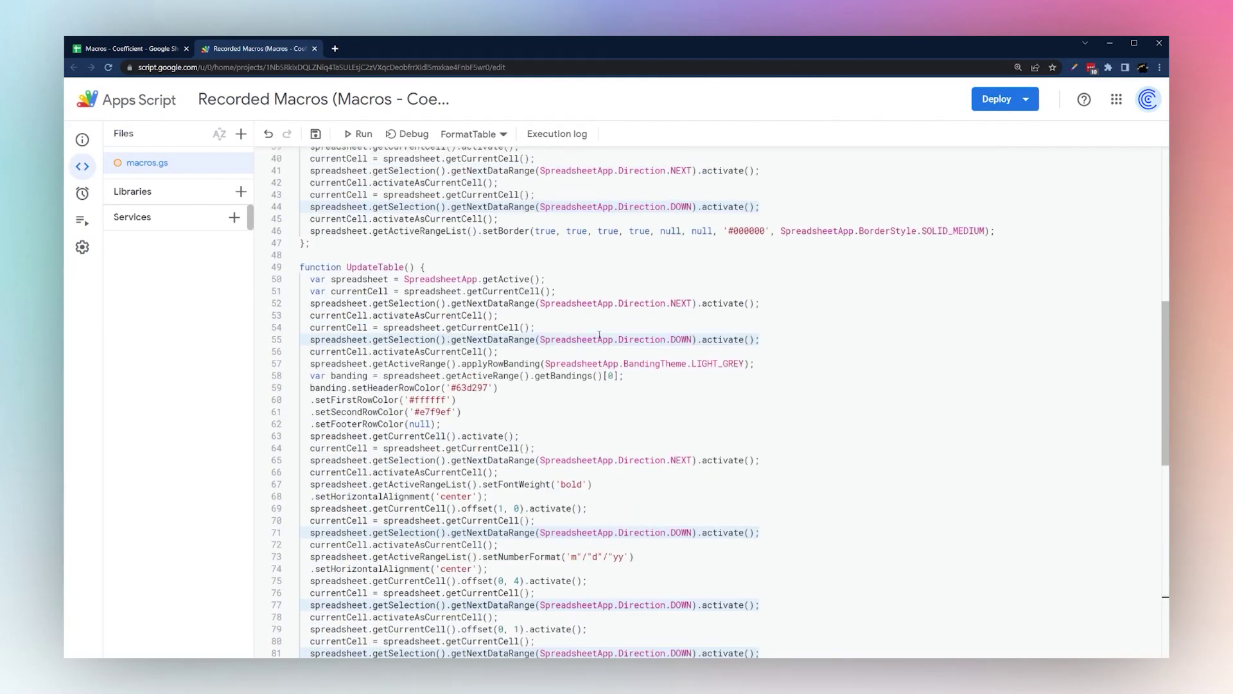
{"action": "left_click", "coordinate": [190, 52]}
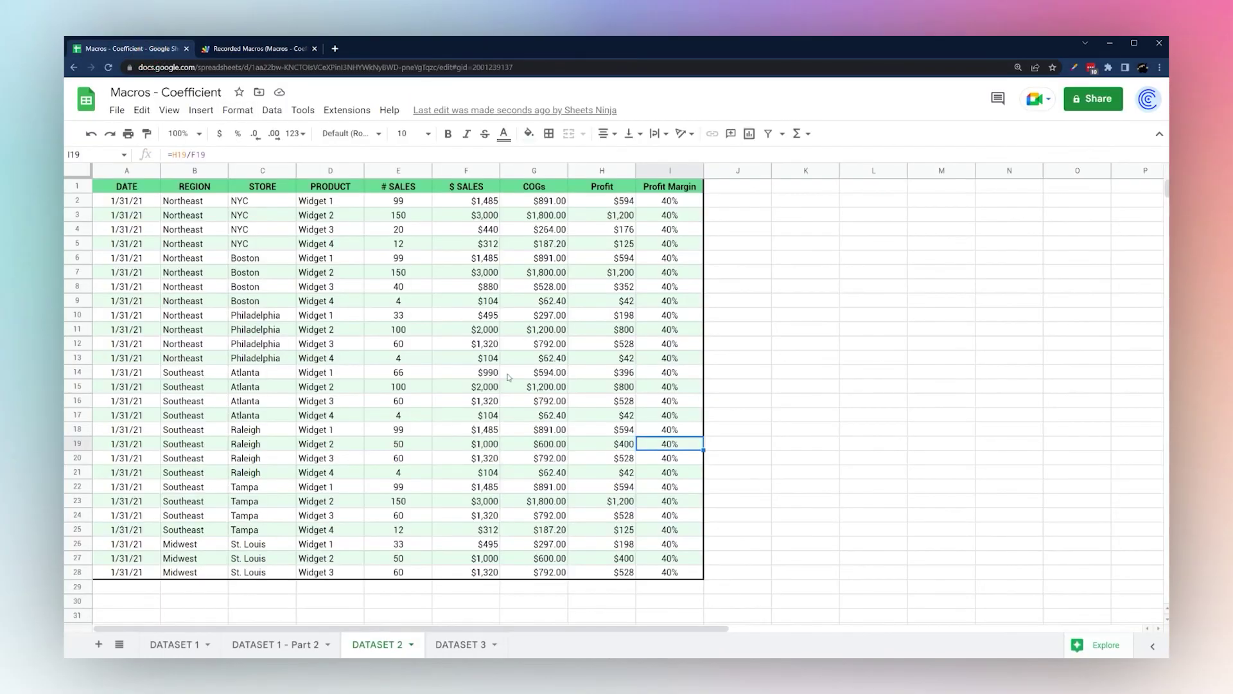